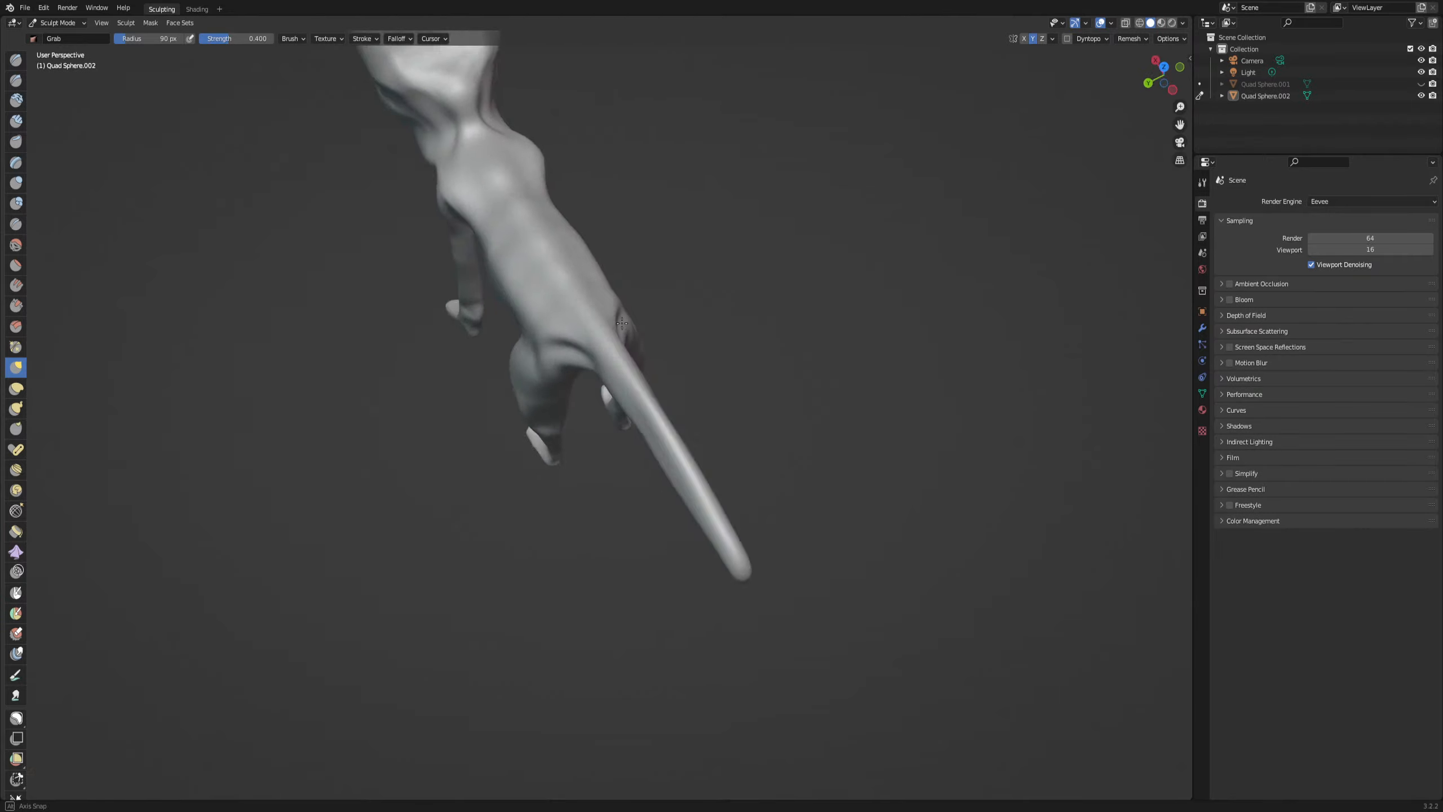
Adjust the inner sides of the animal's hind legs with the Grab brush, working from behind
{"action": "scroll", "coordinate": [676, 400], "scroll_direction": "up", "scroll_amount": 2}
{"action": "middle_click_drag", "start_coordinate": [602, 502], "coordinate": [737, 375]}
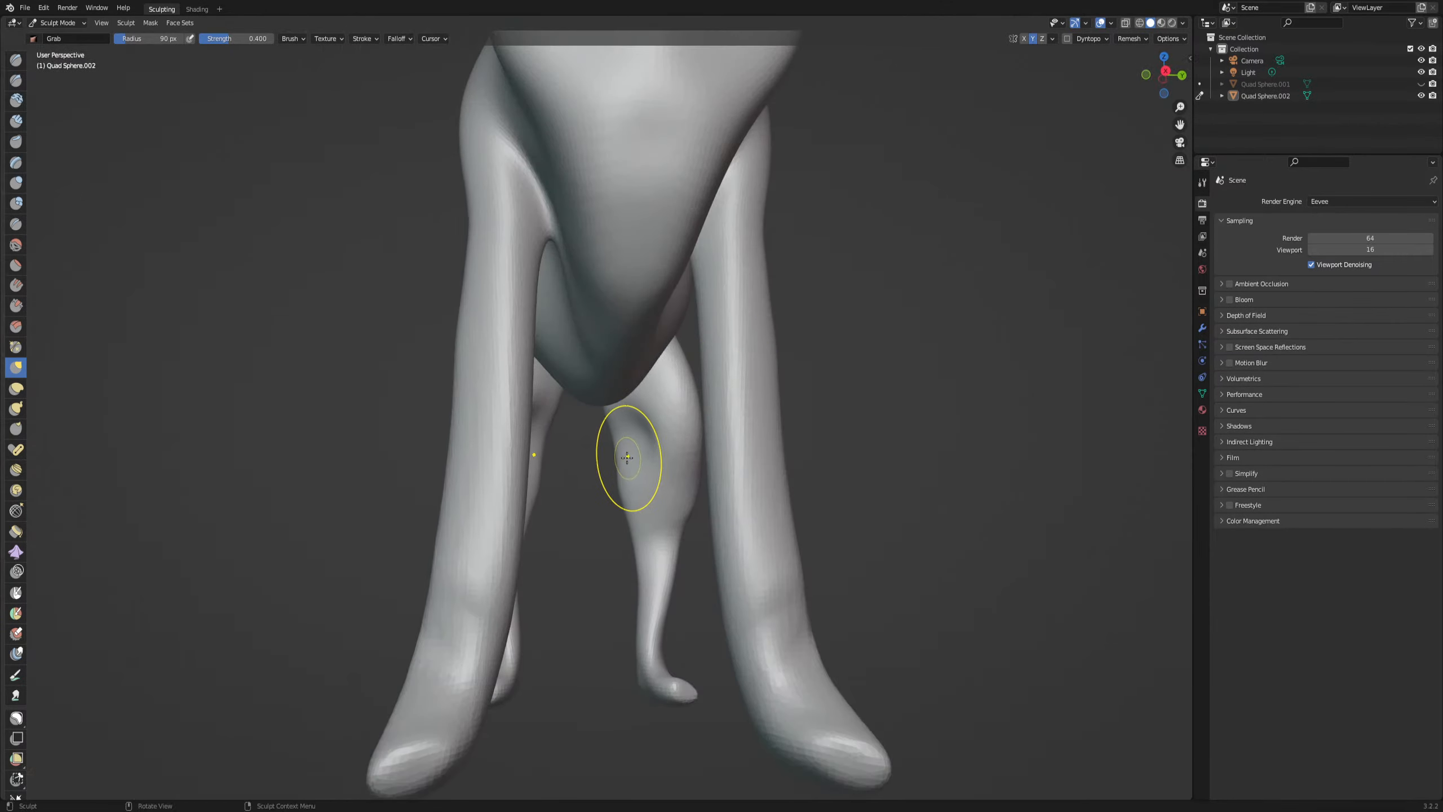
{"action": "mouse_move", "coordinate": [644, 451]}
{"action": "middle_mouse_down"}
{"action": "mouse_move", "coordinate": [676, 483]}
{"action": "mouse_move", "coordinate": [799, 510]}
{"action": "middle_mouse_up"}
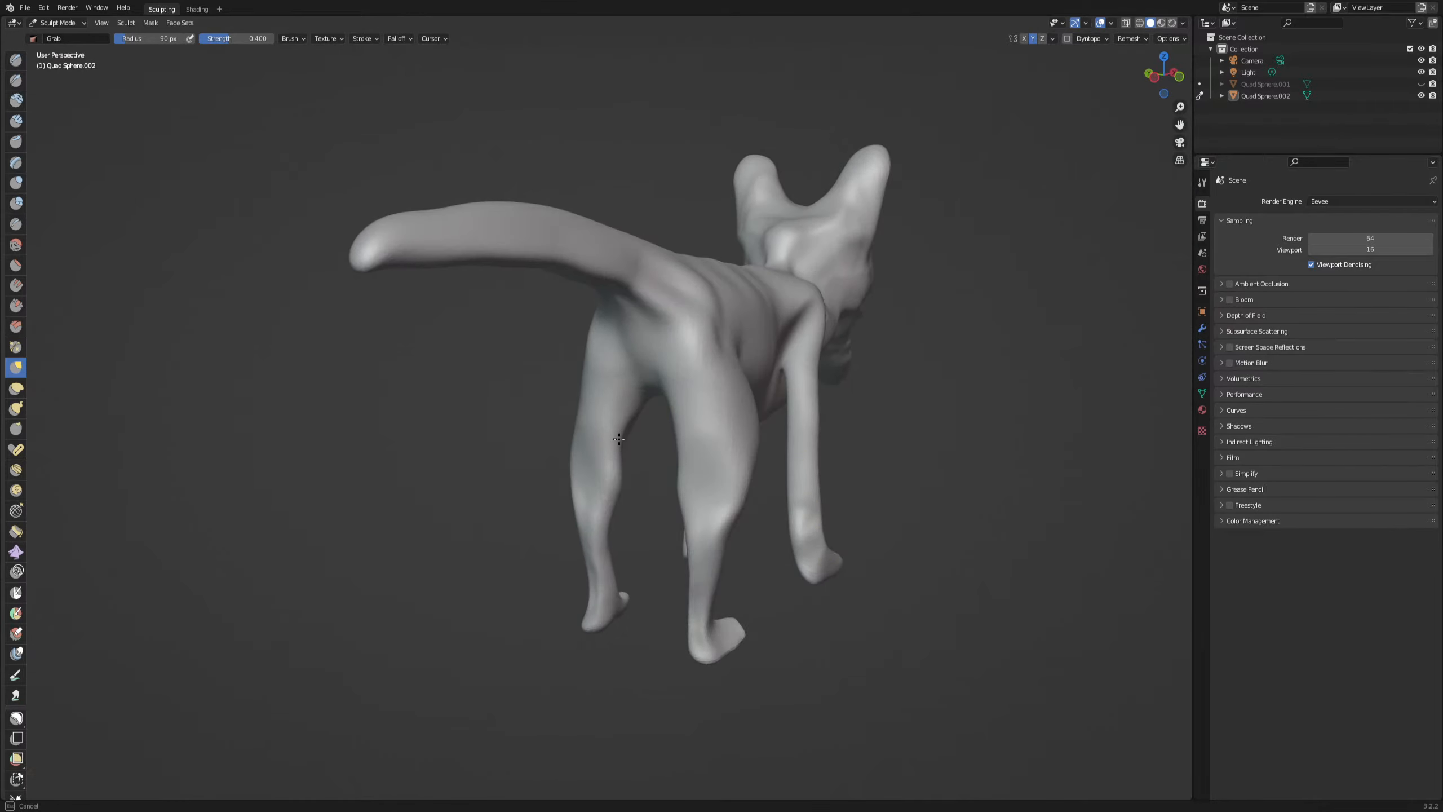
{"action": "mouse_move", "coordinate": [627, 433]}
{"action": "middle_mouse_down"}
{"action": "mouse_move", "coordinate": [648, 435]}
{"action": "mouse_move", "coordinate": [629, 435]}
{"action": "mouse_move", "coordinate": [634, 417]}
{"action": "middle_mouse_up"}
{"action": "left_click_drag", "start_coordinate": [634, 416], "coordinate": [651, 434]}
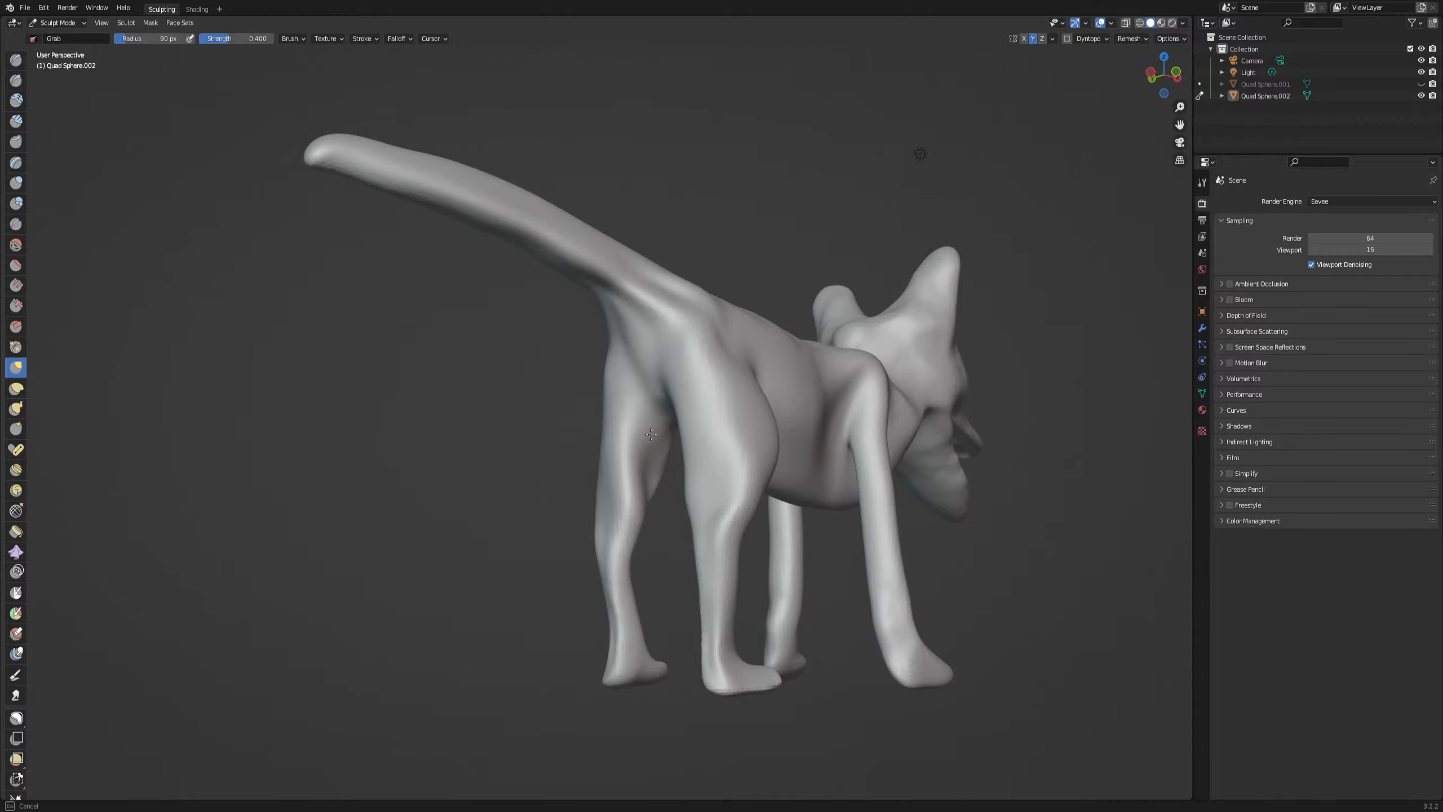
Reshape the backs of the hocks and the lower hind legs with the Grab brush and open the remesh settings
{"action": "mouse_move", "coordinate": [649, 478]}
{"action": "middle_mouse_down"}
{"action": "mouse_move", "coordinate": [724, 518]}
{"action": "mouse_move", "coordinate": [548, 532]}
{"action": "middle_mouse_up"}
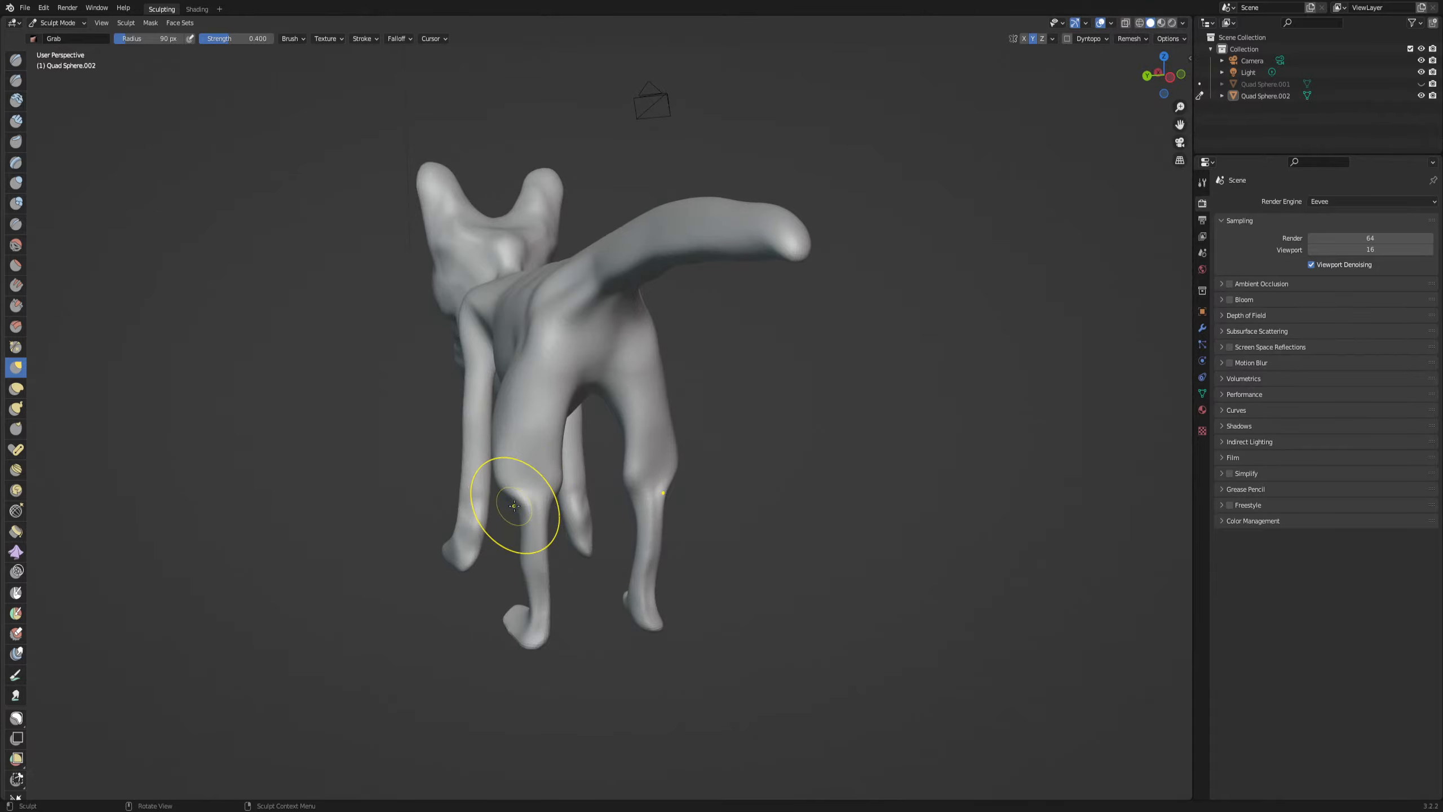
{"action": "mouse_move", "coordinate": [516, 503]}
{"action": "left_mouse_down"}
{"action": "mouse_move", "coordinate": [530, 499]}
{"action": "mouse_move", "coordinate": [532, 514]}
{"action": "left_mouse_up"}
{"action": "left_click_drag", "start_coordinate": [528, 564], "coordinate": [550, 590]}
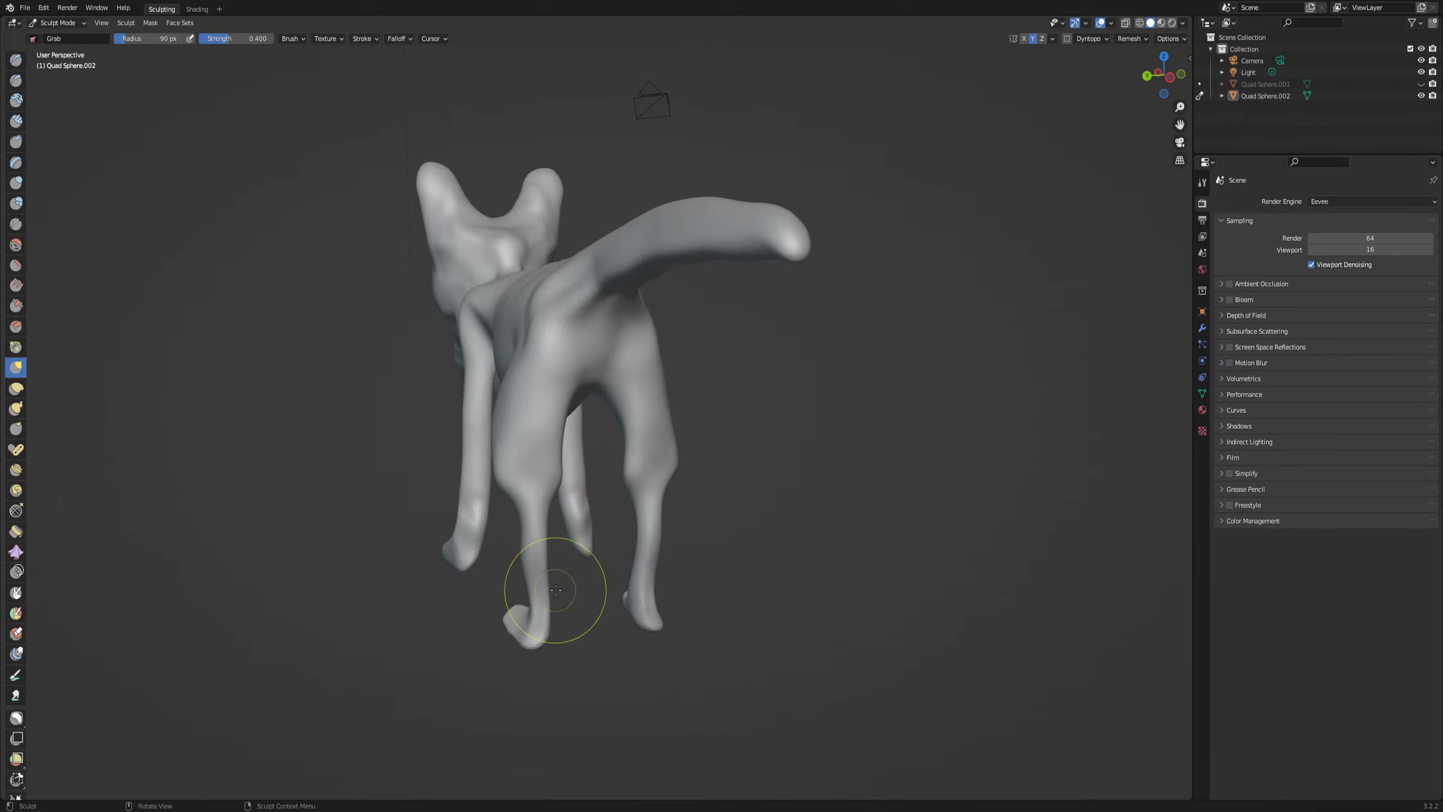
{"action": "left_click", "coordinate": [1130, 39]}
{"action": "middle_click_drag", "start_coordinate": [747, 483], "coordinate": [800, 473]}
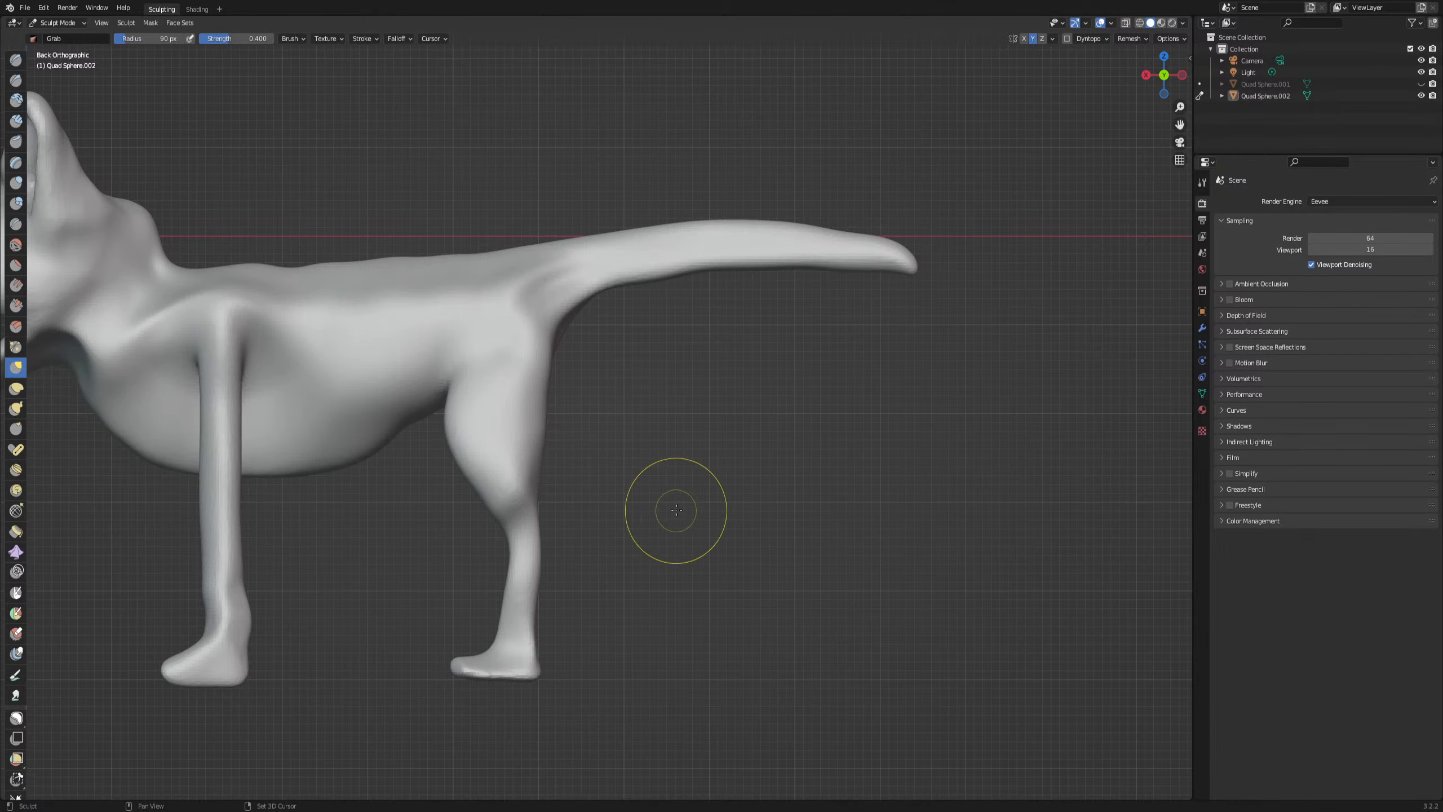
Refine the front paws in side view with the Grab brush, pushing in the back of the ankles and lowering the toe tips
{"action": "middle_click_drag", "start_coordinate": [675, 511], "coordinate": [875, 366], "text": "shift"}
{"action": "scroll", "coordinate": [873, 372], "scroll_direction": "up", "scroll_amount": 1}
{"action": "mouse_move", "coordinate": [370, 511]}
{"action": "left_mouse_down"}
{"action": "mouse_move", "coordinate": [391, 533]}
{"action": "mouse_move", "coordinate": [379, 551]}
{"action": "left_mouse_up"}
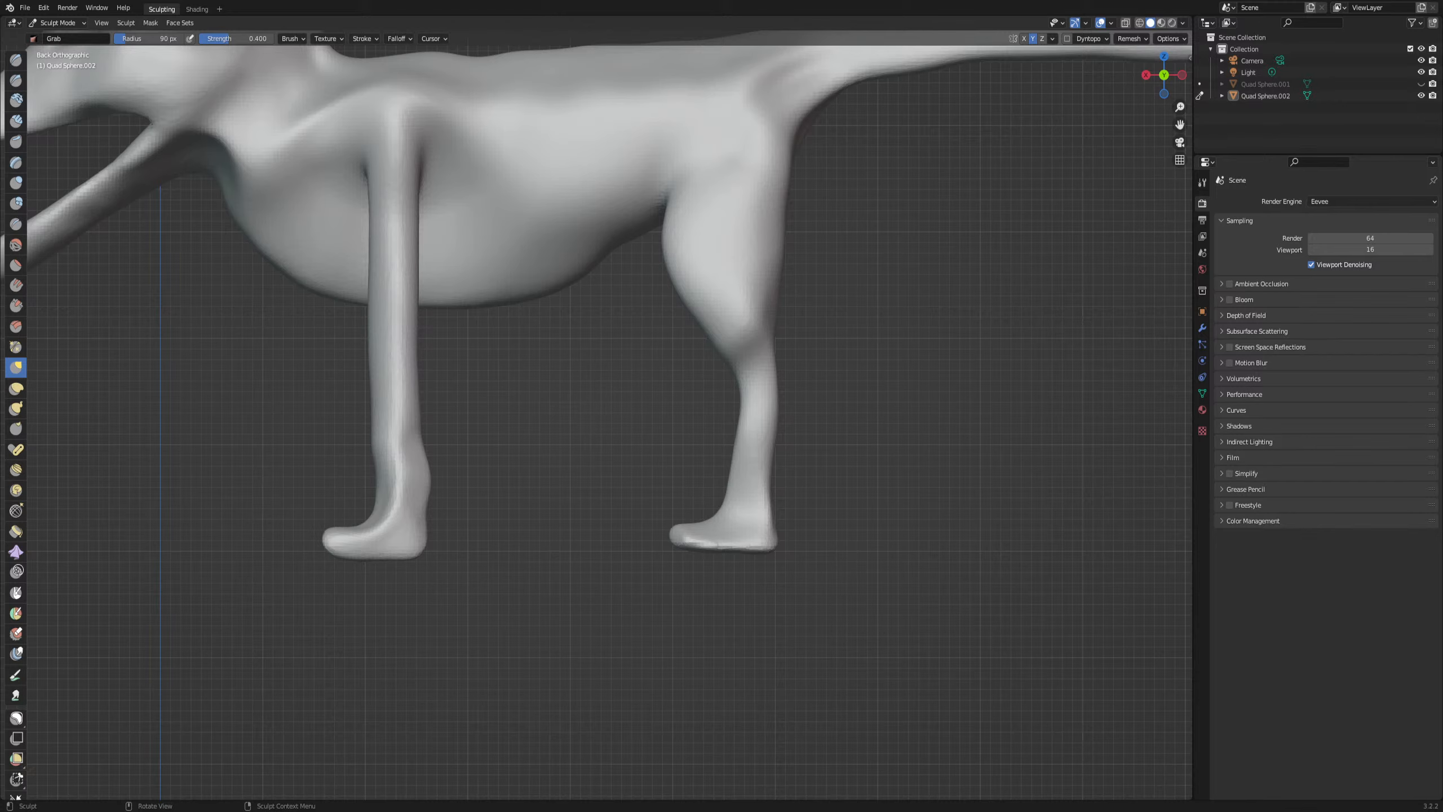
{"action": "left_click_drag", "start_coordinate": [434, 484], "coordinate": [420, 493]}
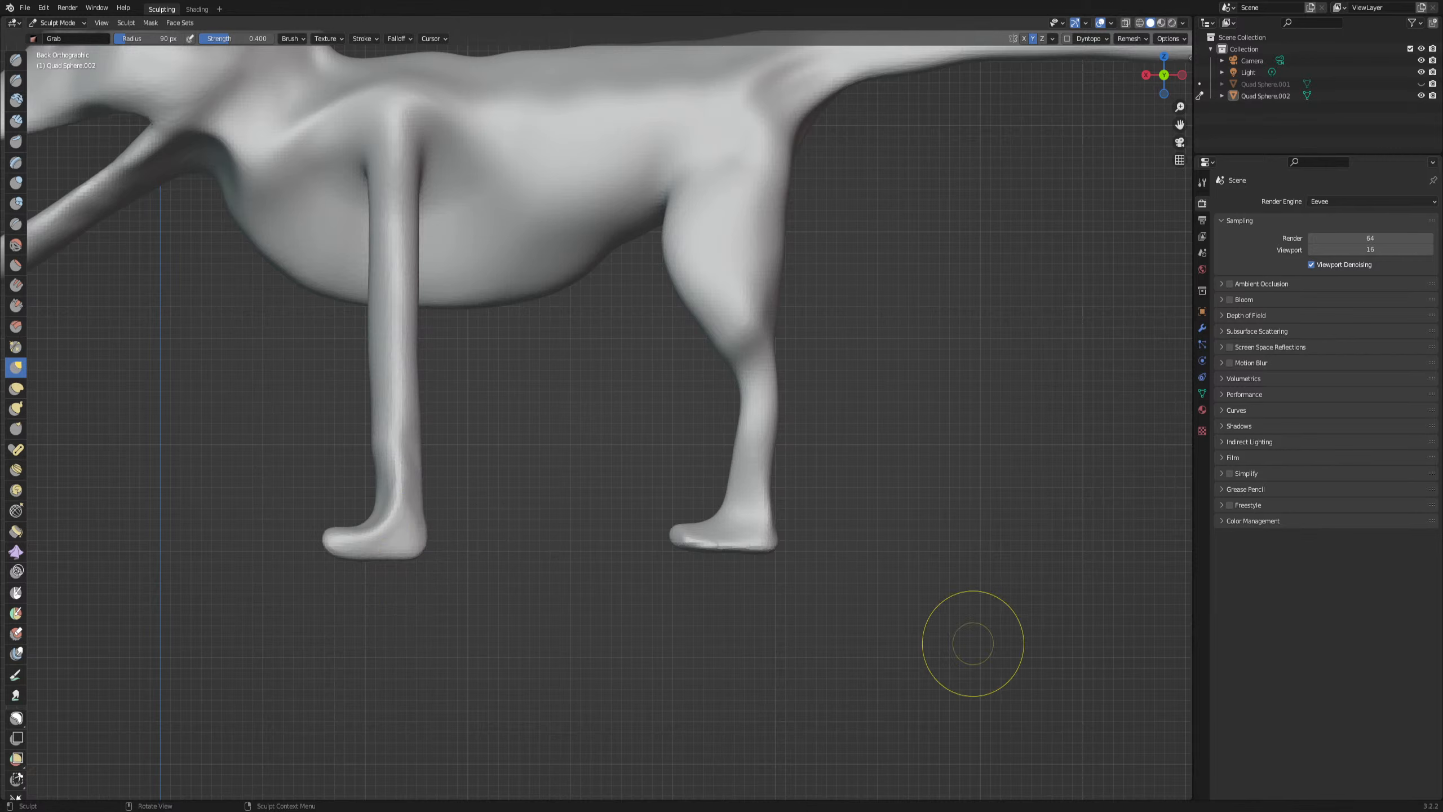
{"action": "left_click_drag", "start_coordinate": [425, 493], "coordinate": [400, 495]}
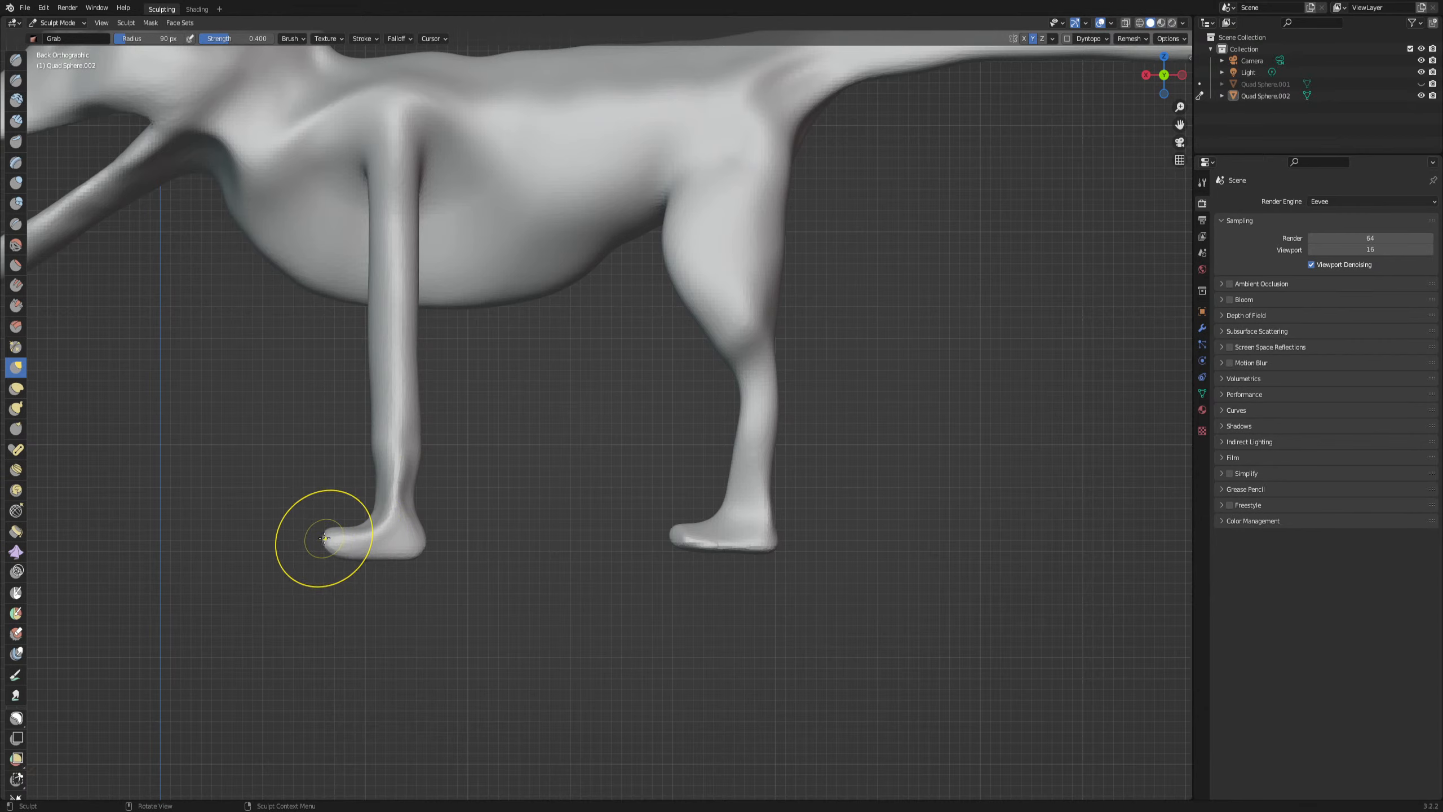
{"action": "left_click_drag", "start_coordinate": [324, 538], "coordinate": [331, 562]}
Set the Grab brush radius to 40 px and flatten the toe tips of the front paws from the front
{"action": "mouse_move", "coordinate": [333, 564]}
{"action": "middle_mouse_down"}
{"action": "mouse_move", "coordinate": [442, 572]}
{"action": "mouse_move", "coordinate": [499, 596]}
{"action": "middle_mouse_up"}
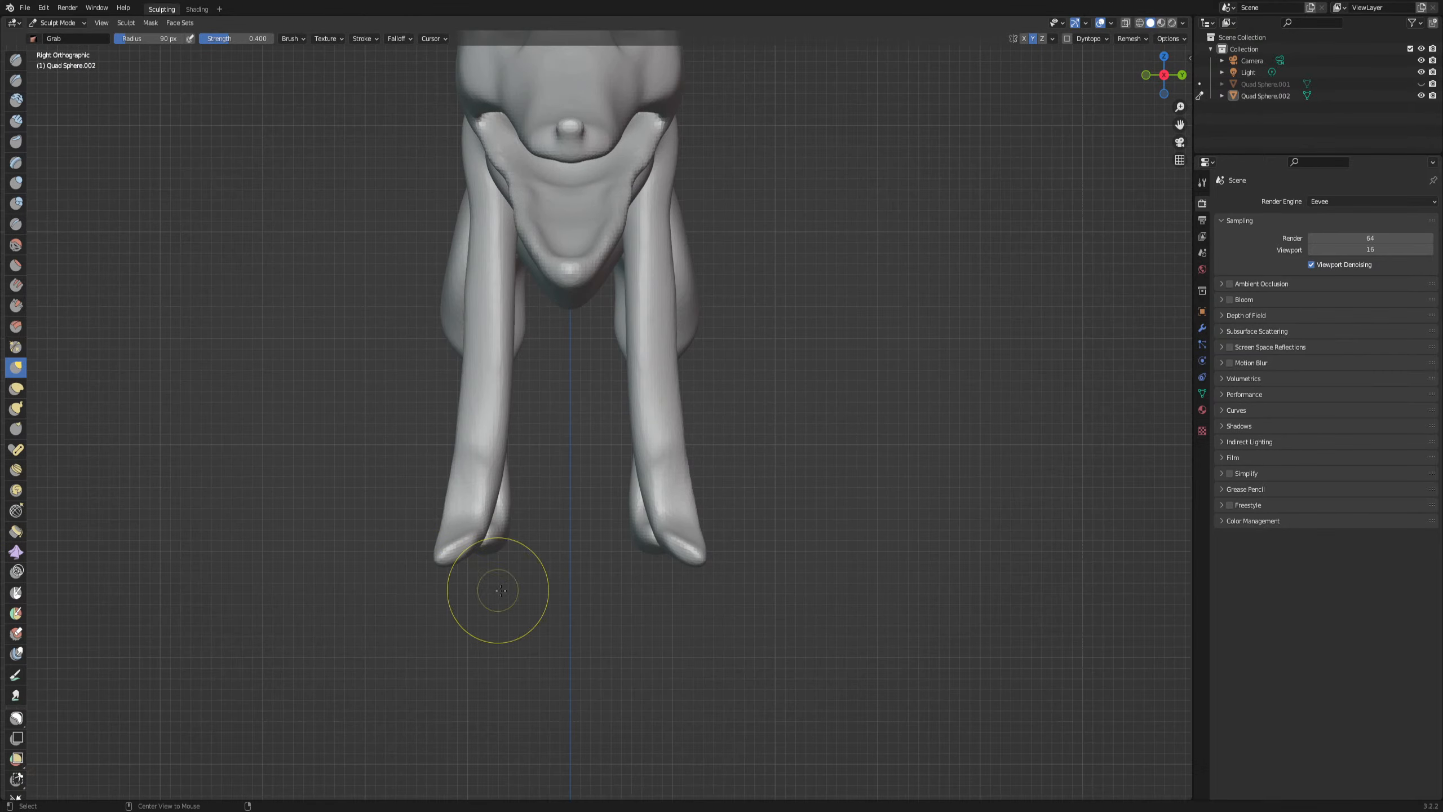
{"action": "right_click", "coordinate": [666, 536]}
{"action": "left_click_drag", "start_coordinate": [641, 535], "coordinate": [620, 535]}
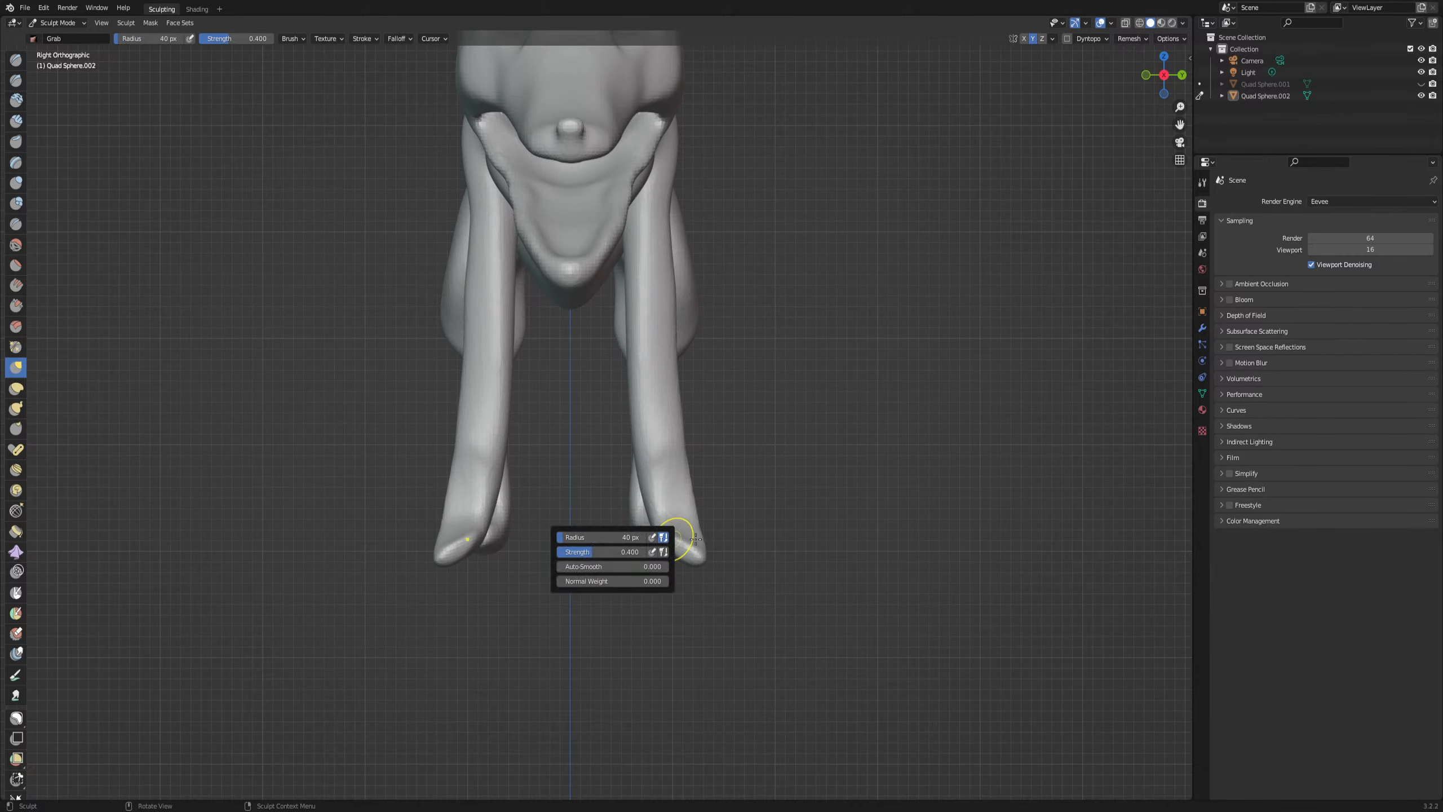
{"action": "middle_click_drag", "start_coordinate": [660, 563], "coordinate": [770, 590]}
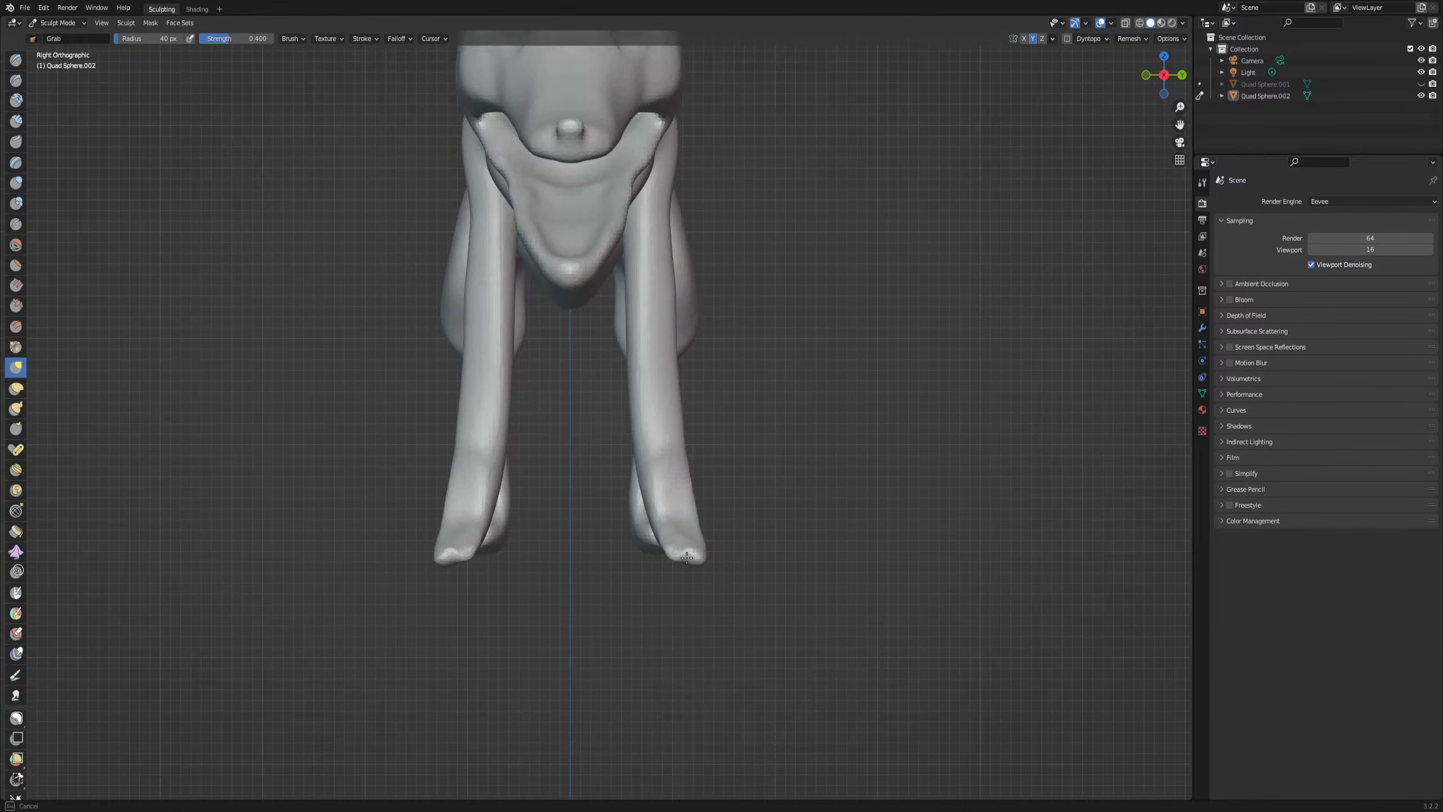
{"action": "mouse_move", "coordinate": [680, 567]}
{"action": "left_mouse_down"}
{"action": "mouse_move", "coordinate": [692, 561]}
{"action": "mouse_move", "coordinate": [670, 557]}
{"action": "left_mouse_up"}
With the Grab brush at a 110 px radius, stretch the front paws' toes forward and bulge the upper front legs toward the chest
{"action": "middle_click_drag", "start_coordinate": [701, 560], "coordinate": [604, 552], "text": "alt"}
{"action": "right_click", "coordinate": [407, 516]}
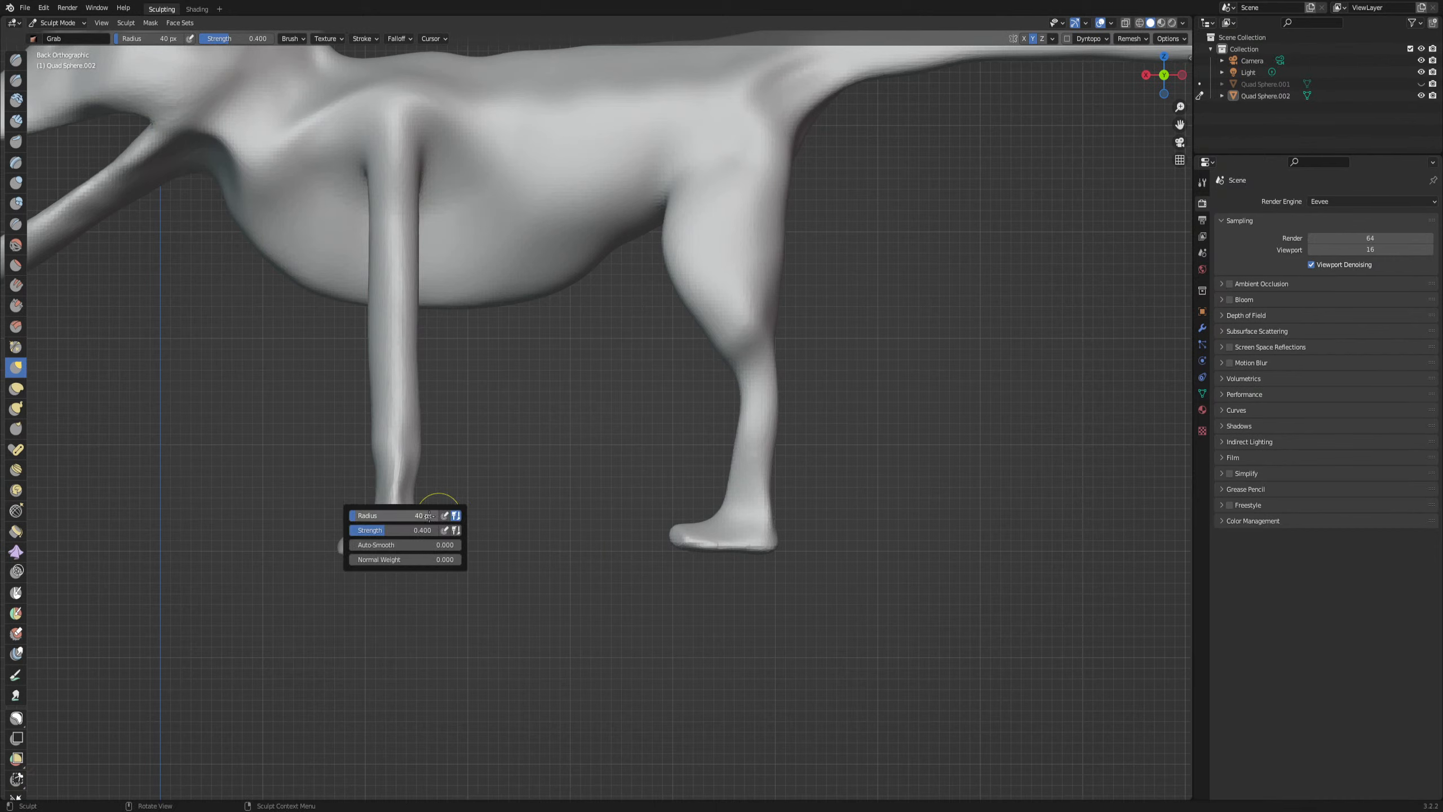
{"action": "left_click_drag", "start_coordinate": [427, 515], "coordinate": [441, 516]}
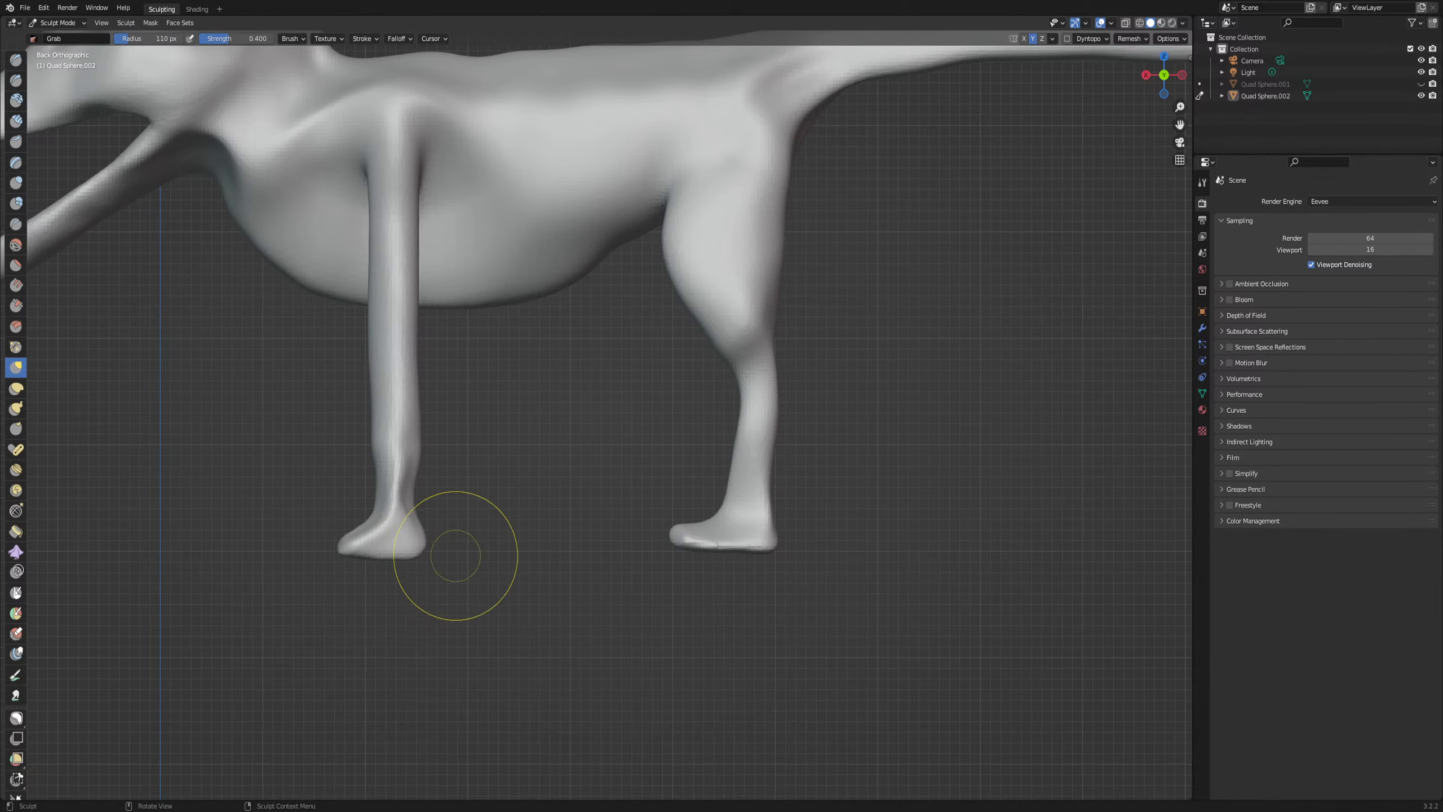
{"action": "middle_click_drag", "start_coordinate": [466, 596], "coordinate": [712, 573]}
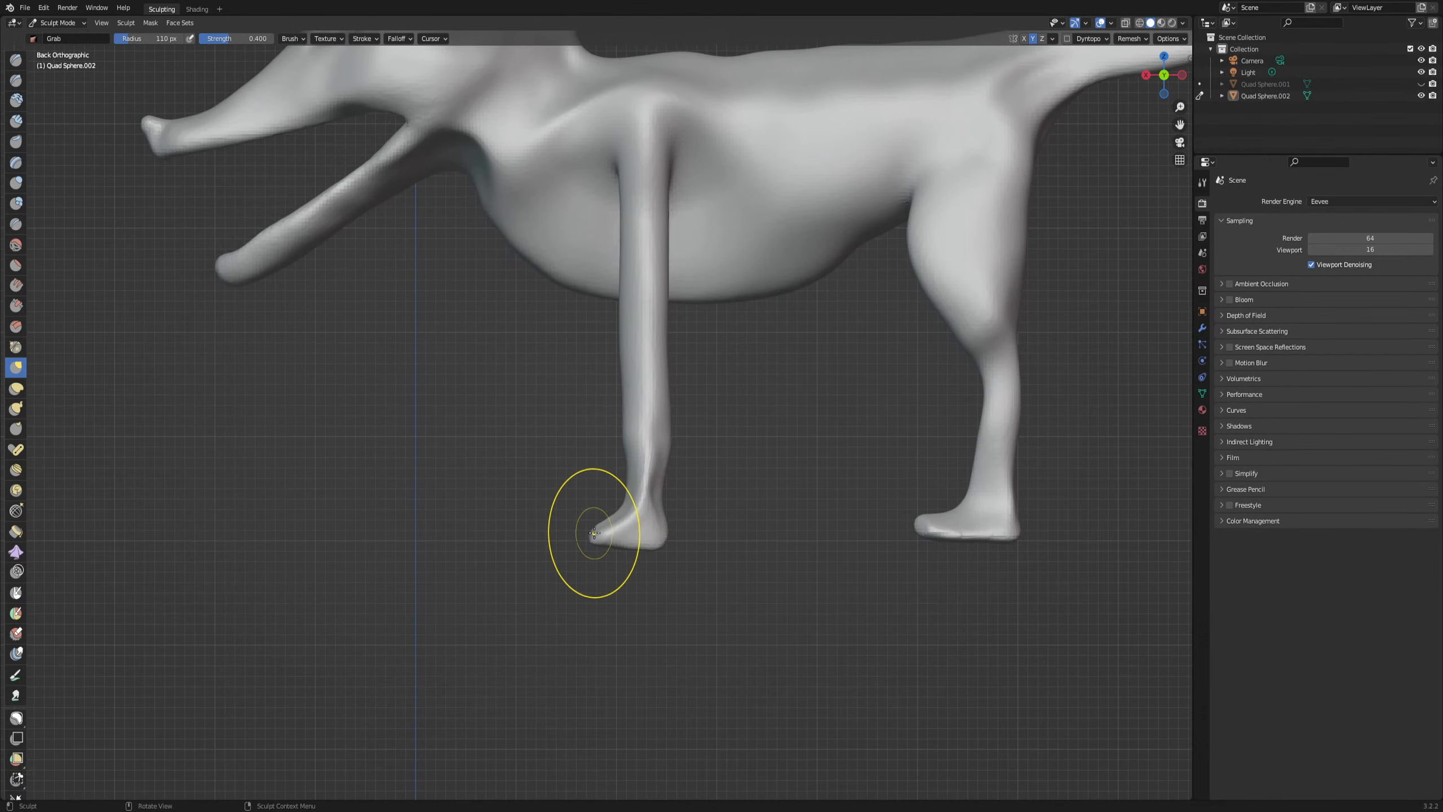
{"action": "left_click_drag", "start_coordinate": [594, 533], "coordinate": [538, 532]}
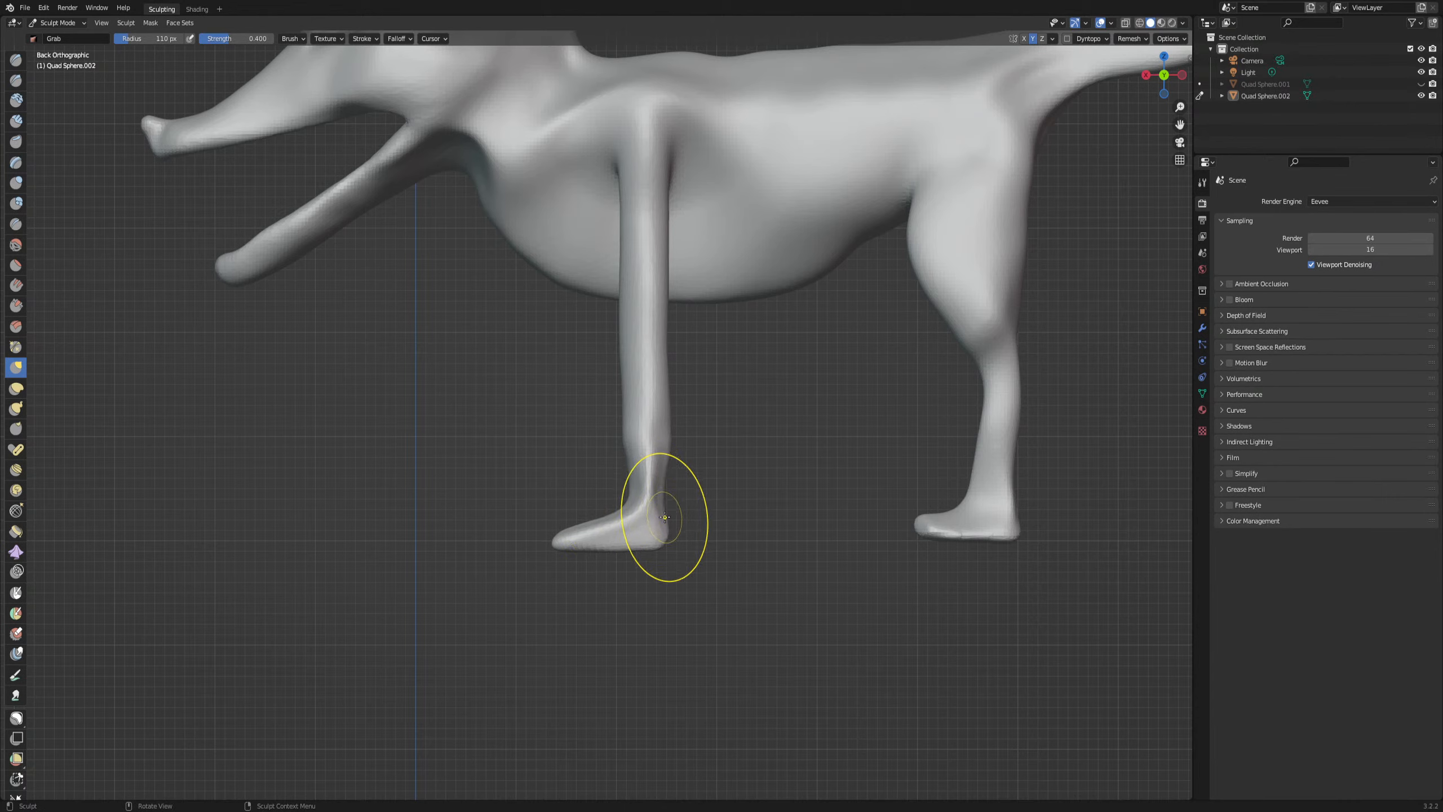
{"action": "mouse_move", "coordinate": [622, 177]}
{"action": "left_mouse_down"}
{"action": "mouse_move", "coordinate": [593, 190]}
{"action": "mouse_move", "coordinate": [554, 148]}
{"action": "mouse_move", "coordinate": [598, 172]}
{"action": "mouse_move", "coordinate": [619, 221]}
{"action": "left_mouse_up"}
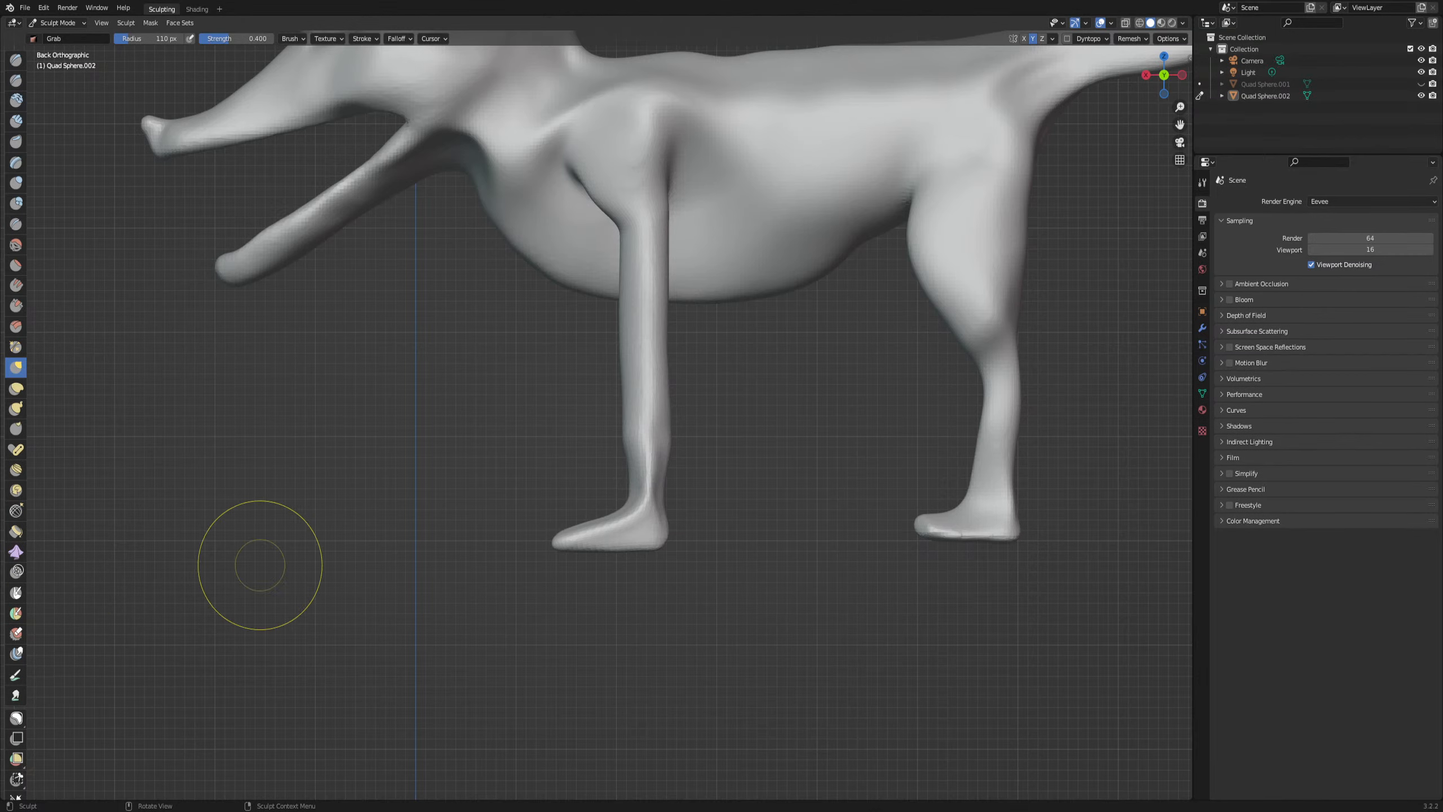
{"action": "scroll", "coordinate": [466, 568], "scroll_direction": "down", "scroll_amount": 3}
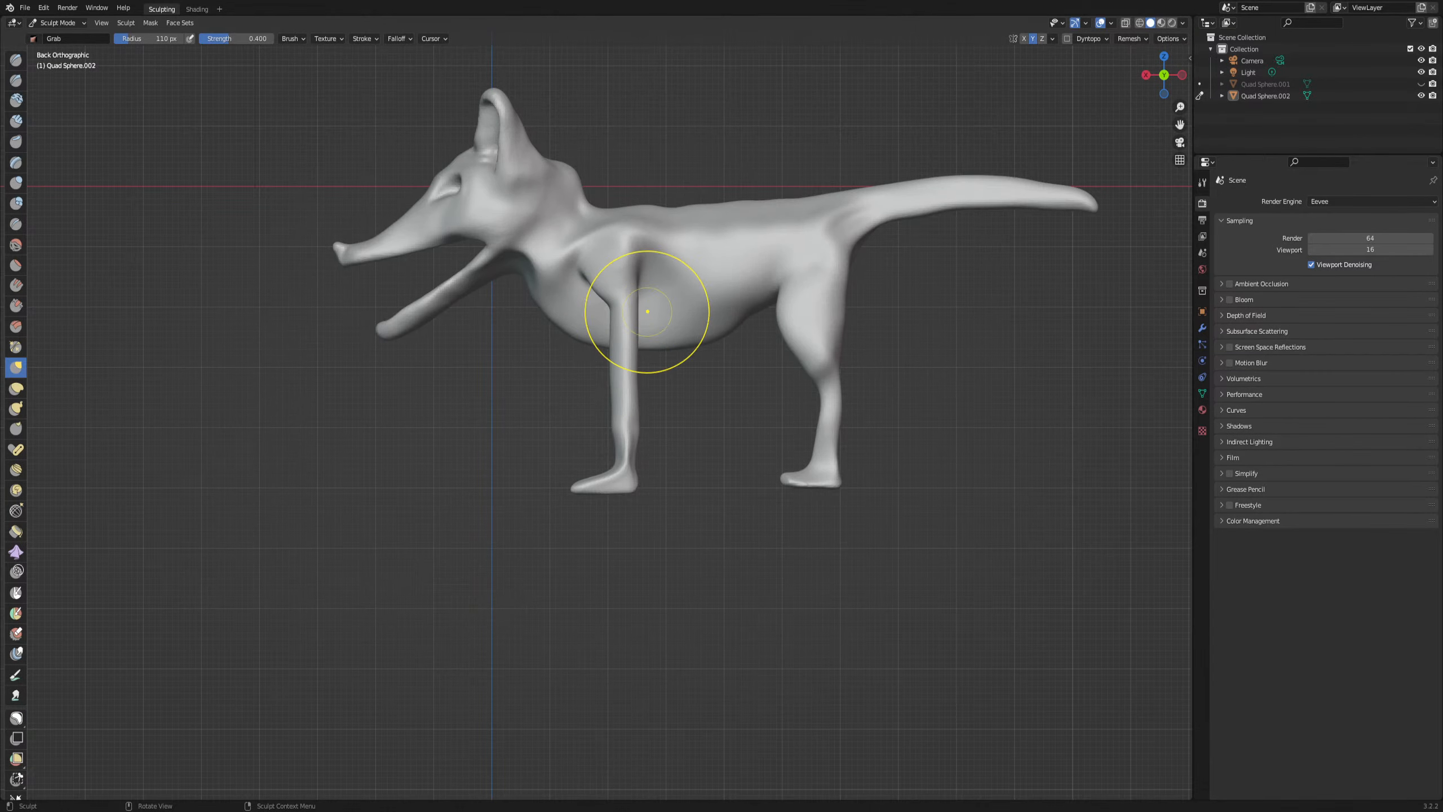
Step back through the recent sculpting strokes and restore them all to compare the earlier shape with the current one
{"action": "key", "text": "ctrl+z"}
{"action": "key", "text": "ctrl+z"}
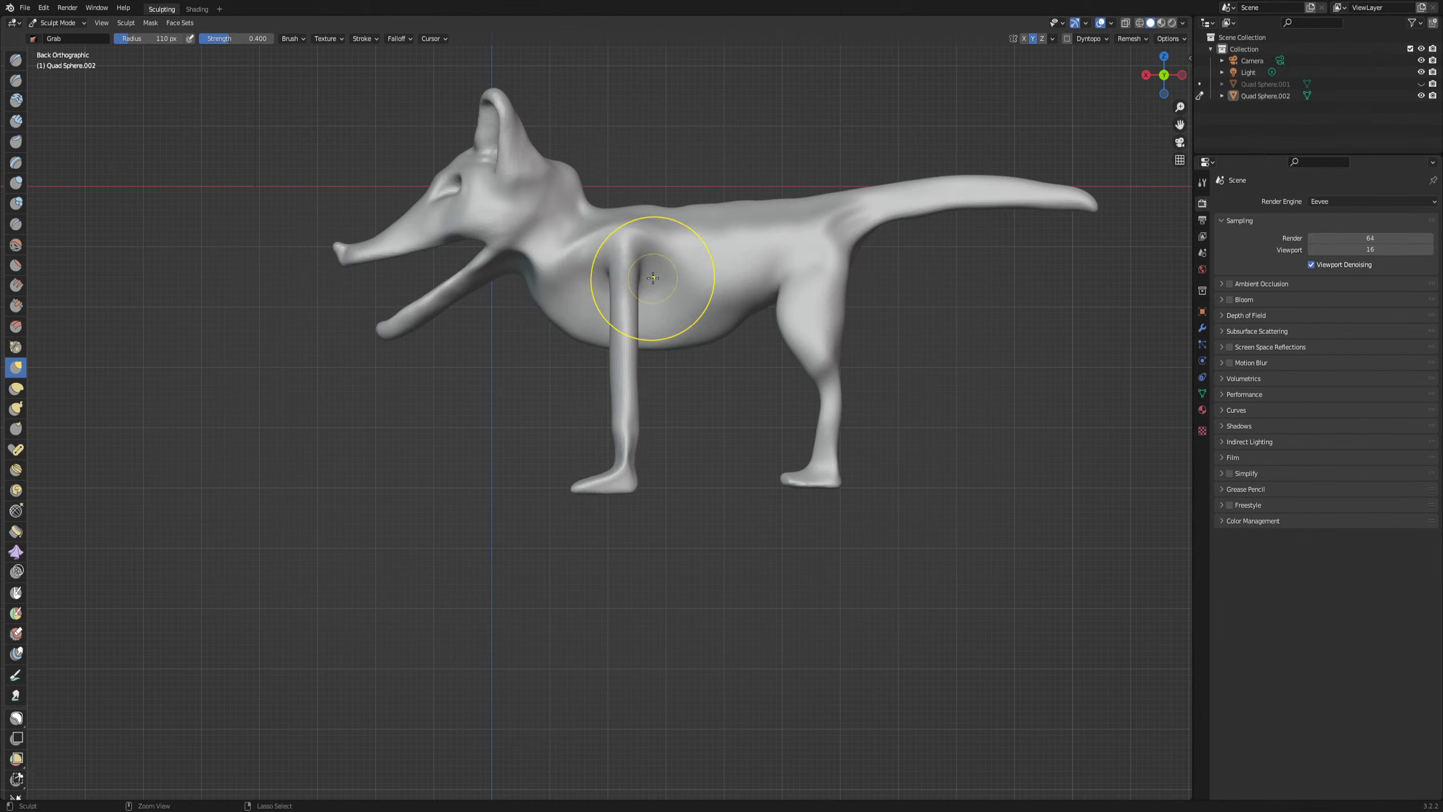
{"action": "key", "text": "ctrl+z"}
{"action": "key", "text": "ctrl+z"}
{"action": "key", "text": "ctrl+z"}
{"action": "key", "text": "ctrl+z"}
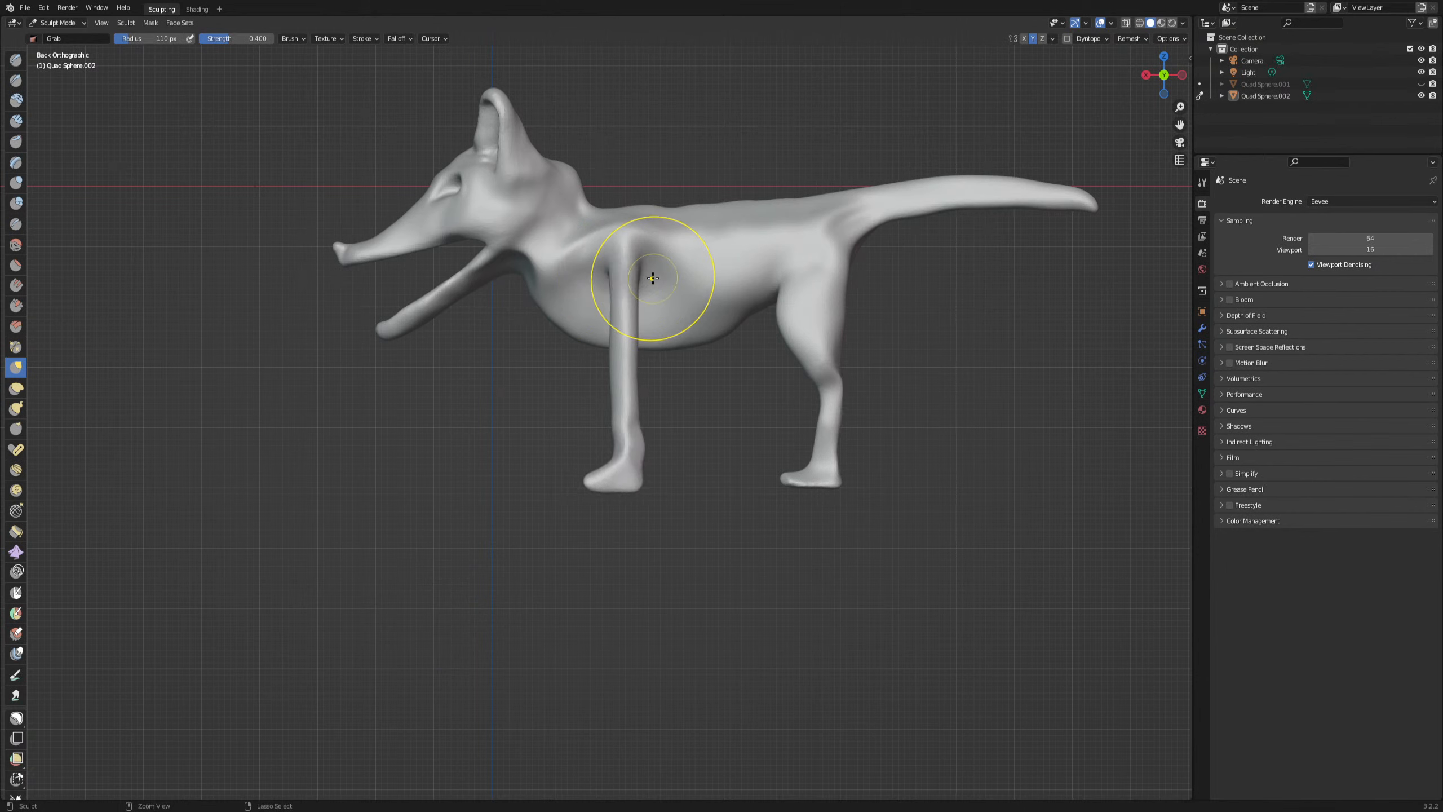
{"action": "key", "text": "ctrl+z"}
{"action": "key", "text": "ctrl+z"}
{"action": "key", "text": "ctrl+z"}
{"action": "key", "text": "ctrl+z"}
{"action": "key", "text": "ctrl+z"}
{"action": "key", "text": "ctrl+z"}
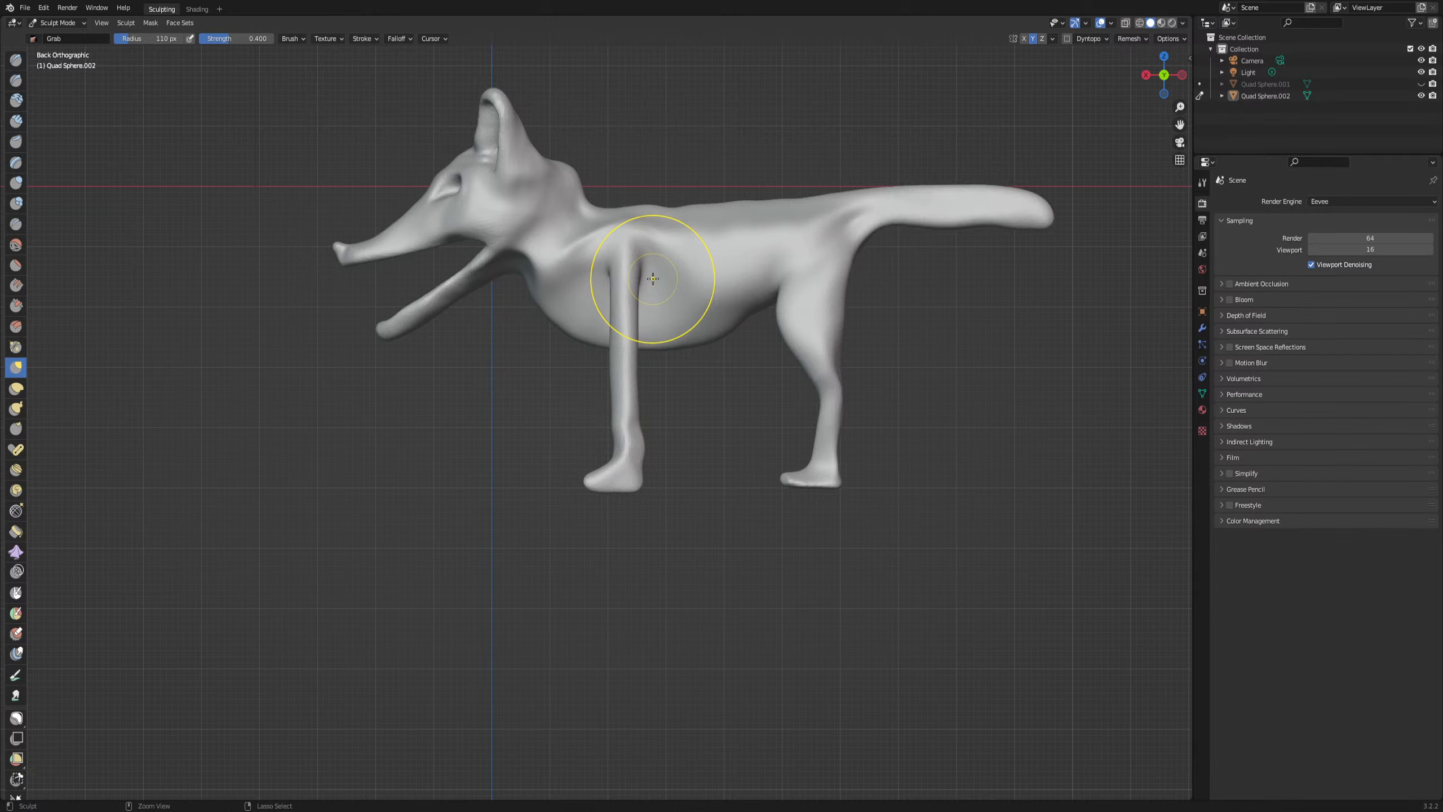
{"action": "key", "text": "ctrl+shift+z"}
{"action": "key", "text": "ctrl+shift+z"}
{"action": "key", "text": "ctrl+shift+z"}
{"action": "key", "text": "ctrl+shift+z"}
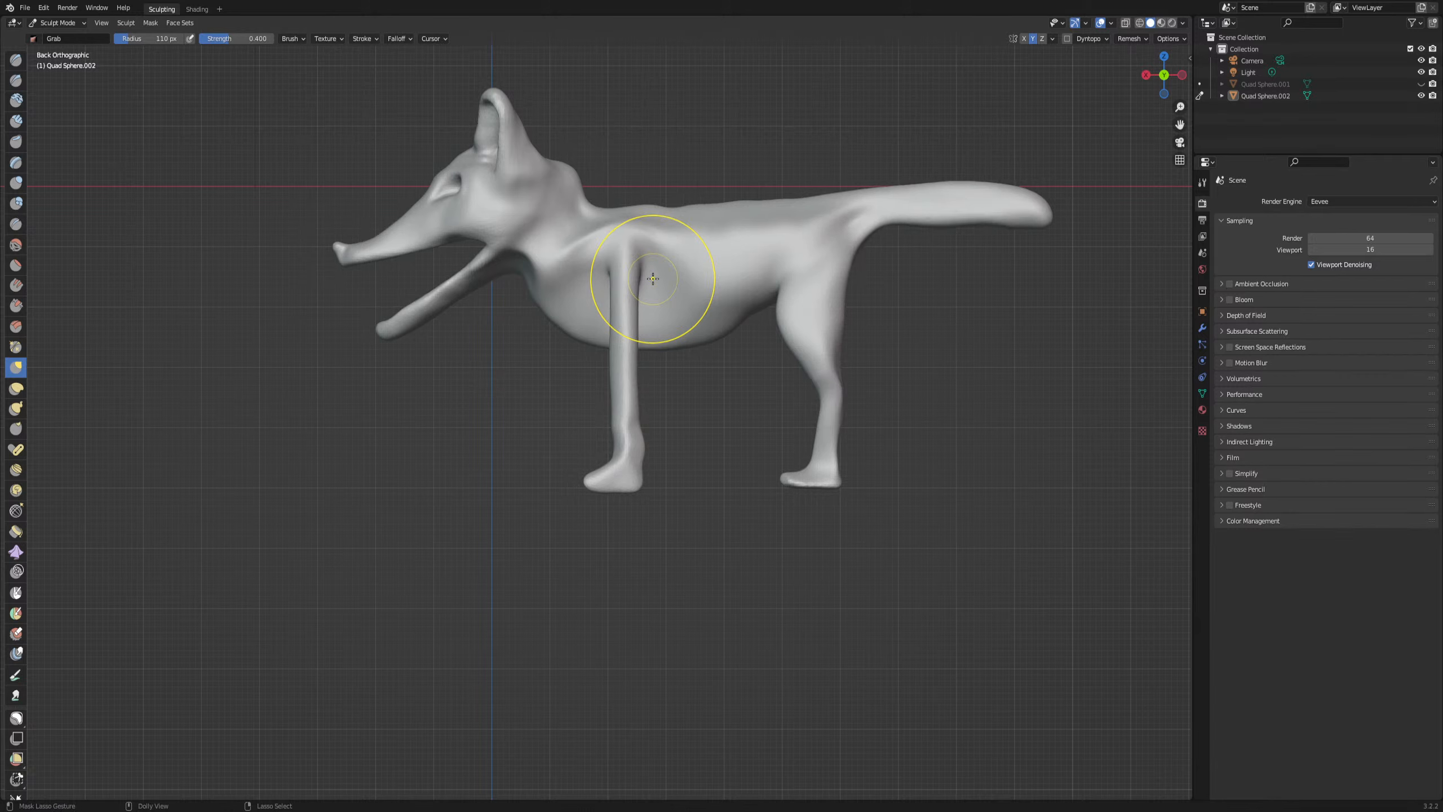
{"action": "key", "text": "ctrl+shift+z"}
{"action": "key", "text": "ctrl+shift+z"}
{"action": "key", "text": "ctrl+shift+z"}
{"action": "key", "text": "ctrl+shift+z"}
{"action": "key", "text": "ctrl+shift+z"}
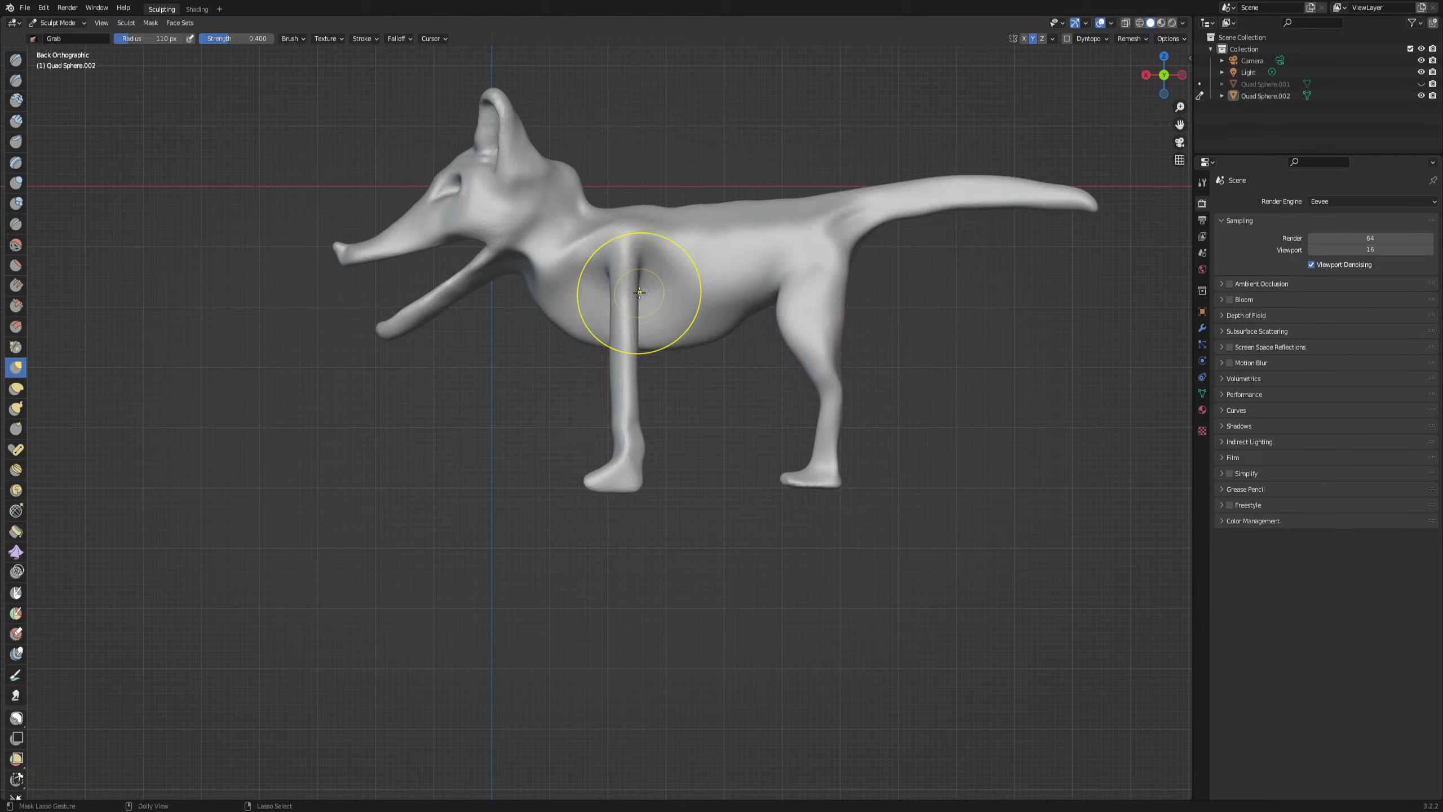
{"action": "key", "text": "ctrl+shift+z"}
{"action": "key", "text": "ctrl+shift+z"}
{"action": "key", "text": "ctrl+shift+z"}
{"action": "key", "text": "ctrl+shift+z"}
{"action": "key", "text": "ctrl+shift+z"}
{"action": "key", "text": "ctrl+shift+z"}
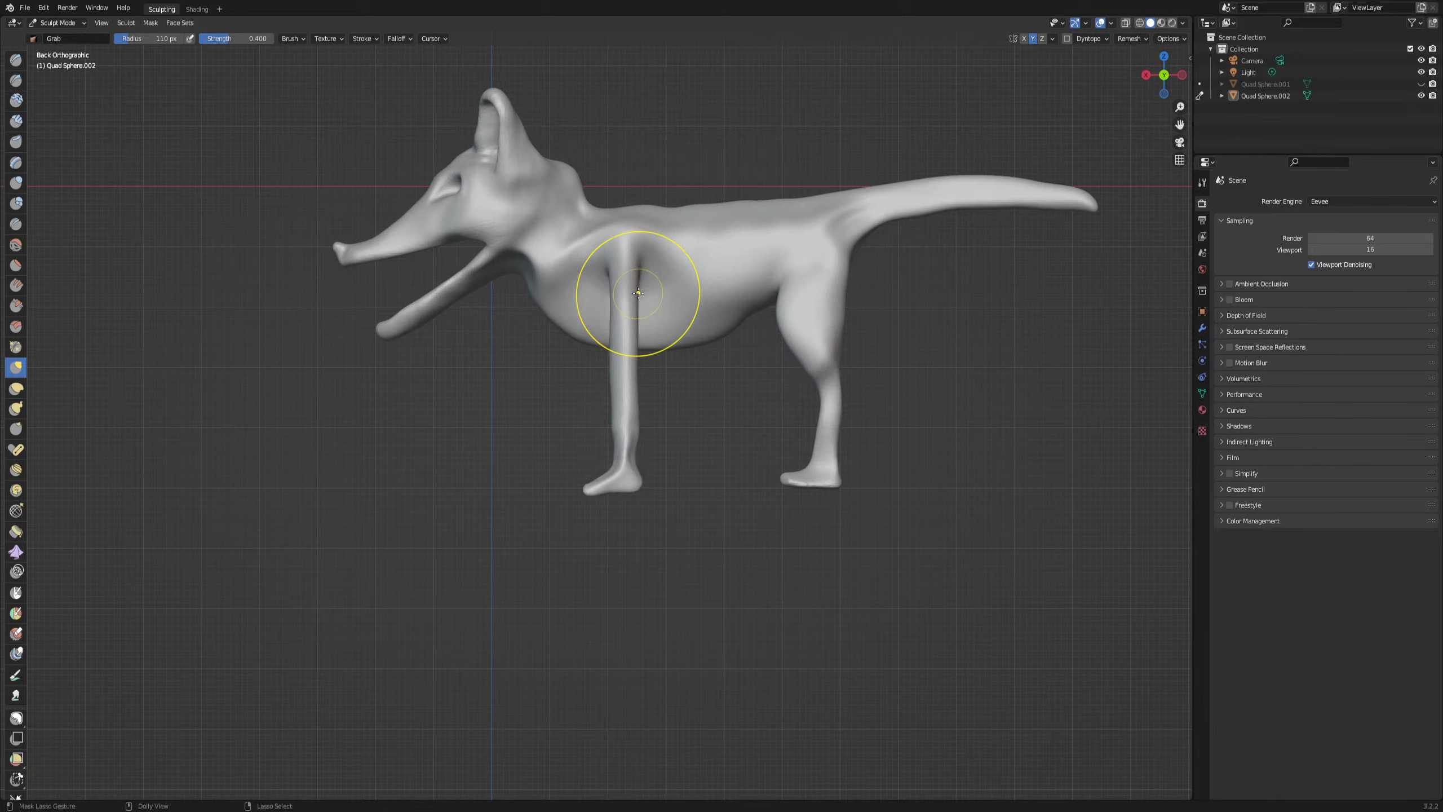
{"action": "key", "text": "ctrl+shift+z"}
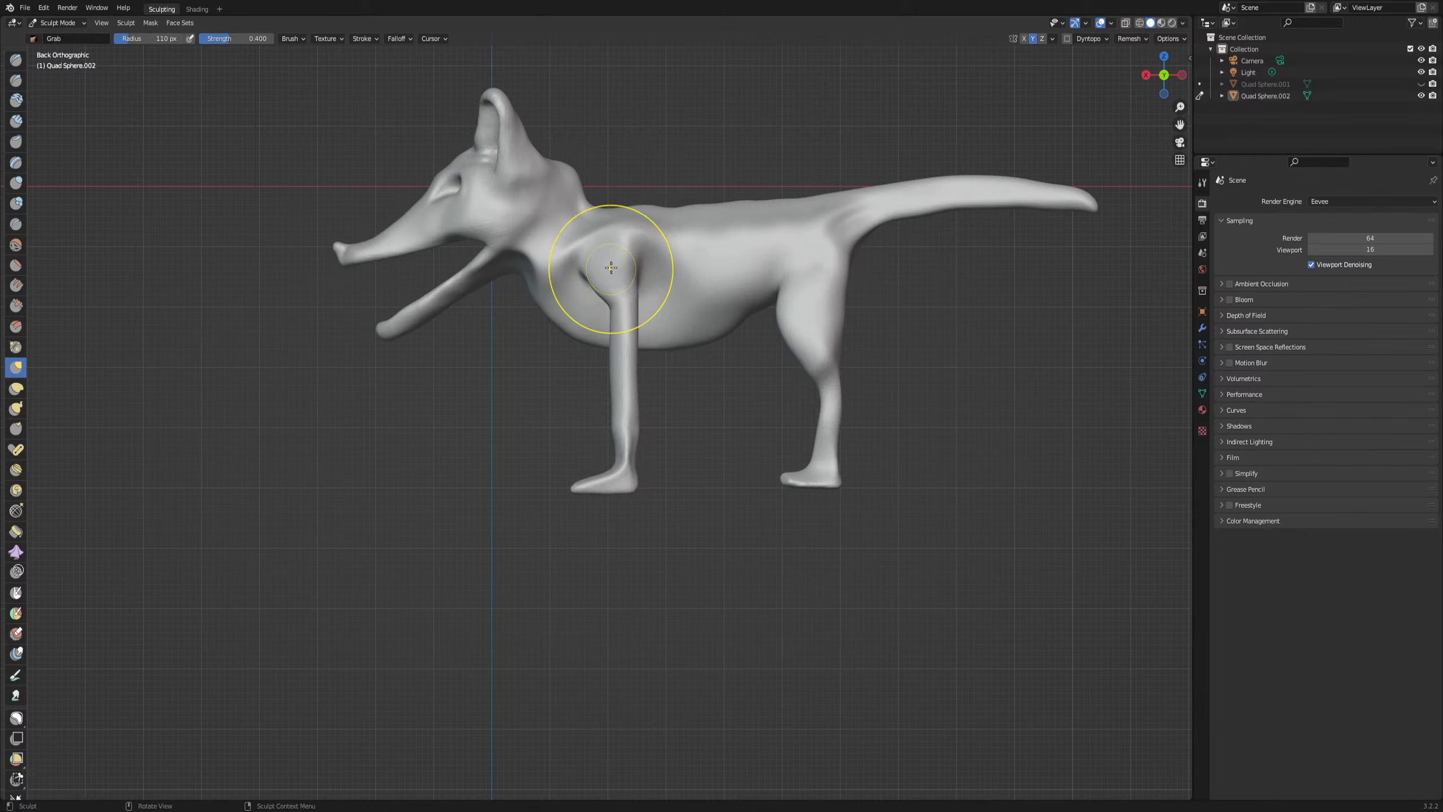
Reshape the shoulder area at the top of the front legs with Grab strokes toward the chest
{"action": "mouse_move", "coordinate": [612, 269]}
{"action": "left_mouse_down"}
{"action": "mouse_move", "coordinate": [607, 302]}
{"action": "mouse_move", "coordinate": [619, 283]}
{"action": "mouse_move", "coordinate": [580, 336]}
{"action": "left_mouse_up"}
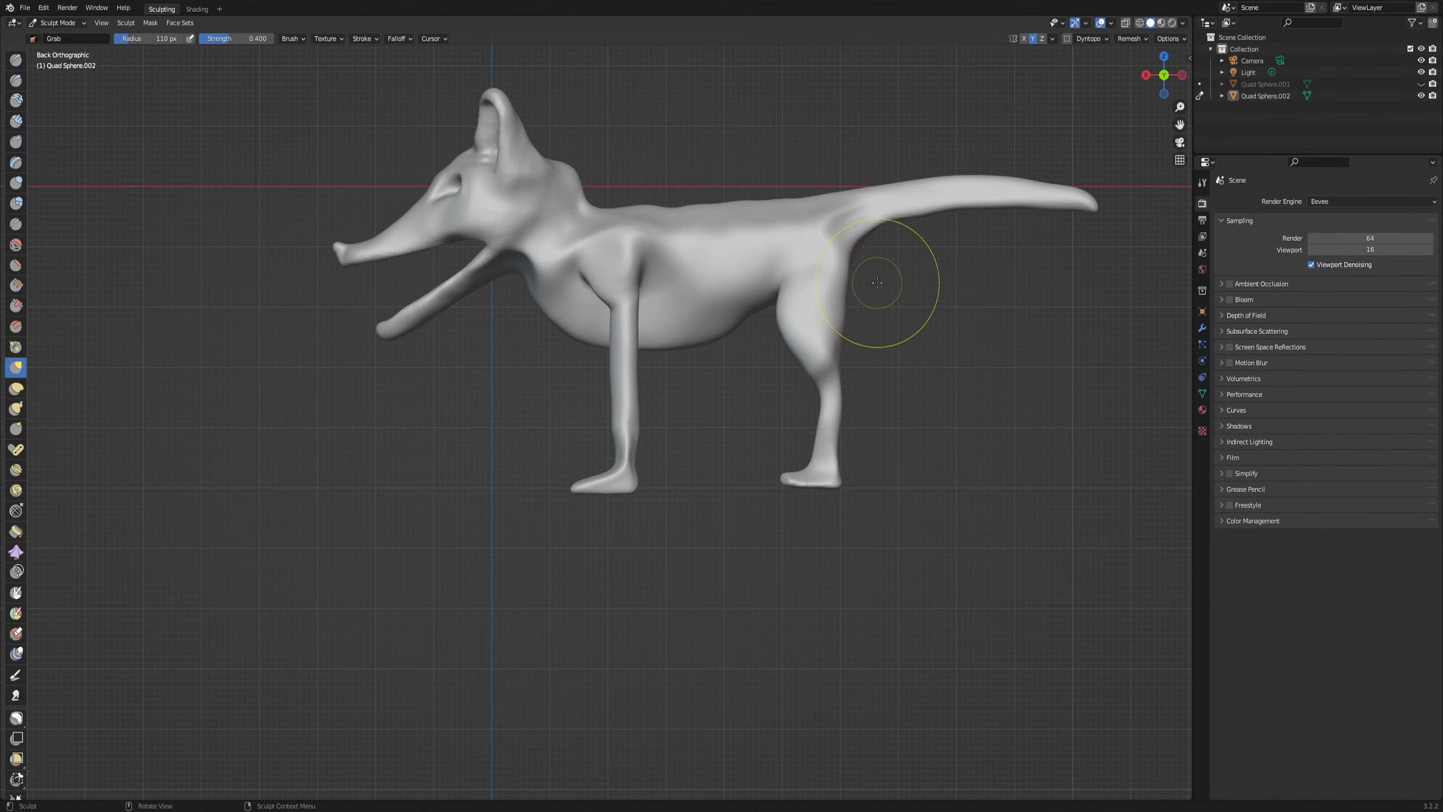
{"action": "mouse_move", "coordinate": [622, 268]}
{"action": "left_mouse_down"}
{"action": "mouse_move", "coordinate": [625, 286]}
{"action": "mouse_move", "coordinate": [583, 287]}
{"action": "mouse_move", "coordinate": [596, 295]}
{"action": "mouse_move", "coordinate": [581, 282]}
{"action": "left_mouse_up"}
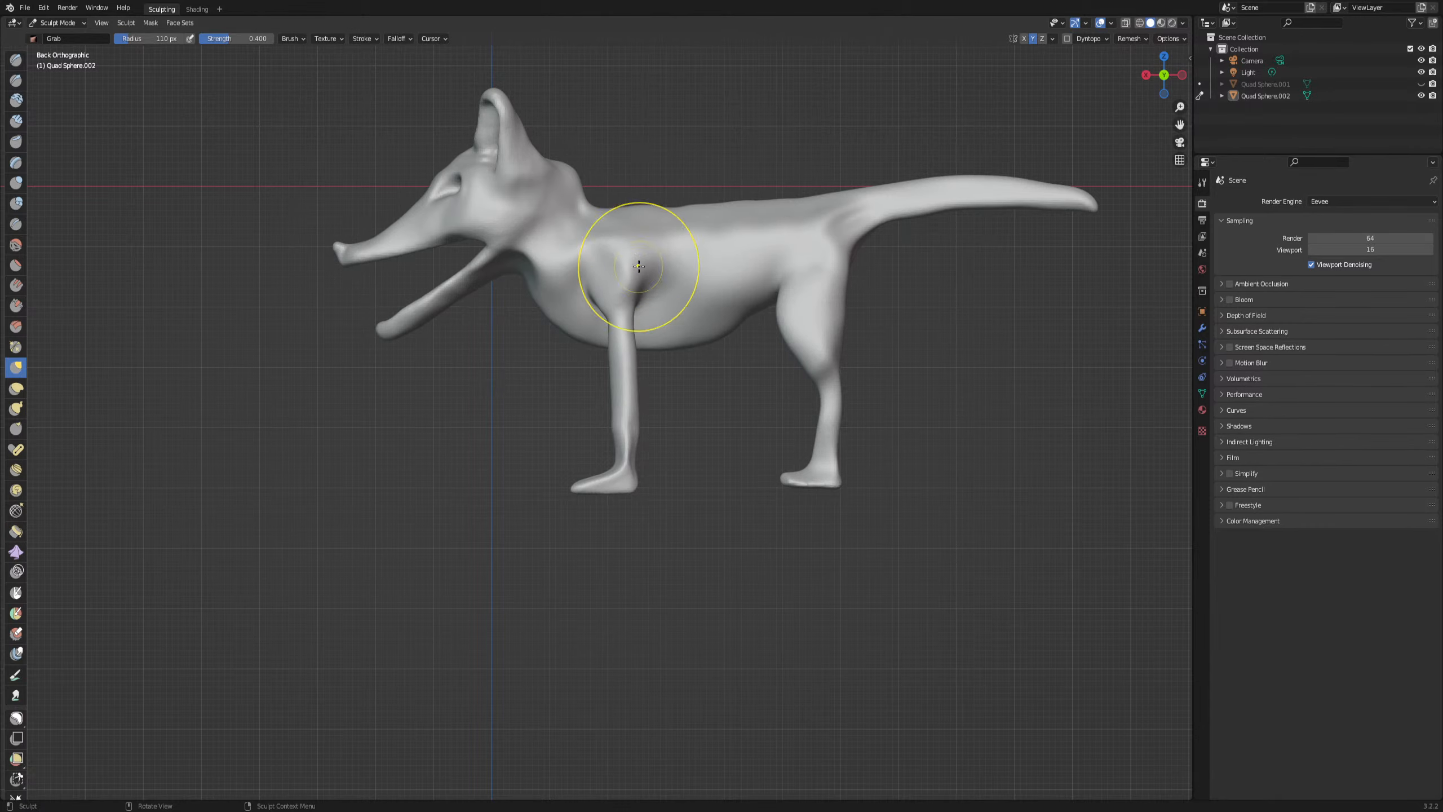
{"action": "mouse_move", "coordinate": [591, 344]}
{"action": "middle_mouse_down"}
{"action": "mouse_move", "coordinate": [483, 413]}
{"action": "mouse_move", "coordinate": [503, 393]}
{"action": "mouse_move", "coordinate": [560, 404]}
{"action": "mouse_move", "coordinate": [607, 360]}
{"action": "middle_mouse_up"}
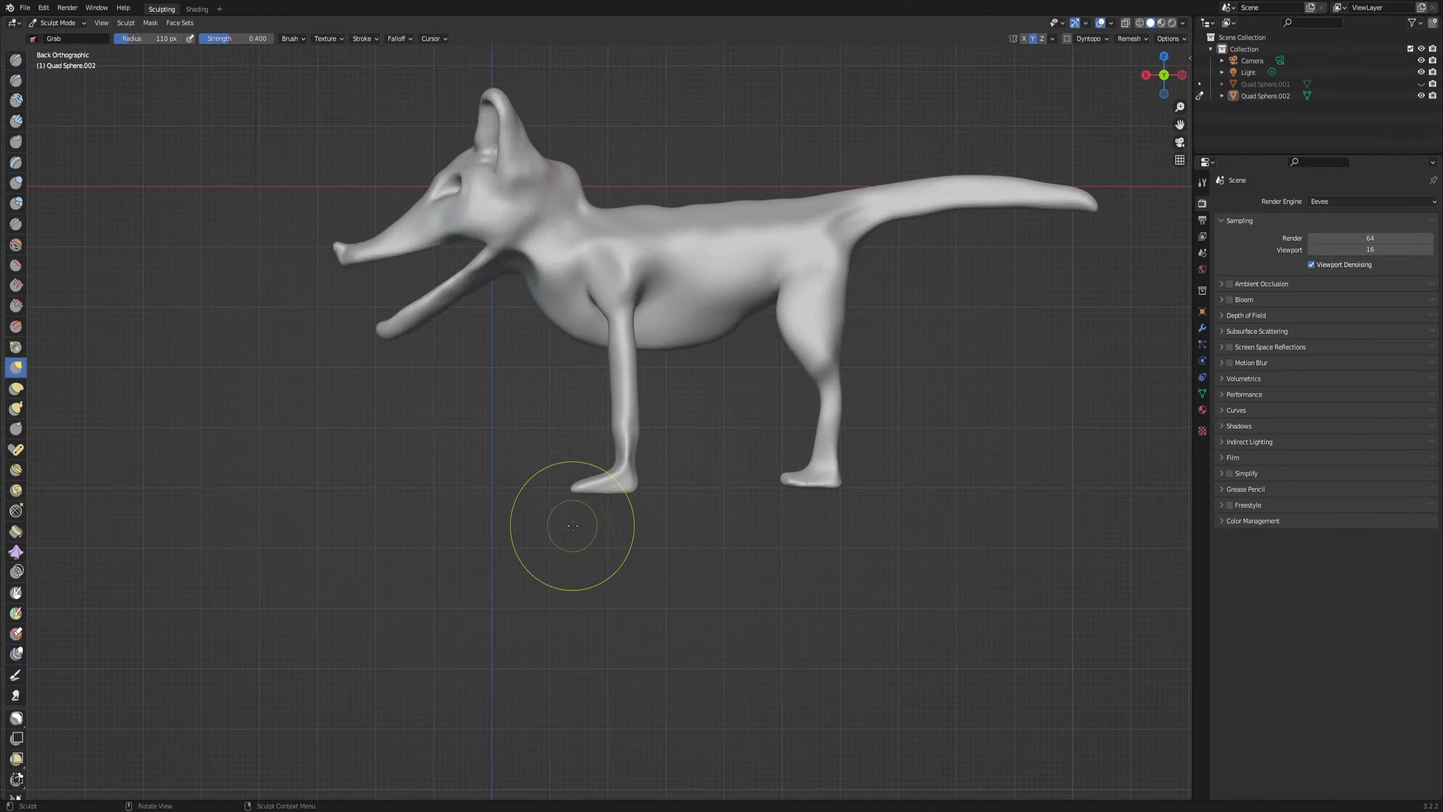
Adjust the toes and heels of the front paws with the Grab brush, working from underneath and the front
{"action": "middle_click_drag", "start_coordinate": [573, 525], "coordinate": [736, 419]}
{"action": "scroll", "coordinate": [681, 392], "scroll_direction": "up", "scroll_amount": 4}
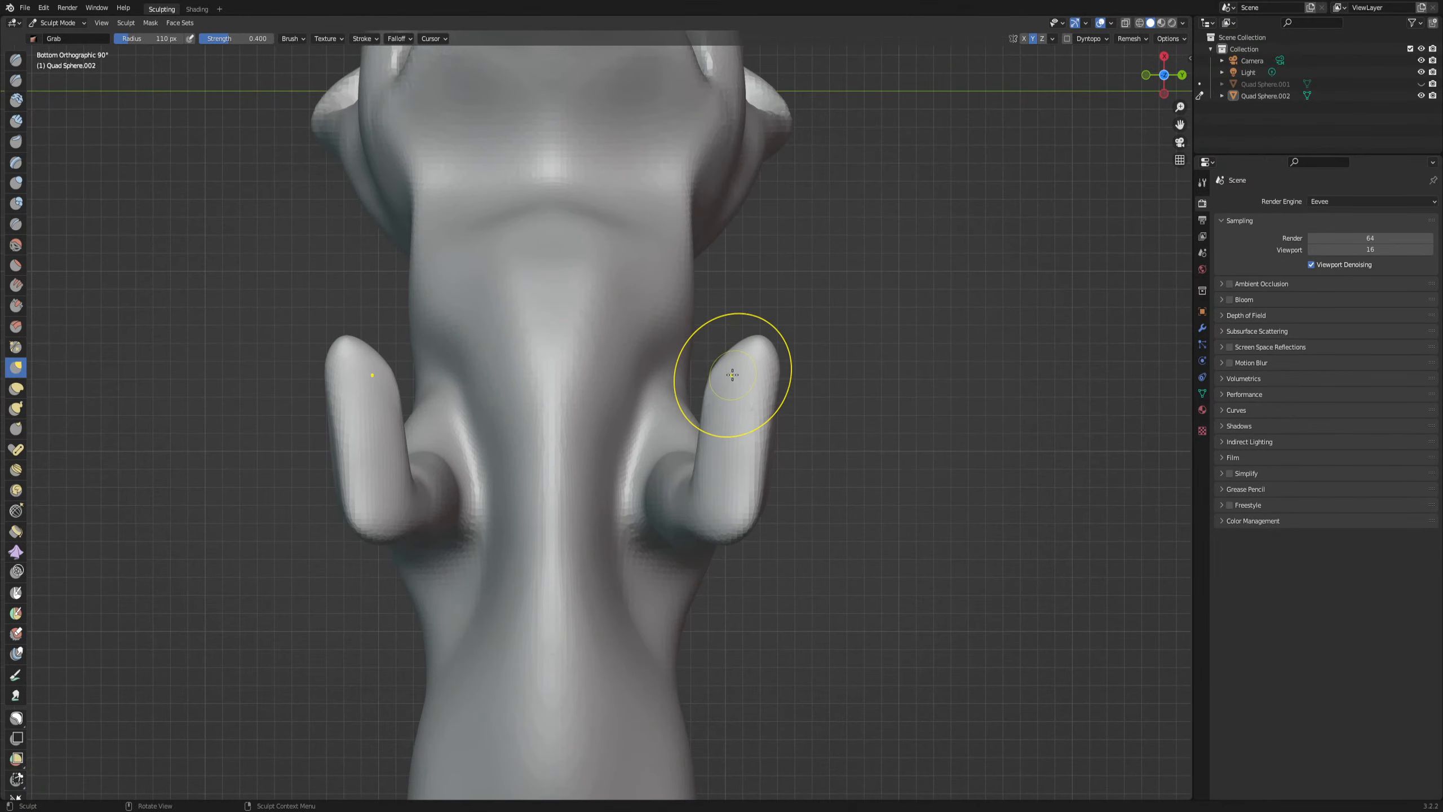
{"action": "scroll", "coordinate": [732, 375], "scroll_direction": "up", "scroll_amount": 2}
{"action": "left_click_drag", "start_coordinate": [776, 352], "coordinate": [767, 355]}
{"action": "middle_click_drag", "start_coordinate": [767, 355], "coordinate": [795, 573]}
{"action": "middle_click_drag", "start_coordinate": [785, 728], "coordinate": [789, 708]}
{"action": "mouse_move", "coordinate": [773, 750]}
{"action": "left_mouse_down"}
{"action": "mouse_move", "coordinate": [766, 763]}
{"action": "mouse_move", "coordinate": [773, 747]}
{"action": "mouse_move", "coordinate": [735, 735]}
{"action": "left_mouse_up"}
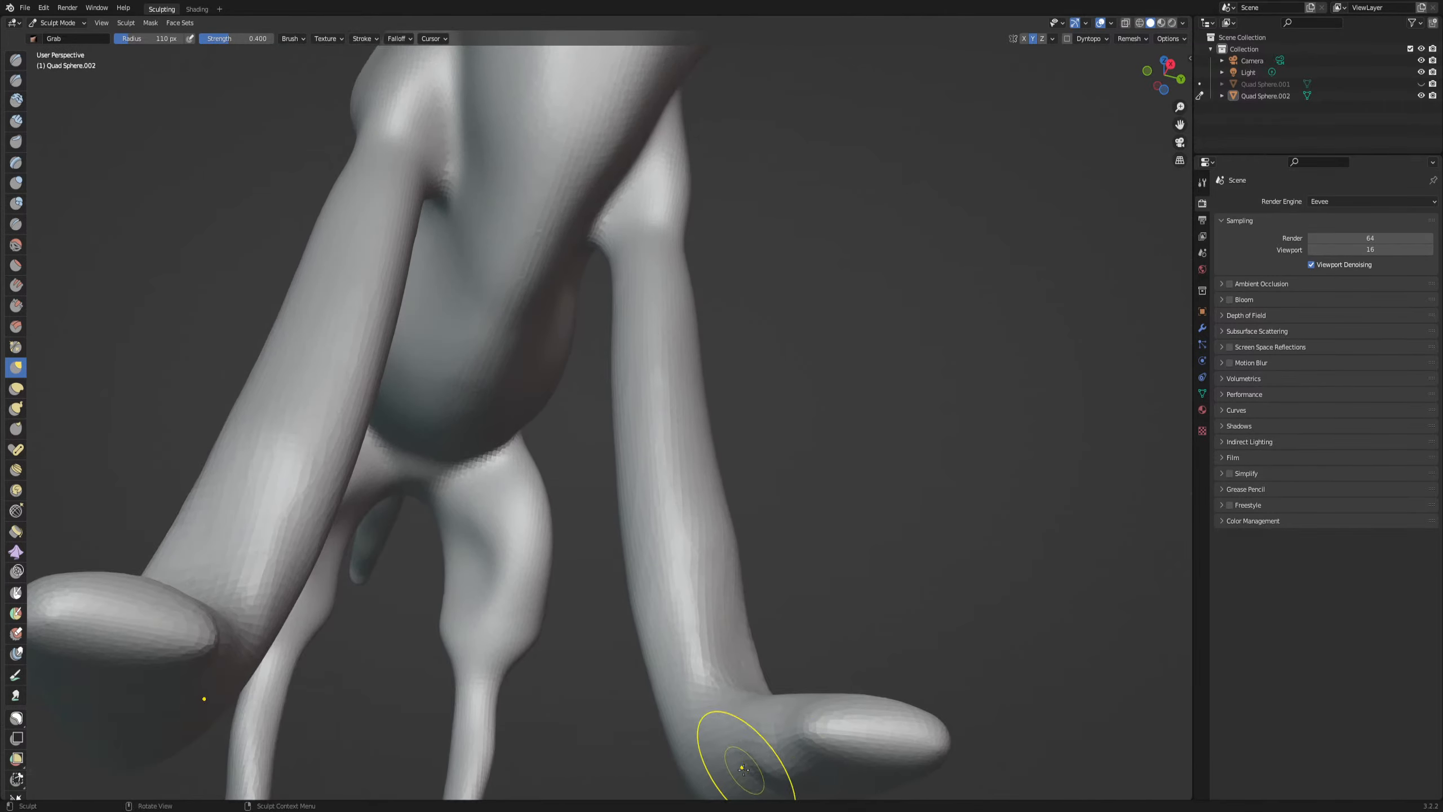
Switch the view to orthographic and pull the inner corners of the front paws down and out to widen the toe ends
{"action": "left_click", "coordinate": [1179, 160]}
{"action": "middle_click_drag", "start_coordinate": [966, 449], "coordinate": [943, 486]}
{"action": "mouse_move", "coordinate": [771, 727]}
{"action": "middle_mouse_down"}
{"action": "mouse_move", "coordinate": [786, 739]}
{"action": "mouse_move", "coordinate": [805, 589]}
{"action": "mouse_move", "coordinate": [799, 612]}
{"action": "middle_mouse_up"}
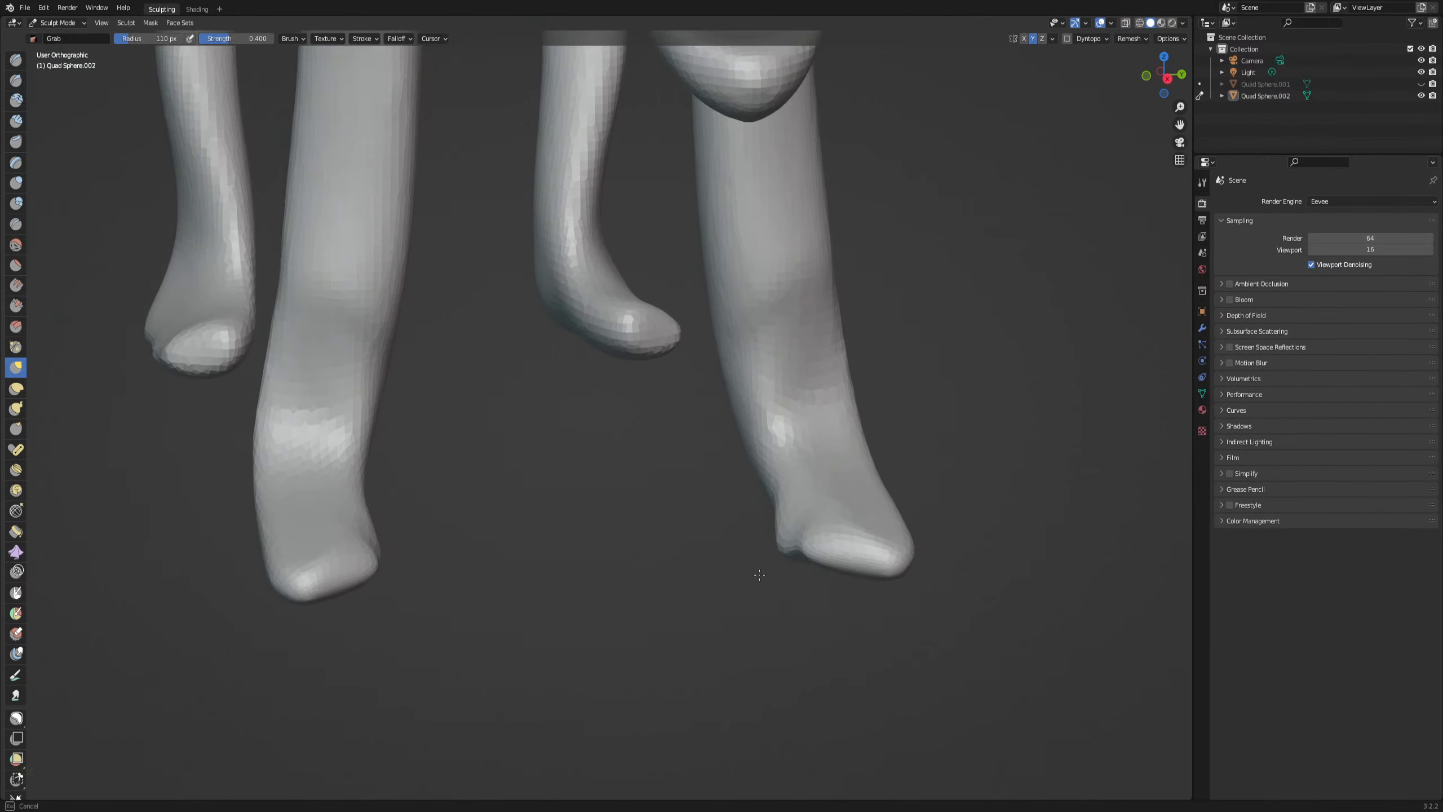
{"action": "mouse_move", "coordinate": [760, 574]}
{"action": "left_mouse_down"}
{"action": "mouse_move", "coordinate": [794, 539]}
{"action": "mouse_move", "coordinate": [800, 554]}
{"action": "mouse_move", "coordinate": [785, 549]}
{"action": "left_mouse_up"}
{"action": "mouse_move", "coordinate": [813, 553]}
{"action": "left_mouse_down"}
{"action": "mouse_move", "coordinate": [793, 568]}
{"action": "mouse_move", "coordinate": [805, 571]}
{"action": "mouse_move", "coordinate": [768, 572]}
{"action": "mouse_move", "coordinate": [807, 580]}
{"action": "left_mouse_up"}
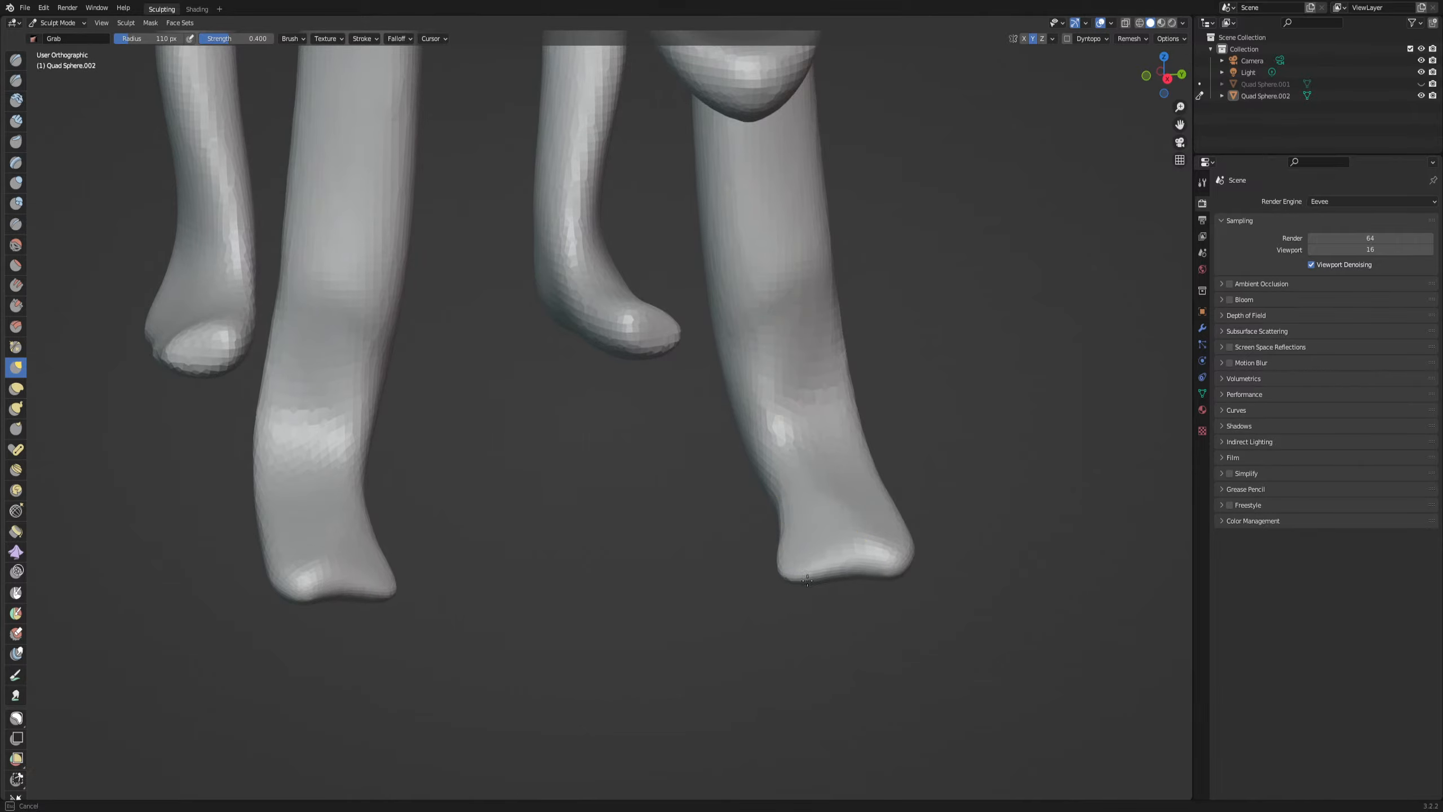
Round off the toe end of the front paw with a Grab stroke and open the voxel remesh settings
{"action": "middle_click_drag", "start_coordinate": [851, 606], "coordinate": [842, 669]}
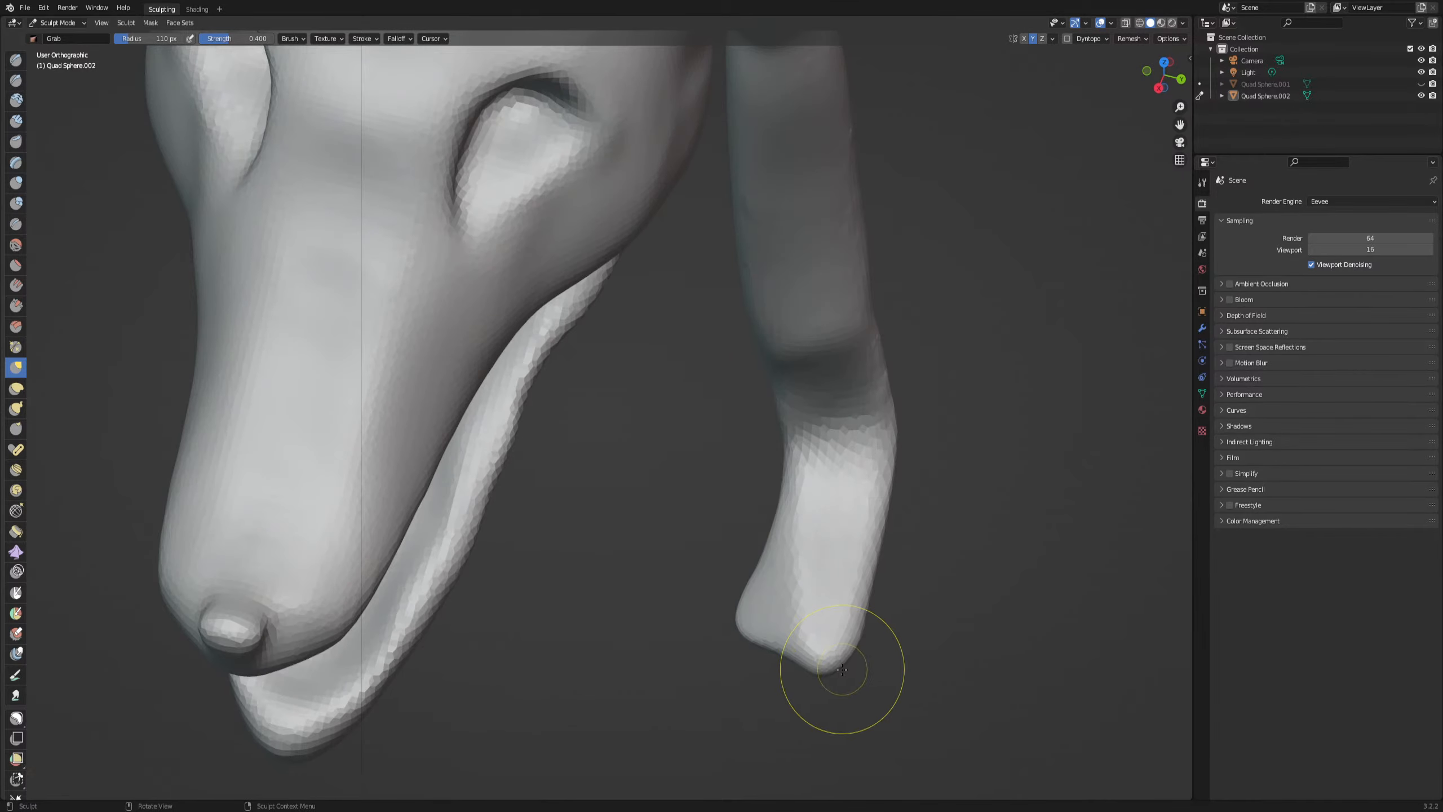
{"action": "mouse_move", "coordinate": [829, 669]}
{"action": "left_mouse_down"}
{"action": "mouse_move", "coordinate": [852, 611]}
{"action": "mouse_move", "coordinate": [836, 642]}
{"action": "mouse_move", "coordinate": [755, 623]}
{"action": "mouse_move", "coordinate": [793, 605]}
{"action": "mouse_move", "coordinate": [821, 623]}
{"action": "mouse_move", "coordinate": [802, 641]}
{"action": "left_mouse_up"}
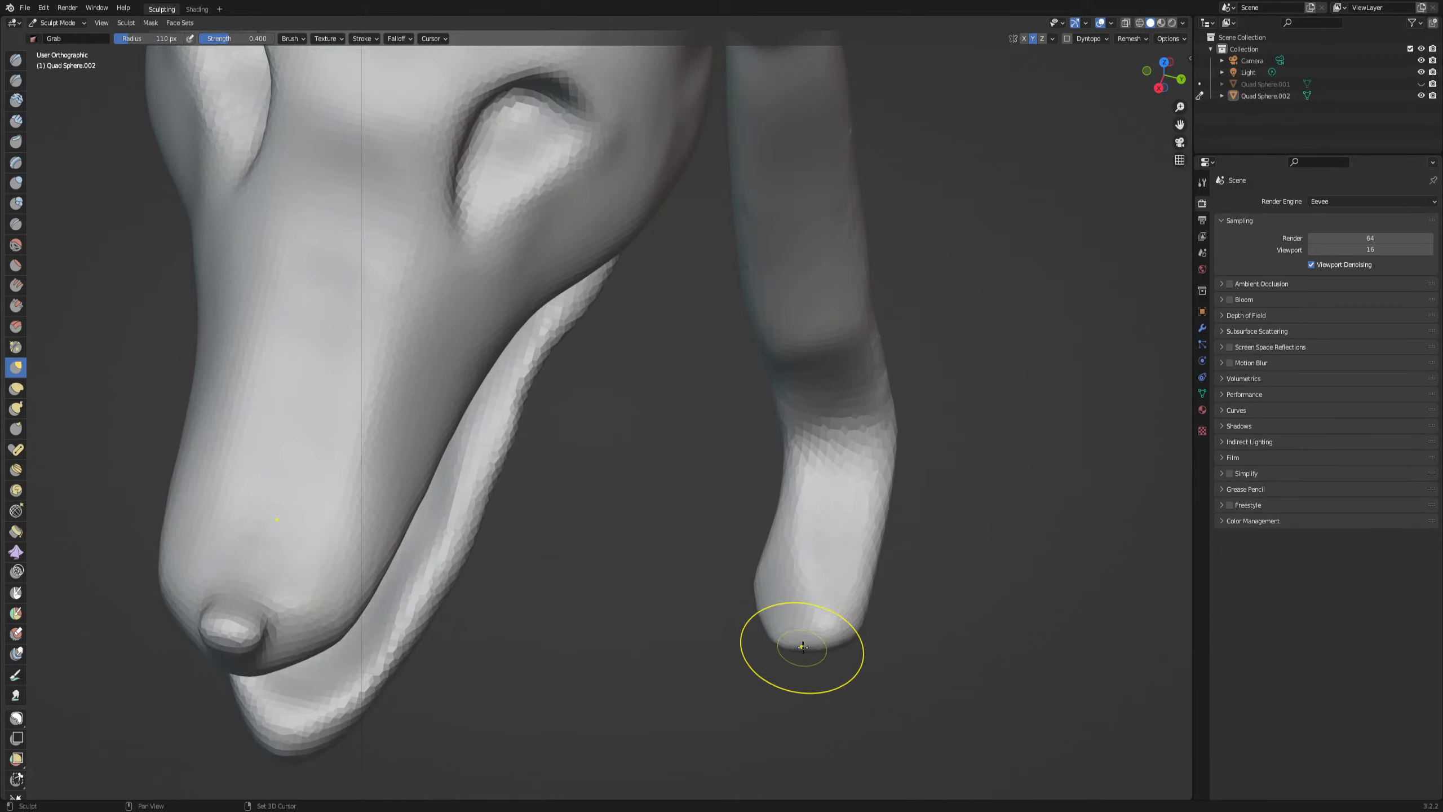
{"action": "left_click", "coordinate": [1131, 38]}
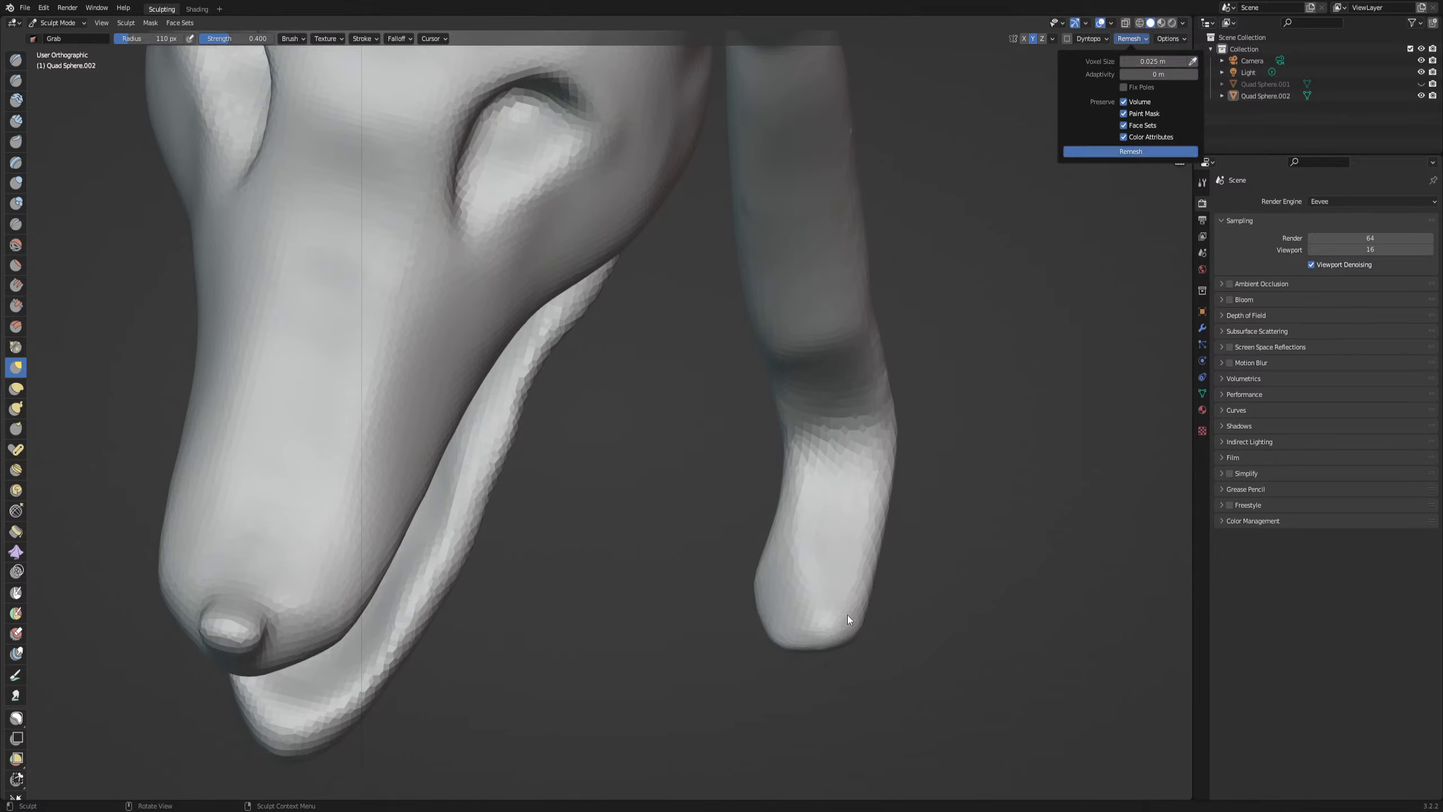
Set the Grab brush radius to 88 px and push in the bulge on the side of the front leg above the paw
{"action": "right_click", "coordinate": [835, 635]}
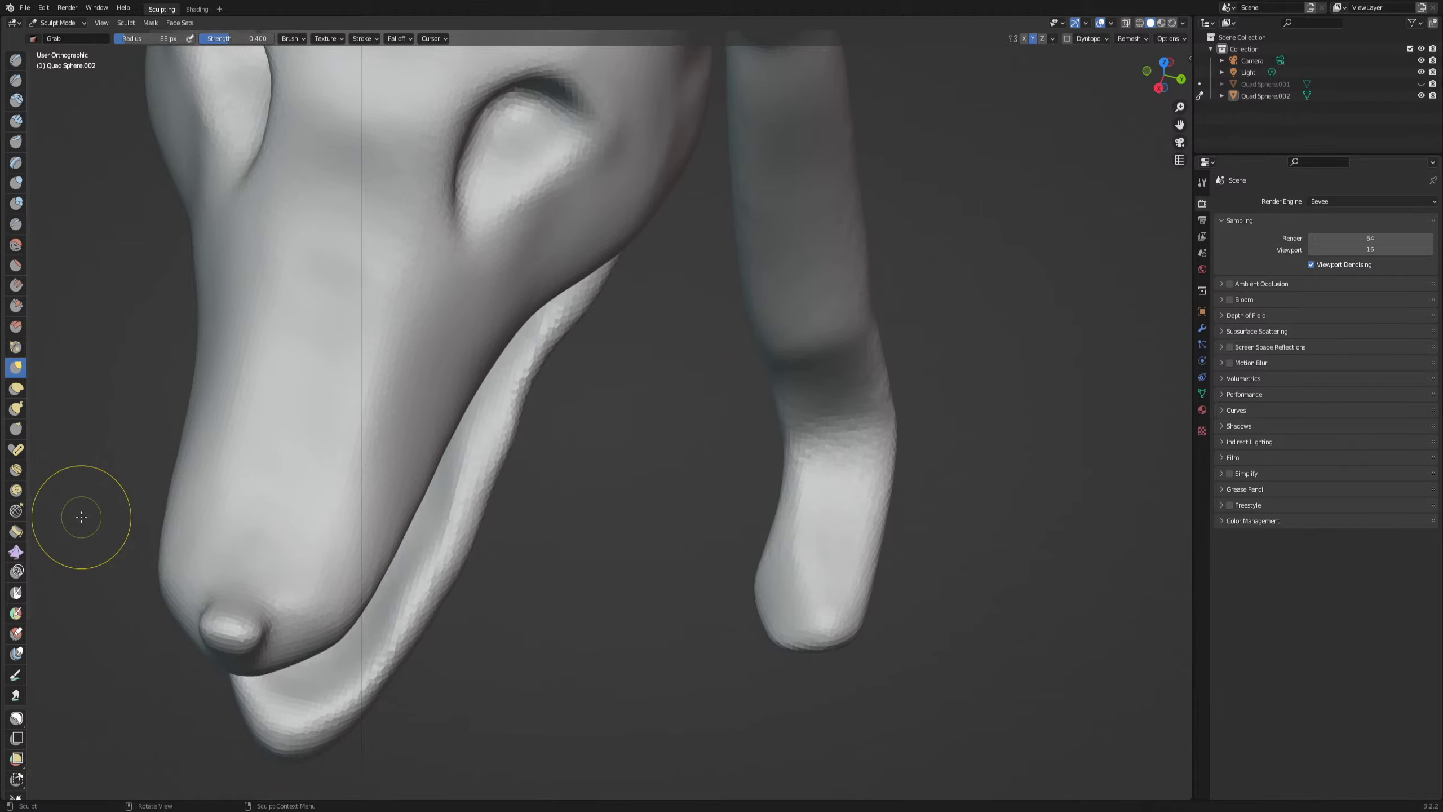
{"action": "mouse_move", "coordinate": [609, 601]}
{"action": "middle_mouse_down"}
{"action": "mouse_move", "coordinate": [789, 597]}
{"action": "mouse_move", "coordinate": [695, 554]}
{"action": "mouse_move", "coordinate": [660, 516]}
{"action": "mouse_move", "coordinate": [894, 492]}
{"action": "middle_mouse_up"}
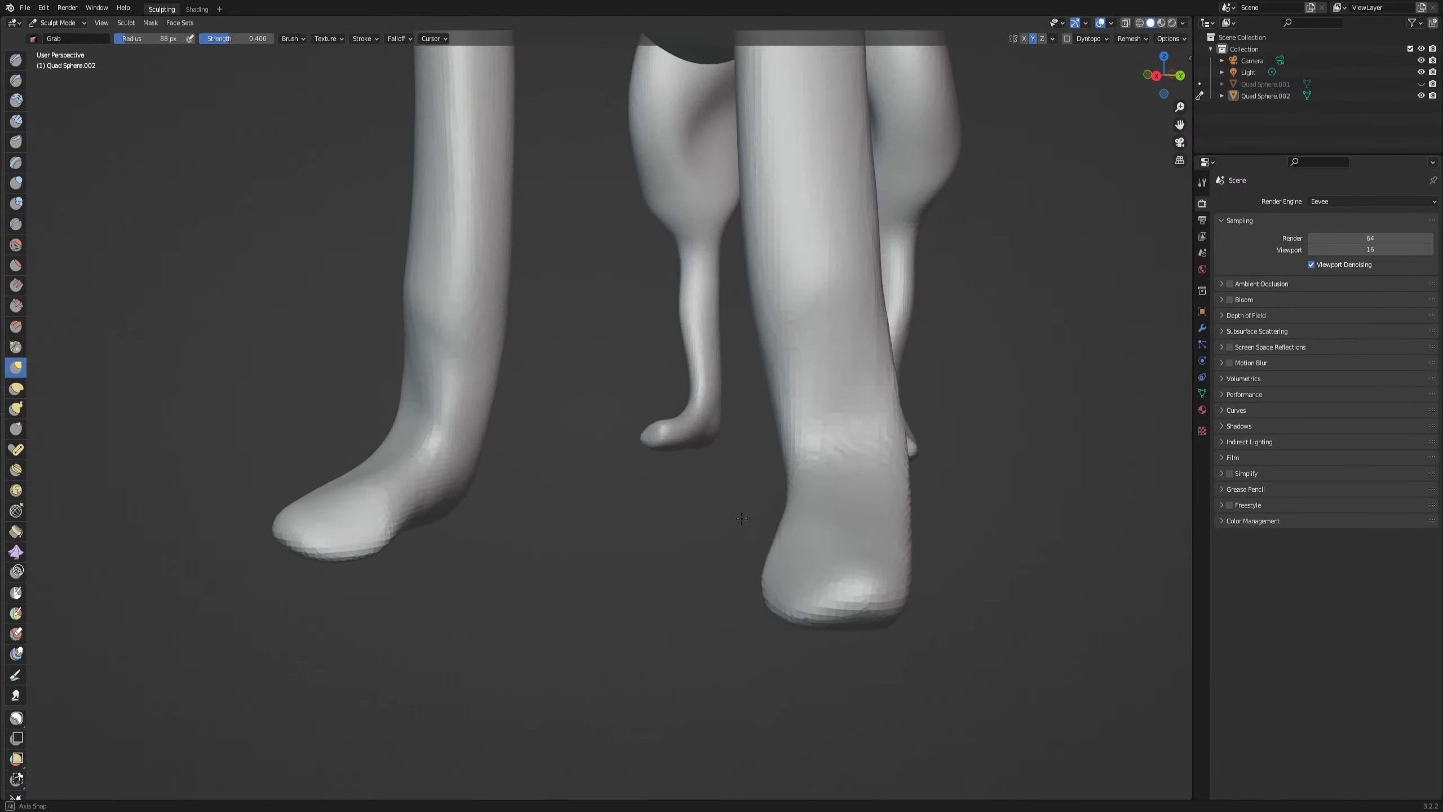
{"action": "scroll", "coordinate": [915, 457], "scroll_direction": "down", "scroll_amount": 3}
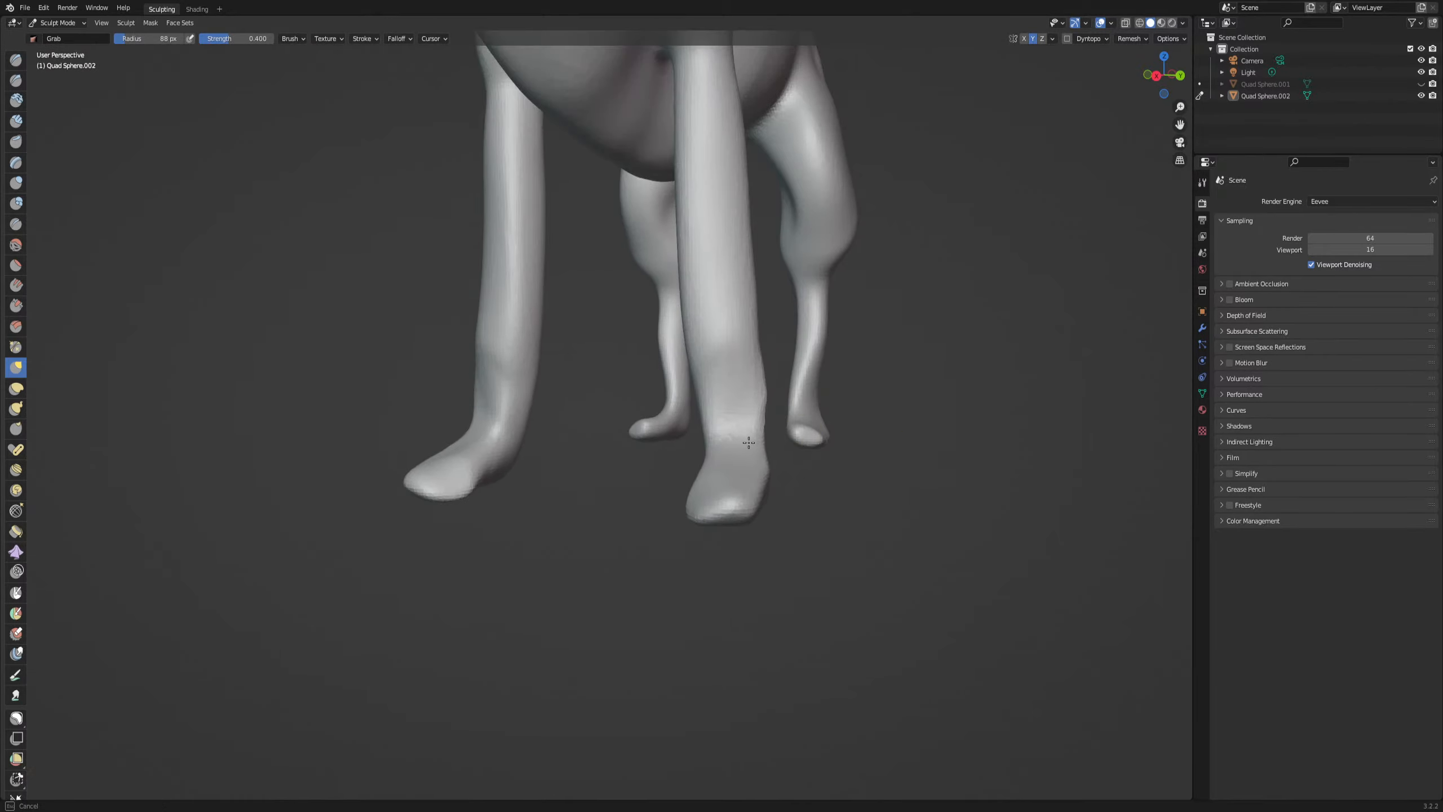
{"action": "left_click_drag", "start_coordinate": [754, 437], "coordinate": [753, 340]}
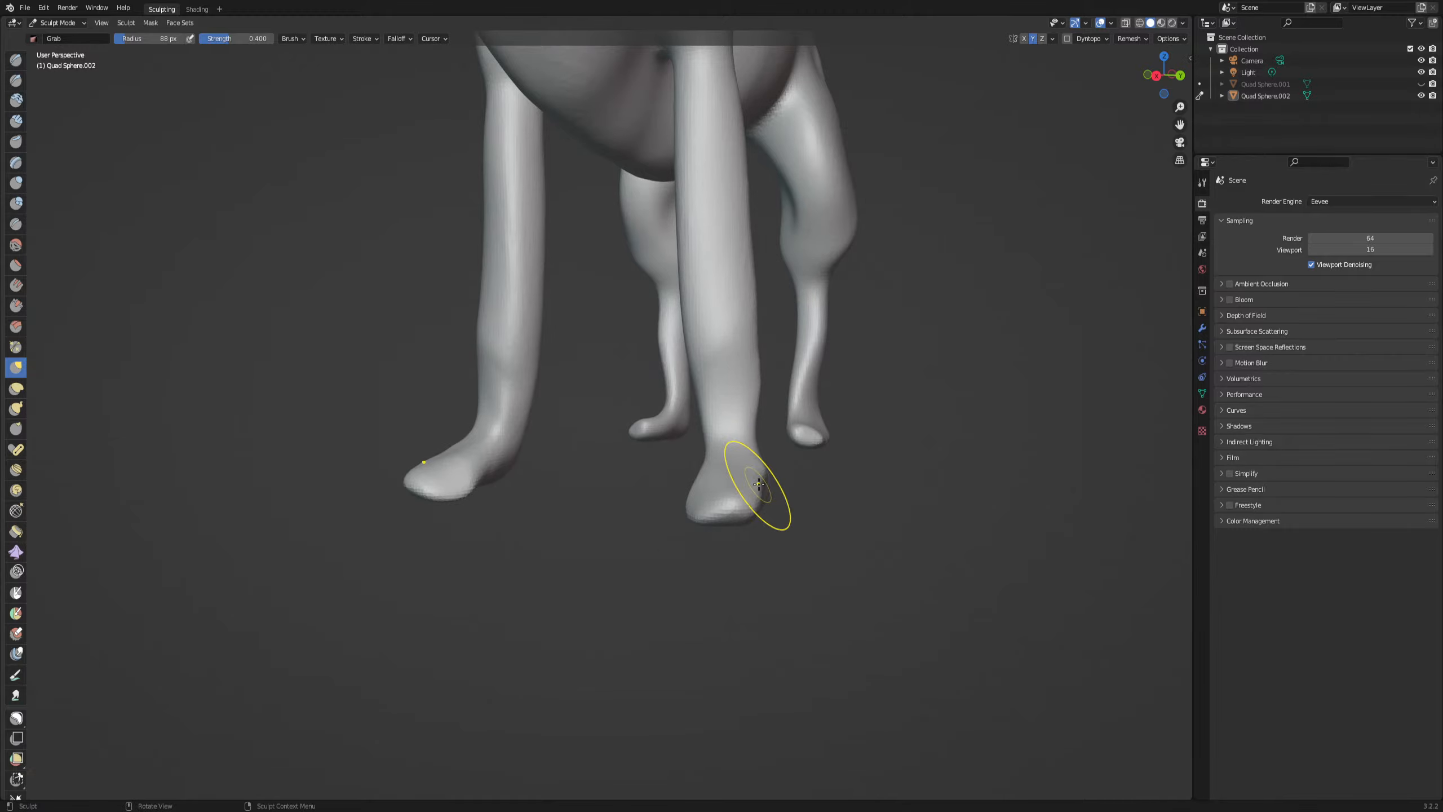
Pull out the heels and narrow the ankles of the front paws with Grab strokes from several angles
{"action": "middle_click_drag", "start_coordinate": [767, 482], "coordinate": [461, 498]}
{"action": "mouse_move", "coordinate": [461, 498]}
{"action": "left_mouse_down"}
{"action": "mouse_move", "coordinate": [498, 515]}
{"action": "mouse_move", "coordinate": [483, 495]}
{"action": "left_mouse_up"}
{"action": "middle_click_drag", "start_coordinate": [507, 483], "coordinate": [316, 483]}
{"action": "mouse_move", "coordinate": [644, 514]}
{"action": "middle_mouse_down"}
{"action": "mouse_move", "coordinate": [597, 500]}
{"action": "mouse_move", "coordinate": [535, 518]}
{"action": "middle_mouse_up"}
{"action": "mouse_move", "coordinate": [535, 517]}
{"action": "left_mouse_down"}
{"action": "mouse_move", "coordinate": [585, 505]}
{"action": "mouse_move", "coordinate": [589, 477]}
{"action": "left_mouse_up"}
{"action": "mouse_move", "coordinate": [589, 477]}
{"action": "middle_mouse_down"}
{"action": "mouse_move", "coordinate": [766, 608]}
{"action": "mouse_move", "coordinate": [821, 596]}
{"action": "mouse_move", "coordinate": [596, 516]}
{"action": "mouse_move", "coordinate": [577, 531]}
{"action": "middle_mouse_up"}
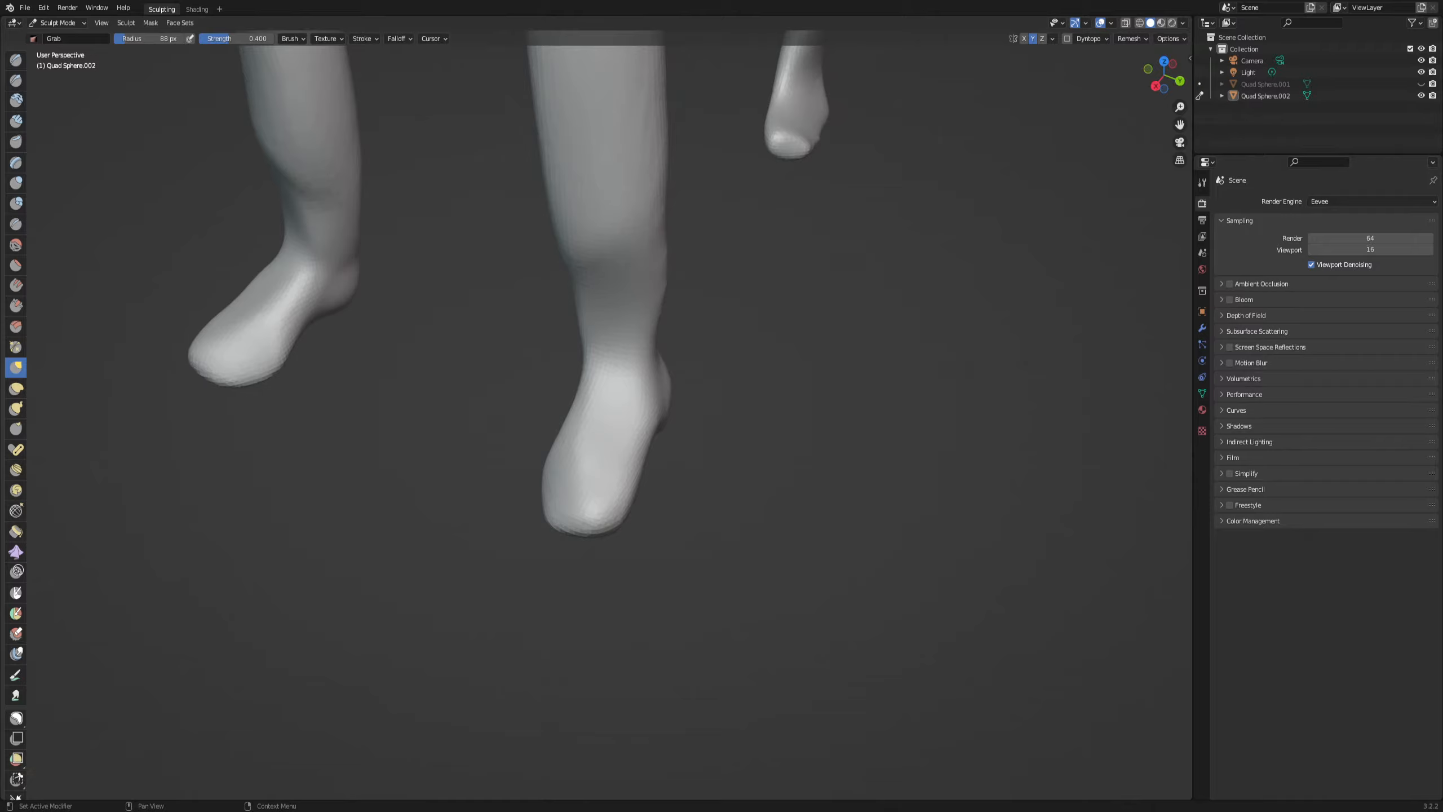
{"action": "middle_click_drag", "start_coordinate": [622, 548], "coordinate": [615, 485]}
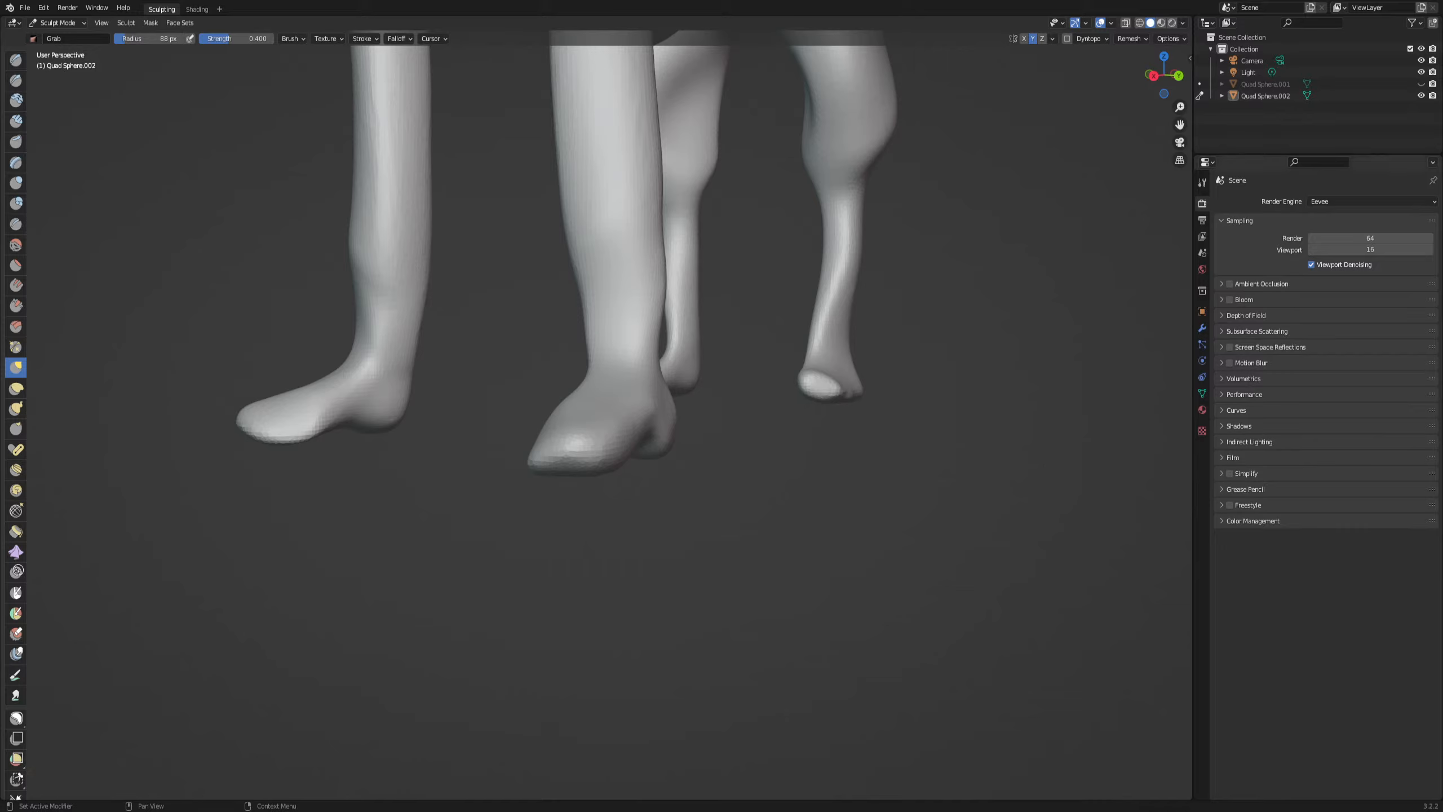
Enlarge the Grab radius to 230 px, set its strength to 0.600 and shorten the front paw by pushing the toes toward the heel
{"action": "mouse_move", "coordinate": [644, 612]}
{"action": "middle_mouse_down"}
{"action": "mouse_move", "coordinate": [630, 666]}
{"action": "mouse_move", "coordinate": [570, 590]}
{"action": "middle_mouse_up"}
{"action": "right_click", "coordinate": [467, 445]}
{"action": "left_click_drag", "start_coordinate": [409, 443], "coordinate": [537, 435]}
{"action": "left_click", "coordinate": [485, 421]}
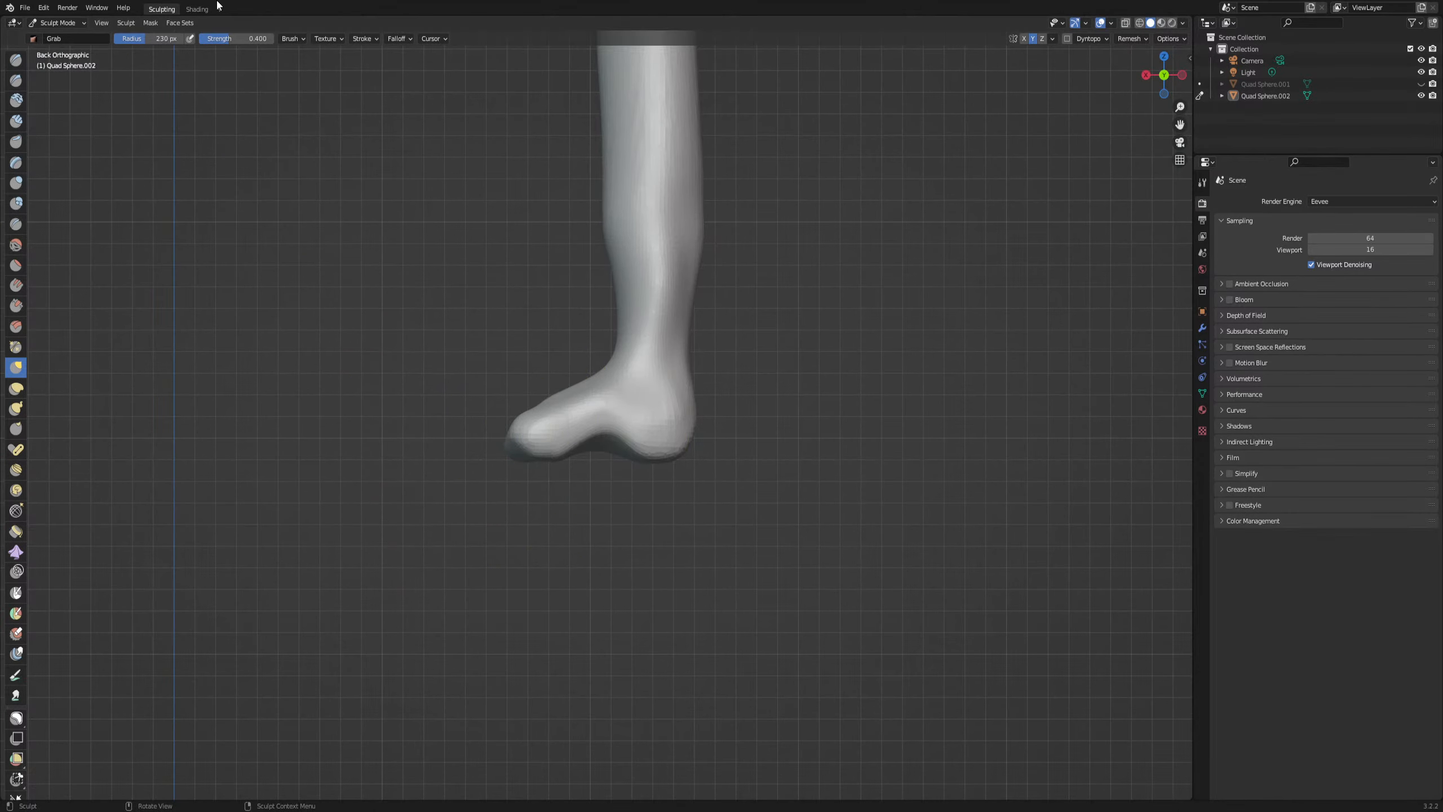
{"action": "left_click_drag", "start_coordinate": [512, 440], "coordinate": [628, 437]}
{"action": "mouse_move", "coordinate": [682, 448]}
{"action": "middle_mouse_down"}
{"action": "mouse_move", "coordinate": [775, 467]}
{"action": "mouse_move", "coordinate": [722, 398]}
{"action": "middle_mouse_up"}
Set the Grab radius to 117 px and push the front paw's toe tip inward, working from the front and back views
{"action": "right_click", "coordinate": [559, 448]}
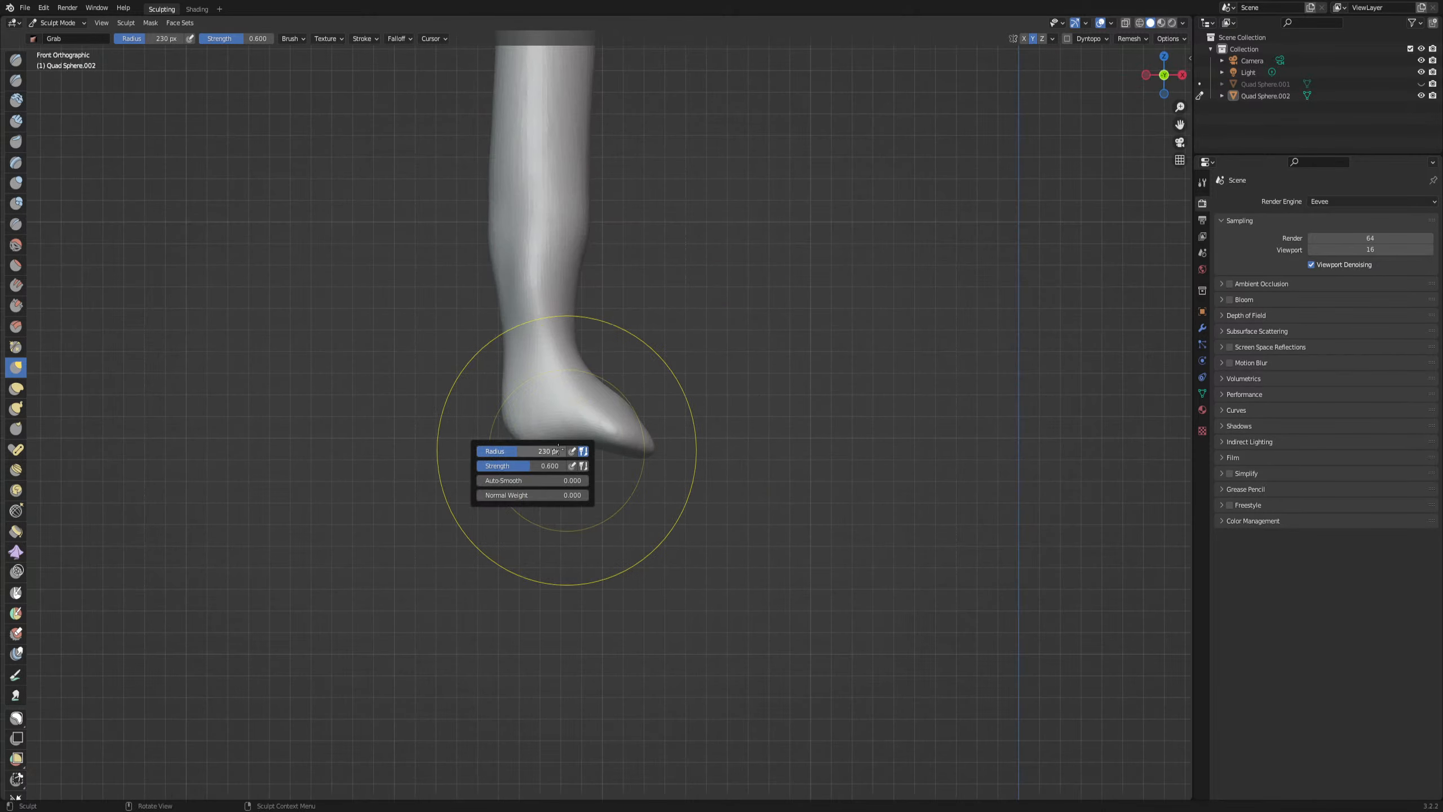
{"action": "left_click_drag", "start_coordinate": [559, 448], "coordinate": [544, 450]}
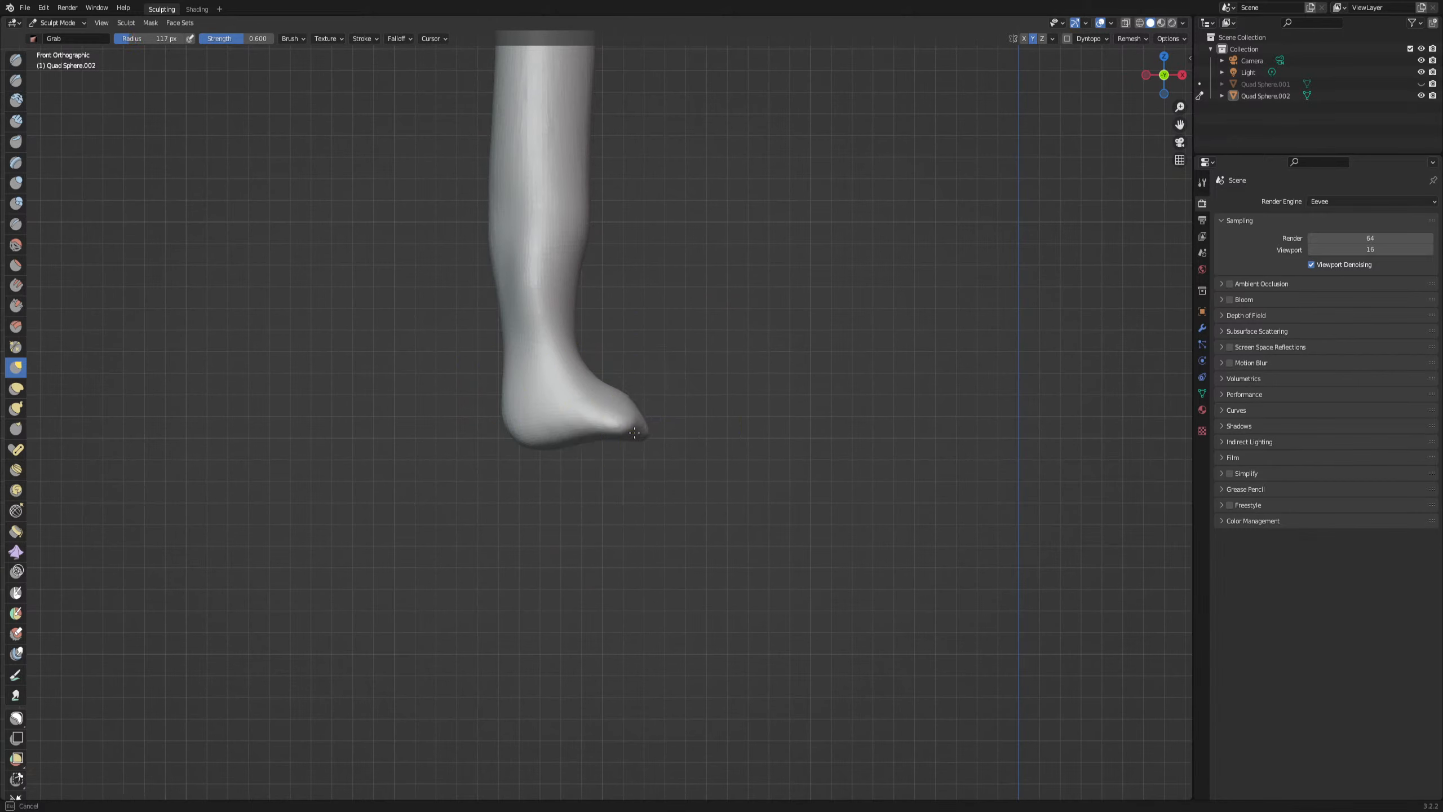
{"action": "middle_click_drag", "start_coordinate": [666, 437], "coordinate": [596, 448]}
{"action": "left_click_drag", "start_coordinate": [595, 448], "coordinate": [660, 428]}
{"action": "key", "text": "KP_1"}
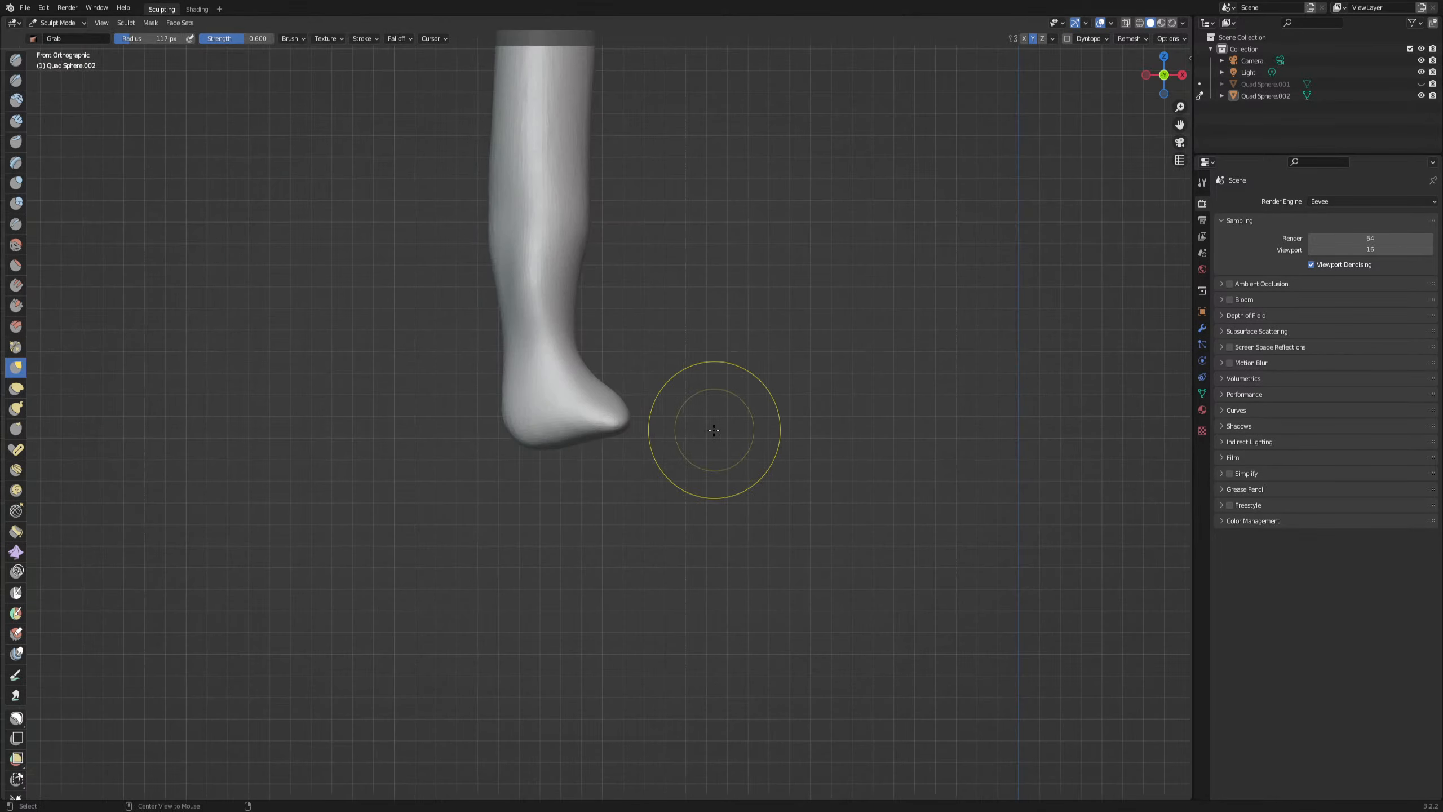
{"action": "middle_click_drag", "start_coordinate": [622, 441], "coordinate": [200, 418]}
{"action": "left_click_drag", "start_coordinate": [200, 418], "coordinate": [222, 443]}
{"action": "middle_click_drag", "start_coordinate": [232, 443], "coordinate": [349, 444]}
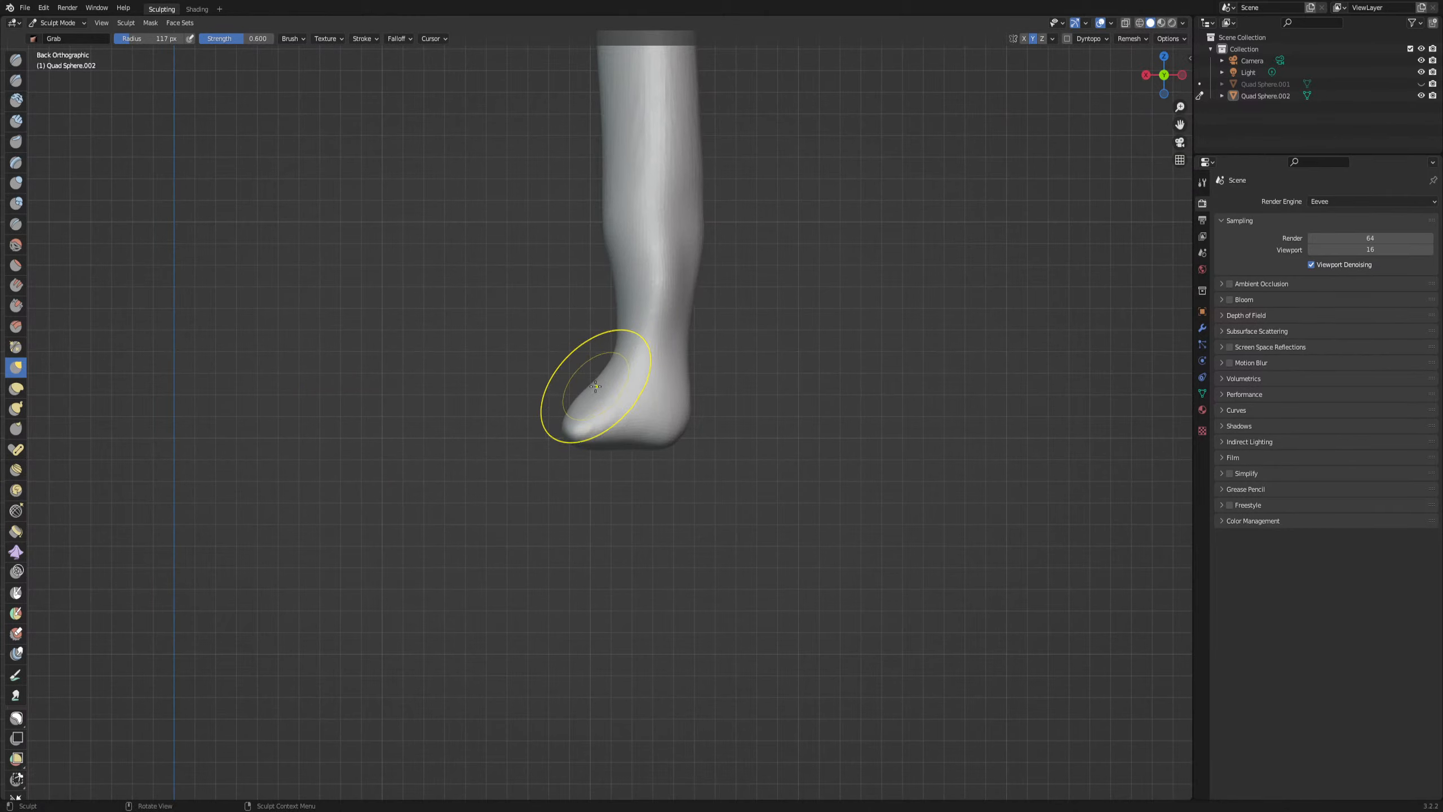
Pull the side corner of the front paw outward with Grab strokes to make the toe end broader and squarer
{"action": "scroll", "coordinate": [572, 447], "scroll_direction": "up", "scroll_amount": 2}
{"action": "middle_click_drag", "start_coordinate": [573, 448], "coordinate": [685, 485]}
{"action": "scroll", "coordinate": [685, 486], "scroll_direction": "up", "scroll_amount": 2}
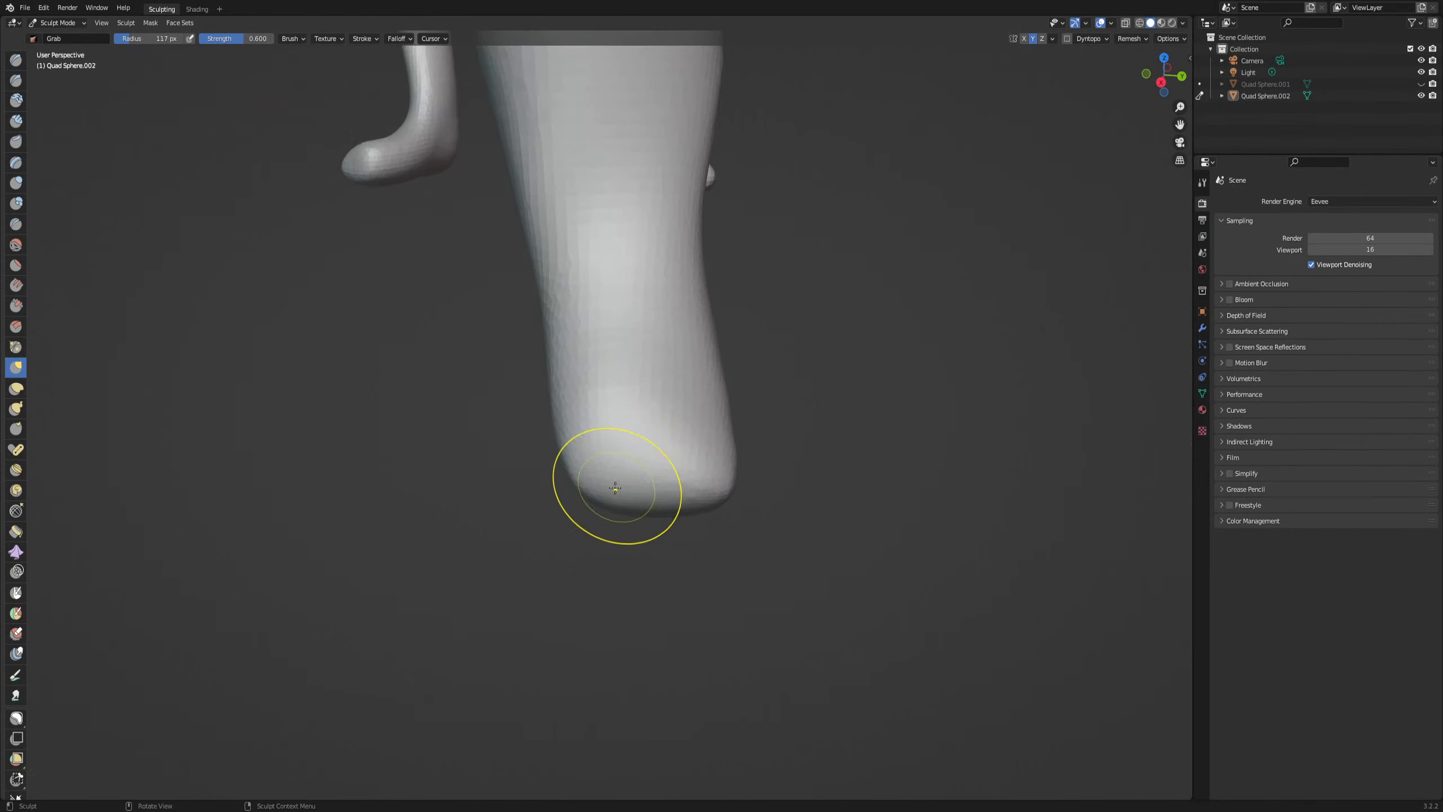
{"action": "left_click_drag", "start_coordinate": [593, 489], "coordinate": [549, 509]}
{"action": "left_click_drag", "start_coordinate": [564, 459], "coordinate": [547, 459]}
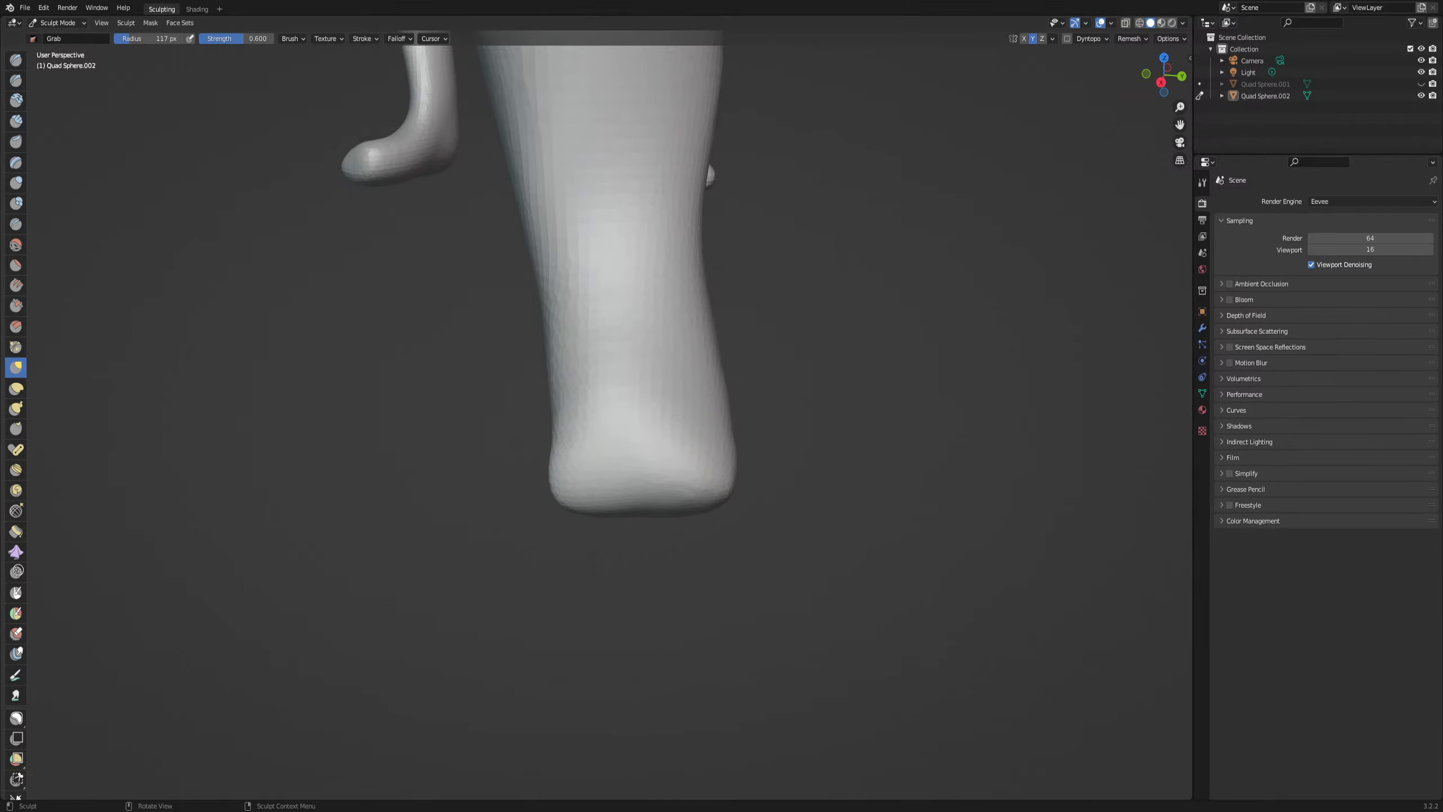
Try to carve two toe grooves down the front of the paw with the Draw Sharp brush, and undo them
{"action": "left_click", "coordinate": [16, 80]}
{"action": "left_click_drag", "start_coordinate": [620, 407], "coordinate": [622, 505]}
{"action": "left_click_drag", "start_coordinate": [686, 410], "coordinate": [705, 515]}
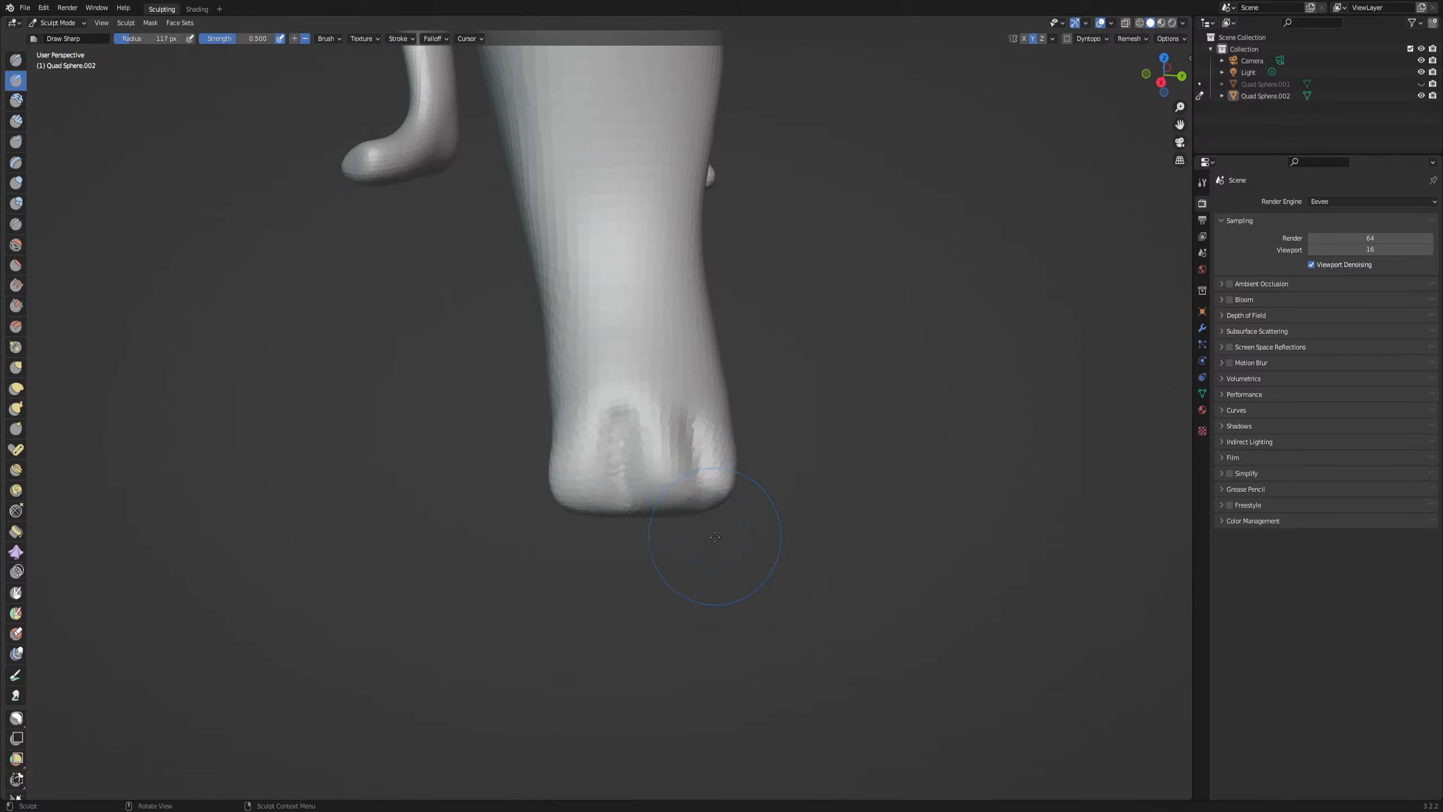
{"action": "middle_click_drag", "start_coordinate": [715, 536], "coordinate": [726, 587]}
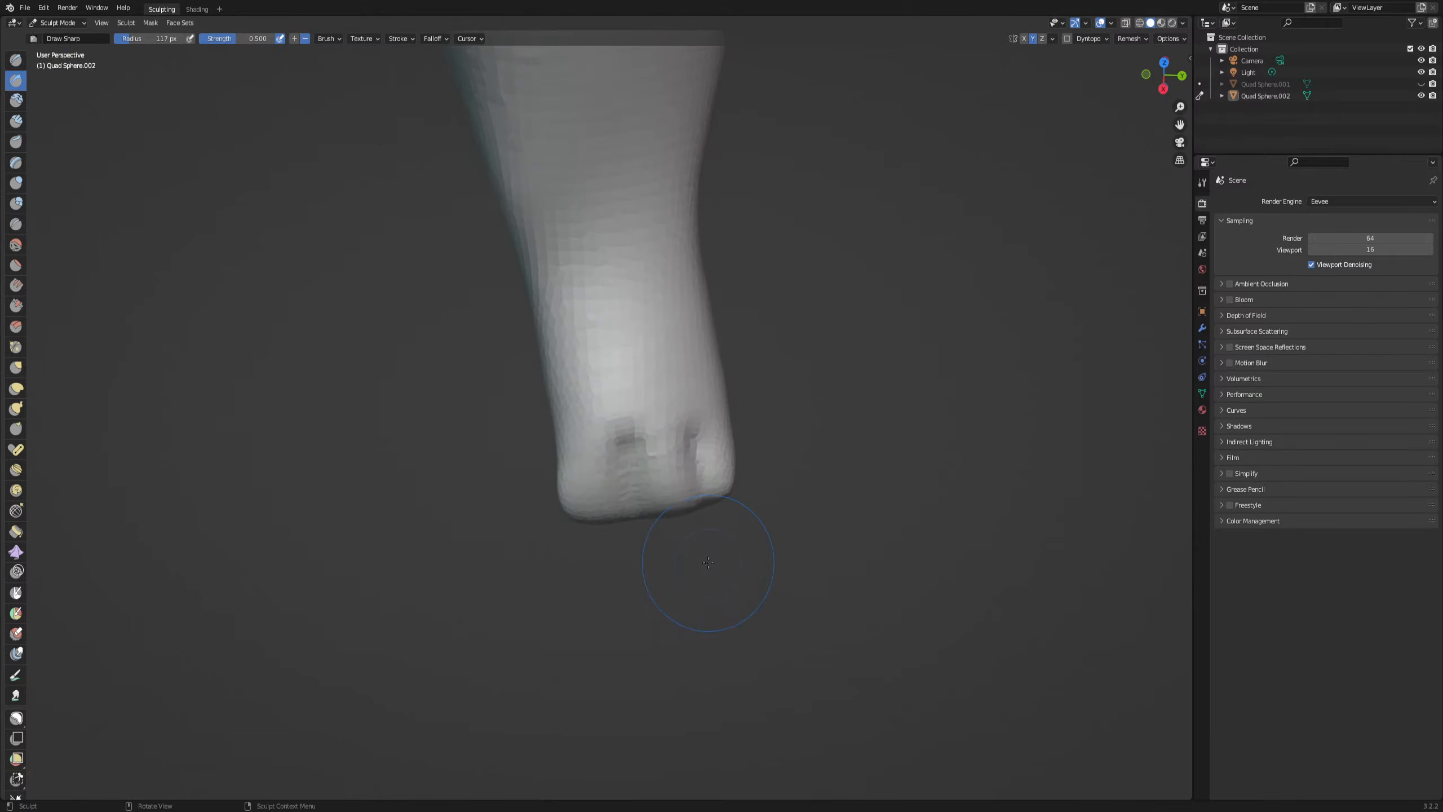
{"action": "key", "text": "ctrl+z"}
{"action": "key", "text": "ctrl+z"}
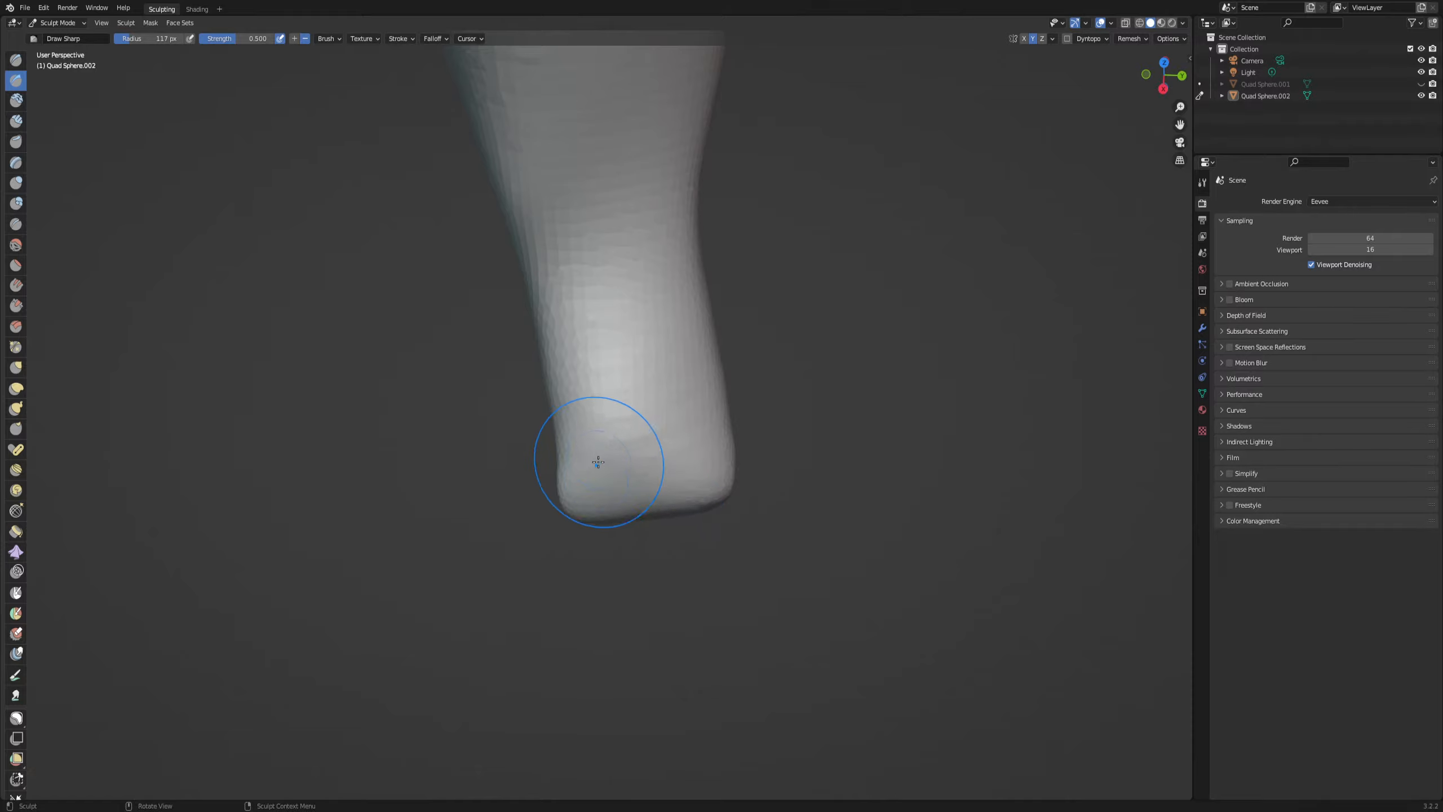
Try to carve three toe grooves across the front paw with Draw Sharp, and undo all the strokes
{"action": "left_click_drag", "start_coordinate": [593, 423], "coordinate": [610, 515]}
{"action": "mouse_move", "coordinate": [657, 451]}
{"action": "left_mouse_down"}
{"action": "mouse_move", "coordinate": [676, 497]}
{"action": "mouse_move", "coordinate": [723, 504]}
{"action": "left_mouse_up"}
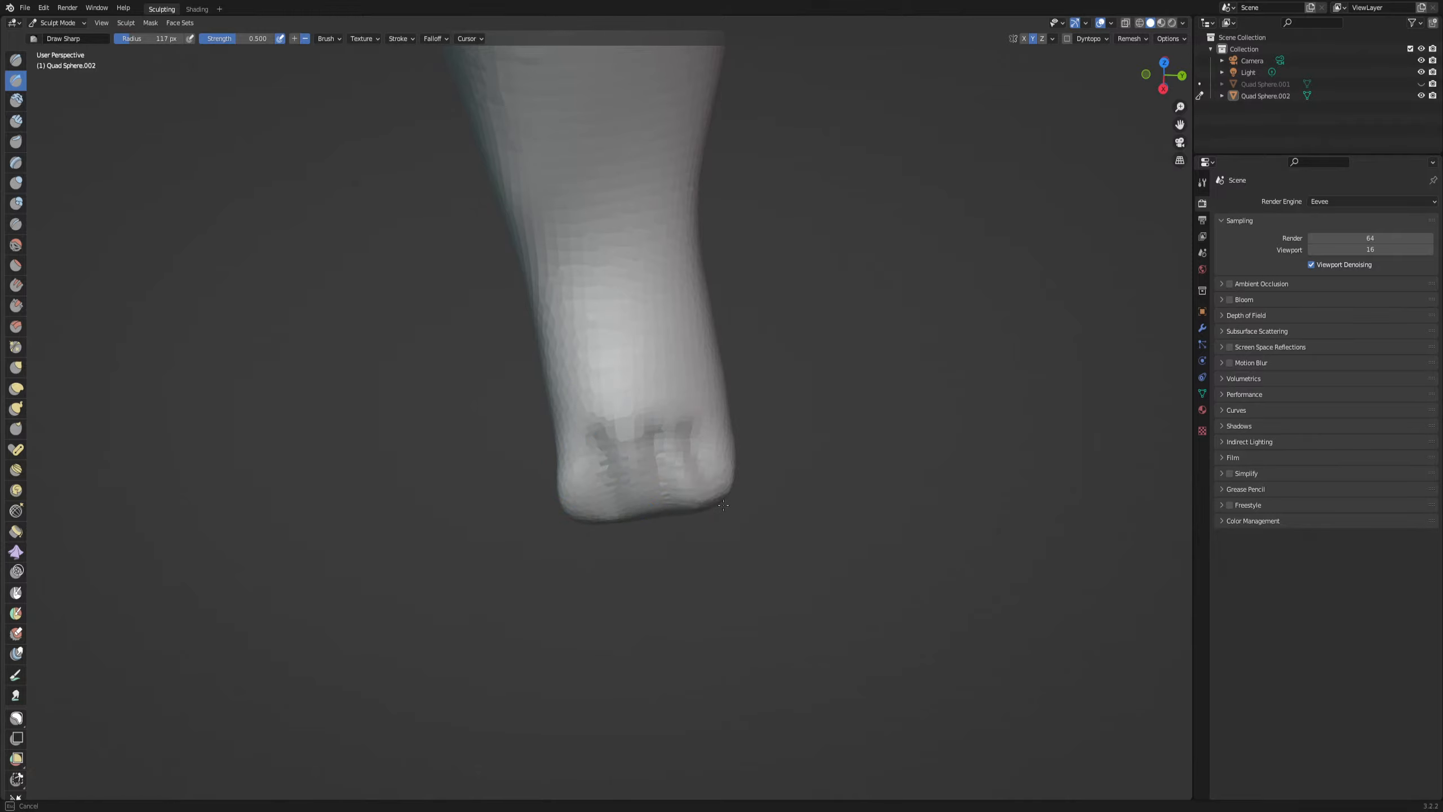
{"action": "middle_click_drag", "start_coordinate": [724, 487], "coordinate": [705, 457]}
{"action": "left_click_drag", "start_coordinate": [687, 410], "coordinate": [696, 500]}
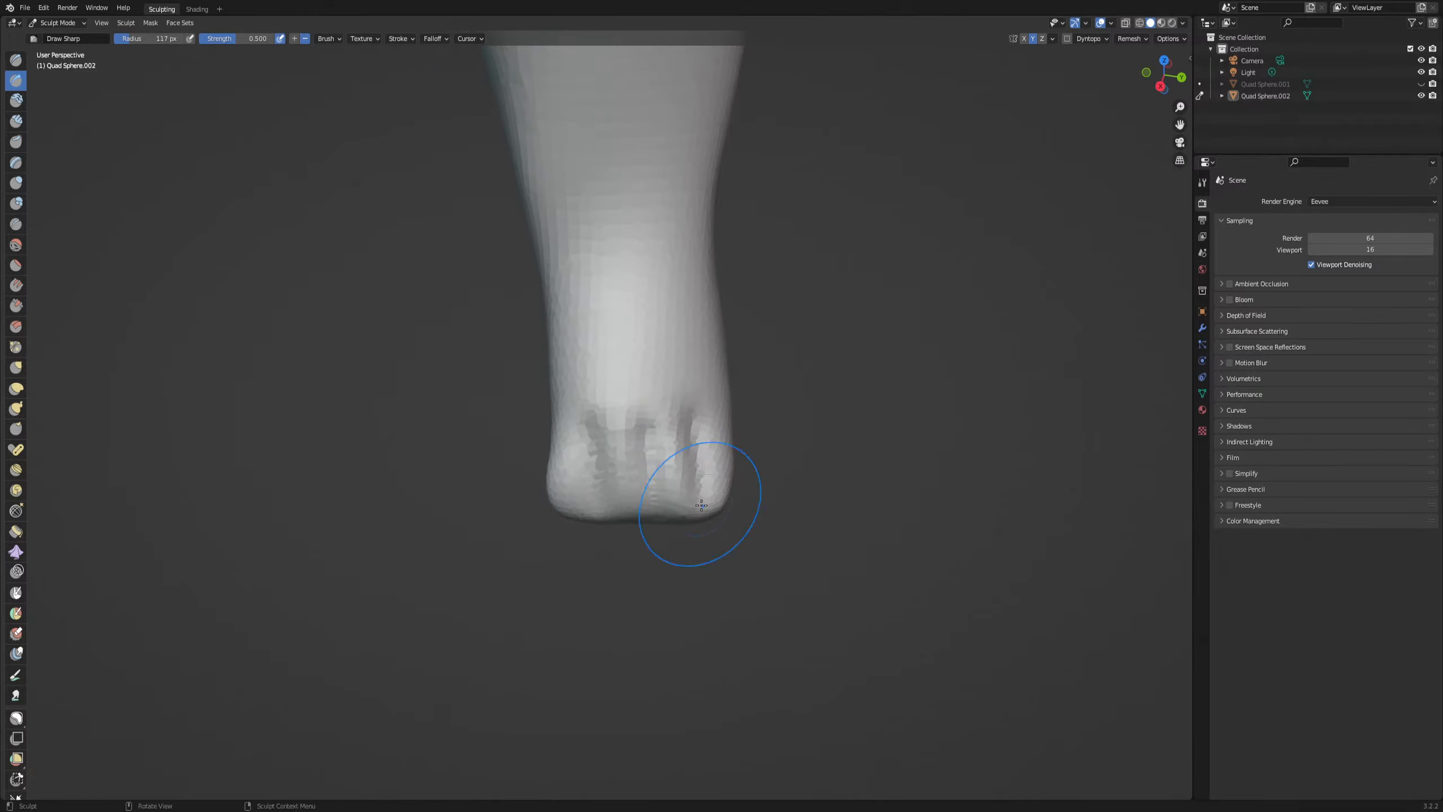
{"action": "middle_click_drag", "start_coordinate": [721, 468], "coordinate": [720, 467]}
{"action": "key", "text": "ctrl+z"}
{"action": "scroll", "coordinate": [734, 471], "scroll_direction": "down", "scroll_amount": 3}
{"action": "key", "text": "ctrl+z"}
{"action": "key", "text": "ctrl+z"}
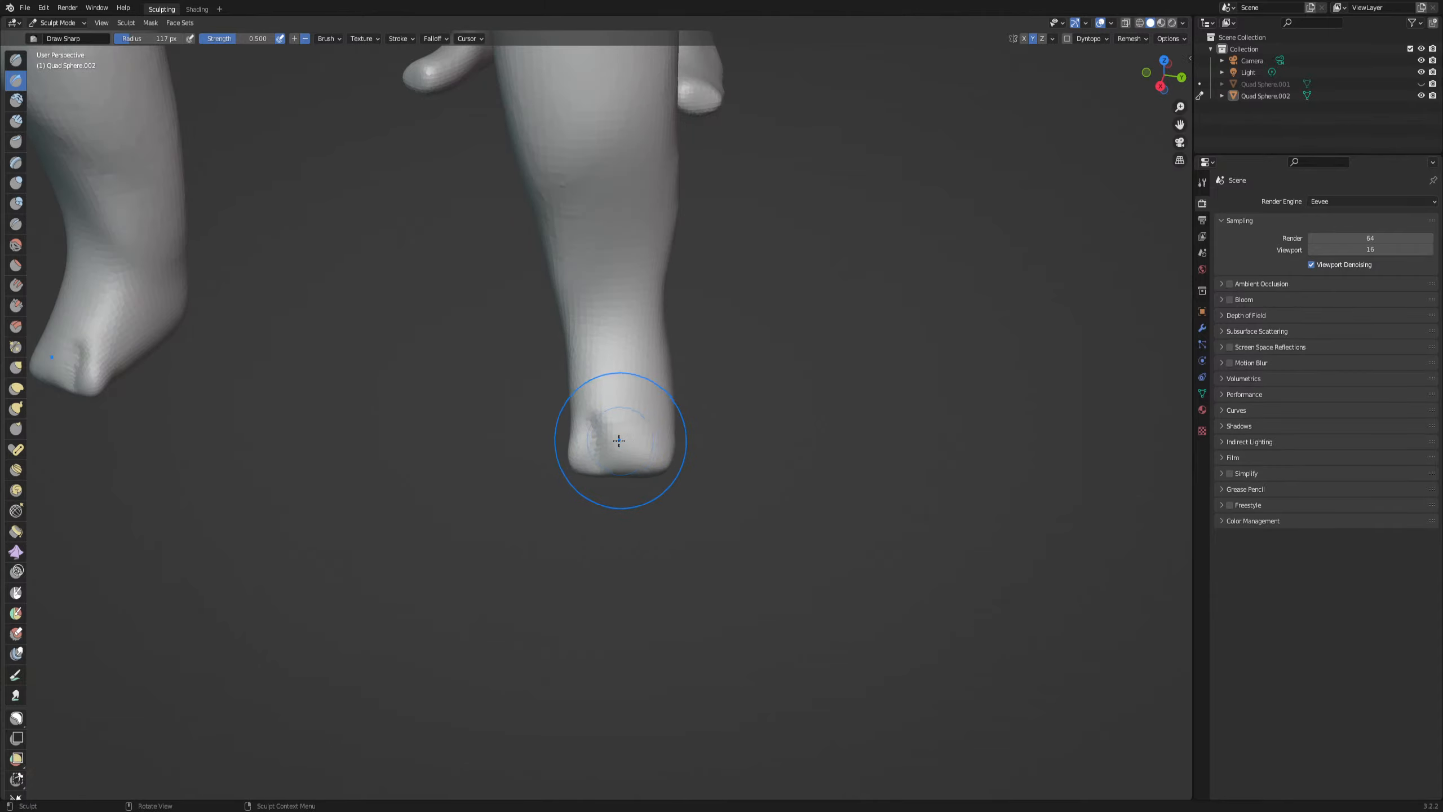
Set the Draw Sharp radius to 80 px, remesh the sculpt with a 0.02 m voxel size and enable Dyntopo
{"action": "right_click", "coordinate": [566, 472]}
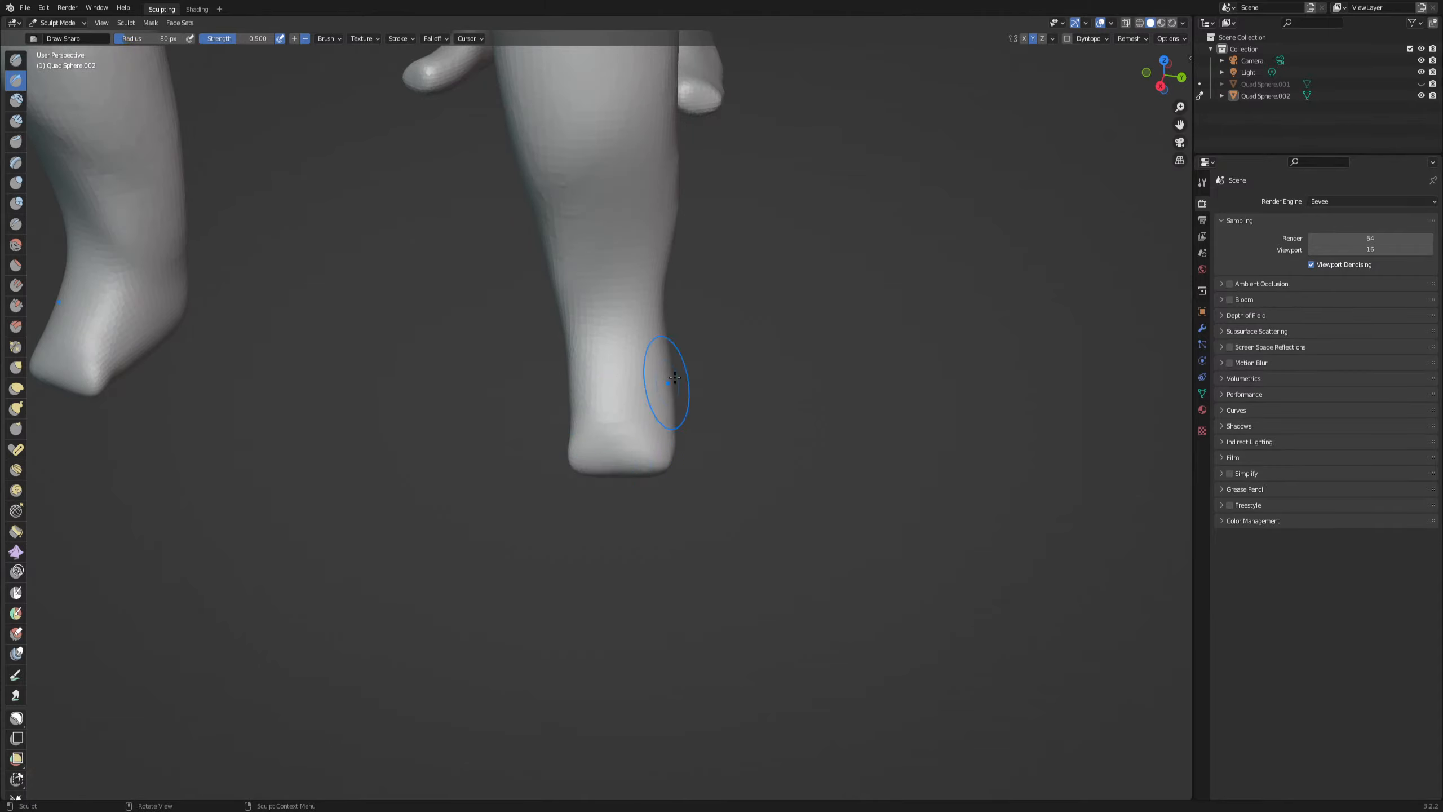
{"action": "left_click", "coordinate": [1130, 39]}
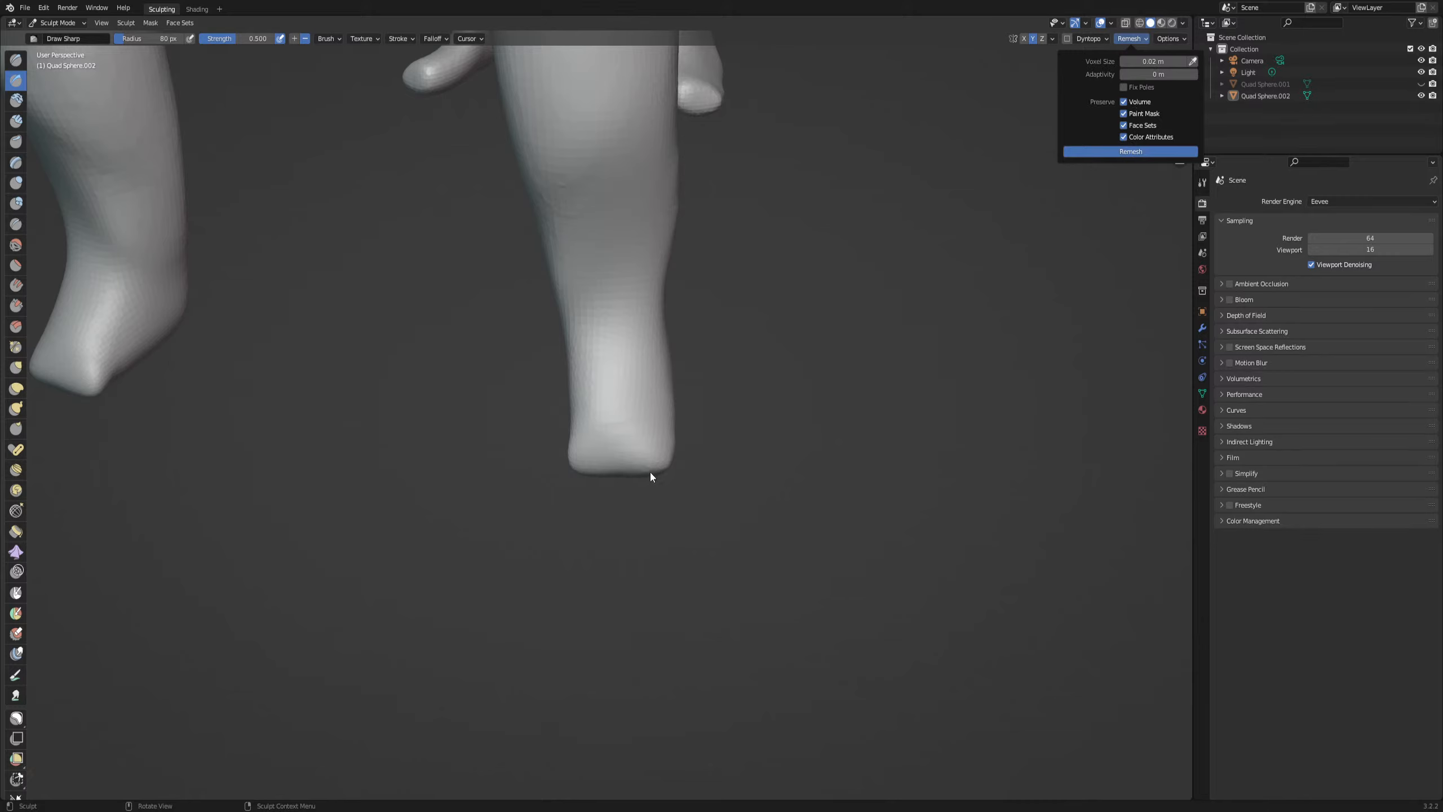
{"action": "left_click", "coordinate": [1140, 150]}
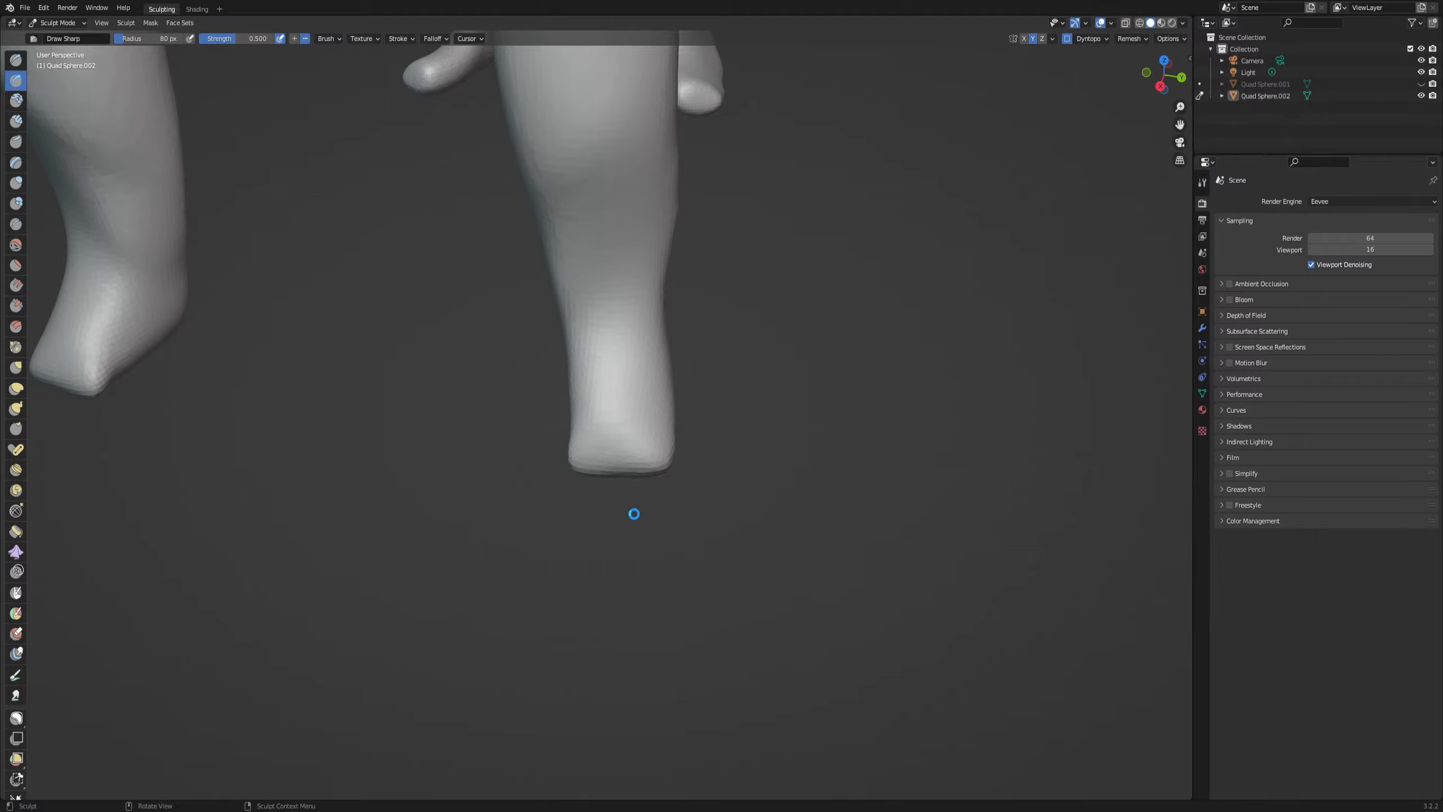
Try to carve toe grooves upward from the paw's front edge with Dyntopo on, smoothing one, and undo them
{"action": "scroll", "coordinate": [624, 518], "scroll_direction": "up", "scroll_amount": 5}
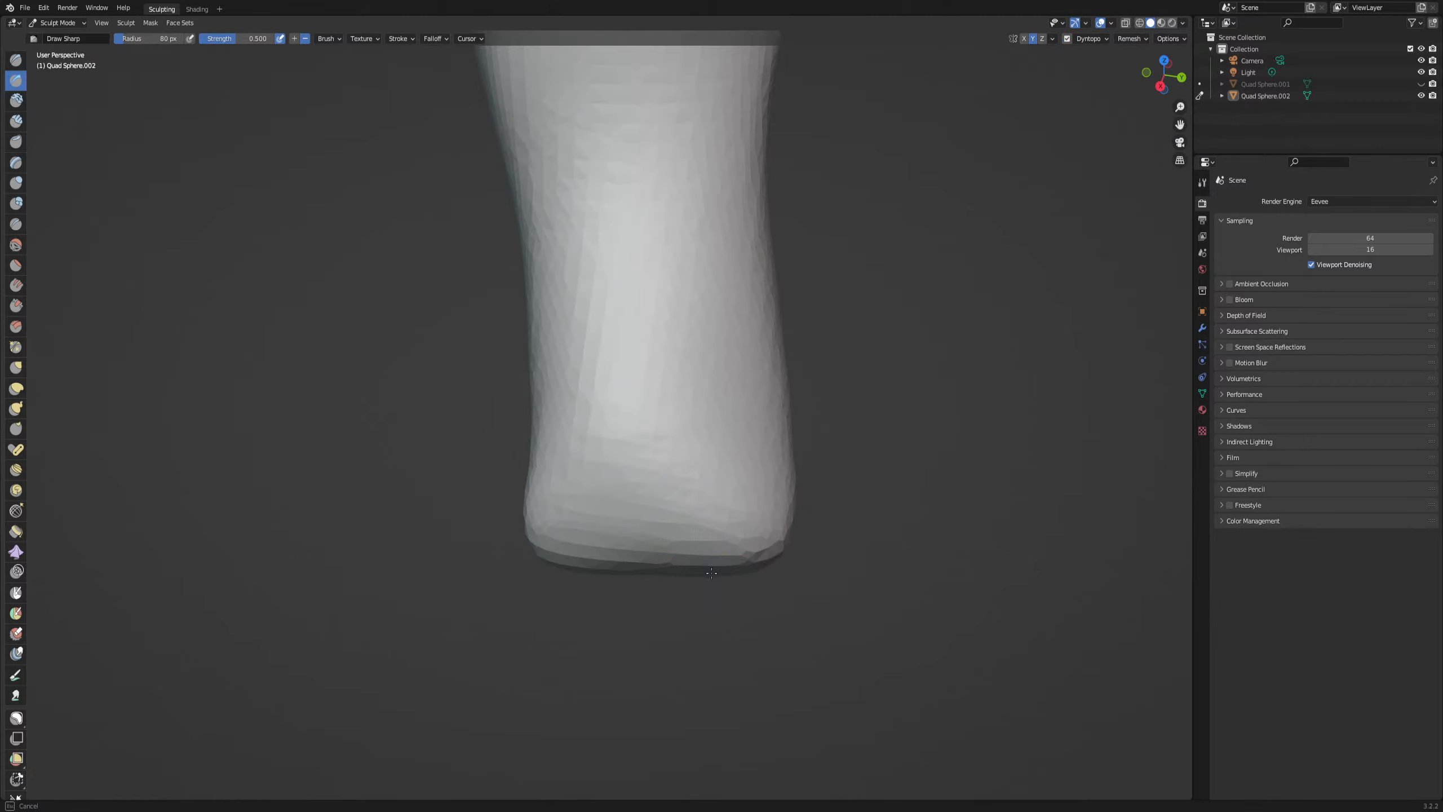
{"action": "left_click_drag", "start_coordinate": [711, 572], "coordinate": [719, 439]}
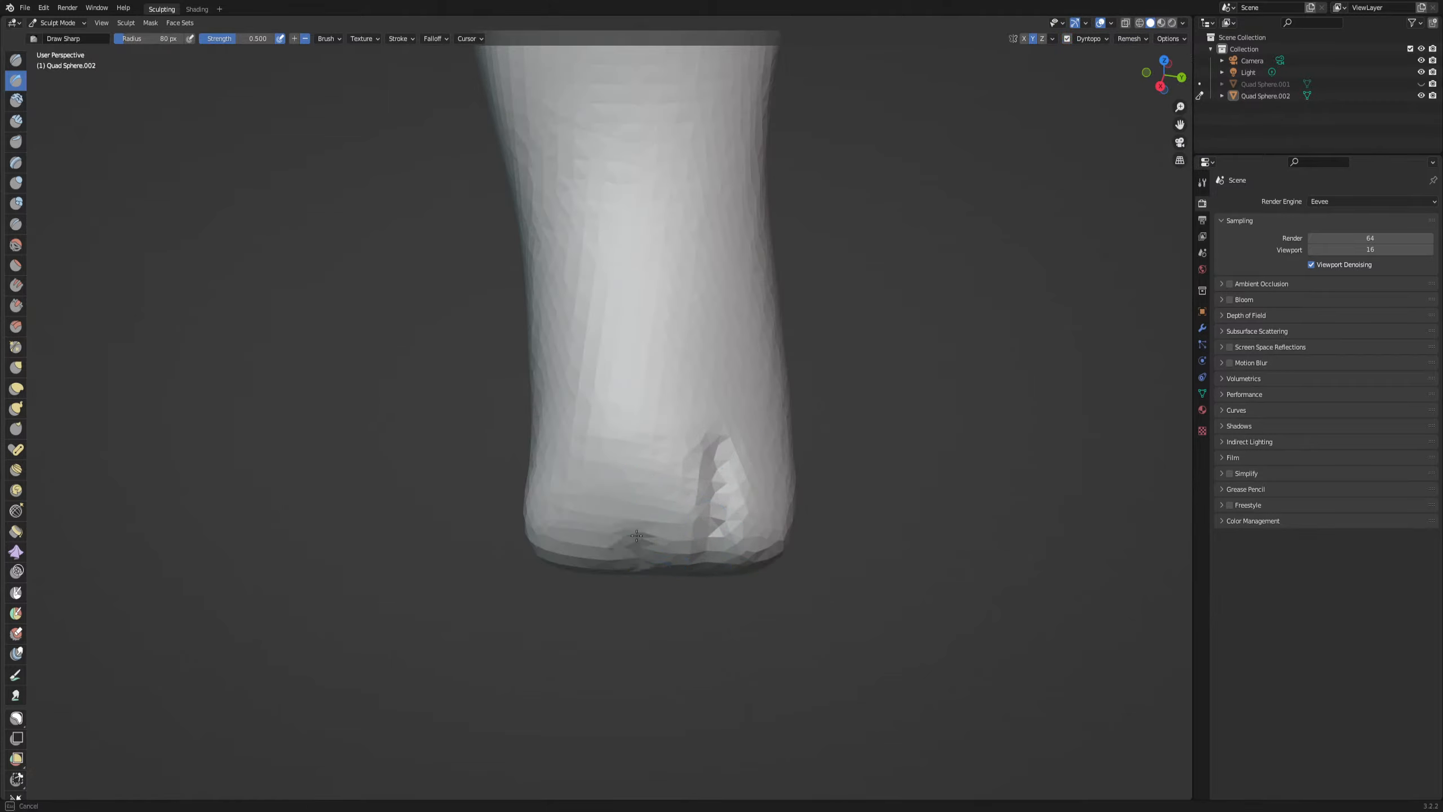
{"action": "left_click_drag", "start_coordinate": [636, 536], "coordinate": [640, 439]}
{"action": "mouse_move", "coordinate": [571, 532]}
{"action": "left_mouse_down", "text": "shift"}
{"action": "mouse_move", "coordinate": [580, 412]}
{"action": "mouse_move", "coordinate": [647, 502]}
{"action": "left_mouse_up", "text": "shift"}
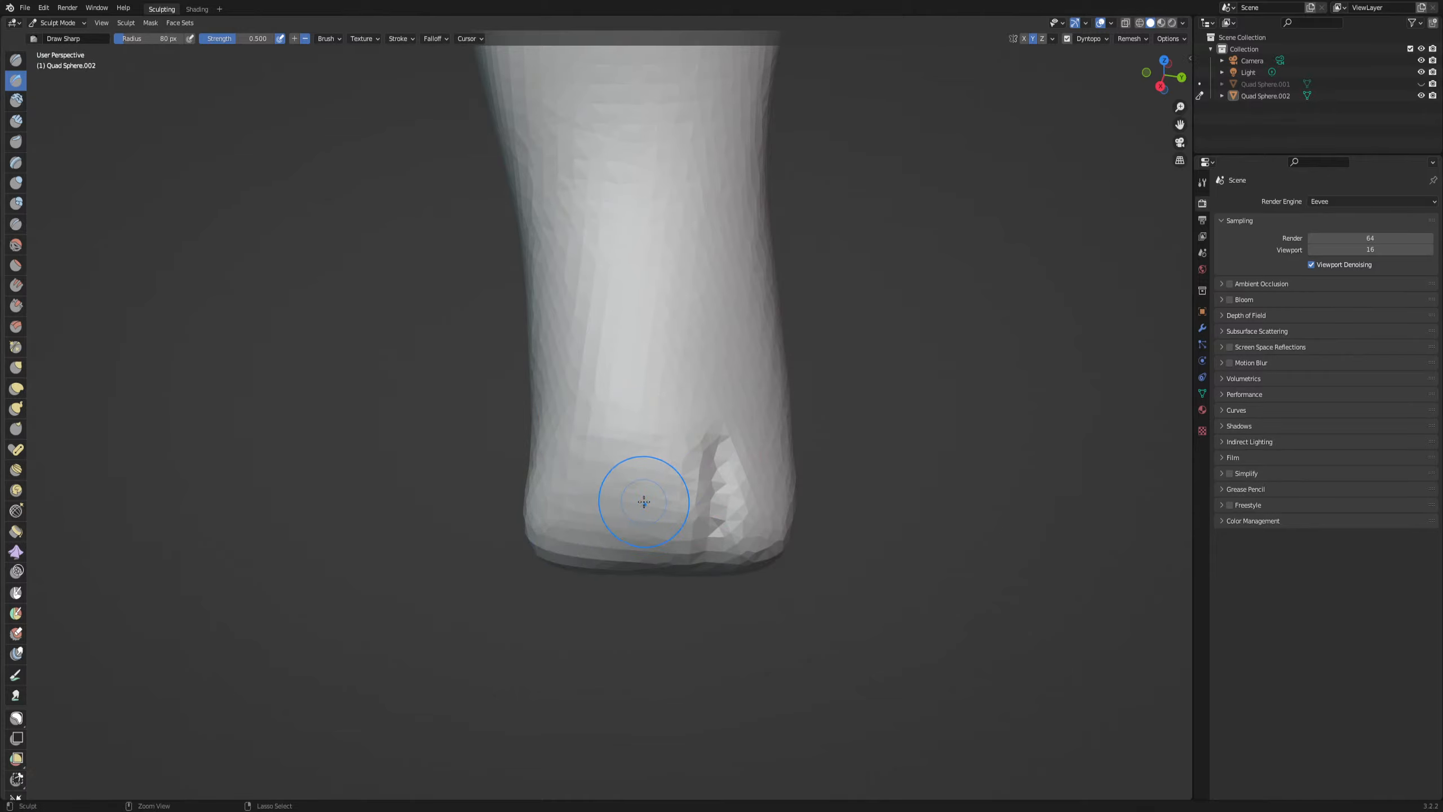
{"action": "key", "text": "ctrl+z"}
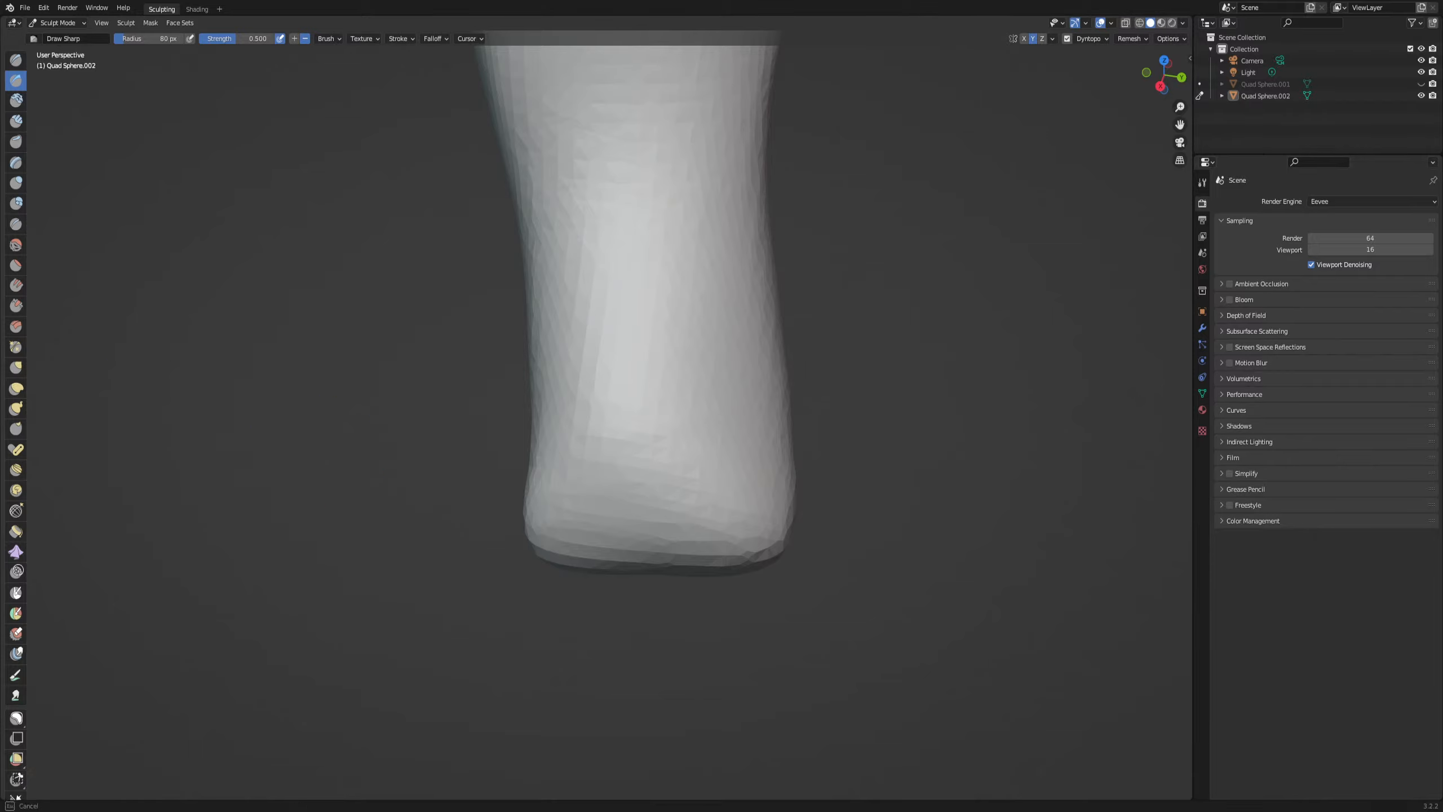
{"action": "left_click_drag", "start_coordinate": [618, 494], "coordinate": [611, 451]}
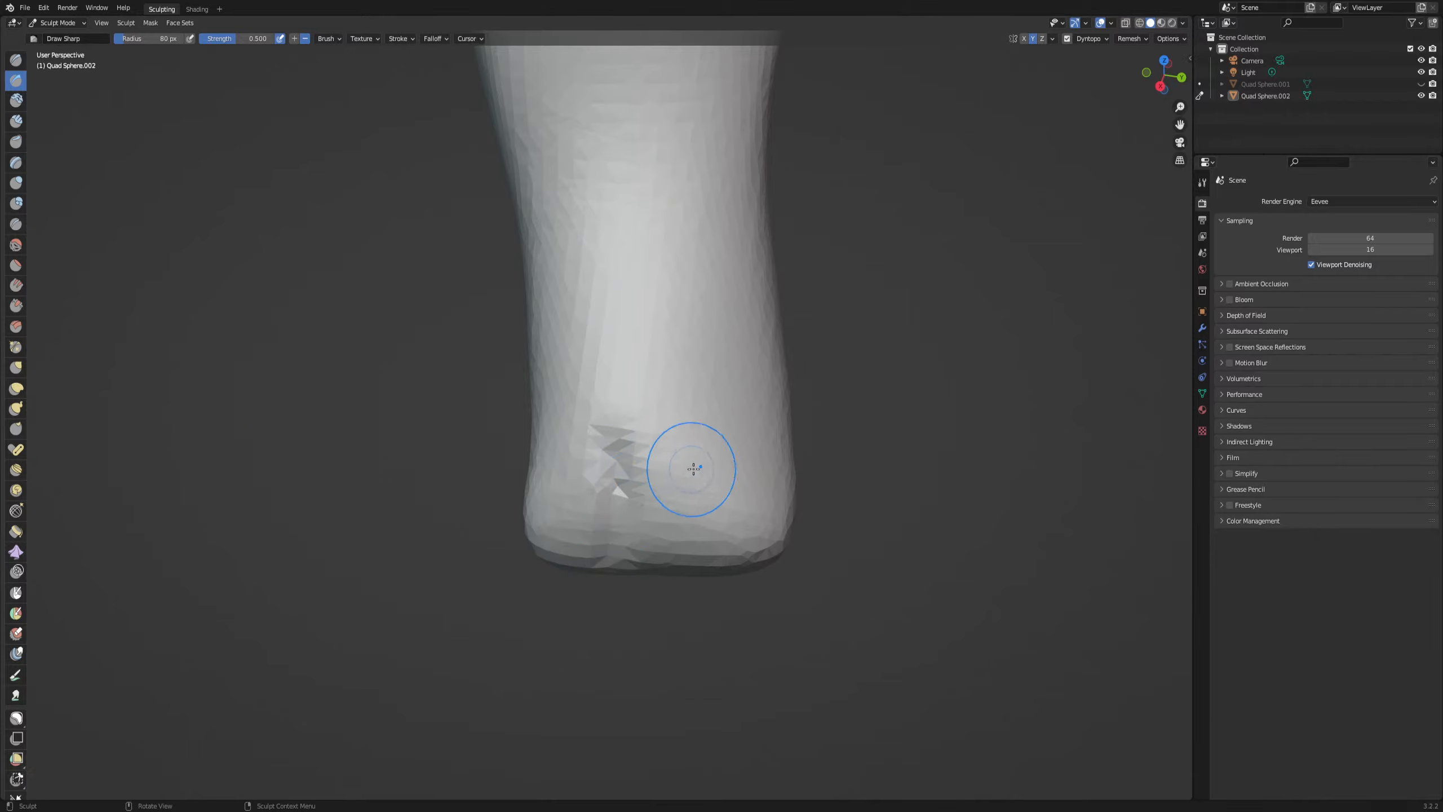
{"action": "key", "text": "ctrl+z"}
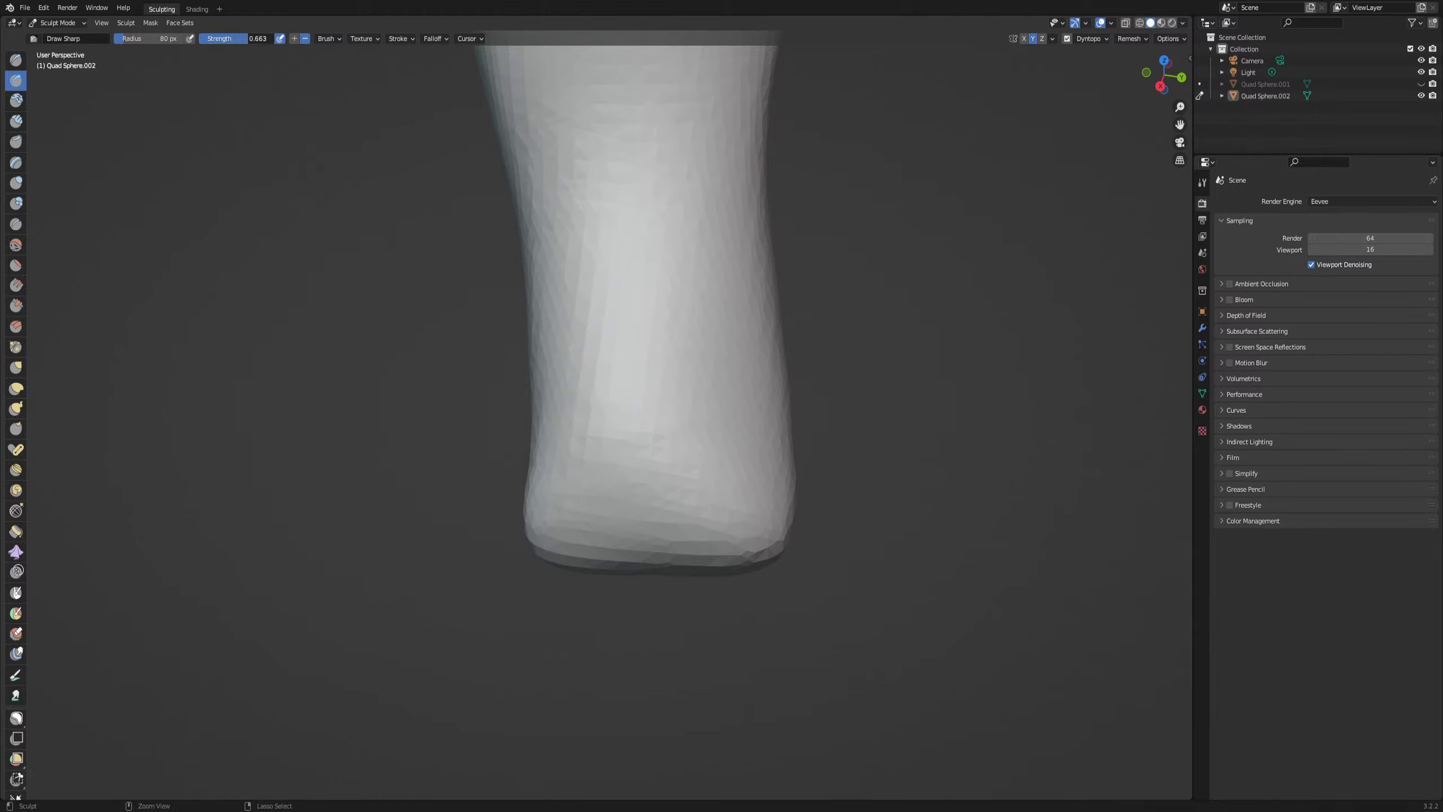
Try two deeper toe grooves on the front paw with Draw Sharp at a strength of 0.800, and undo them
{"action": "left_click_drag", "start_coordinate": [615, 563], "coordinate": [619, 436]}
{"action": "mouse_move", "coordinate": [702, 556]}
{"action": "left_mouse_down"}
{"action": "mouse_move", "coordinate": [714, 457]}
{"action": "mouse_move", "coordinate": [736, 550]}
{"action": "left_mouse_up"}
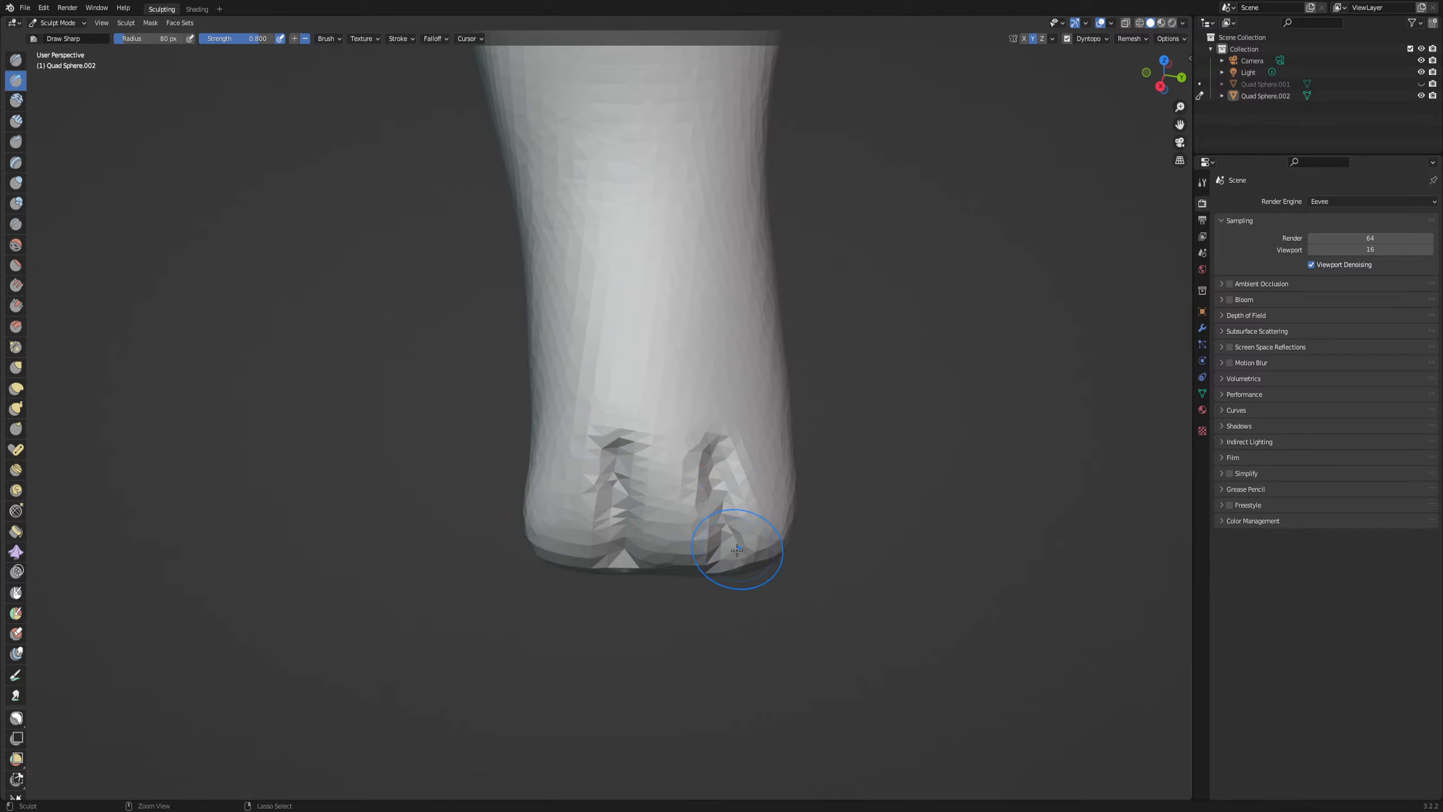
{"action": "key", "text": "ctrl+z"}
{"action": "key", "text": "ctrl+z"}
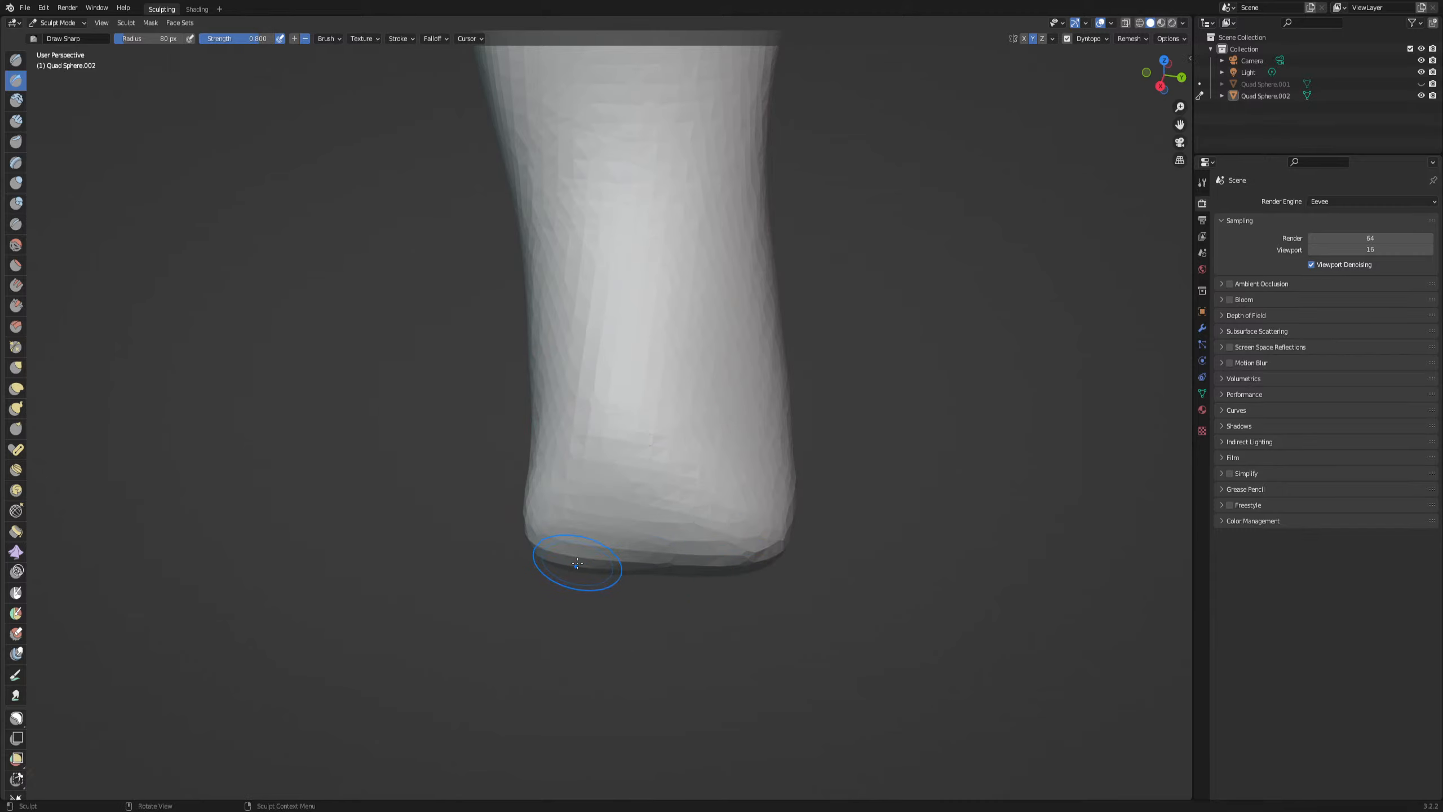
{"action": "key", "text": "ctrl+z"}
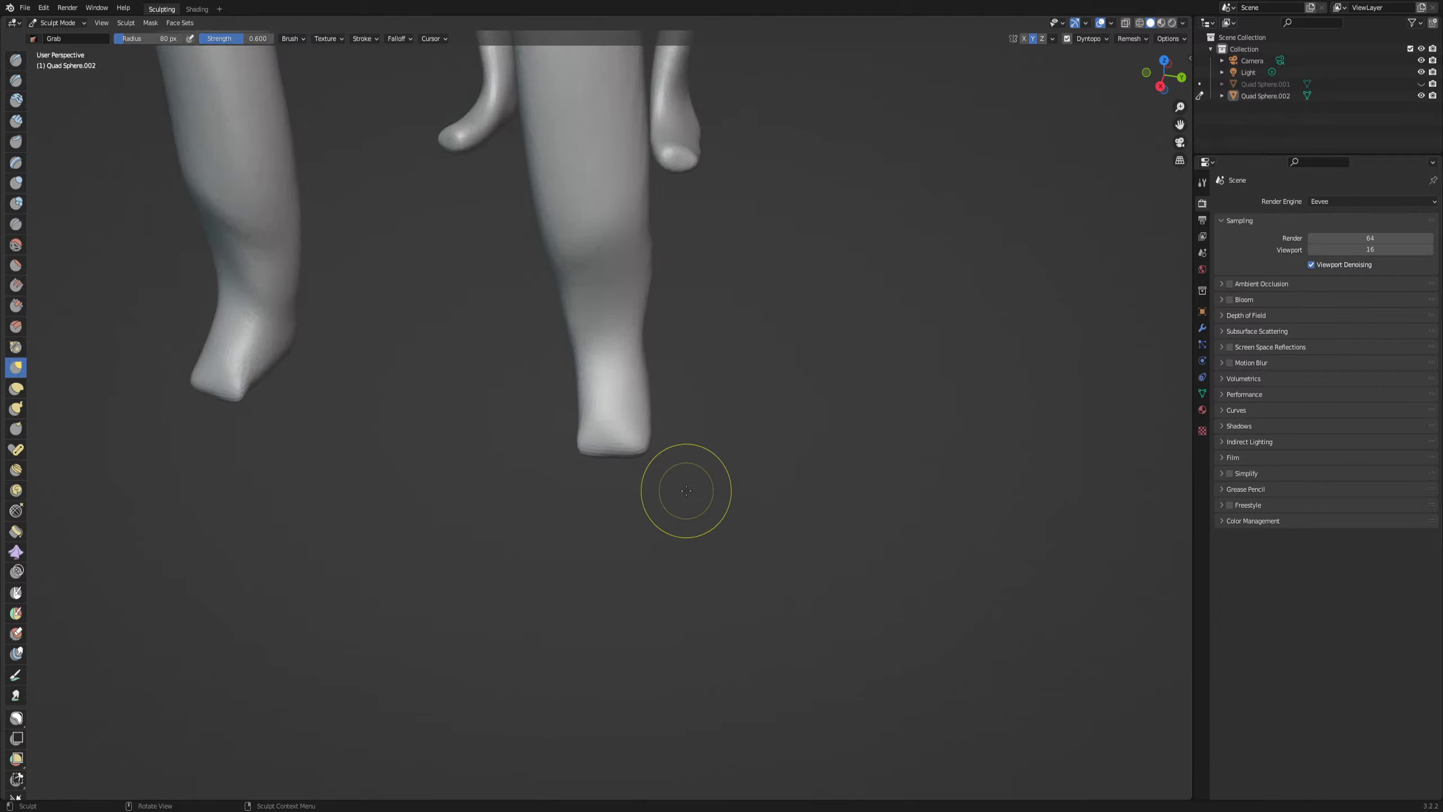
Set the Grab radius to 114 px and pull the sides of the front paw outward to widen it
{"action": "key", "text": "f"}
{"action": "left_click", "coordinate": [750, 490]}
{"action": "mouse_move", "coordinate": [640, 437]}
{"action": "left_mouse_down"}
{"action": "mouse_move", "coordinate": [664, 435]}
{"action": "mouse_move", "coordinate": [561, 455]}
{"action": "mouse_move", "coordinate": [579, 457]}
{"action": "mouse_move", "coordinate": [573, 415]}
{"action": "left_mouse_up"}
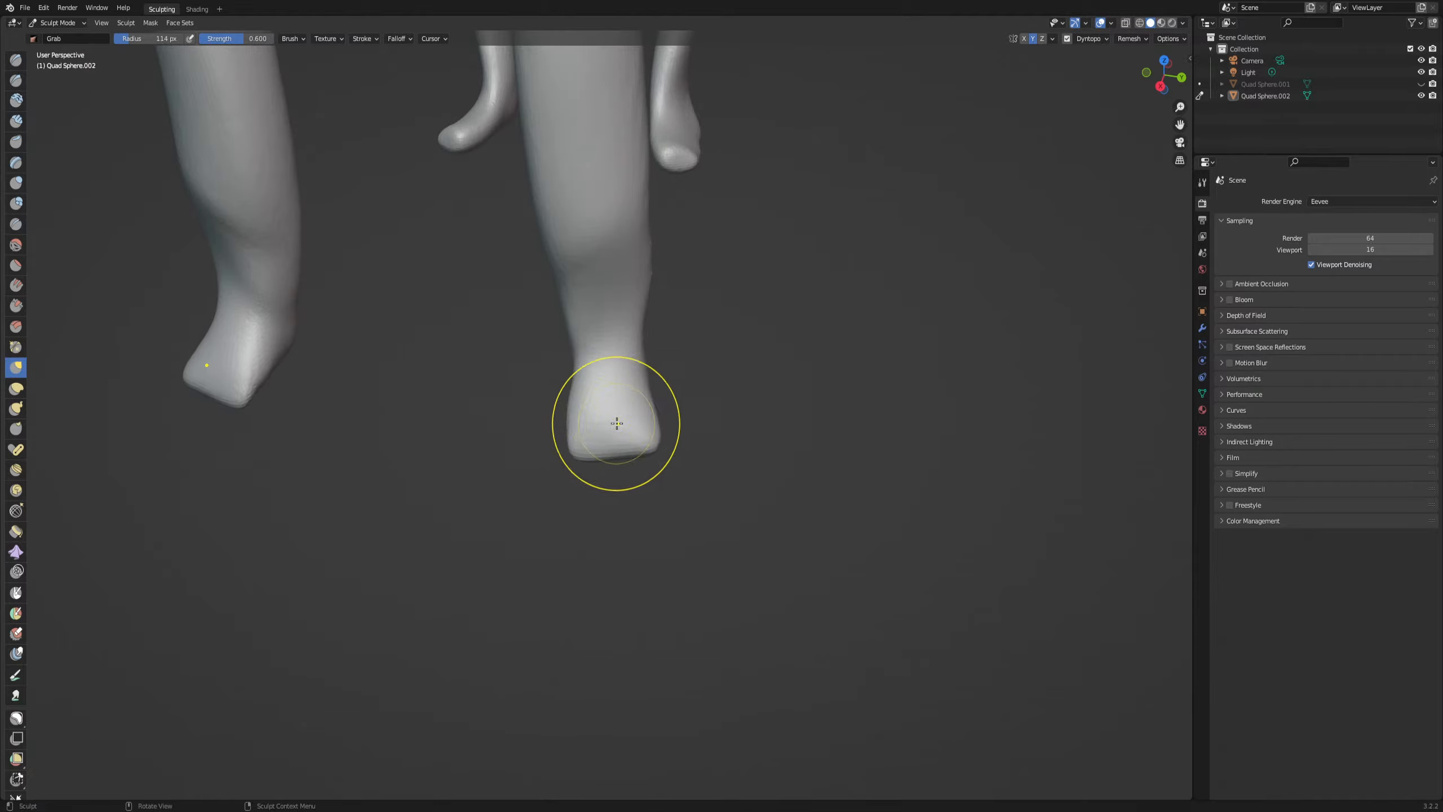
Turn off Dyntopo and remesh the sculpt with a 0.02 m voxel size
{"action": "scroll", "coordinate": [621, 451], "scroll_direction": "up", "scroll_amount": 5}
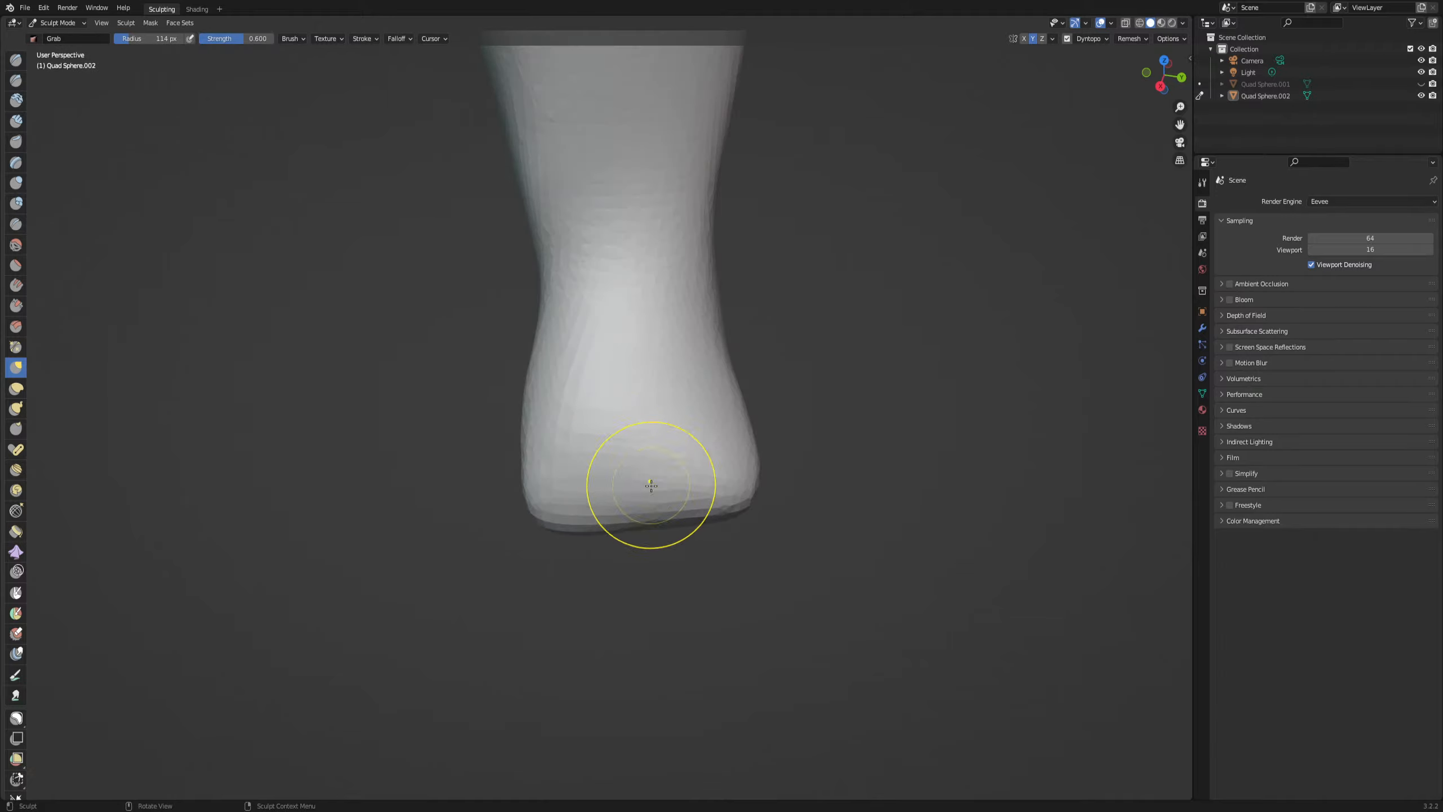
{"action": "left_click", "coordinate": [1130, 39]}
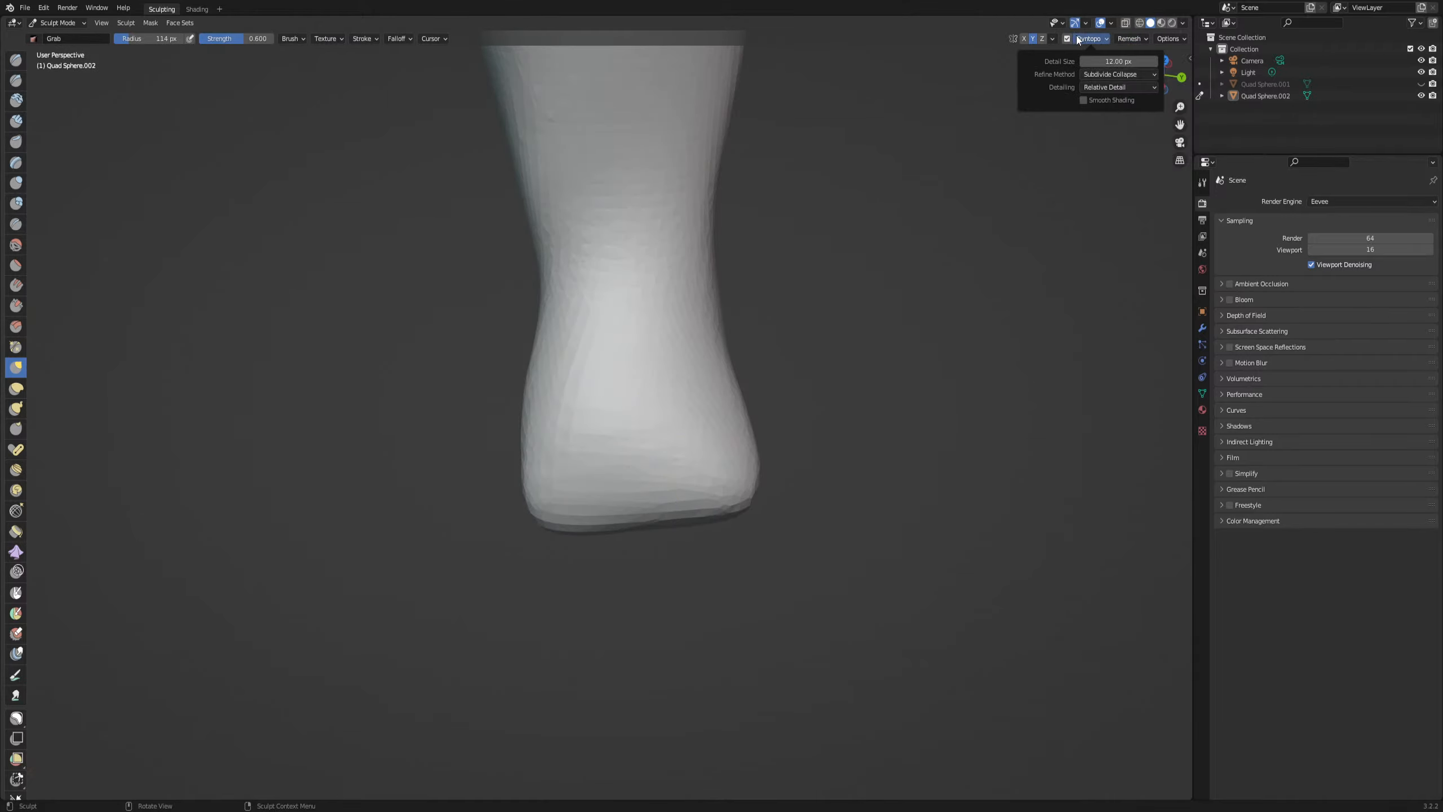
{"action": "left_click", "coordinate": [1140, 40]}
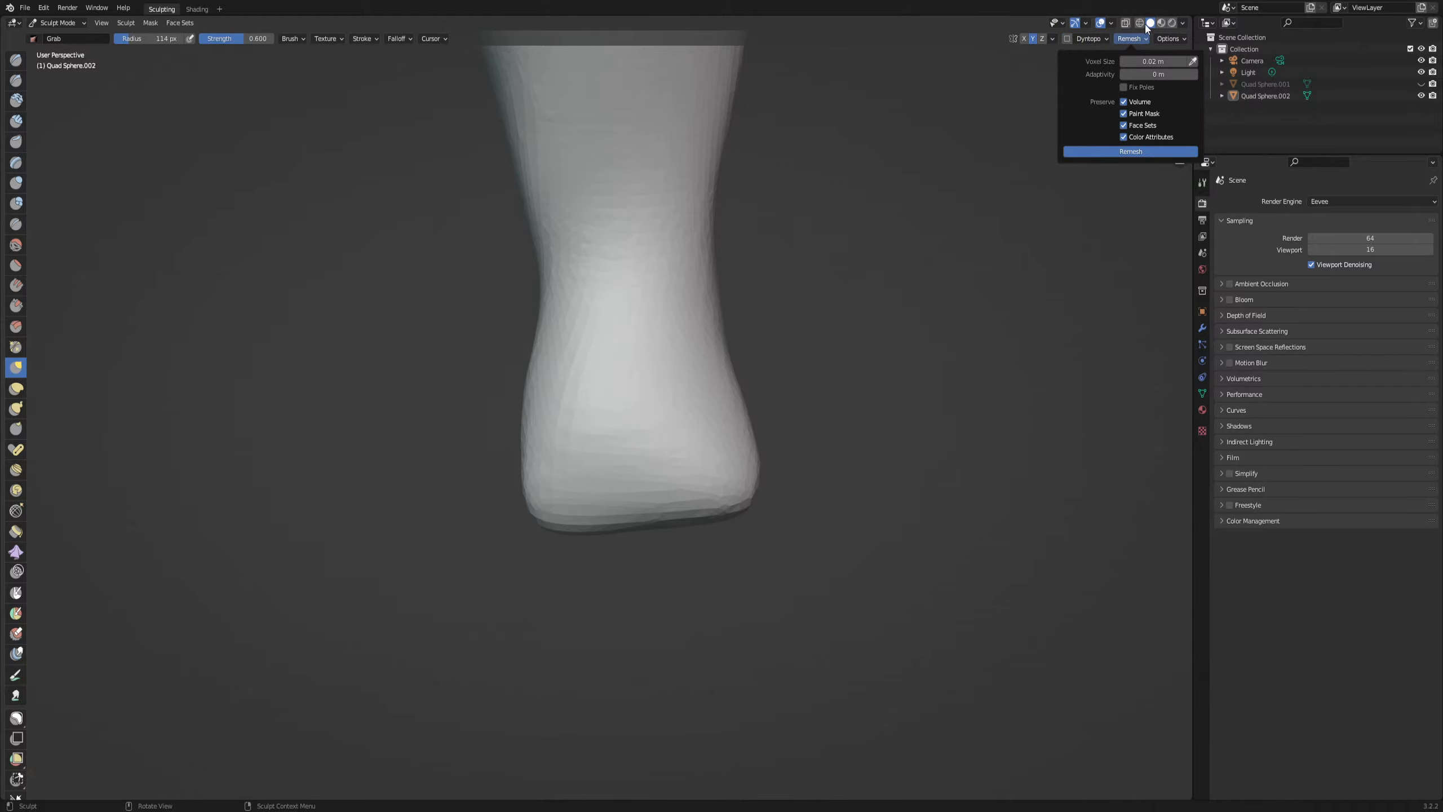
In wireframe display, try carving a toe groove up from the paw's front edge with Draw Sharp at an 80 px radius
{"action": "left_click", "coordinate": [1140, 24]}
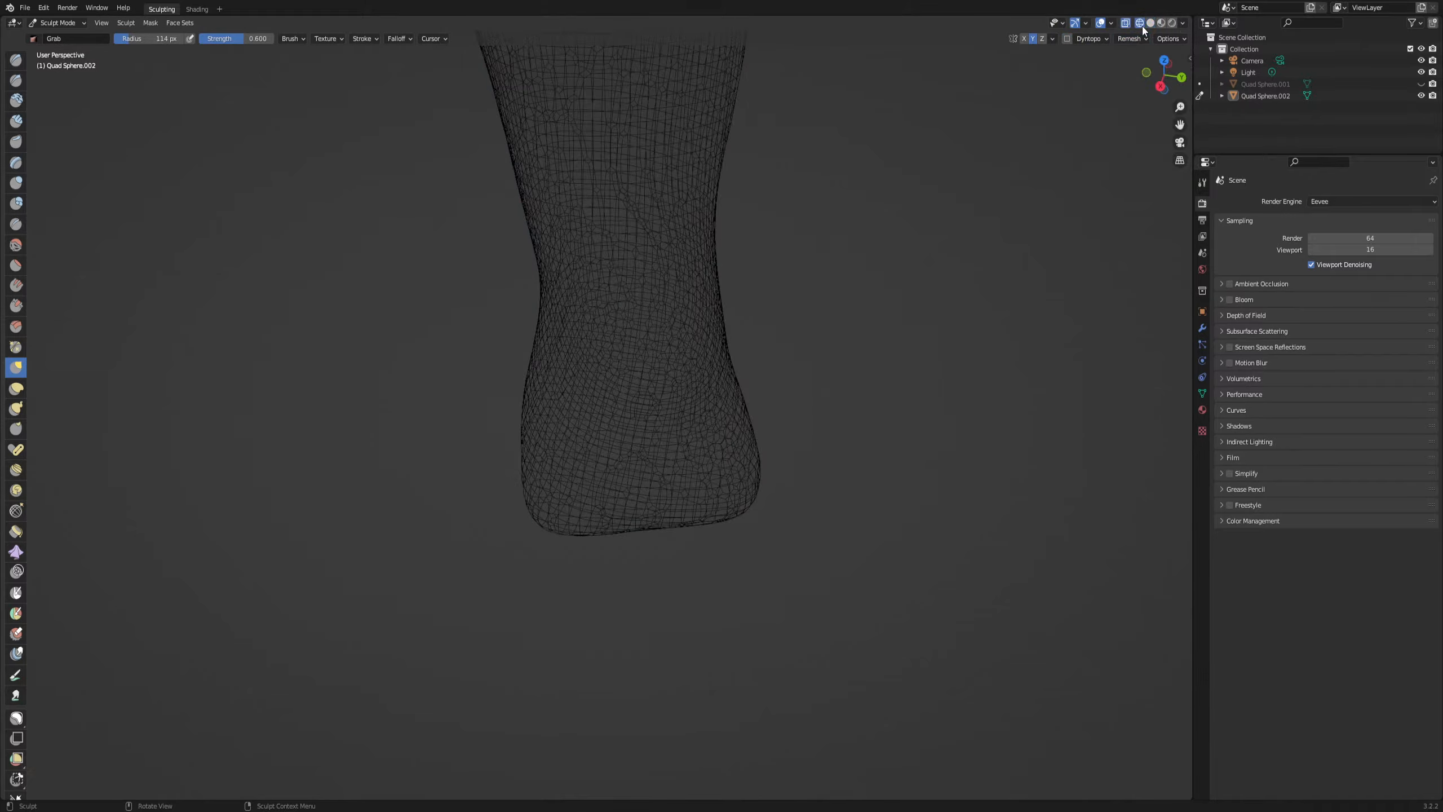
{"action": "mouse_move", "coordinate": [687, 425]}
{"action": "middle_mouse_down"}
{"action": "mouse_move", "coordinate": [672, 390]}
{"action": "mouse_move", "coordinate": [679, 417]}
{"action": "middle_mouse_up"}
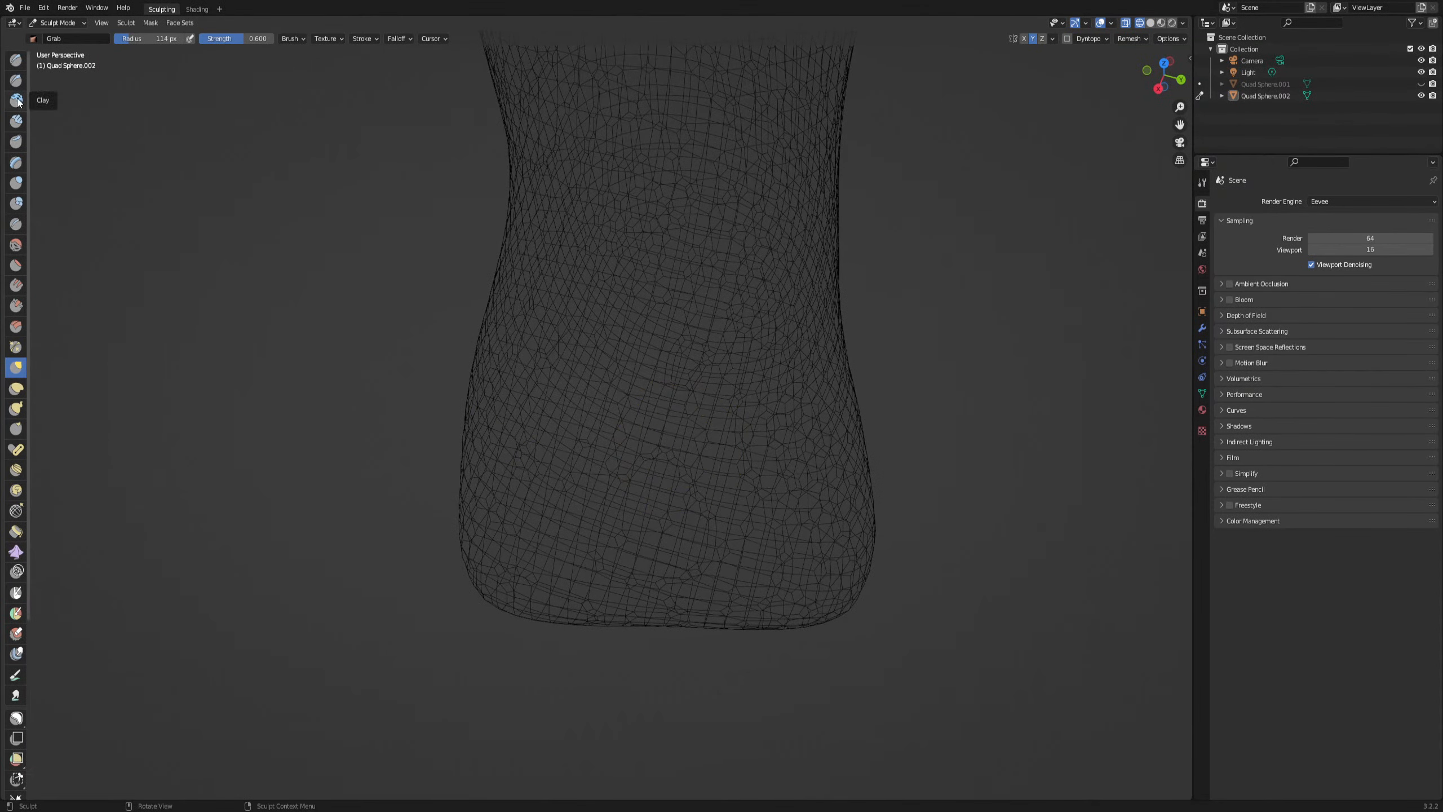
{"action": "left_click", "coordinate": [16, 80]}
{"action": "right_click", "coordinate": [581, 622]}
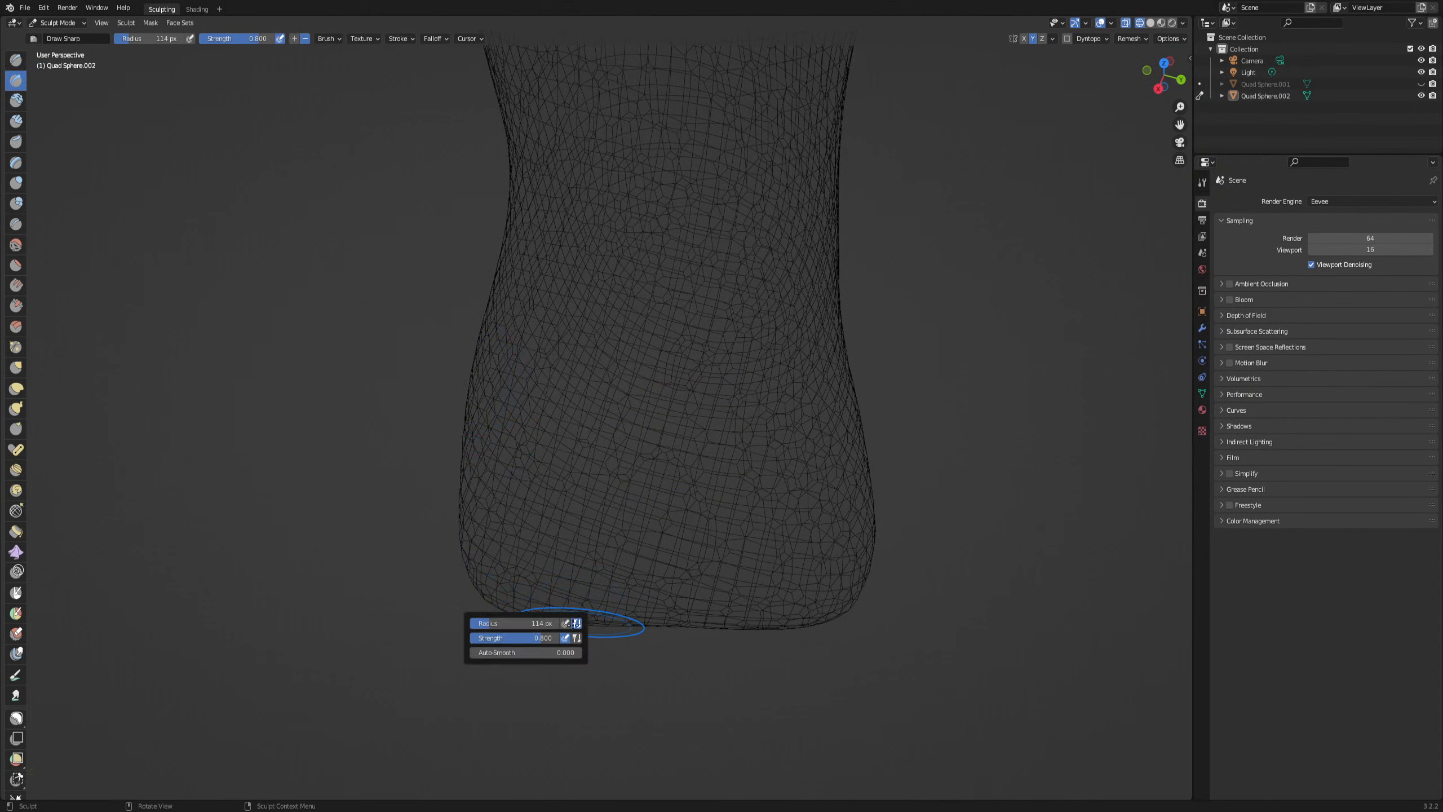
{"action": "left_click_drag", "start_coordinate": [536, 627], "coordinate": [529, 630]}
{"action": "left_click_drag", "start_coordinate": [580, 632], "coordinate": [583, 623]}
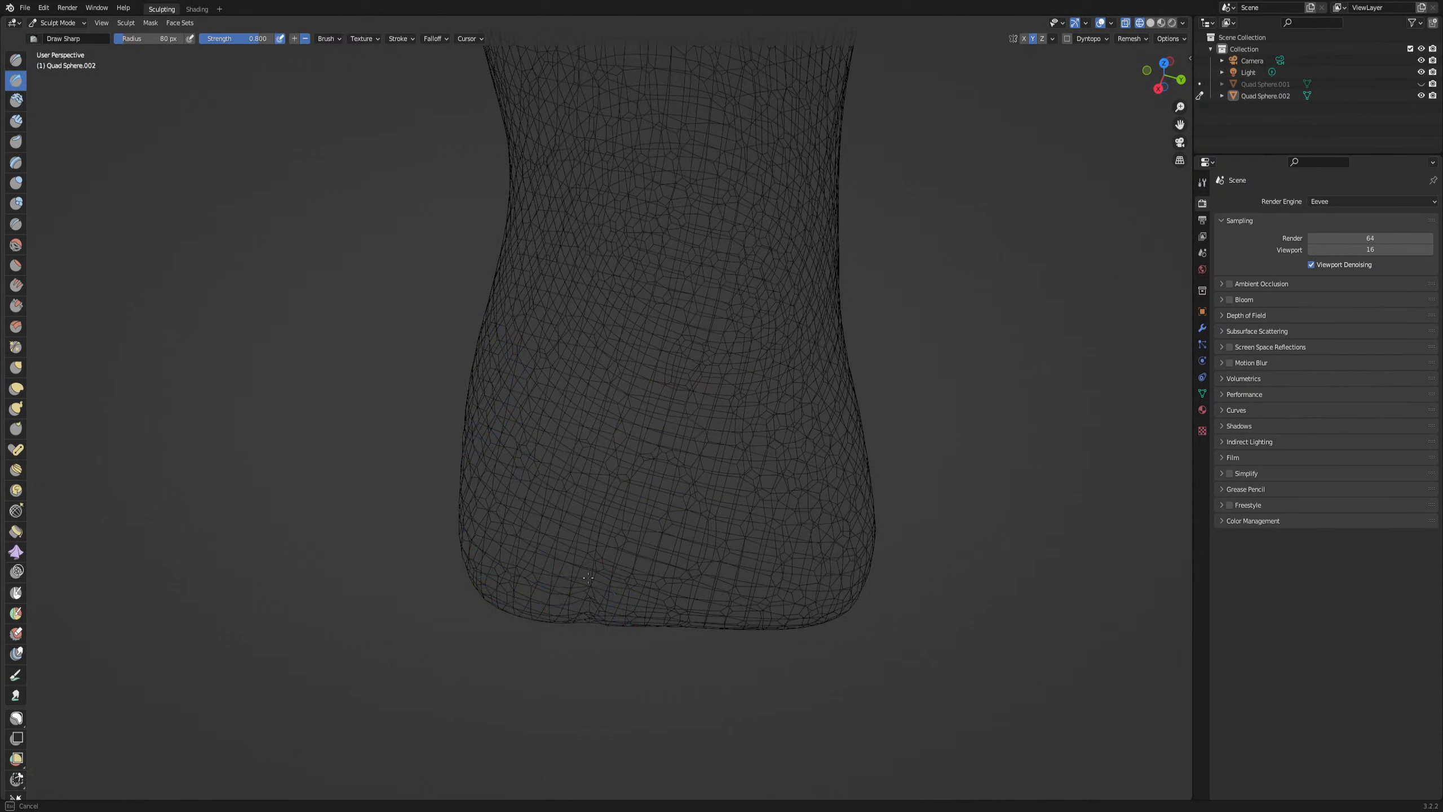
{"action": "left_click_drag", "start_coordinate": [596, 434], "coordinate": [595, 452]}
Try pulling a toe notch upward into the paw's front edge with the Grab brush, and undo it
{"action": "key", "text": "g"}
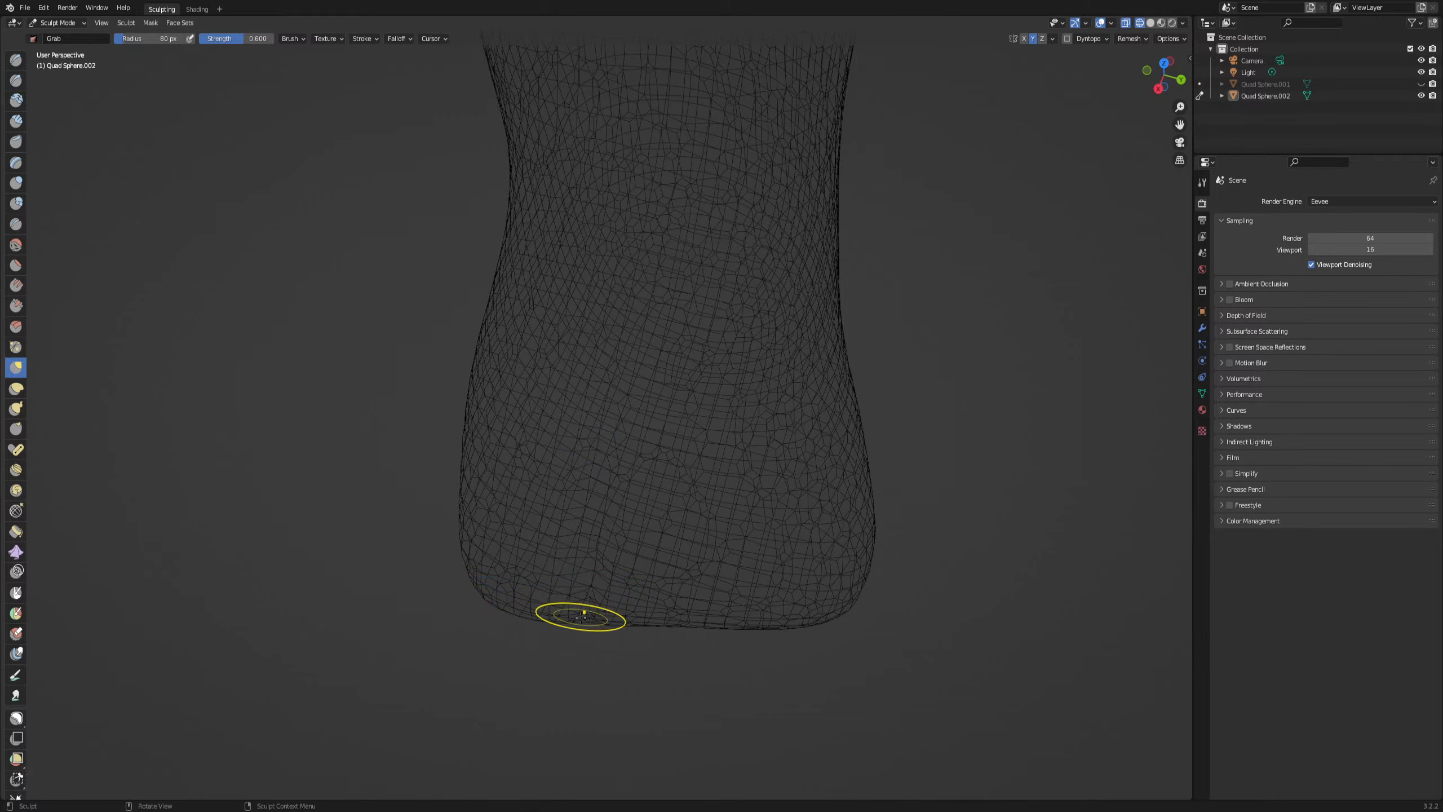
{"action": "scroll", "coordinate": [586, 619], "scroll_direction": "down", "scroll_amount": 2}
{"action": "left_click_drag", "start_coordinate": [594, 562], "coordinate": [595, 509]}
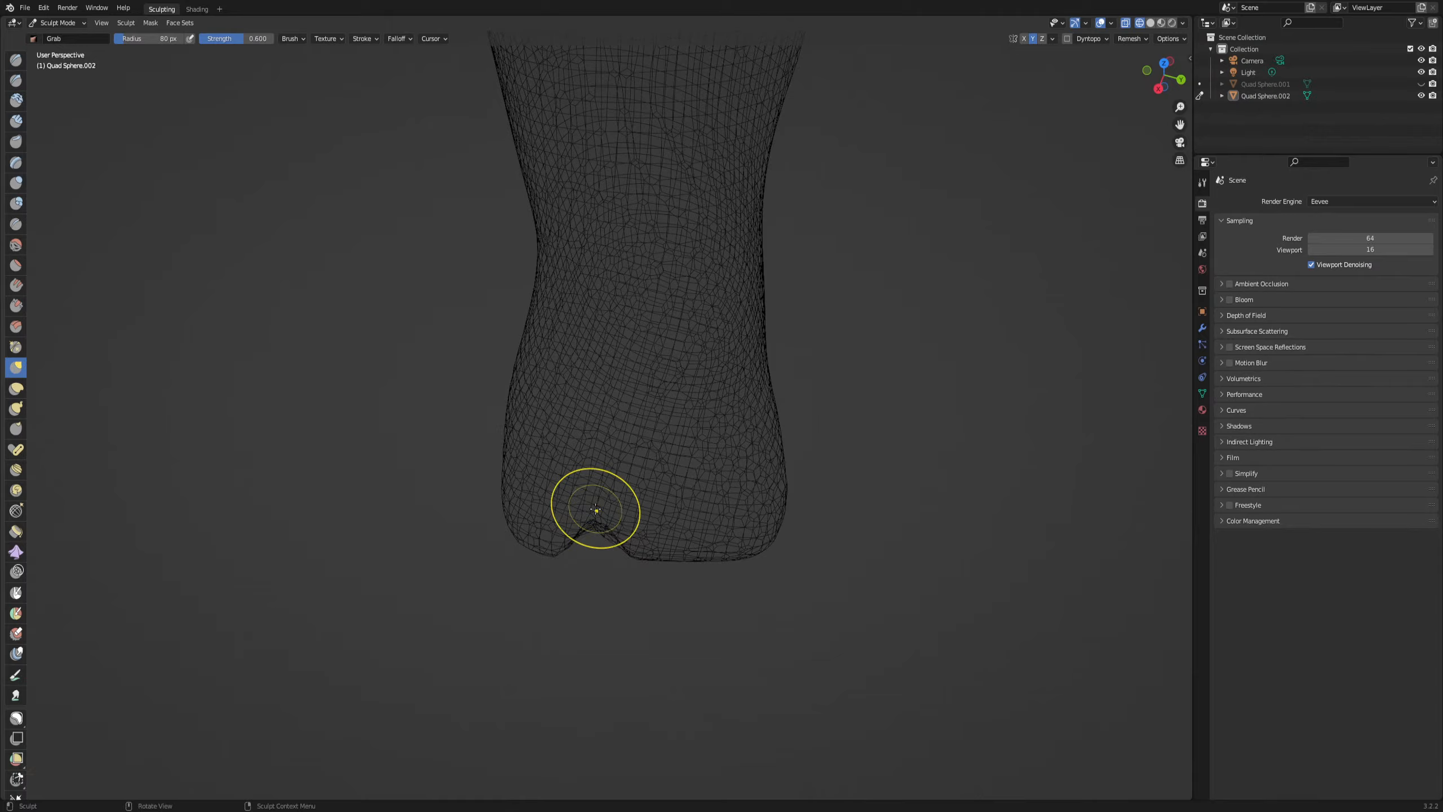
{"action": "middle_click_drag", "start_coordinate": [616, 588], "coordinate": [618, 565]}
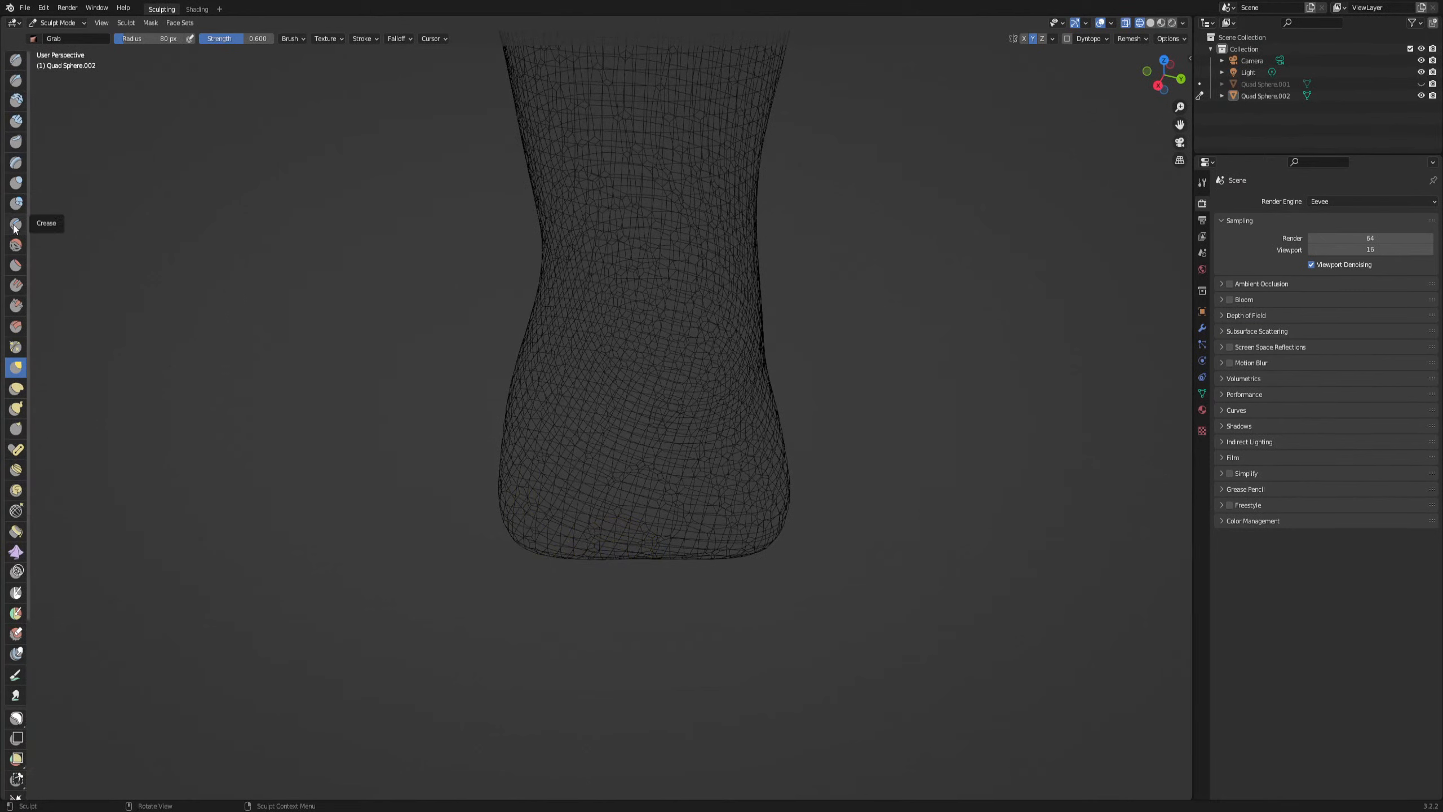
Try separating the toes with Multi-plane Scrape and Scrape strokes on the front of the paw
{"action": "left_click", "coordinate": [16, 265]}
{"action": "left_click", "coordinate": [15, 287]}
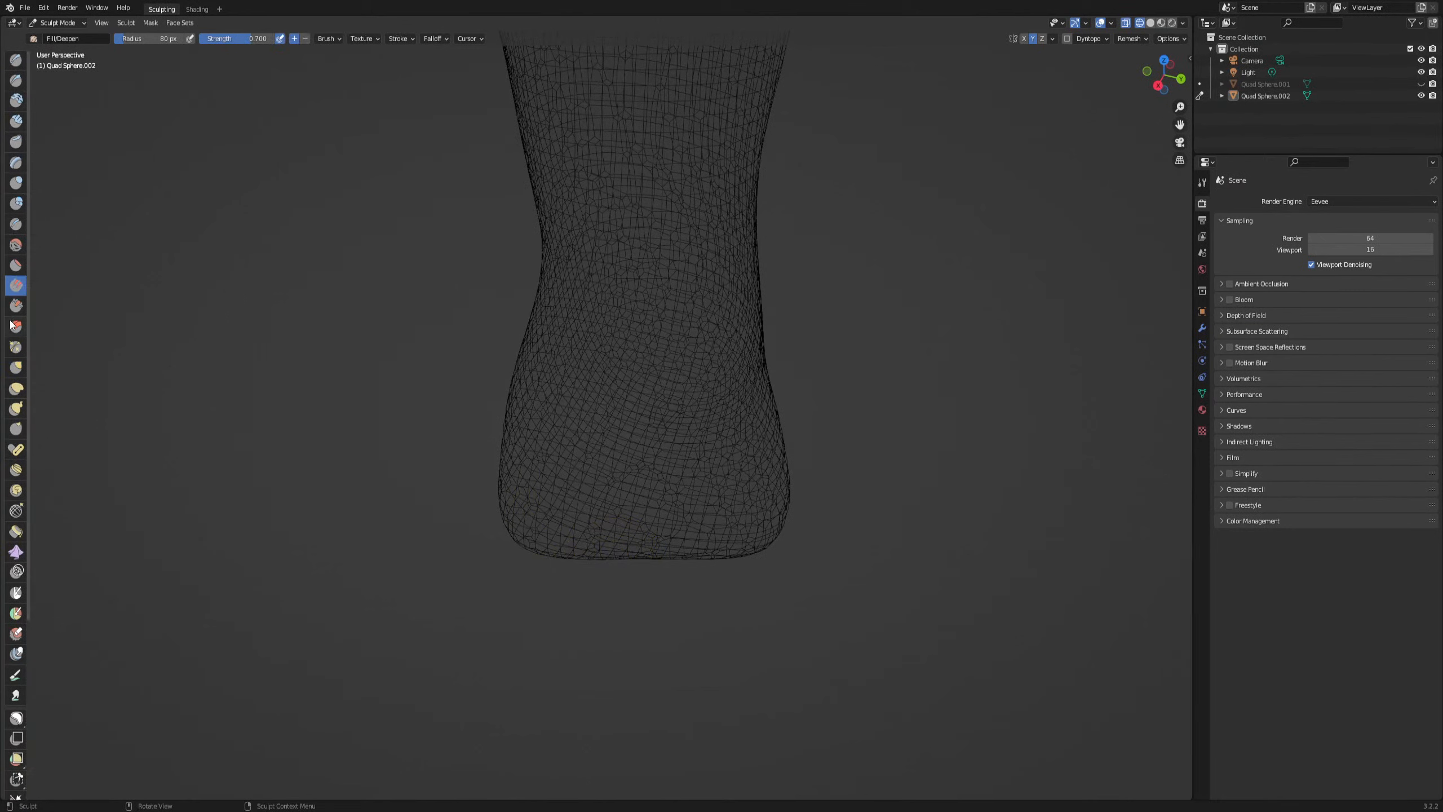
{"action": "left_click", "coordinate": [13, 326]}
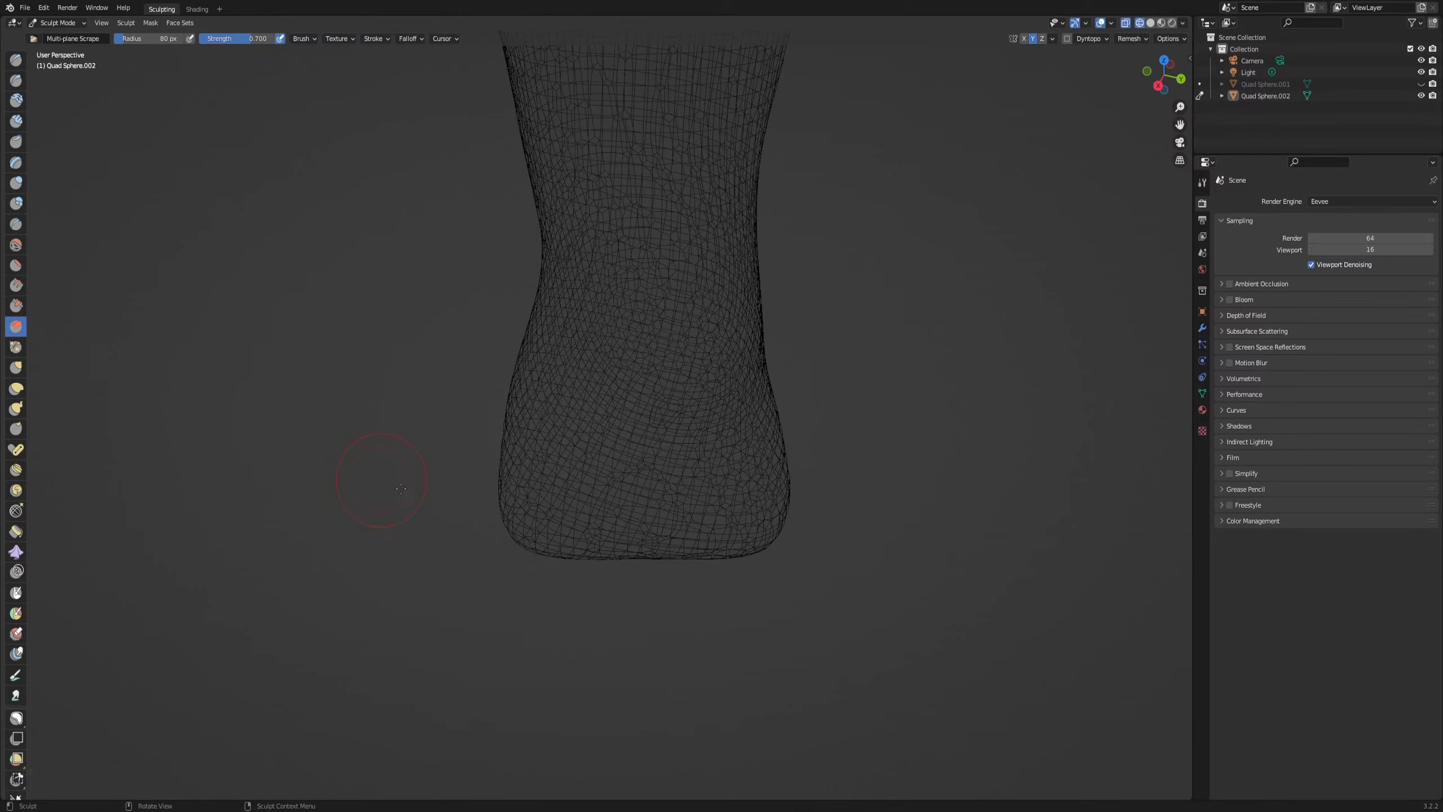
{"action": "left_click_drag", "start_coordinate": [598, 450], "coordinate": [597, 419]}
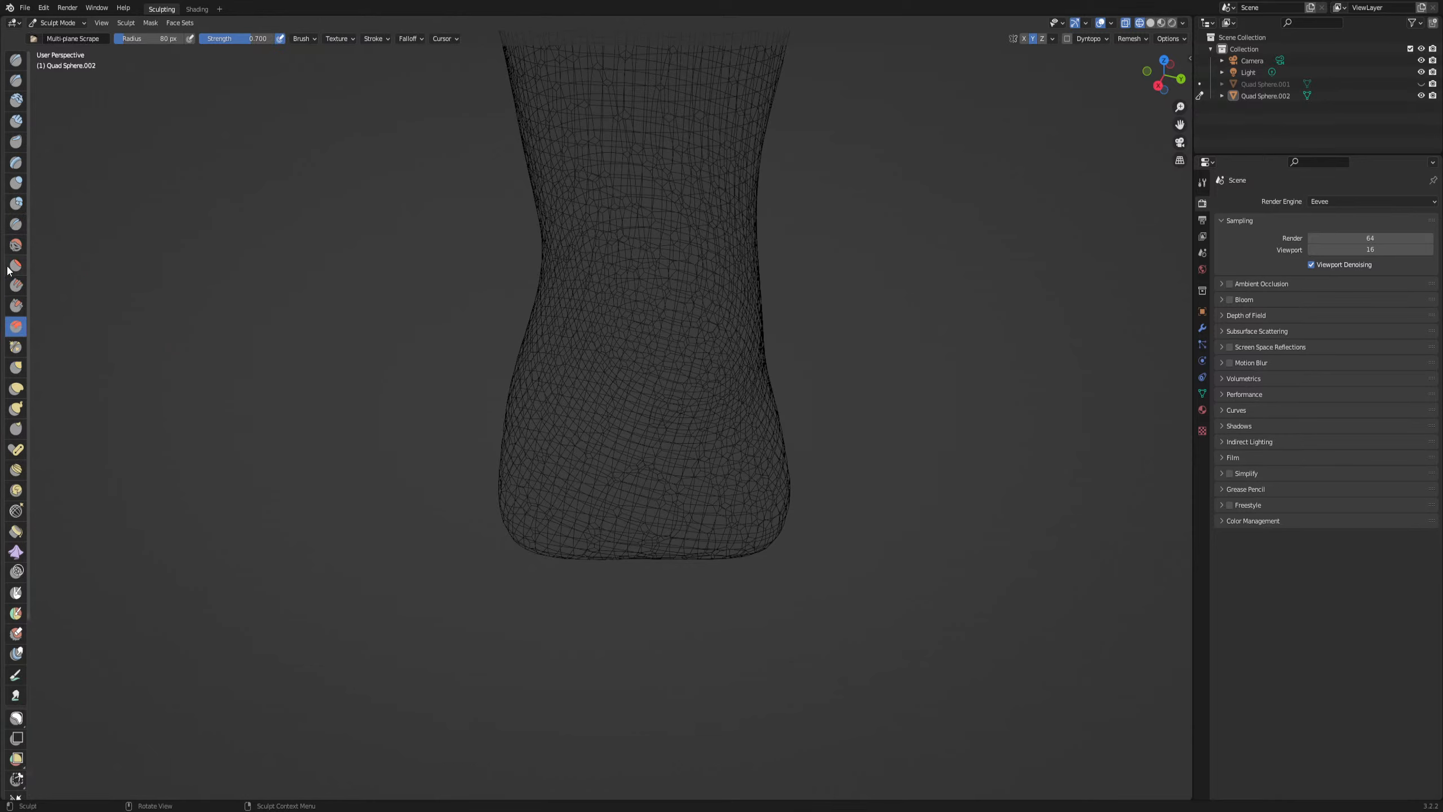
{"action": "left_click", "coordinate": [13, 303]}
{"action": "mouse_move", "coordinate": [609, 544]}
{"action": "left_mouse_down"}
{"action": "mouse_move", "coordinate": [601, 513]}
{"action": "mouse_move", "coordinate": [603, 553]}
{"action": "left_mouse_up"}
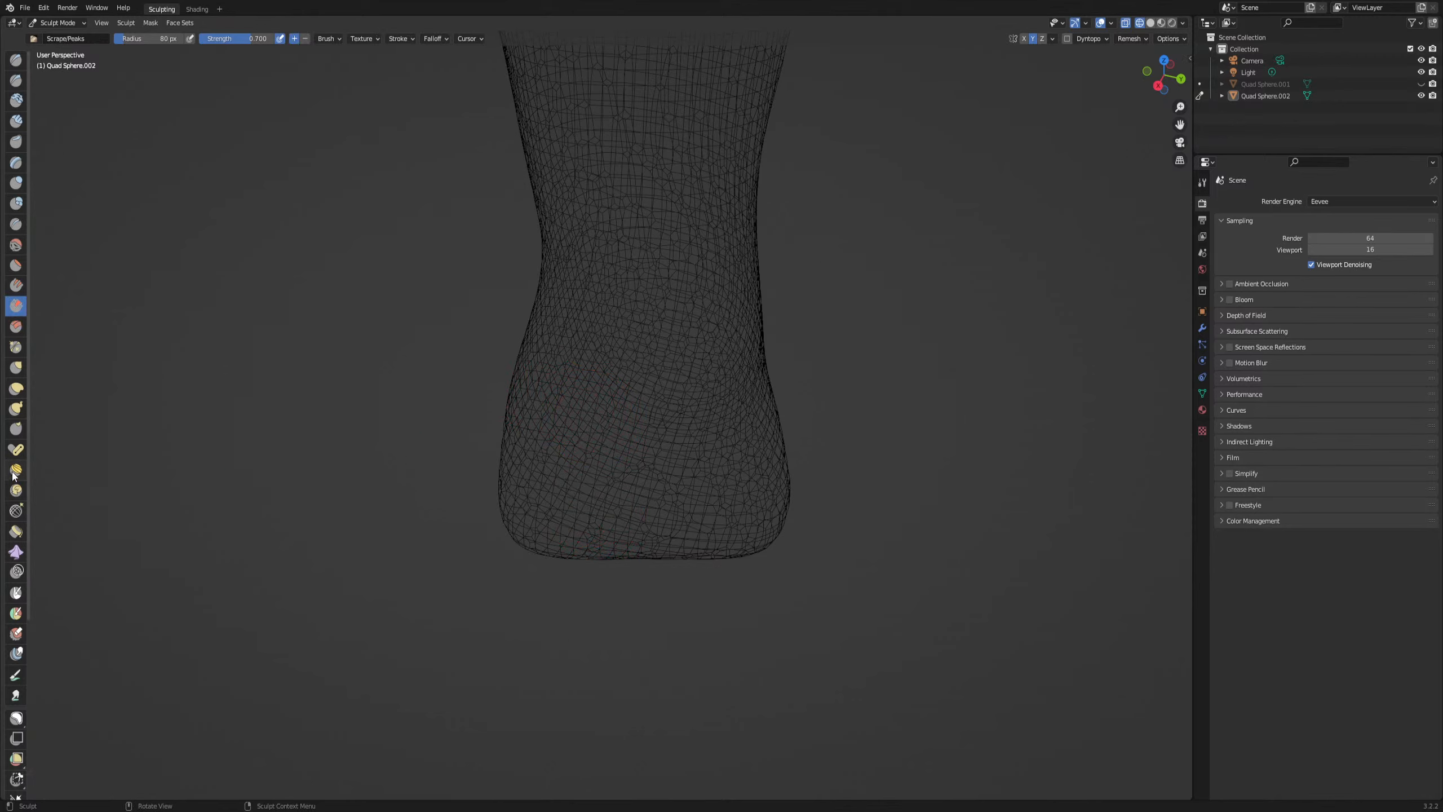
Try cutting a toe notch into the paw's front edge with the Layer brush in subtract mode, and undo it
{"action": "left_click", "coordinate": [14, 170]}
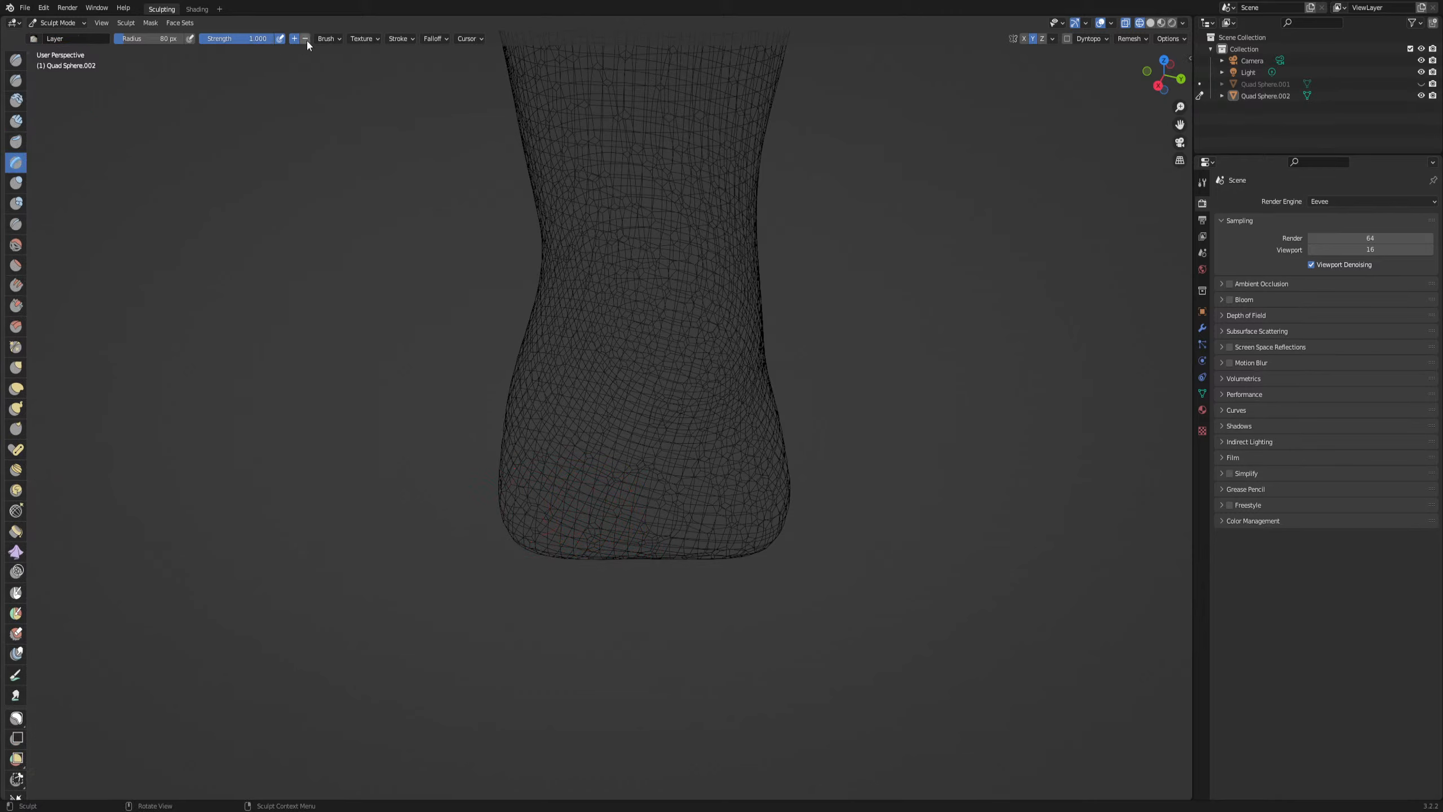
{"action": "left_click", "coordinate": [305, 40]}
{"action": "left_click_drag", "start_coordinate": [574, 532], "coordinate": [601, 558]}
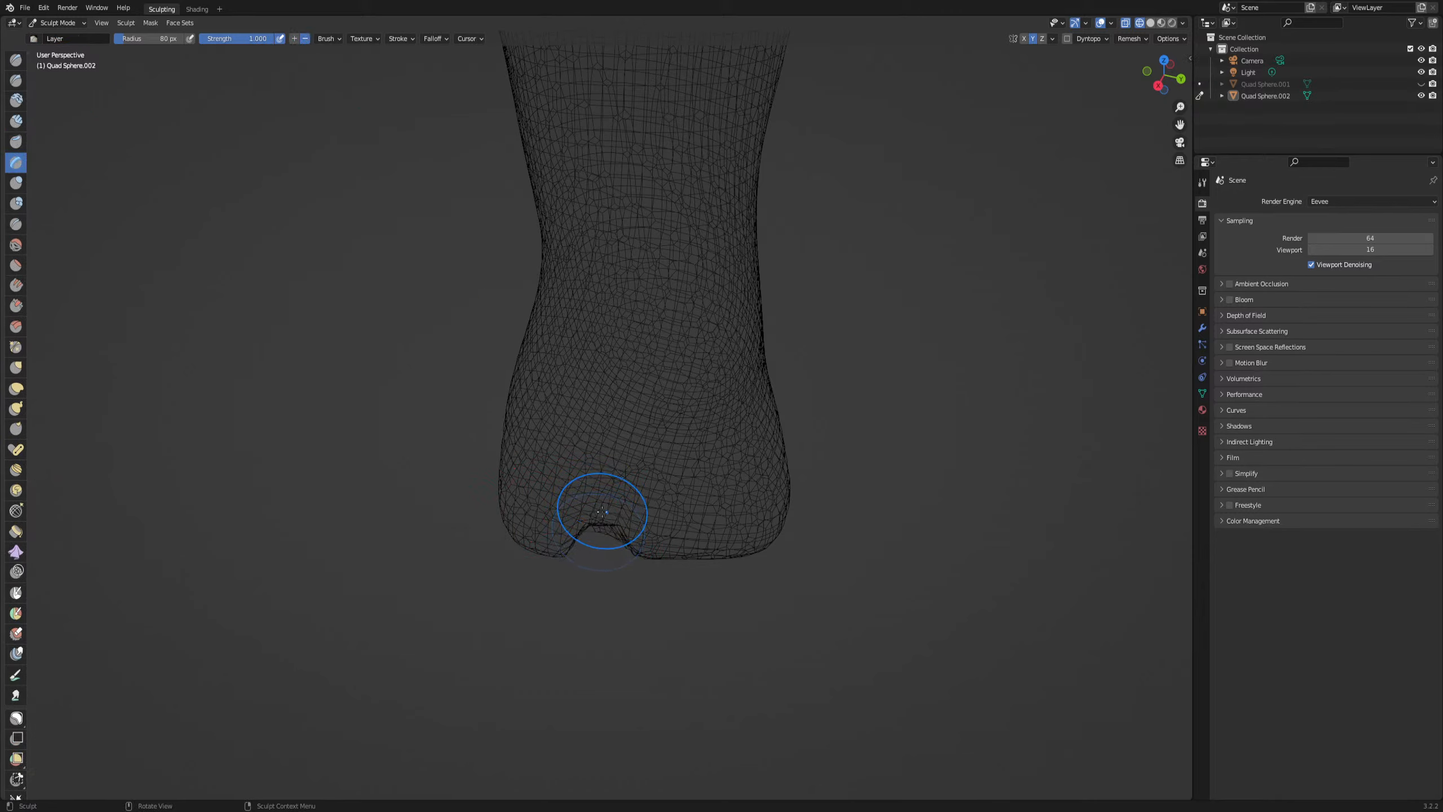
{"action": "key", "text": "ctrl+z"}
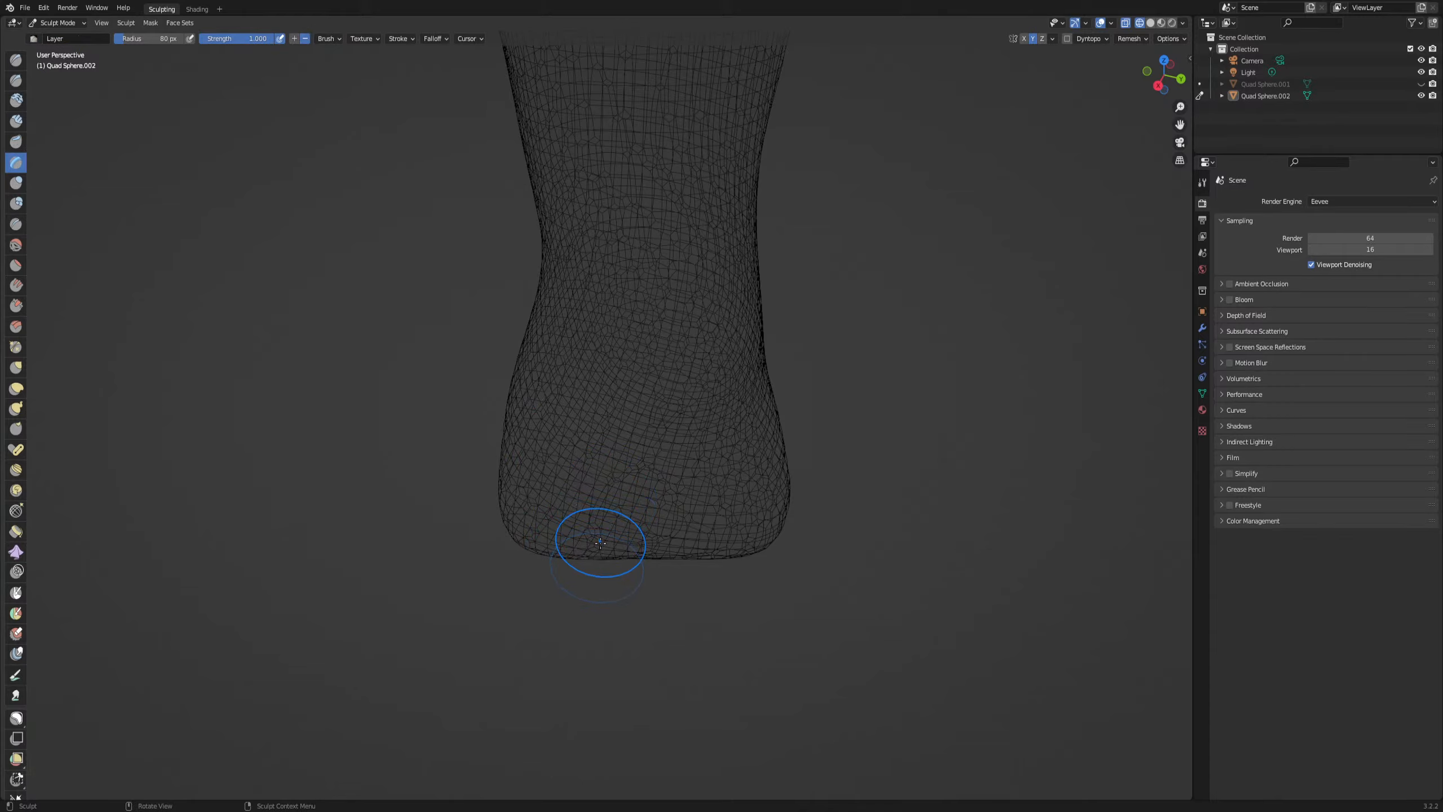
{"action": "mouse_move", "coordinate": [595, 534]}
{"action": "middle_mouse_down"}
{"action": "mouse_move", "coordinate": [603, 475]}
{"action": "mouse_move", "coordinate": [594, 562]}
{"action": "middle_mouse_up"}
{"action": "left_click_drag", "start_coordinate": [594, 562], "coordinate": [596, 560], "text": "shift"}
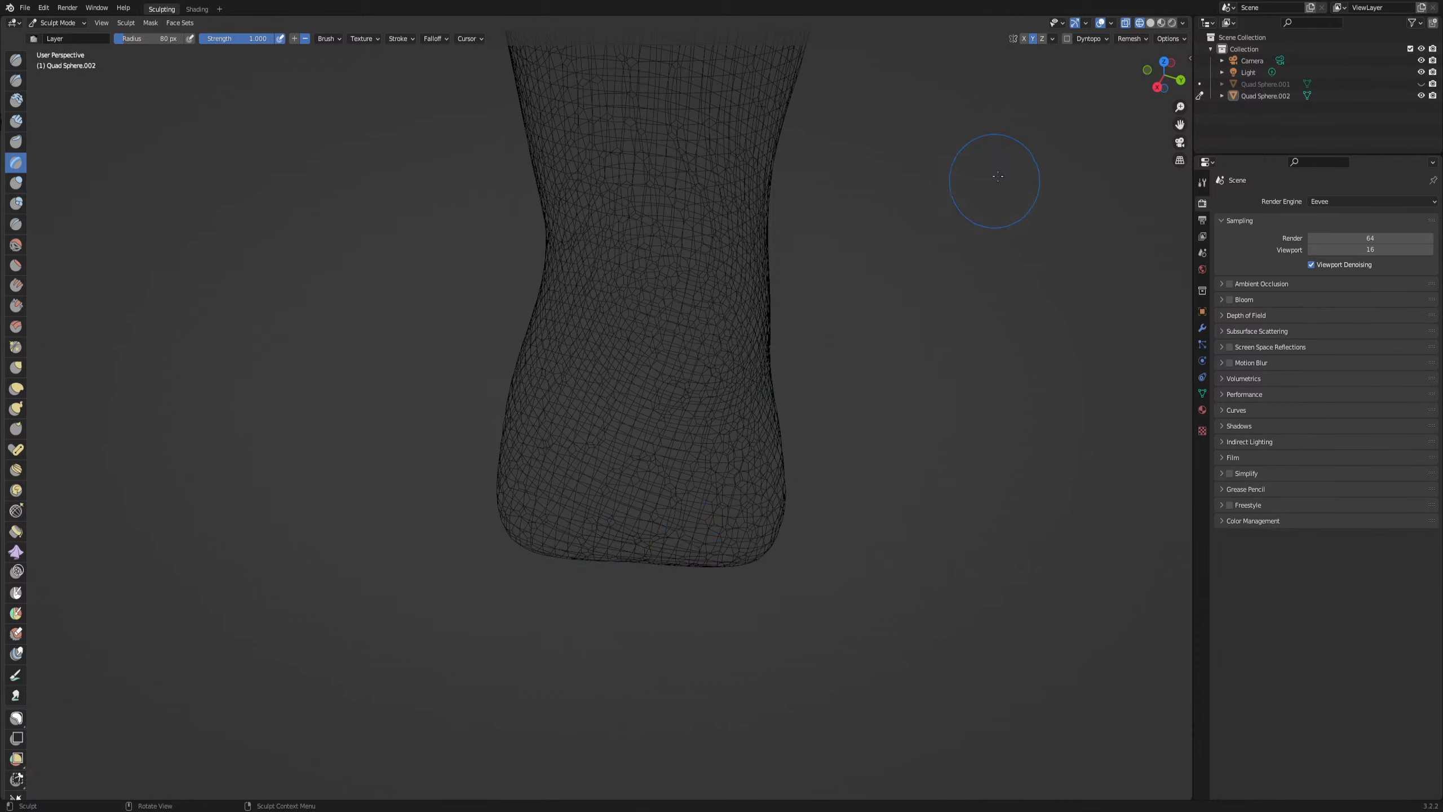
Remesh the sculpt with a finer 0.01 m voxel size
{"action": "left_click", "coordinate": [1130, 38]}
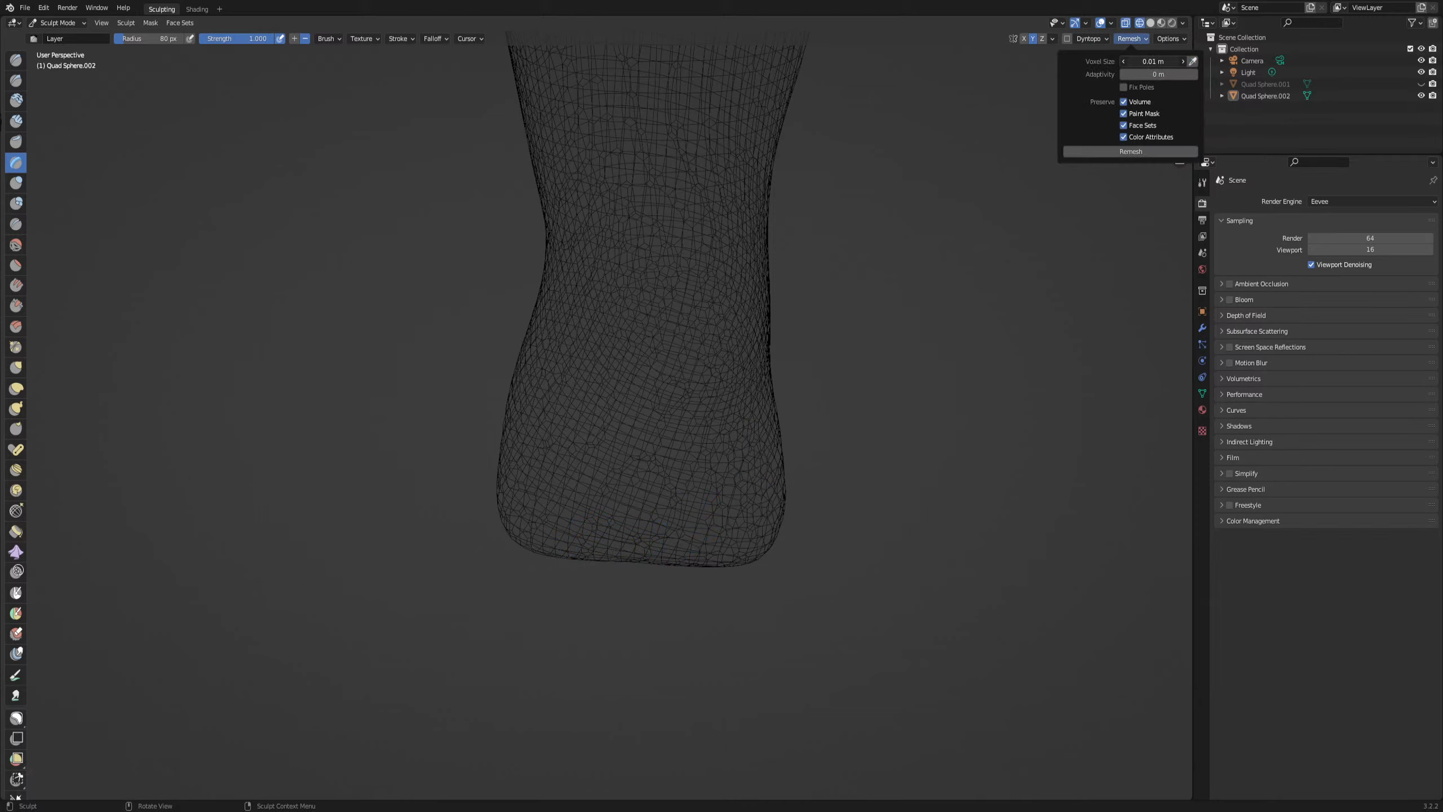
{"action": "left_click", "coordinate": [1138, 154]}
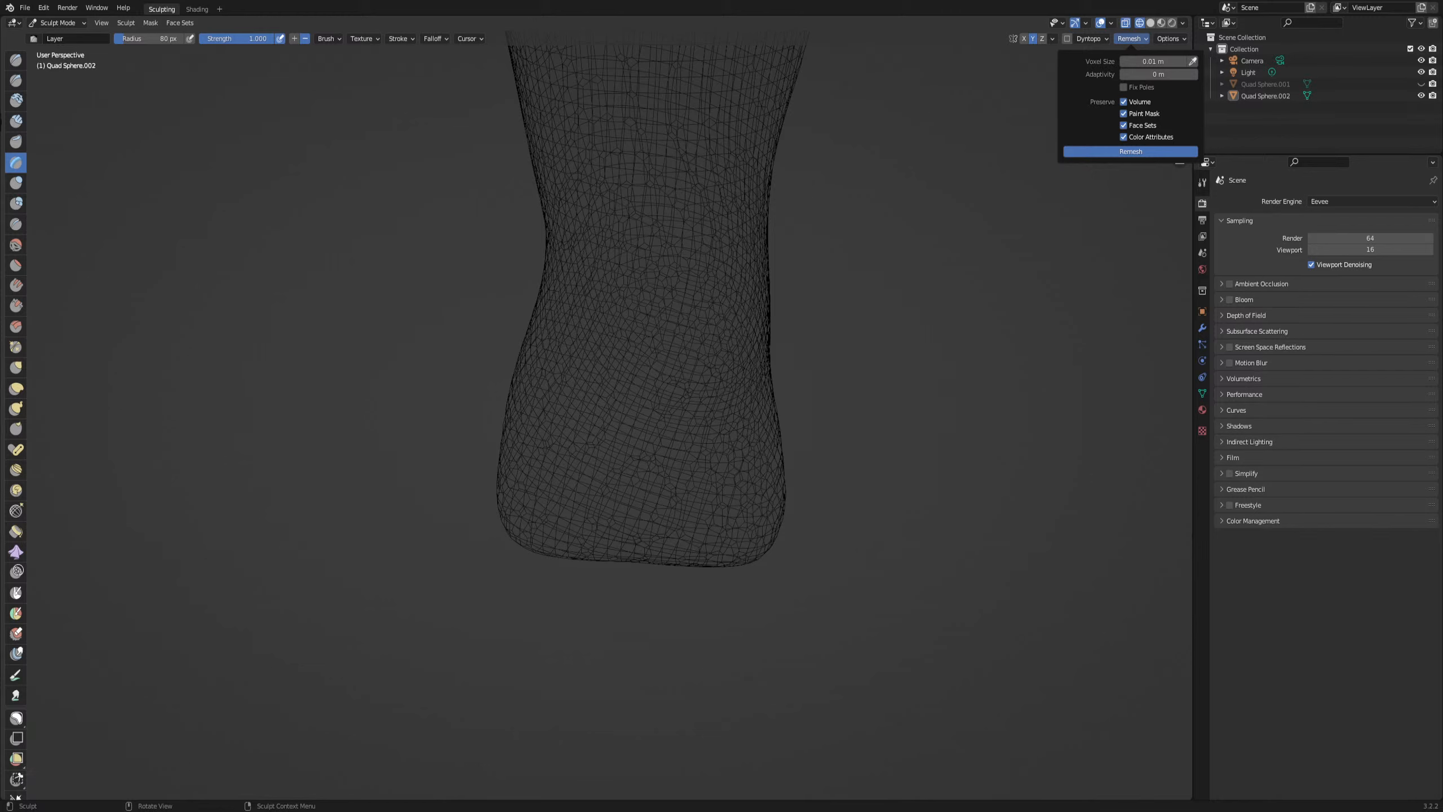
{"action": "left_click", "coordinate": [1131, 151]}
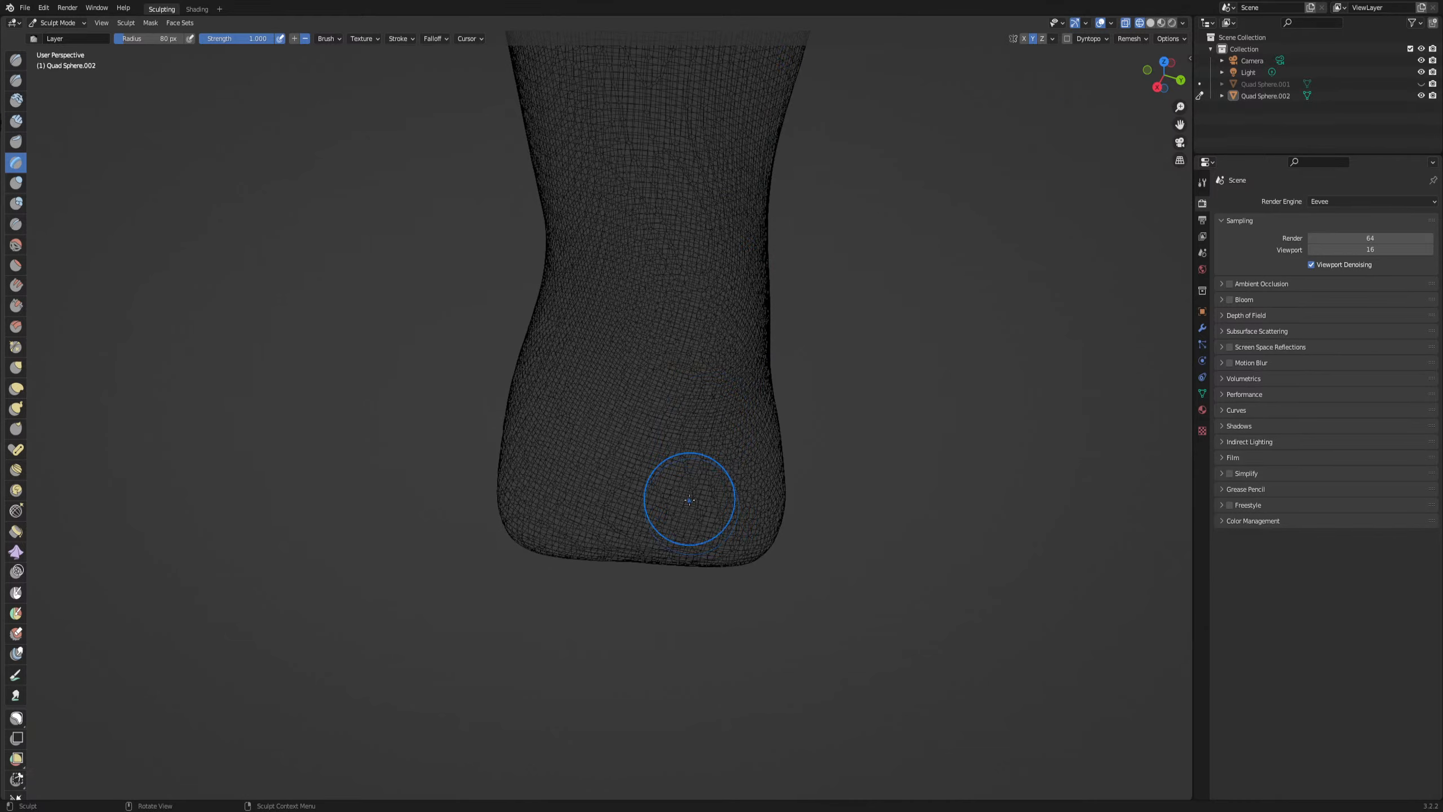
Try a toe groove with the Layer brush and another with Draw Sharp, checking it in solid shading, and undo both
{"action": "left_click_drag", "start_coordinate": [693, 552], "coordinate": [690, 500]}
{"action": "key", "text": "ctrl+z"}
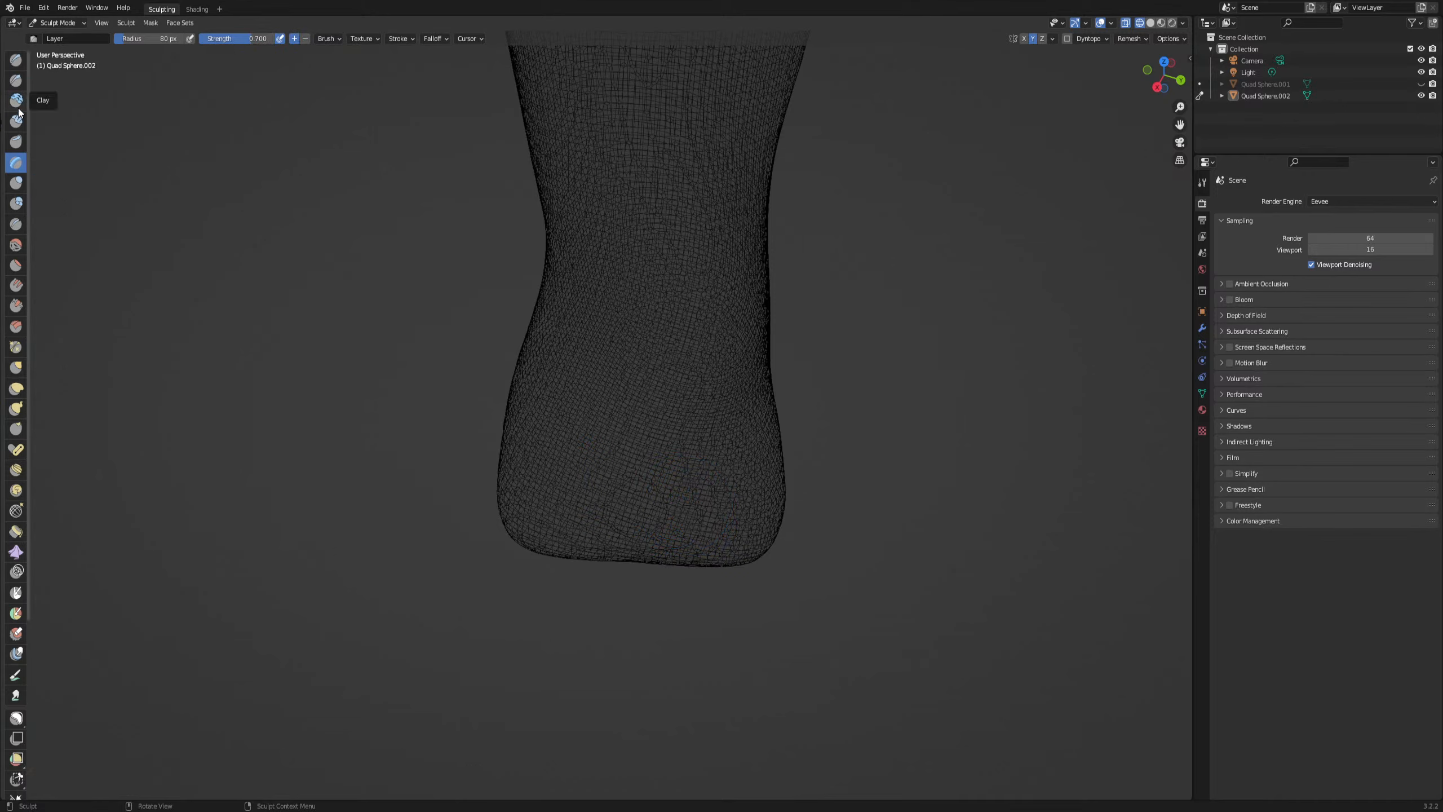
{"action": "left_click", "coordinate": [16, 80]}
{"action": "left_click_drag", "start_coordinate": [583, 559], "coordinate": [585, 448]}
{"action": "left_click", "coordinate": [1149, 22]}
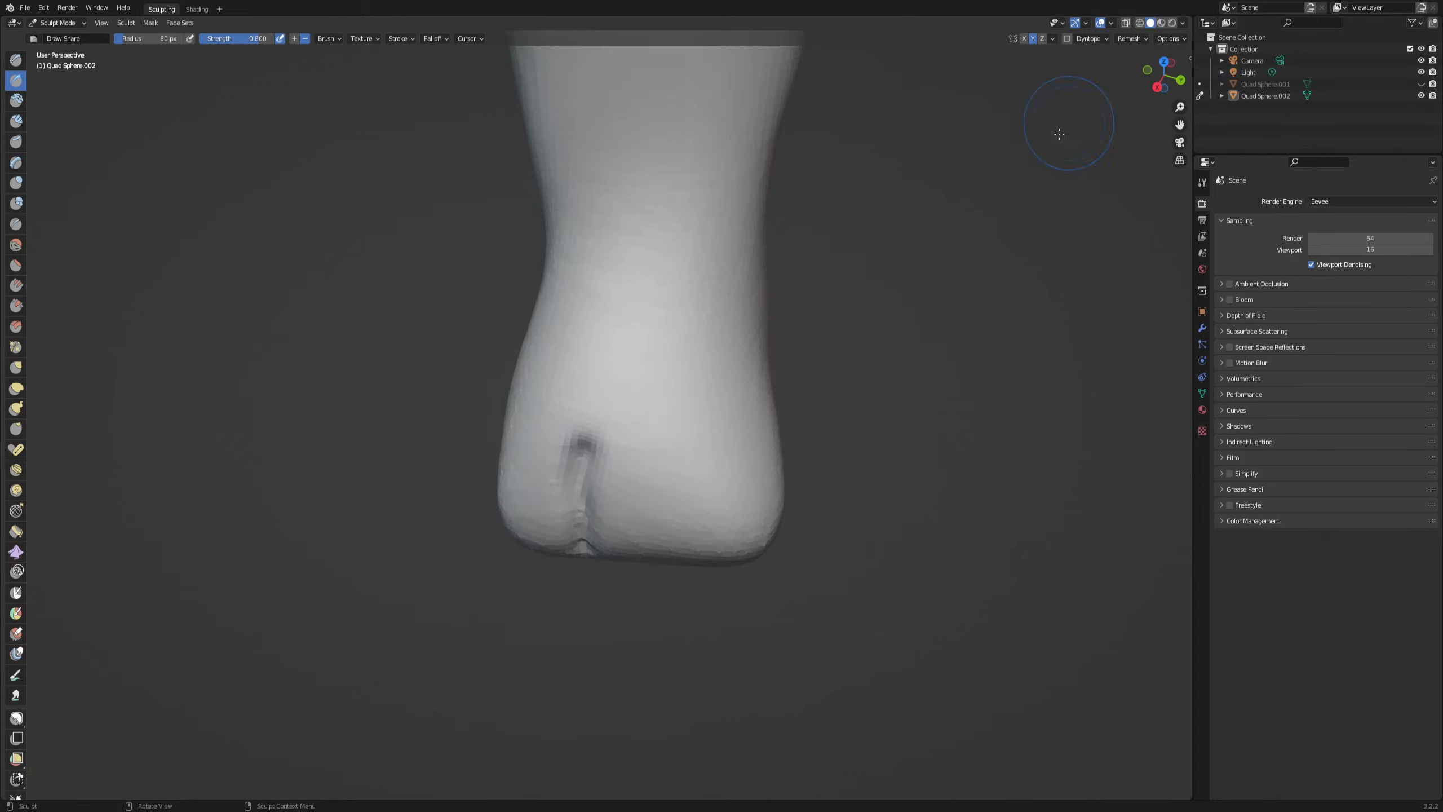
{"action": "left_click_drag", "start_coordinate": [586, 565], "coordinate": [584, 436]}
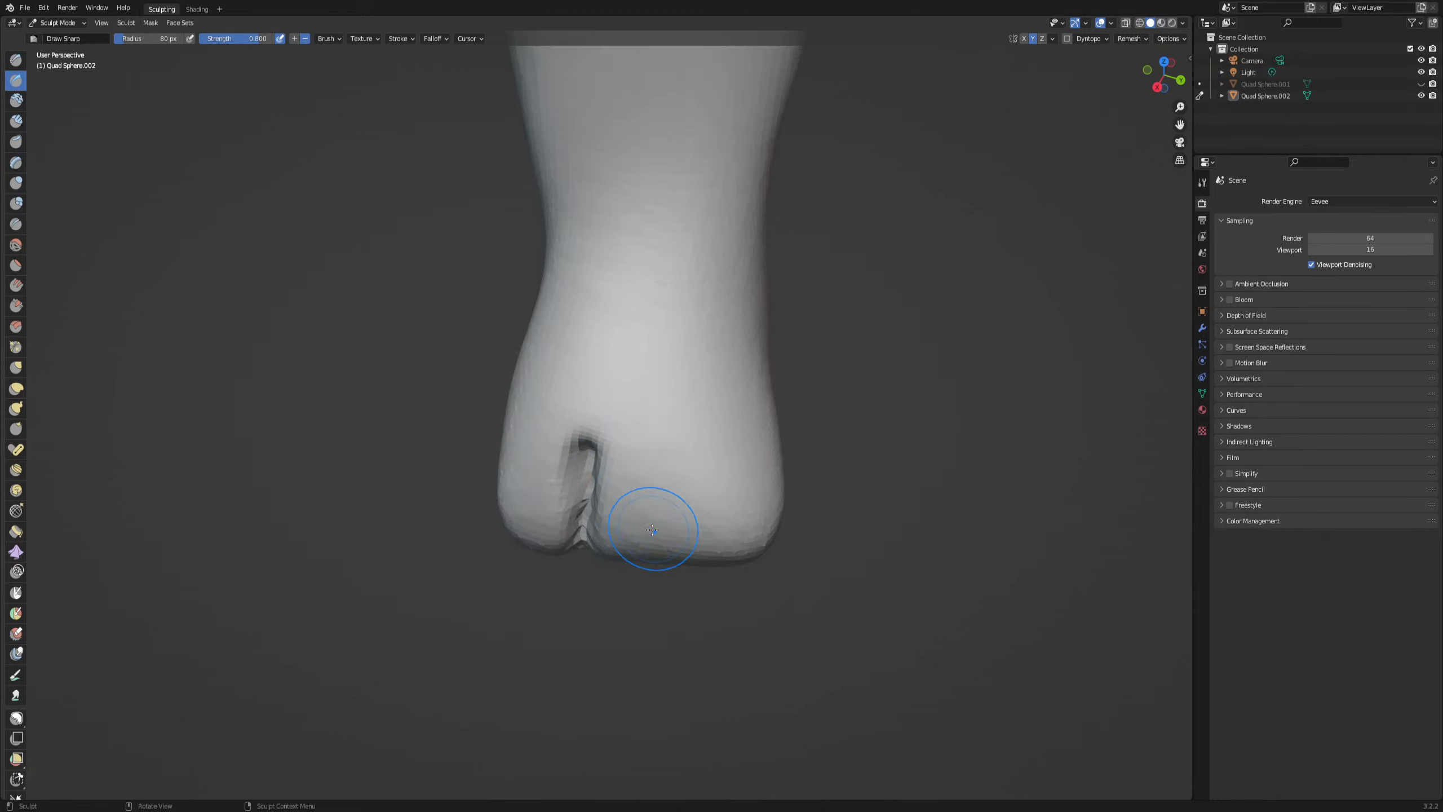
{"action": "key", "text": "ctrl+z"}
{"action": "key", "text": "ctrl+z"}
Try carving side-by-side toe grooves up the front of the paw with Draw Sharp, and undo them
{"action": "mouse_move", "coordinate": [589, 560]}
{"action": "left_mouse_down"}
{"action": "mouse_move", "coordinate": [596, 452]}
{"action": "mouse_move", "coordinate": [668, 560]}
{"action": "left_mouse_up"}
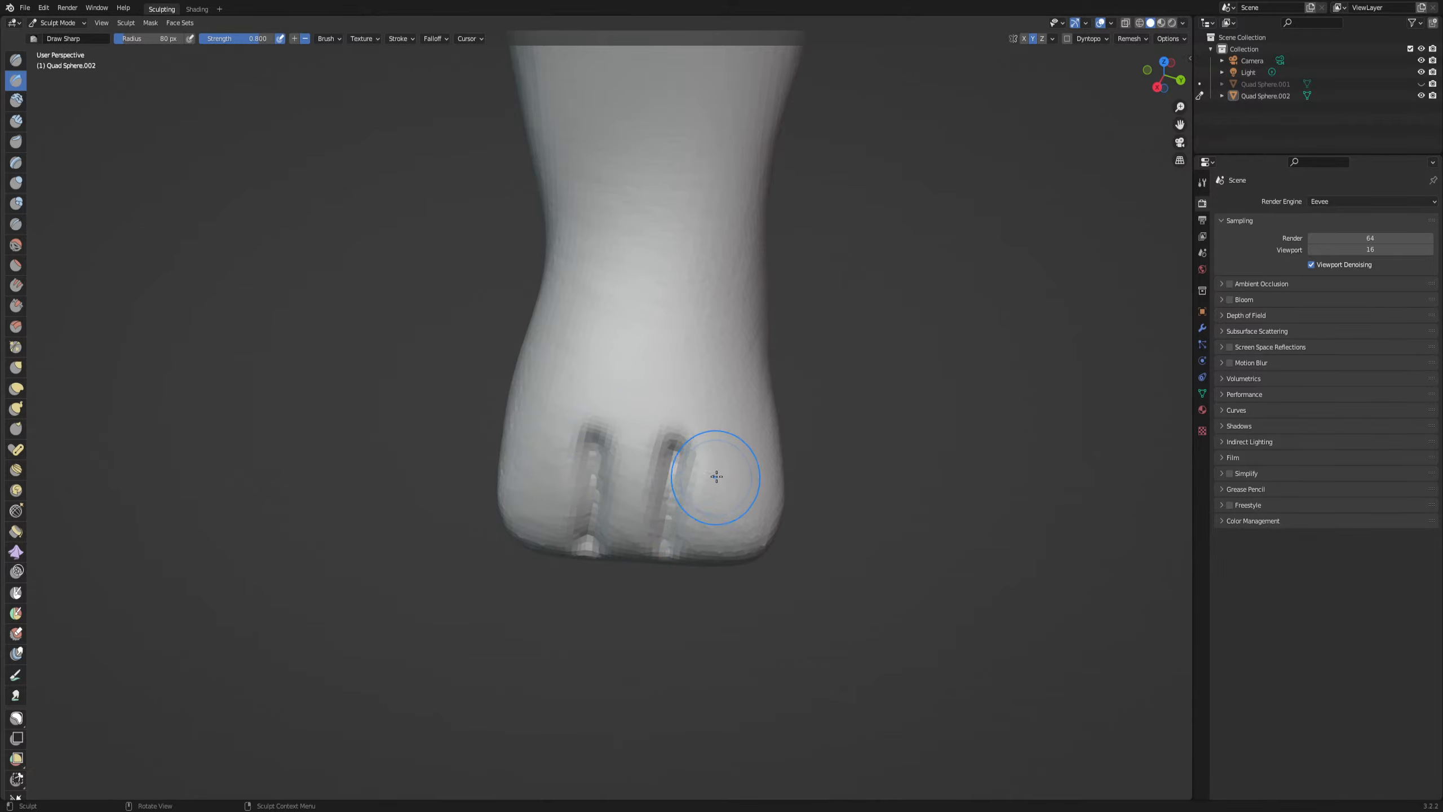
{"action": "left_click_drag", "start_coordinate": [731, 452], "coordinate": [755, 554]}
{"action": "middle_click_drag", "start_coordinate": [759, 543], "coordinate": [723, 513]}
{"action": "key", "text": "ctrl+z"}
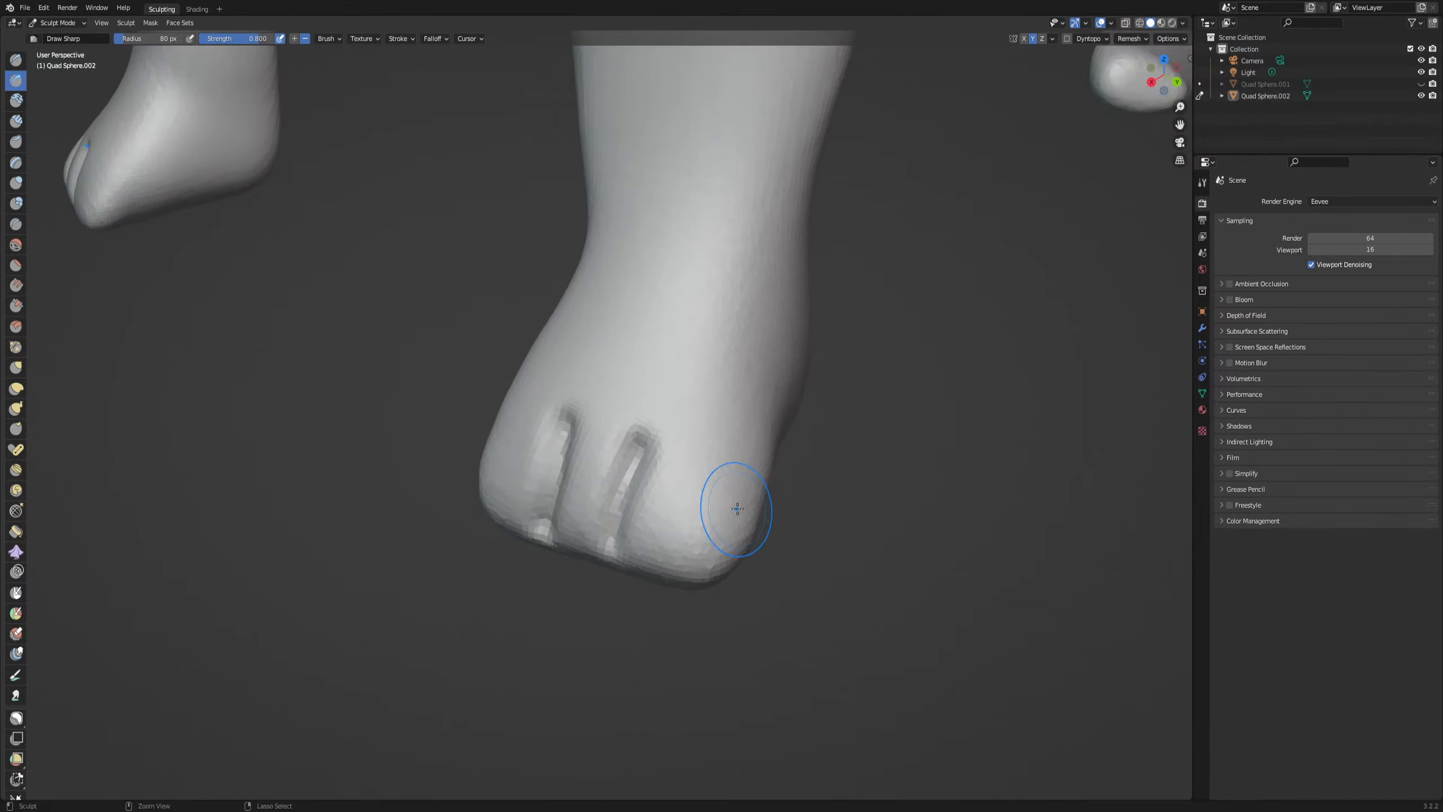
{"action": "key", "text": "ctrl+z"}
{"action": "key", "text": "ctrl+z"}
Pull the tip of the front paw inward toward the body's centre line with the Grab brush
{"action": "mouse_move", "coordinate": [684, 569]}
{"action": "middle_mouse_down"}
{"action": "mouse_move", "coordinate": [605, 576]}
{"action": "mouse_move", "coordinate": [625, 565]}
{"action": "middle_mouse_up"}
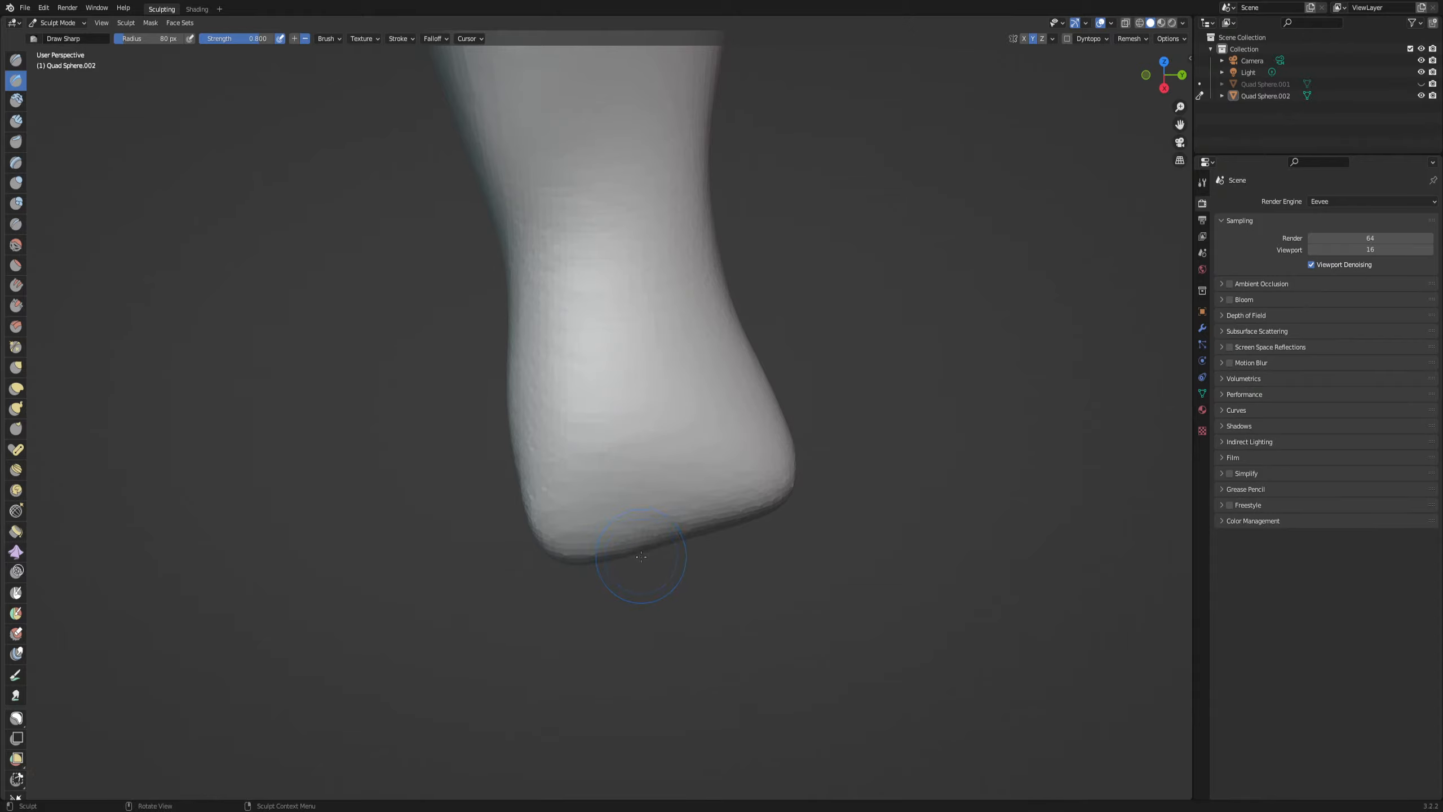
{"action": "key", "text": "g"}
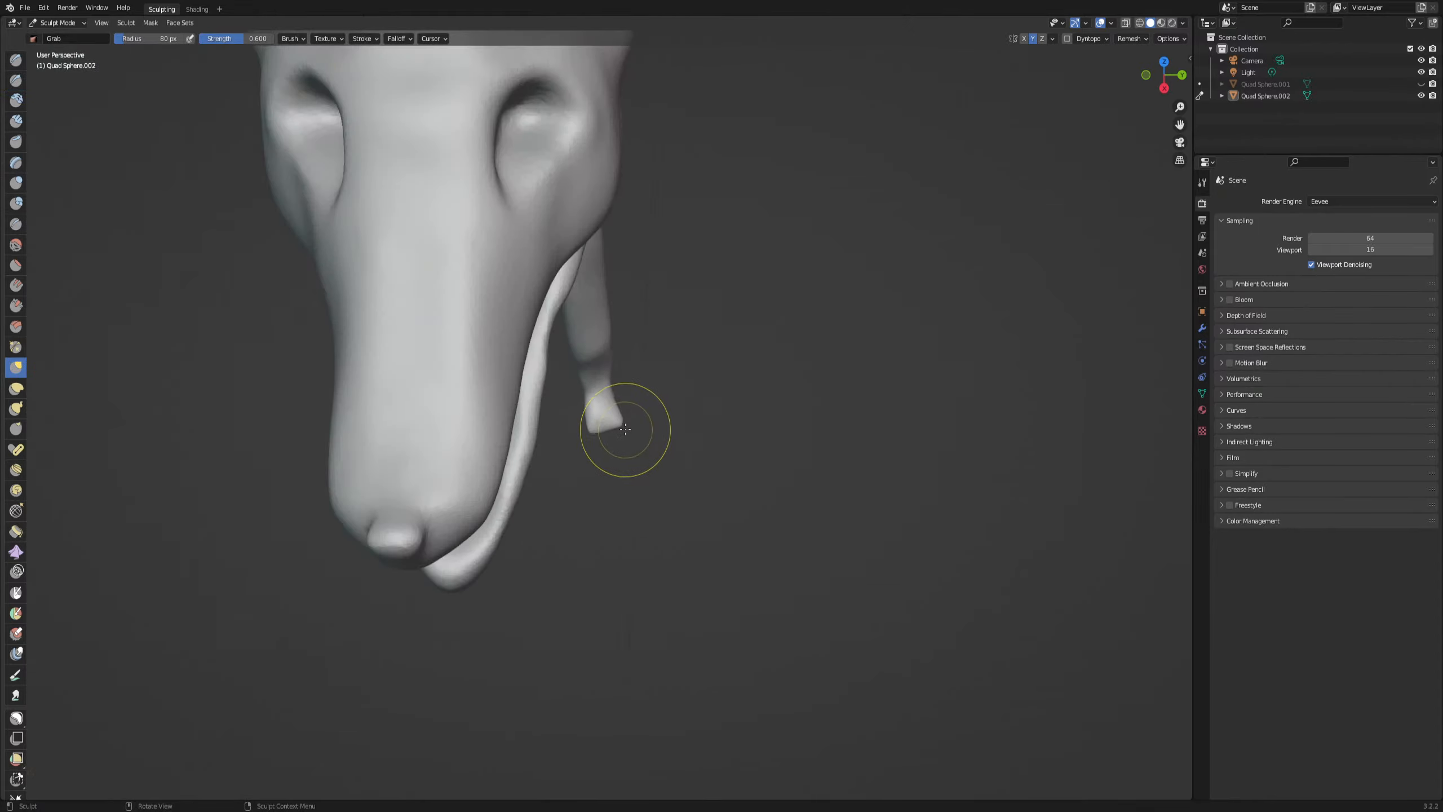
{"action": "mouse_move", "coordinate": [610, 432]}
{"action": "left_mouse_down"}
{"action": "mouse_move", "coordinate": [608, 495]}
{"action": "mouse_move", "coordinate": [610, 435]}
{"action": "mouse_move", "coordinate": [582, 433]}
{"action": "left_mouse_up"}
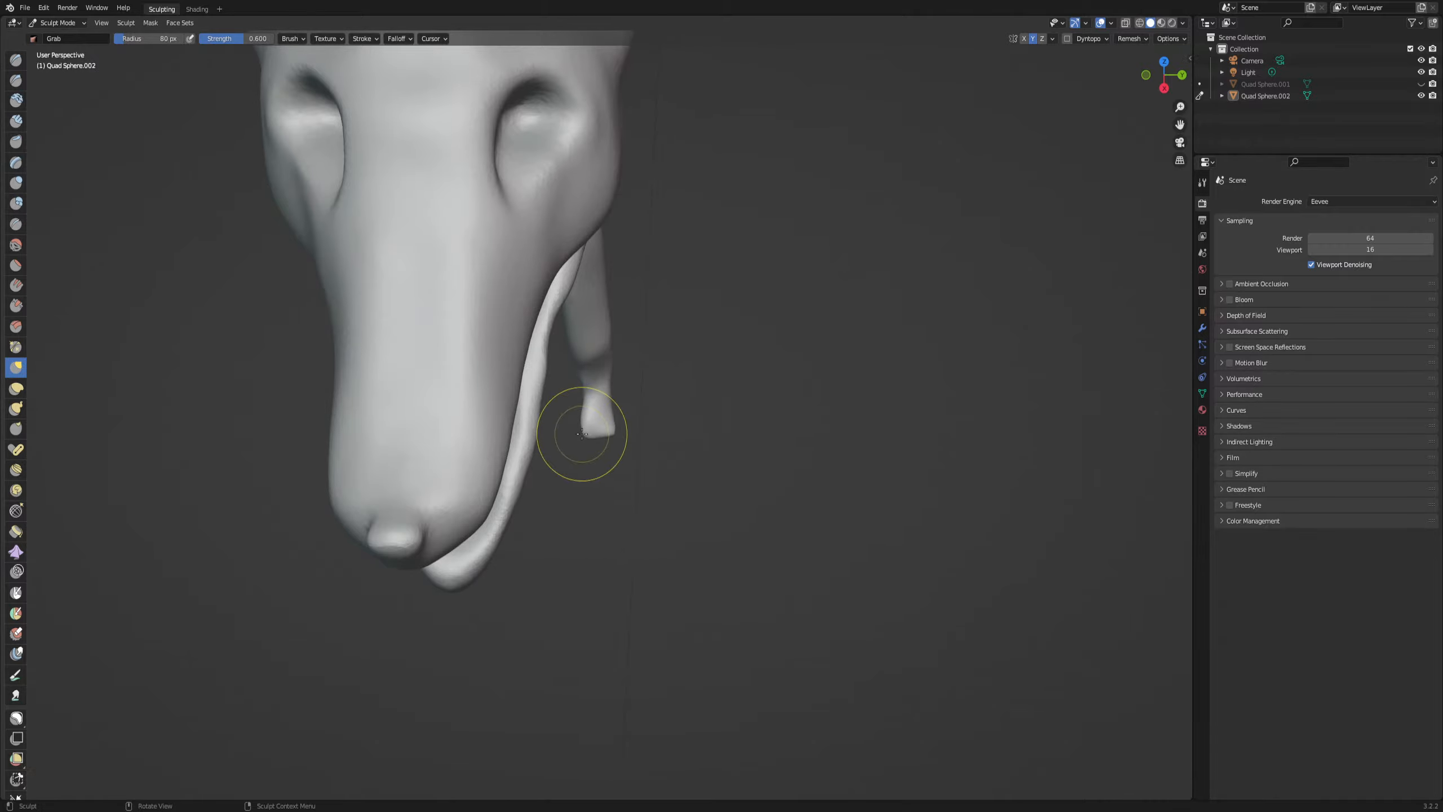
Set the Grab radius to 110 px and push the top of the front paw back and down to form the instep
{"action": "scroll", "coordinate": [584, 416], "scroll_direction": "up", "scroll_amount": 7}
{"action": "mouse_move", "coordinate": [567, 457]}
{"action": "middle_mouse_down"}
{"action": "mouse_move", "coordinate": [687, 417]}
{"action": "mouse_move", "coordinate": [348, 412]}
{"action": "middle_mouse_up"}
{"action": "scroll", "coordinate": [616, 422], "scroll_direction": "up", "scroll_amount": 5}
{"action": "scroll", "coordinate": [616, 421], "scroll_direction": "down", "scroll_amount": 8}
{"action": "scroll", "coordinate": [605, 333], "scroll_direction": "down", "scroll_amount": 2}
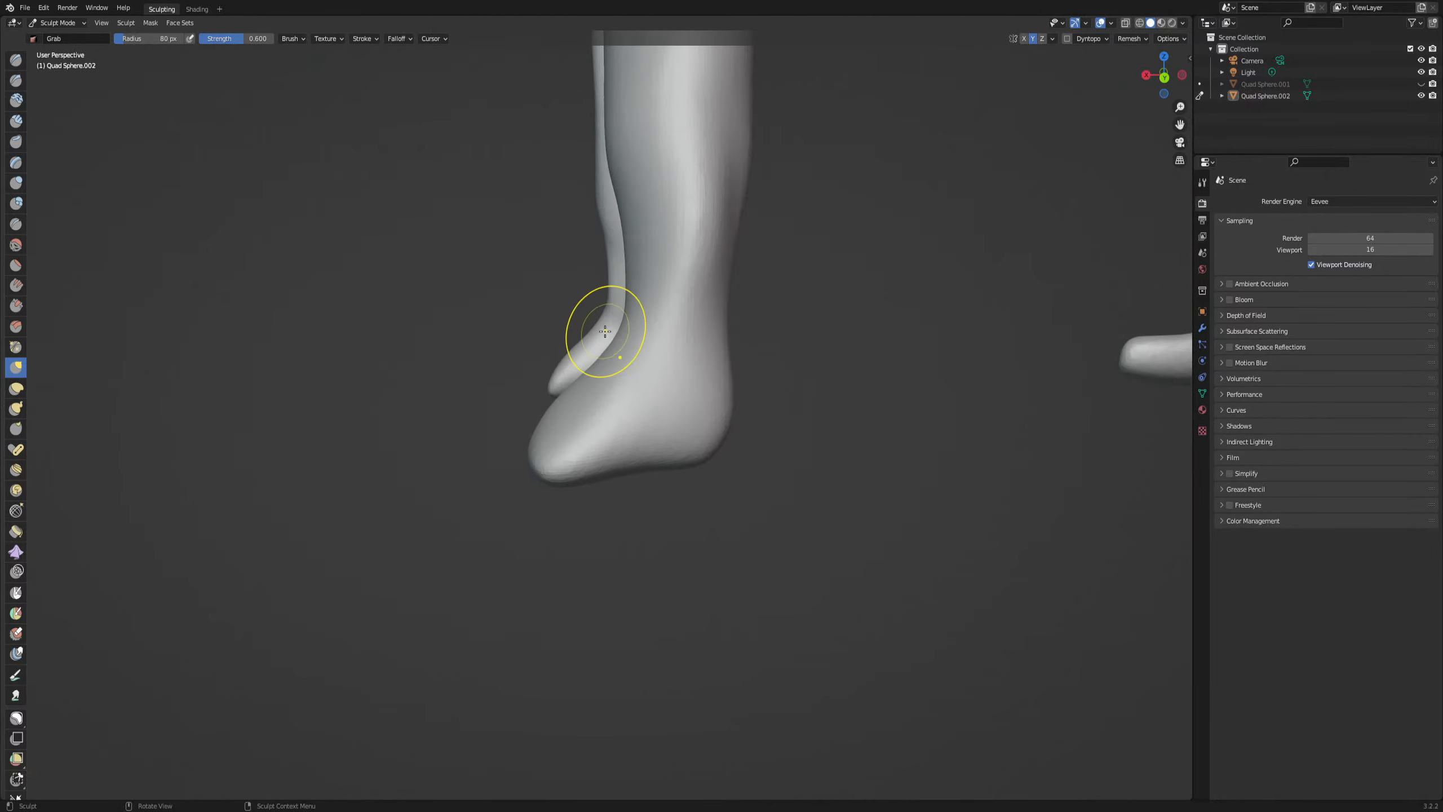
{"action": "key", "text": "f"}
{"action": "left_click", "coordinate": [621, 344]}
{"action": "middle_click_drag", "start_coordinate": [628, 348], "coordinate": [616, 354]}
{"action": "left_click_drag", "start_coordinate": [615, 354], "coordinate": [627, 393]}
{"action": "middle_click_drag", "start_coordinate": [627, 394], "coordinate": [751, 399]}
{"action": "mouse_move", "coordinate": [568, 369]}
{"action": "left_mouse_down"}
{"action": "mouse_move", "coordinate": [573, 400]}
{"action": "mouse_move", "coordinate": [630, 414]}
{"action": "left_mouse_up"}
{"action": "middle_click_drag", "start_coordinate": [630, 405], "coordinate": [505, 393]}
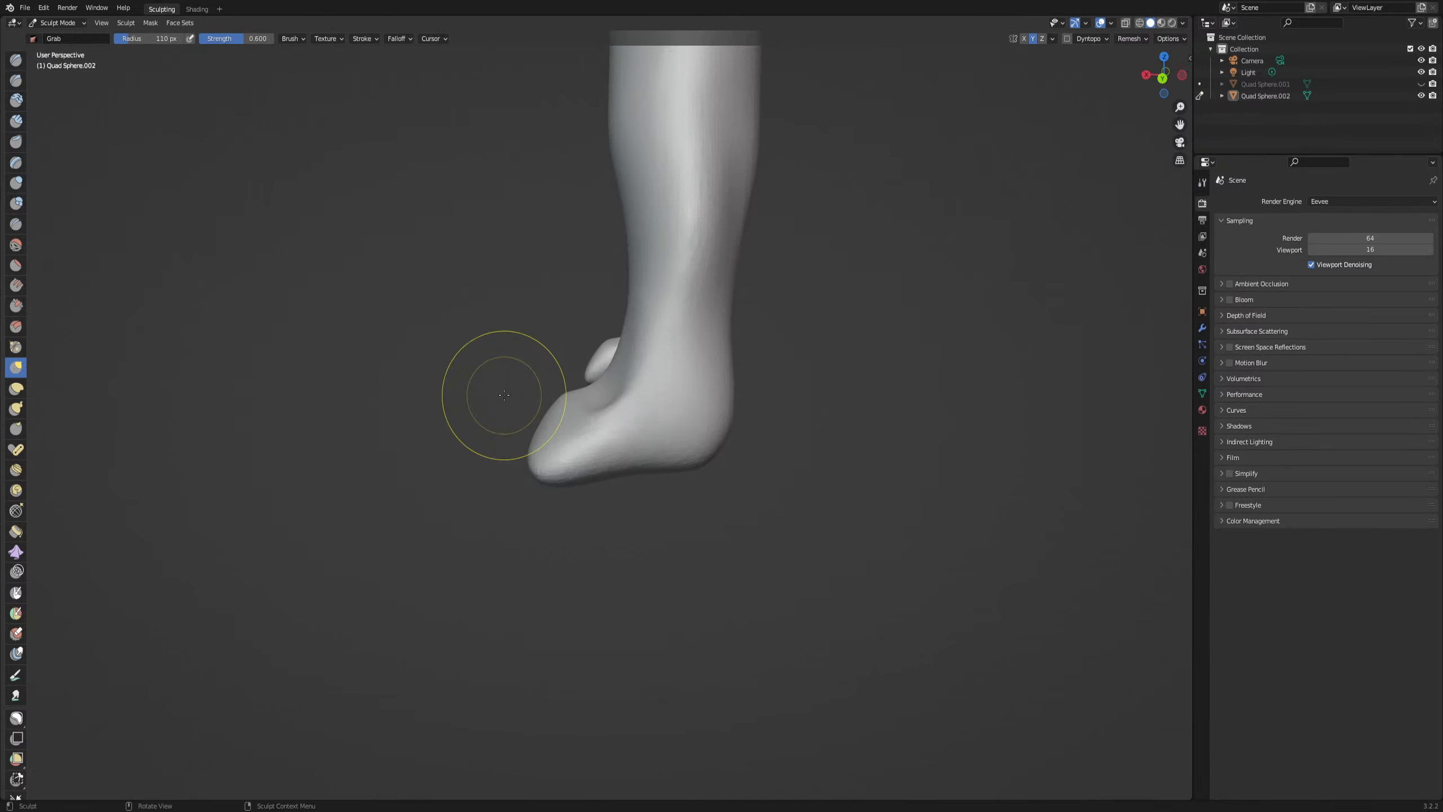
{"action": "left_click_drag", "start_coordinate": [569, 394], "coordinate": [606, 404]}
Push the instep and ankle back on the paw's opposite side and draw the toe area forward and down
{"action": "middle_click_drag", "start_coordinate": [611, 405], "coordinate": [900, 419]}
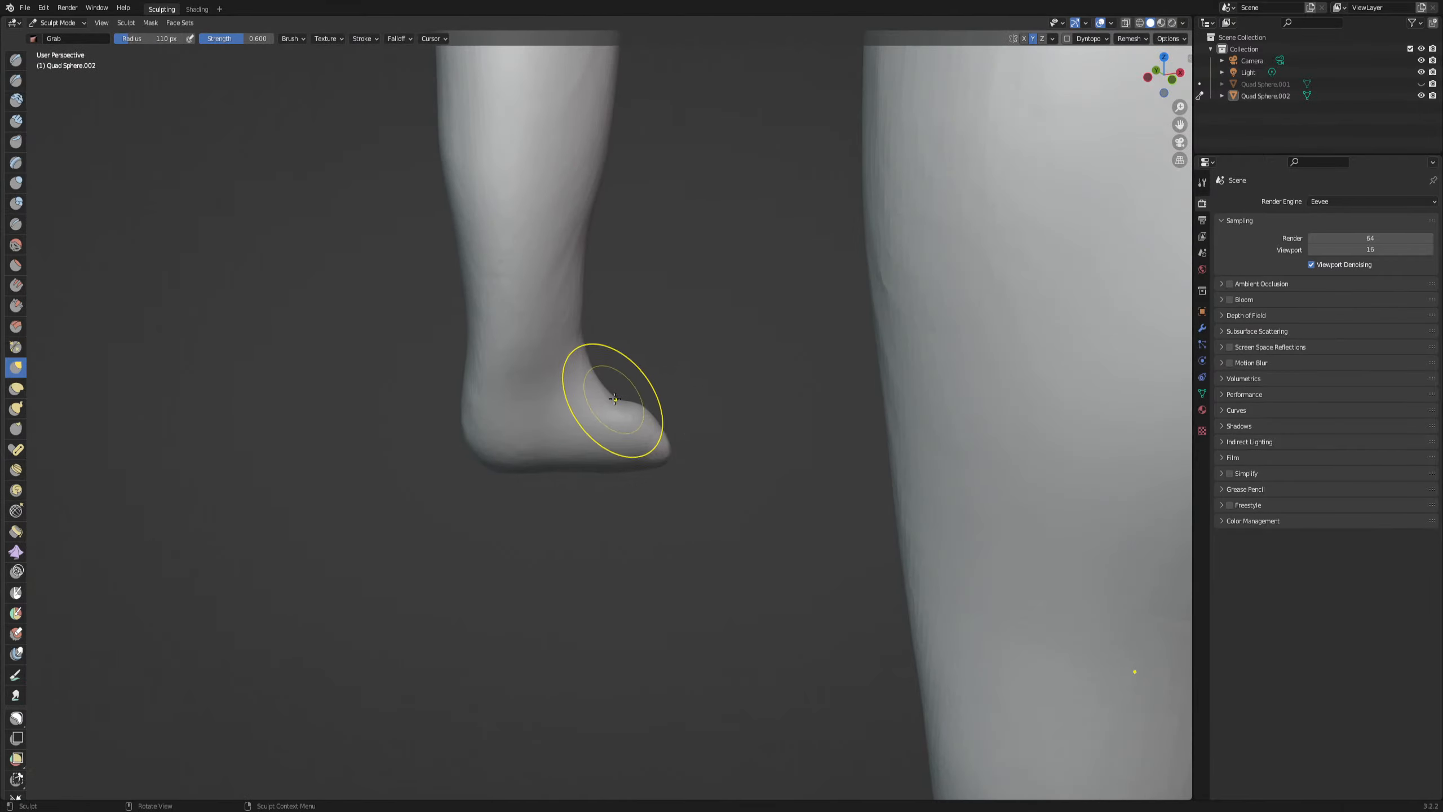
{"action": "mouse_move", "coordinate": [615, 398]}
{"action": "left_mouse_down"}
{"action": "mouse_move", "coordinate": [562, 395]}
{"action": "mouse_move", "coordinate": [547, 415]}
{"action": "left_mouse_up"}
{"action": "left_click_drag", "start_coordinate": [577, 376], "coordinate": [560, 383]}
{"action": "left_click_drag", "start_coordinate": [577, 369], "coordinate": [562, 388]}
{"action": "mouse_move", "coordinate": [578, 411]}
{"action": "left_mouse_down"}
{"action": "mouse_move", "coordinate": [659, 453]}
{"action": "mouse_move", "coordinate": [642, 455]}
{"action": "left_mouse_up"}
Pull the toe end of the paw outward with the Grab brush and remesh the sculpt
{"action": "mouse_move", "coordinate": [676, 452]}
{"action": "middle_mouse_down"}
{"action": "mouse_move", "coordinate": [513, 473]}
{"action": "mouse_move", "coordinate": [503, 450]}
{"action": "middle_mouse_up"}
{"action": "scroll", "coordinate": [596, 454], "scroll_direction": "up", "scroll_amount": 3}
{"action": "mouse_move", "coordinate": [649, 468]}
{"action": "left_mouse_down"}
{"action": "mouse_move", "coordinate": [663, 442]}
{"action": "mouse_move", "coordinate": [611, 422]}
{"action": "mouse_move", "coordinate": [697, 458]}
{"action": "left_mouse_up"}
{"action": "mouse_move", "coordinate": [689, 463]}
{"action": "middle_mouse_down"}
{"action": "mouse_move", "coordinate": [702, 477]}
{"action": "mouse_move", "coordinate": [534, 435]}
{"action": "mouse_move", "coordinate": [554, 435]}
{"action": "mouse_move", "coordinate": [550, 396]}
{"action": "mouse_move", "coordinate": [532, 445]}
{"action": "mouse_move", "coordinate": [569, 445]}
{"action": "mouse_move", "coordinate": [540, 425]}
{"action": "mouse_move", "coordinate": [549, 454]}
{"action": "middle_mouse_up"}
{"action": "scroll", "coordinate": [534, 435], "scroll_direction": "down", "scroll_amount": 3}
{"action": "left_click", "coordinate": [1130, 38]}
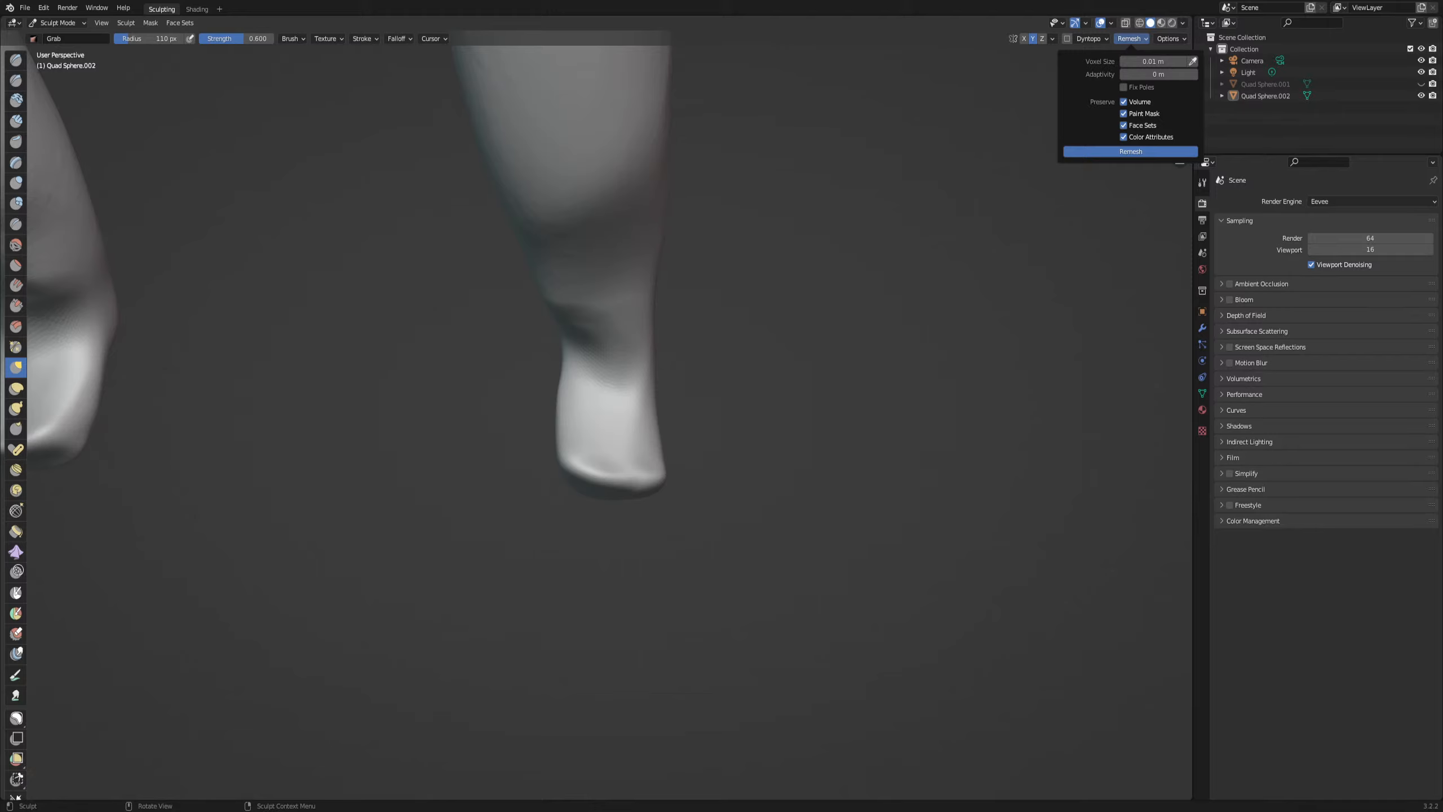
Pull the front paw's toe corner up and reshape the side and top edge of the toes with the Grab brush
{"action": "mouse_move", "coordinate": [731, 338]}
{"action": "middle_mouse_down"}
{"action": "mouse_move", "coordinate": [664, 239]}
{"action": "mouse_move", "coordinate": [795, 257]}
{"action": "mouse_move", "coordinate": [622, 516]}
{"action": "middle_mouse_up"}
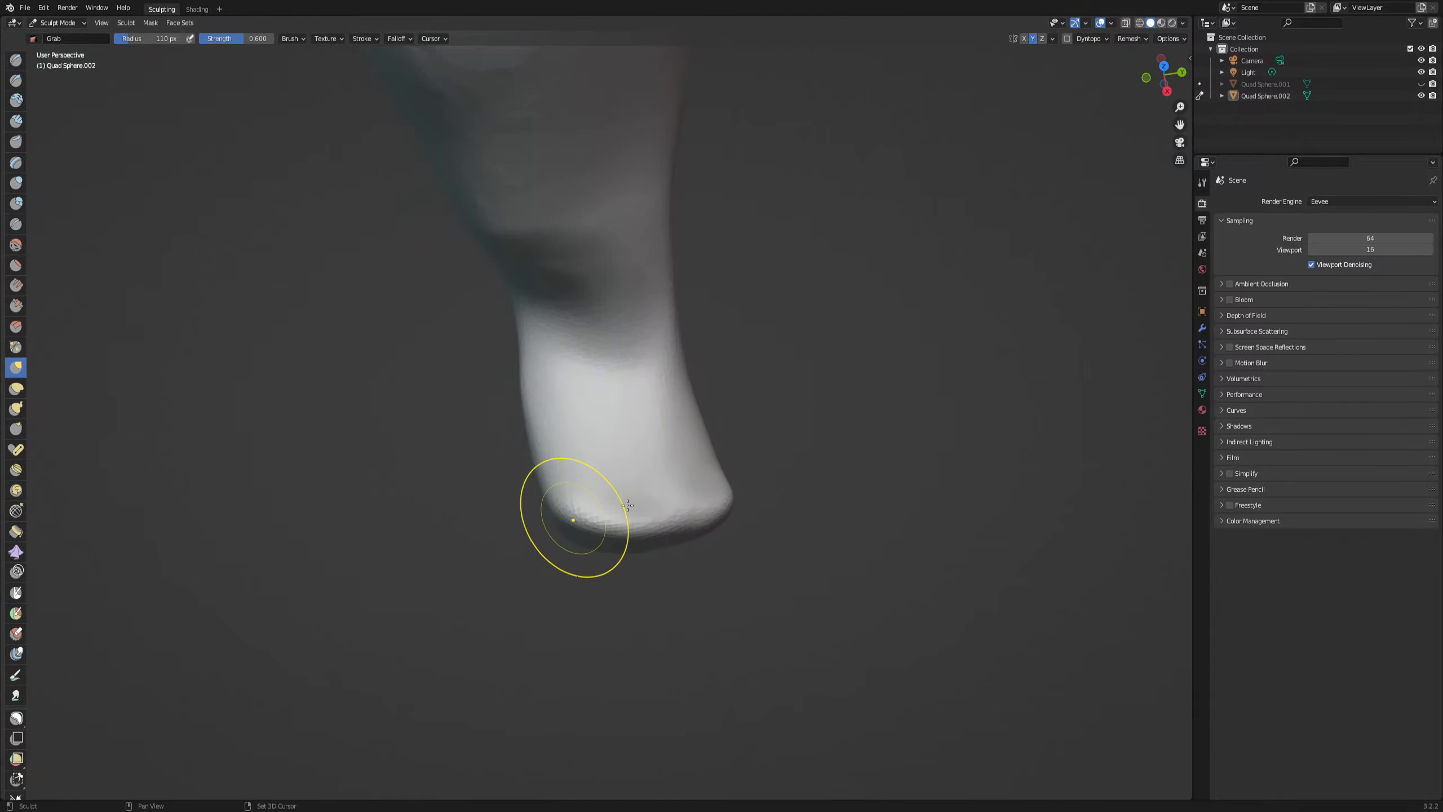
{"action": "left_click_drag", "start_coordinate": [572, 512], "coordinate": [567, 500]}
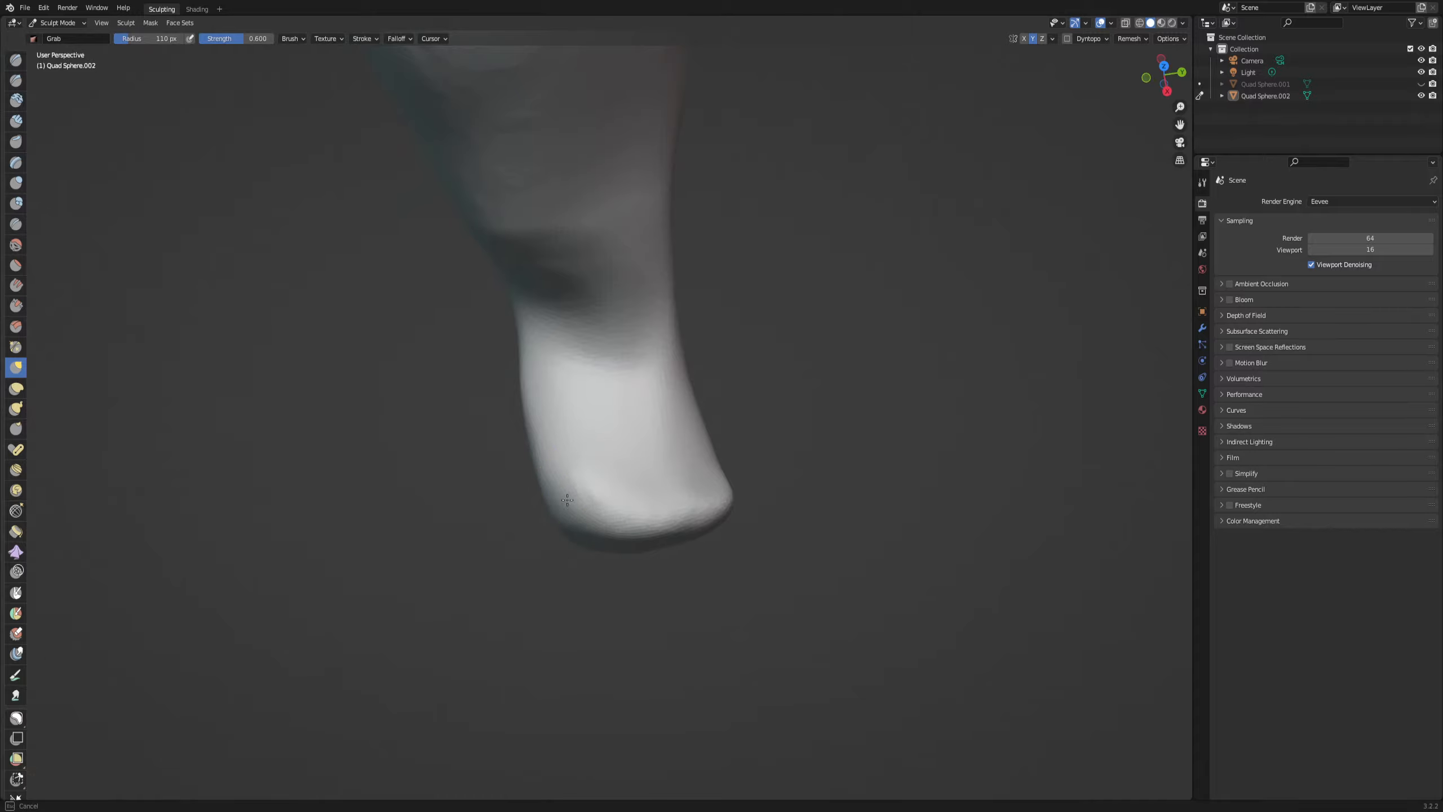
{"action": "mouse_move", "coordinate": [719, 495]}
{"action": "middle_mouse_down"}
{"action": "mouse_move", "coordinate": [660, 468]}
{"action": "mouse_move", "coordinate": [548, 467]}
{"action": "middle_mouse_up"}
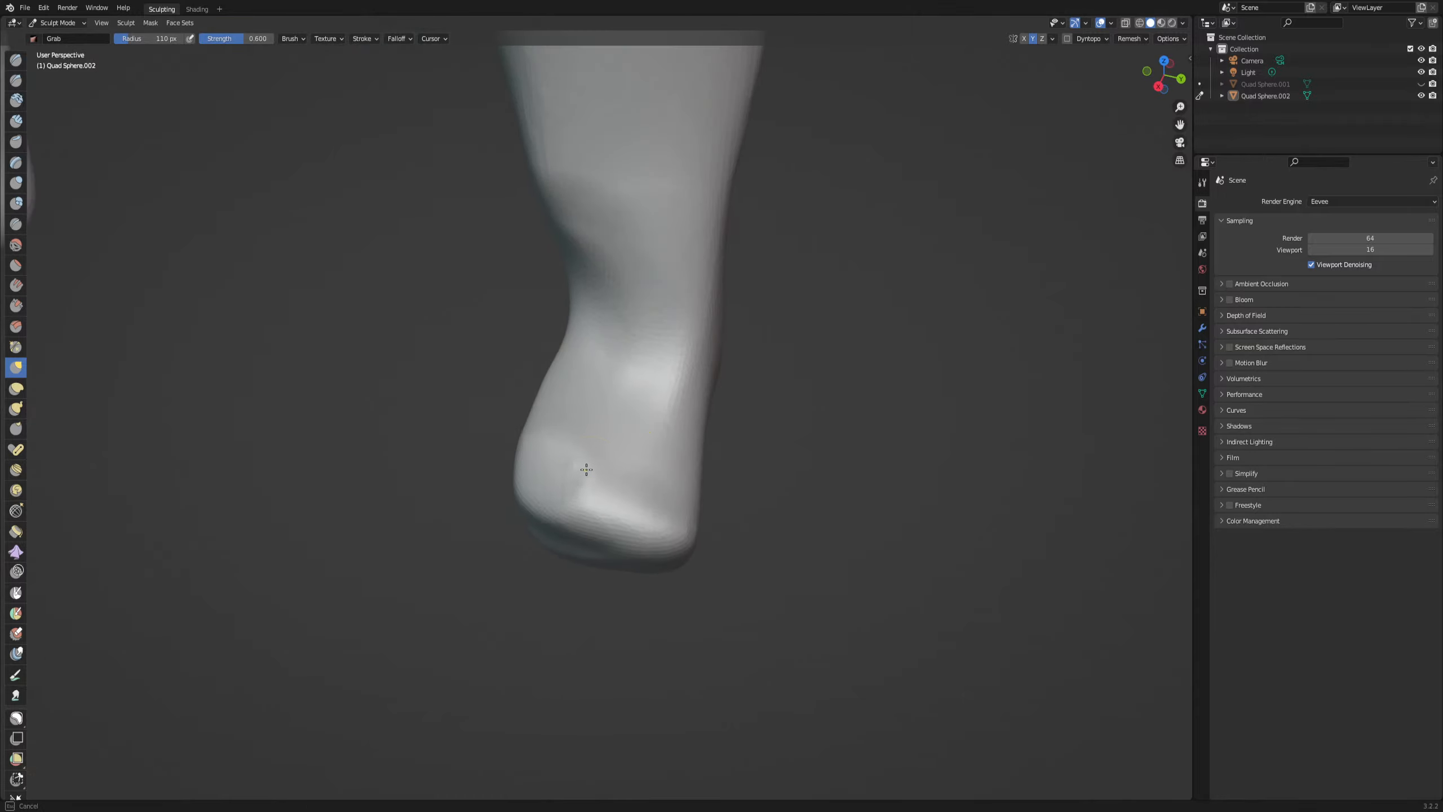
{"action": "left_click_drag", "start_coordinate": [573, 468], "coordinate": [586, 472]}
{"action": "left_click_drag", "start_coordinate": [668, 498], "coordinate": [669, 497]}
{"action": "middle_click_drag", "start_coordinate": [669, 497], "coordinate": [660, 442]}
{"action": "left_click_drag", "start_coordinate": [660, 442], "coordinate": [648, 417]}
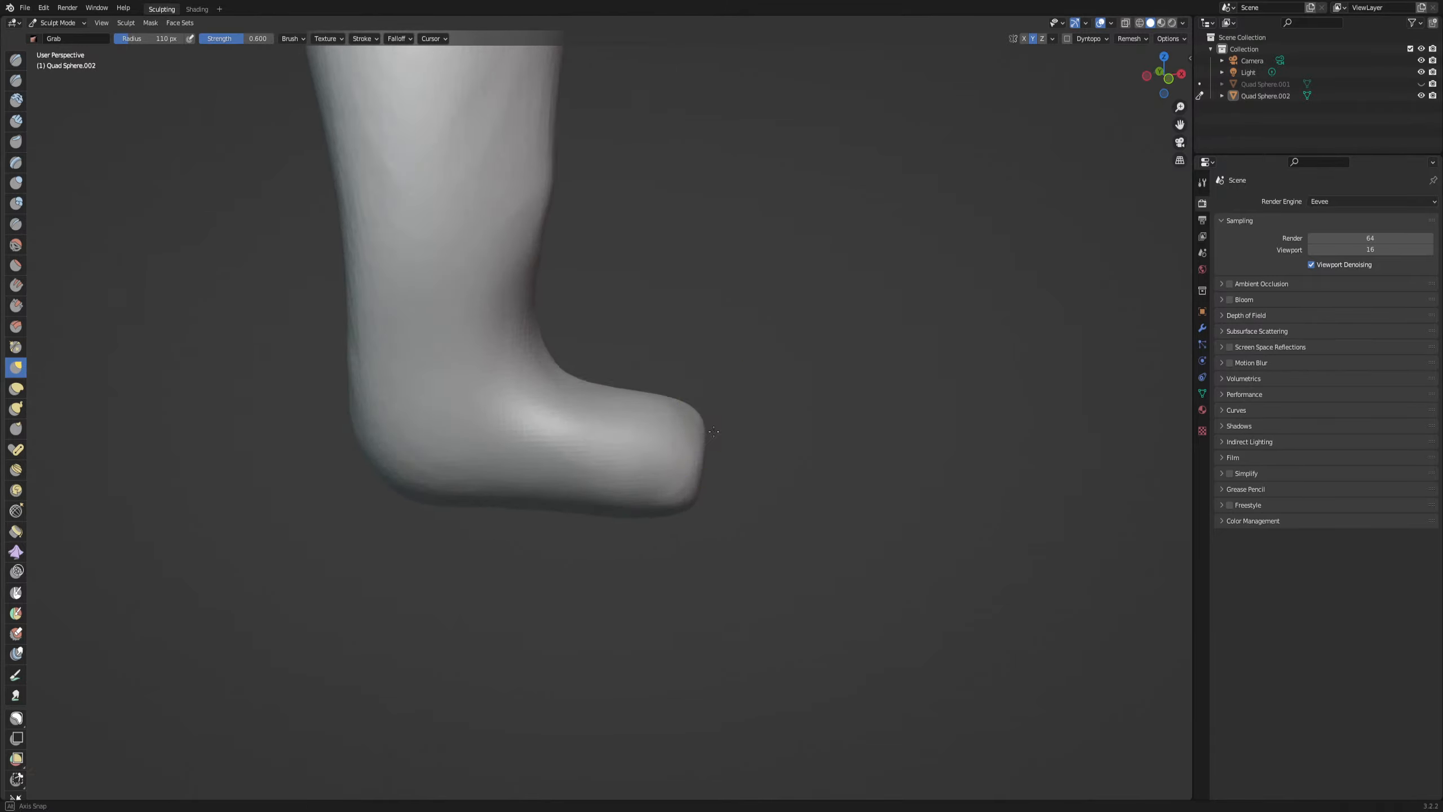
Pull the front paw's instep forward and down with the Grab brush to fill the slope between ankle and toes
{"action": "middle_click_drag", "start_coordinate": [647, 417], "coordinate": [575, 458]}
{"action": "mouse_move", "coordinate": [562, 364]}
{"action": "middle_mouse_down"}
{"action": "mouse_move", "coordinate": [505, 326]}
{"action": "mouse_move", "coordinate": [588, 340]}
{"action": "middle_mouse_up"}
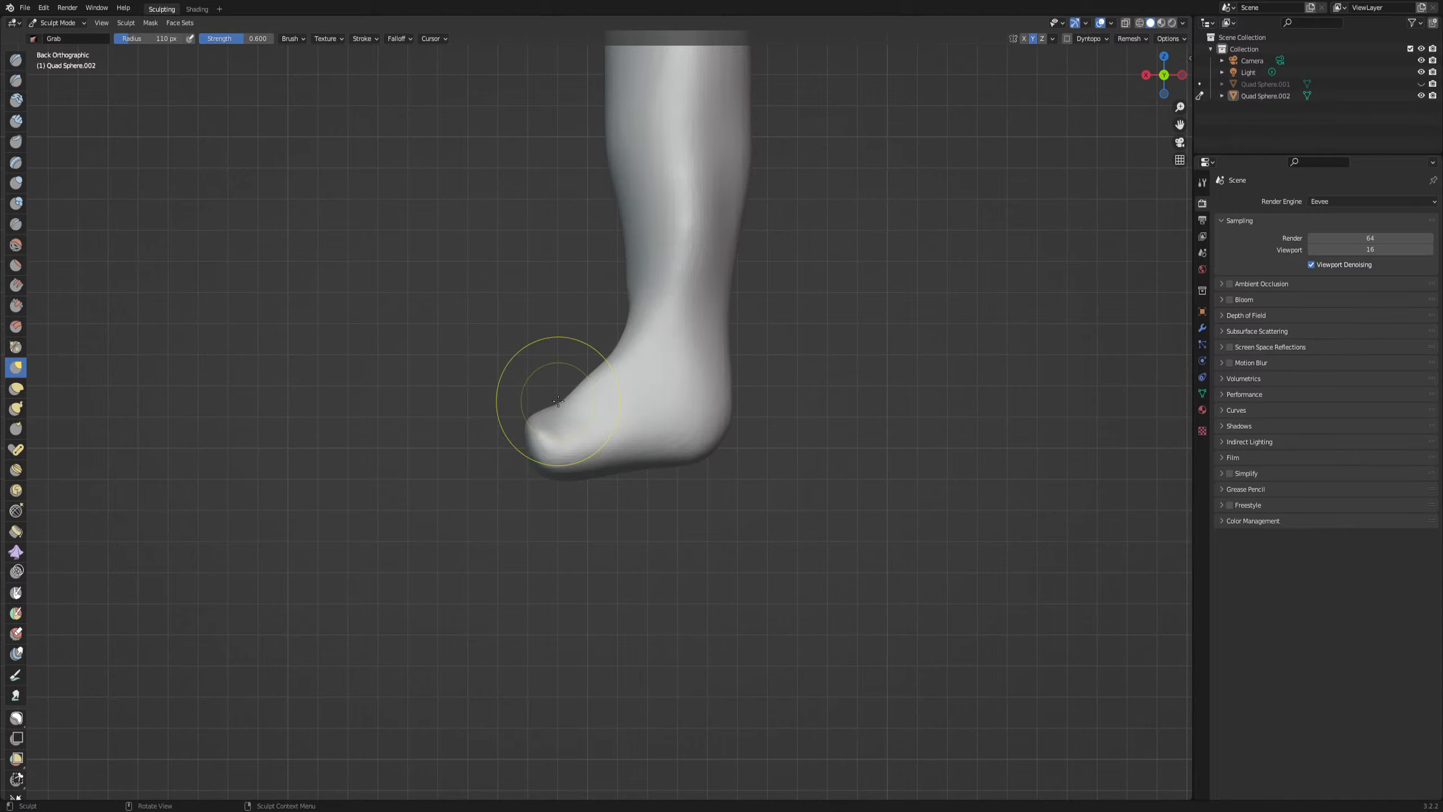
{"action": "middle_click_drag", "start_coordinate": [540, 405], "coordinate": [773, 399]}
{"action": "left_click_drag", "start_coordinate": [560, 399], "coordinate": [573, 393]}
{"action": "middle_click_drag", "start_coordinate": [573, 393], "coordinate": [586, 380]}
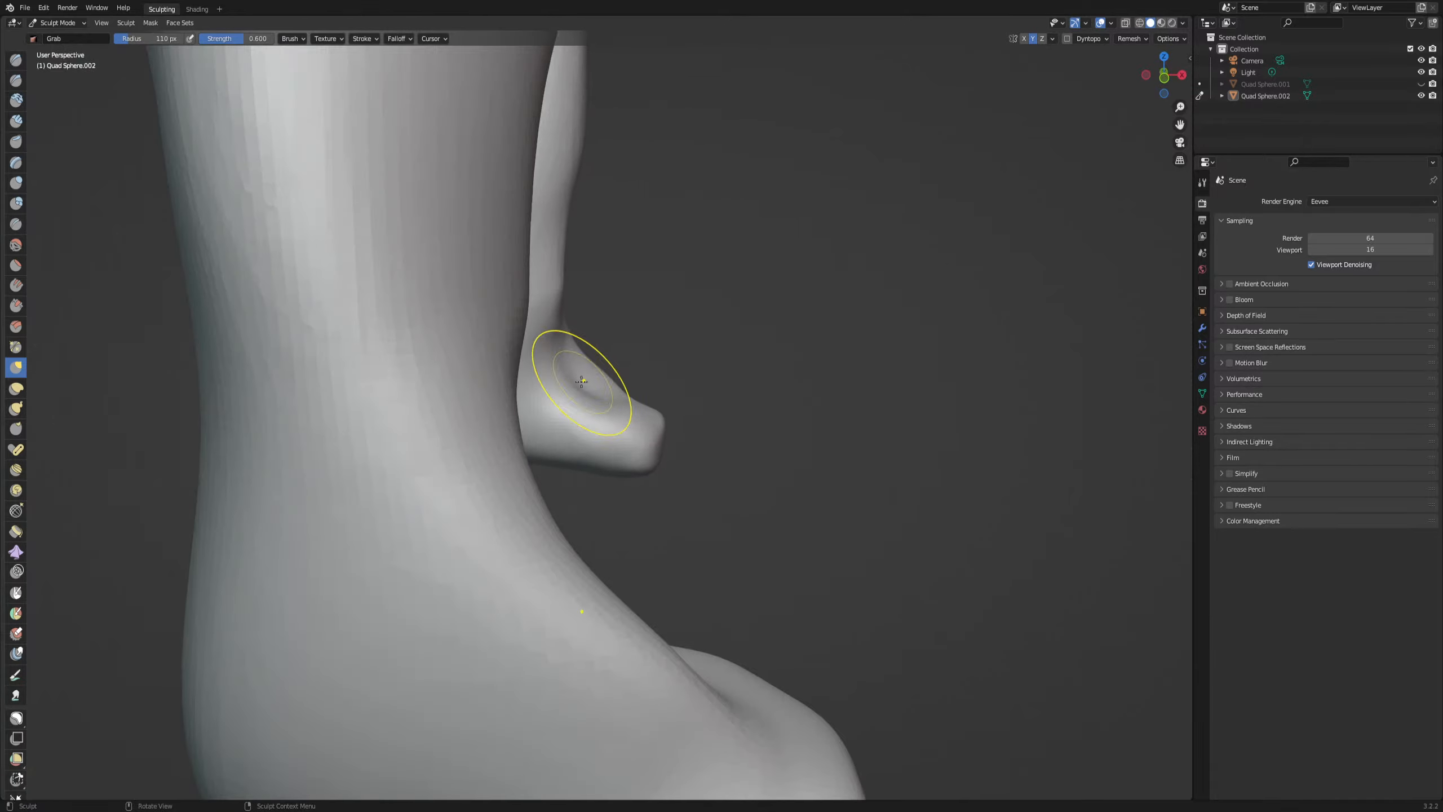
{"action": "left_click_drag", "start_coordinate": [586, 380], "coordinate": [615, 397]}
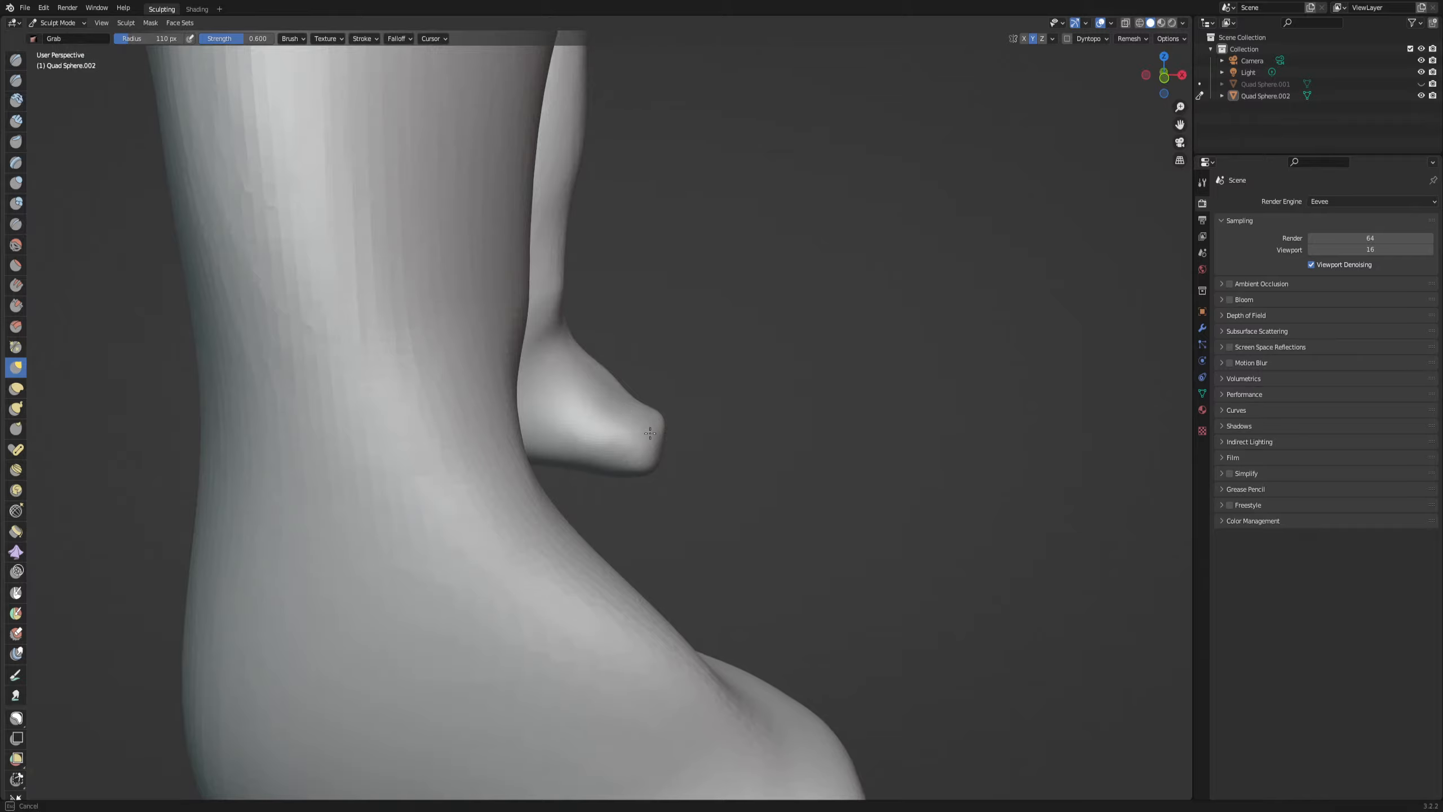
{"action": "mouse_move", "coordinate": [564, 353]}
{"action": "left_mouse_down"}
{"action": "mouse_move", "coordinate": [670, 427]}
{"action": "mouse_move", "coordinate": [610, 401]}
{"action": "left_mouse_up"}
Pull the protruding toe corner in and down and raise the opposite underside to even out the toe end
{"action": "middle_click_drag", "start_coordinate": [724, 429], "coordinate": [599, 480]}
{"action": "left_click_drag", "start_coordinate": [631, 467], "coordinate": [645, 452]}
{"action": "scroll", "coordinate": [674, 426], "scroll_direction": "up", "scroll_amount": 3}
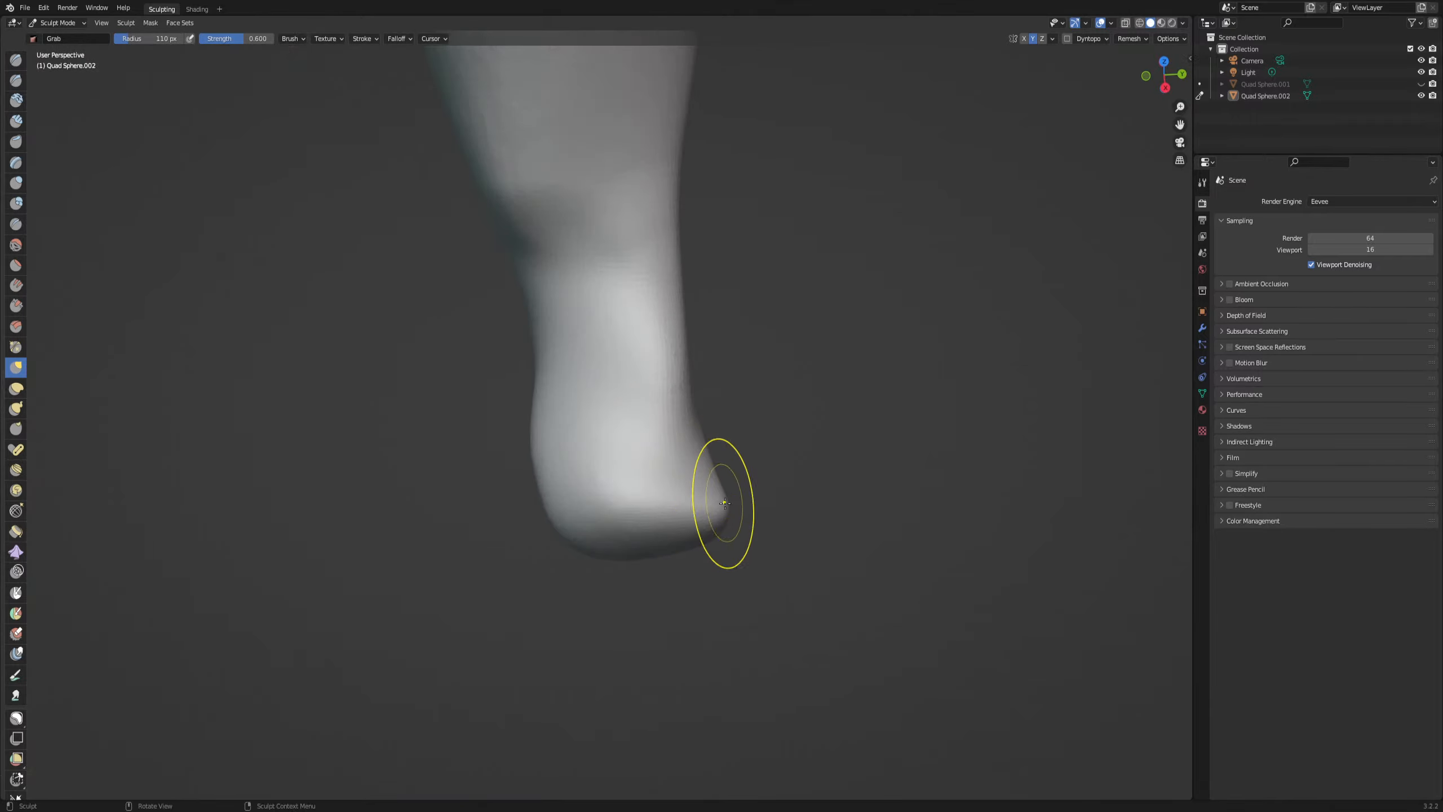
{"action": "left_click_drag", "start_coordinate": [732, 504], "coordinate": [713, 525]}
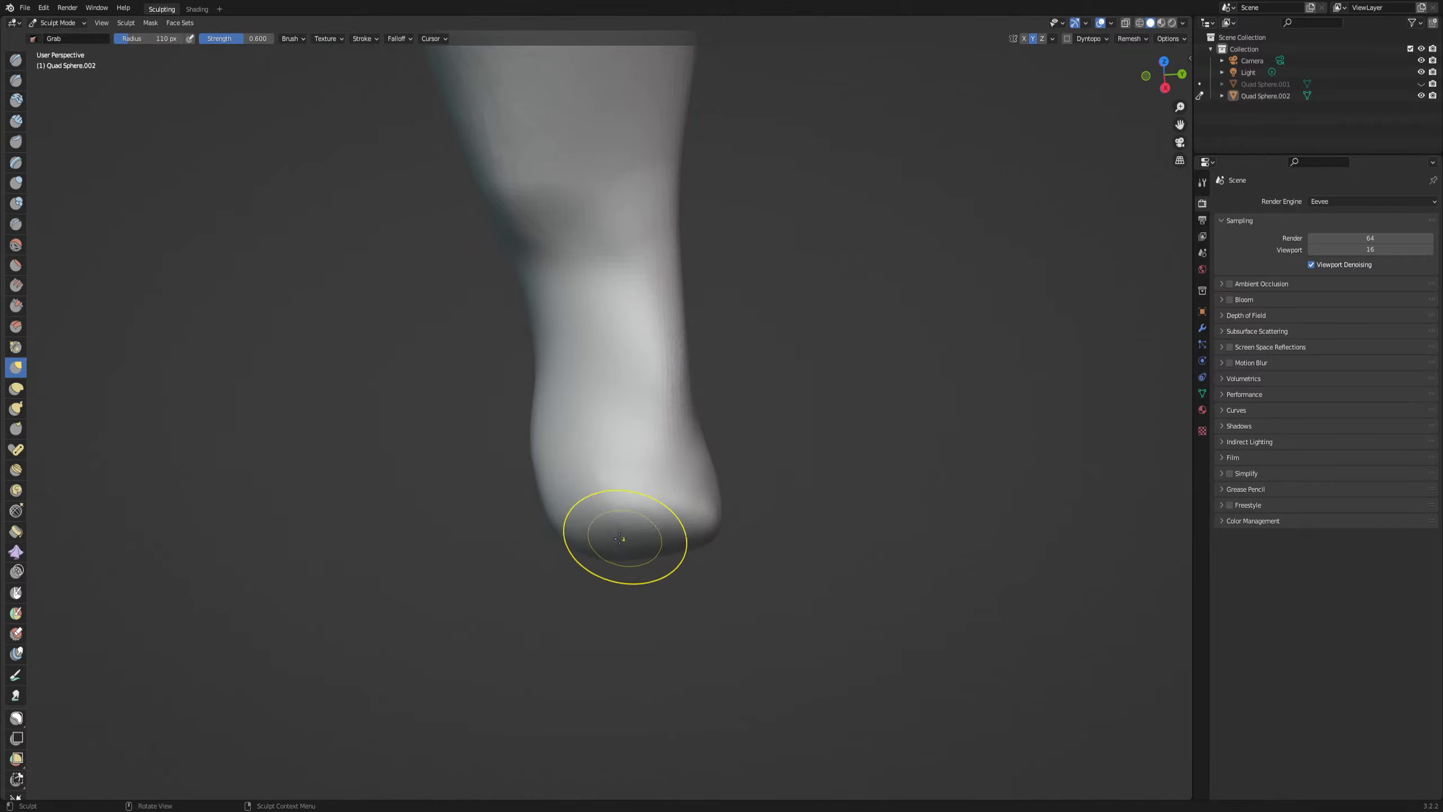
{"action": "mouse_move", "coordinate": [580, 532]}
{"action": "left_mouse_down"}
{"action": "mouse_move", "coordinate": [530, 499]}
{"action": "mouse_move", "coordinate": [539, 459]}
{"action": "mouse_move", "coordinate": [545, 443]}
{"action": "mouse_move", "coordinate": [601, 458]}
{"action": "left_mouse_up"}
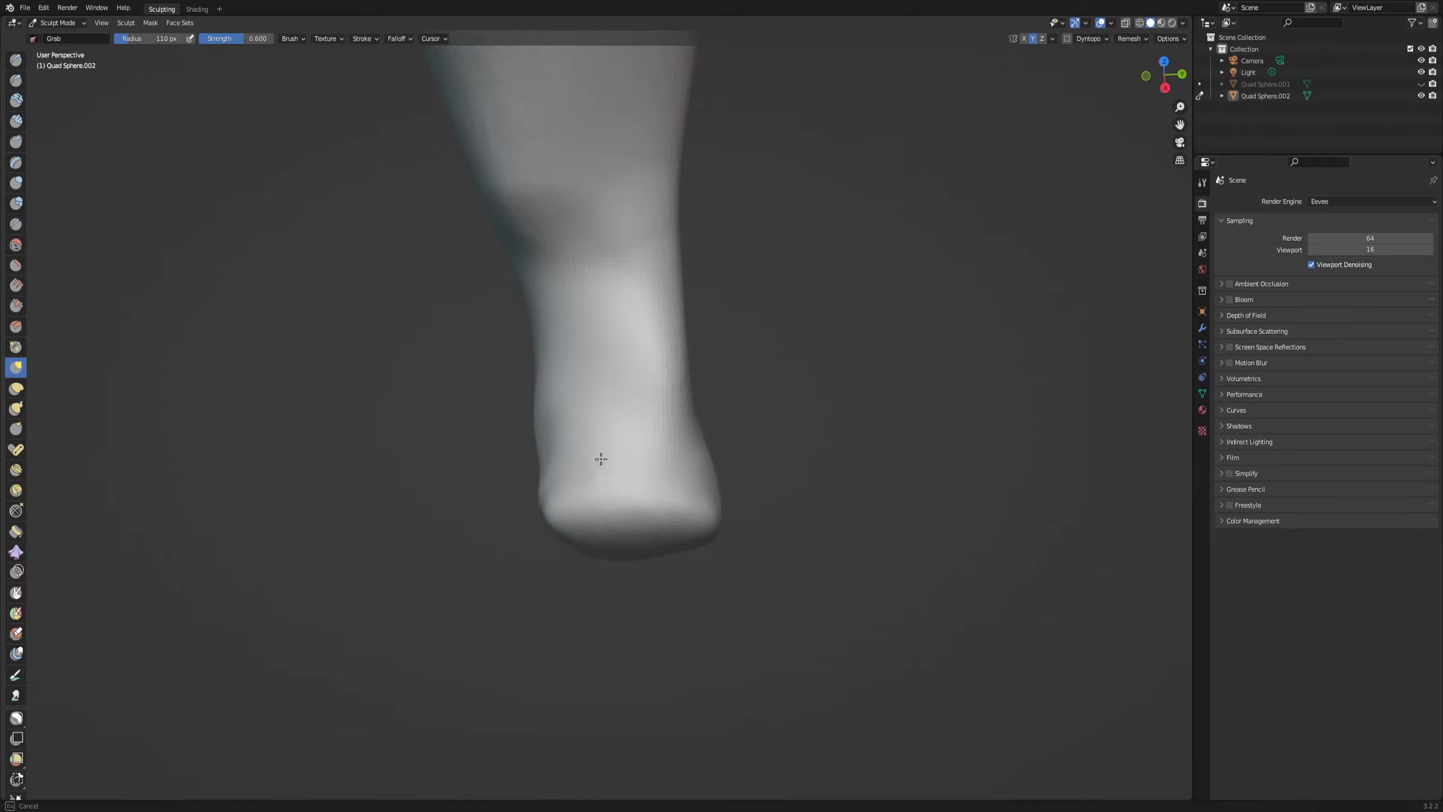
{"action": "left_click_drag", "start_coordinate": [647, 519], "coordinate": [654, 520]}
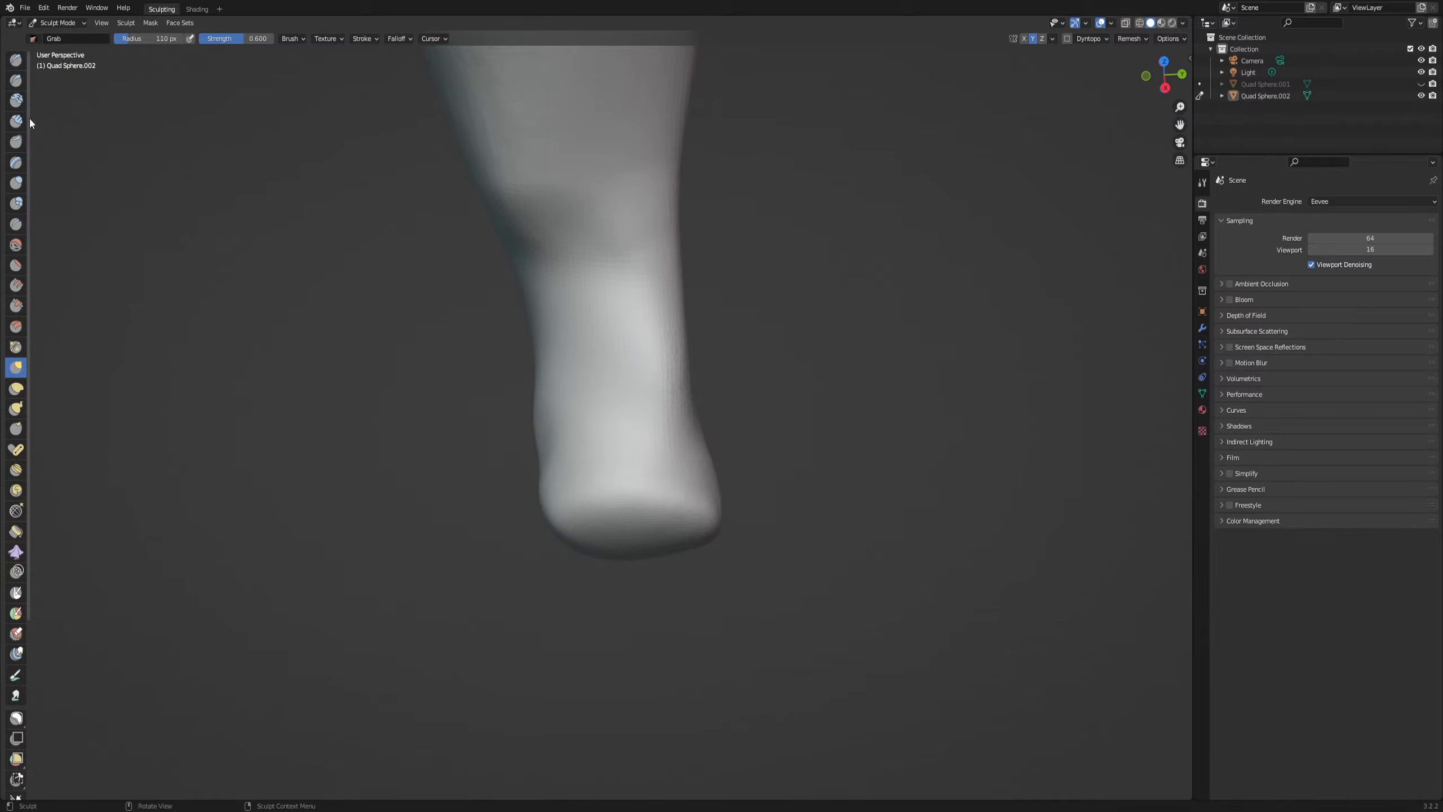
Try carving three toe grooves over the front of the paw with the Draw Sharp brush and undo the last one
{"action": "left_click", "coordinate": [16, 81]}
{"action": "mouse_move", "coordinate": [611, 537]}
{"action": "left_mouse_down"}
{"action": "mouse_move", "coordinate": [599, 548]}
{"action": "mouse_move", "coordinate": [587, 507]}
{"action": "mouse_move", "coordinate": [596, 461]}
{"action": "left_mouse_up"}
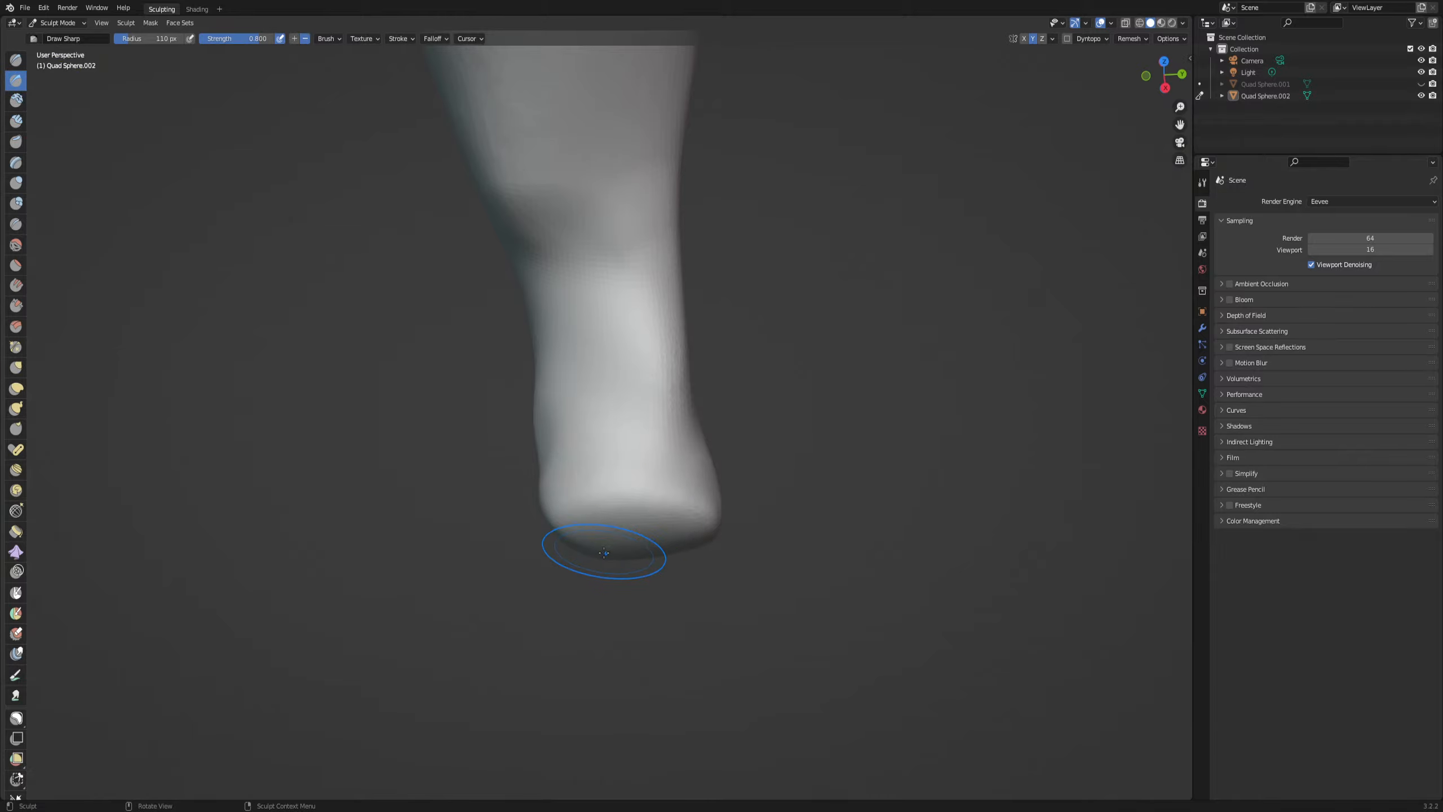
{"action": "mouse_move", "coordinate": [612, 554]}
{"action": "left_mouse_down"}
{"action": "mouse_move", "coordinate": [593, 455]}
{"action": "mouse_move", "coordinate": [663, 468]}
{"action": "mouse_move", "coordinate": [667, 537]}
{"action": "left_mouse_up"}
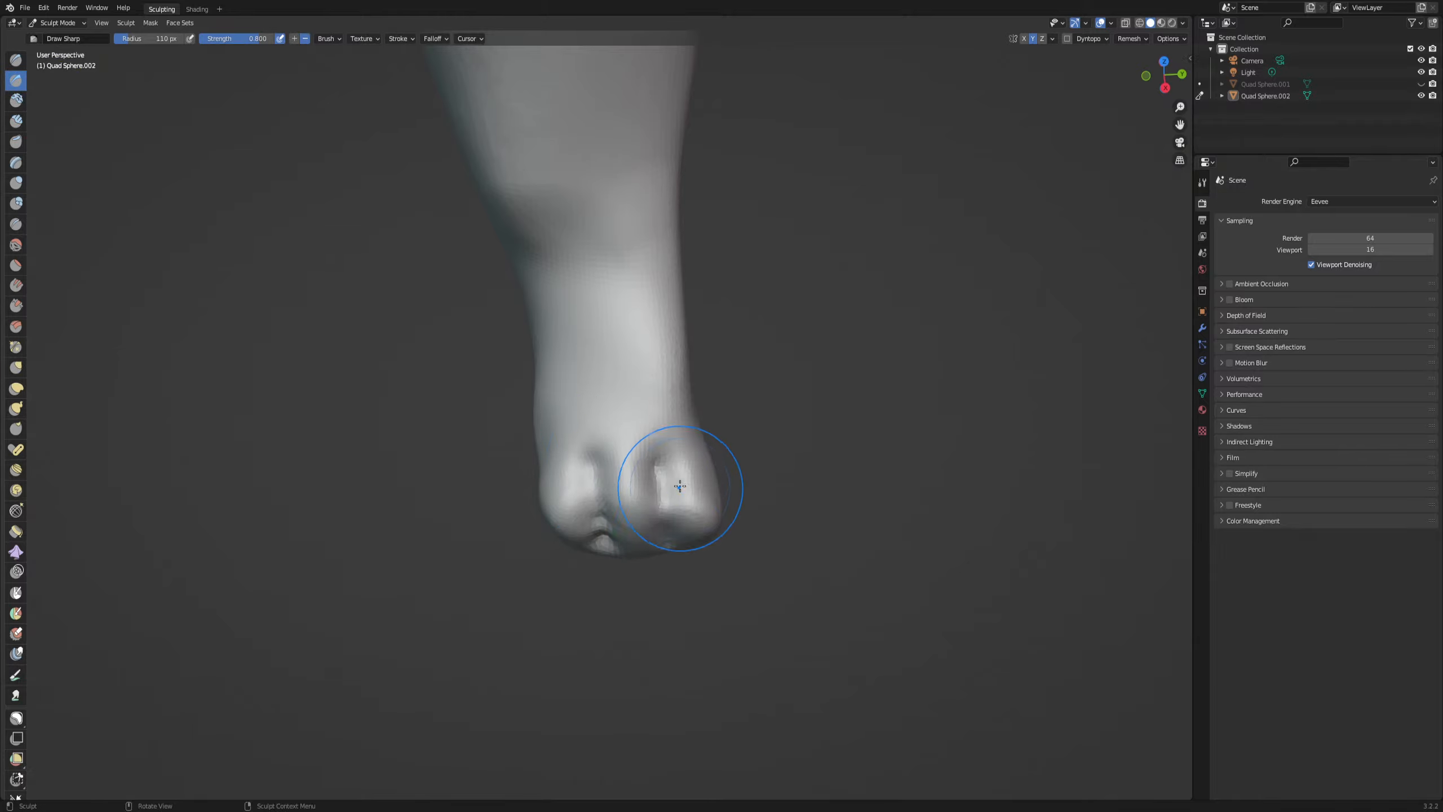
{"action": "left_click_drag", "start_coordinate": [680, 465], "coordinate": [717, 525]}
{"action": "mouse_move", "coordinate": [727, 529]}
{"action": "middle_mouse_down"}
{"action": "mouse_move", "coordinate": [650, 499]}
{"action": "mouse_move", "coordinate": [681, 492]}
{"action": "mouse_move", "coordinate": [736, 437]}
{"action": "mouse_move", "coordinate": [708, 415]}
{"action": "middle_mouse_up"}
{"action": "scroll", "coordinate": [653, 499], "scroll_direction": "up", "scroll_amount": 4}
{"action": "key", "text": "ctrl+z"}
Try cutting the side and middle toe grooves from a closer view with Draw Sharp, then undo the toe grooves
{"action": "scroll", "coordinate": [667, 516], "scroll_direction": "down", "scroll_amount": 3}
{"action": "mouse_move", "coordinate": [705, 414]}
{"action": "left_mouse_down"}
{"action": "mouse_move", "coordinate": [696, 568]}
{"action": "mouse_move", "coordinate": [715, 676]}
{"action": "left_mouse_up"}
{"action": "mouse_move", "coordinate": [749, 625]}
{"action": "middle_mouse_down"}
{"action": "mouse_move", "coordinate": [796, 564]}
{"action": "mouse_move", "coordinate": [789, 603]}
{"action": "mouse_move", "coordinate": [670, 590]}
{"action": "middle_mouse_up"}
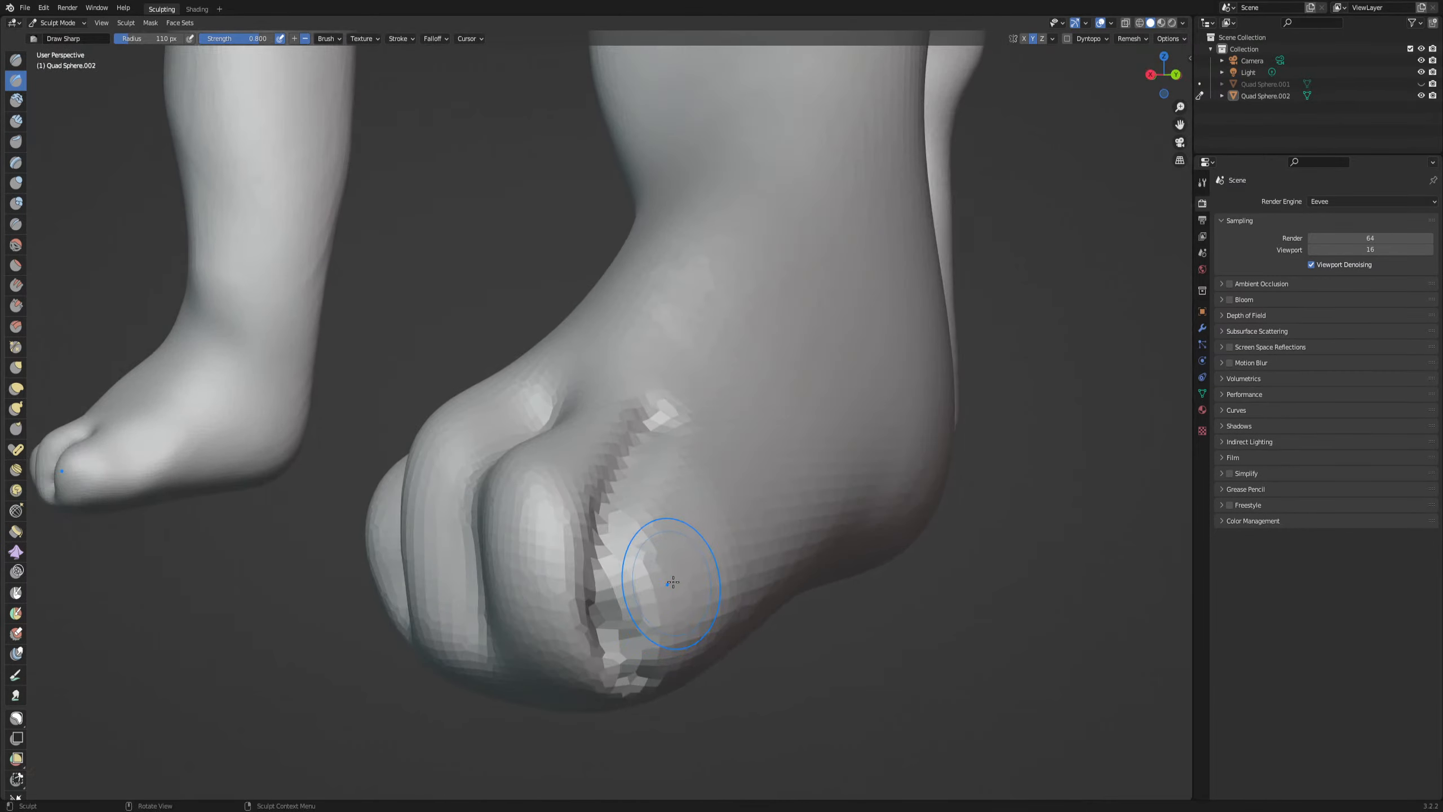
{"action": "middle_click_drag", "start_coordinate": [814, 618], "coordinate": [894, 660]}
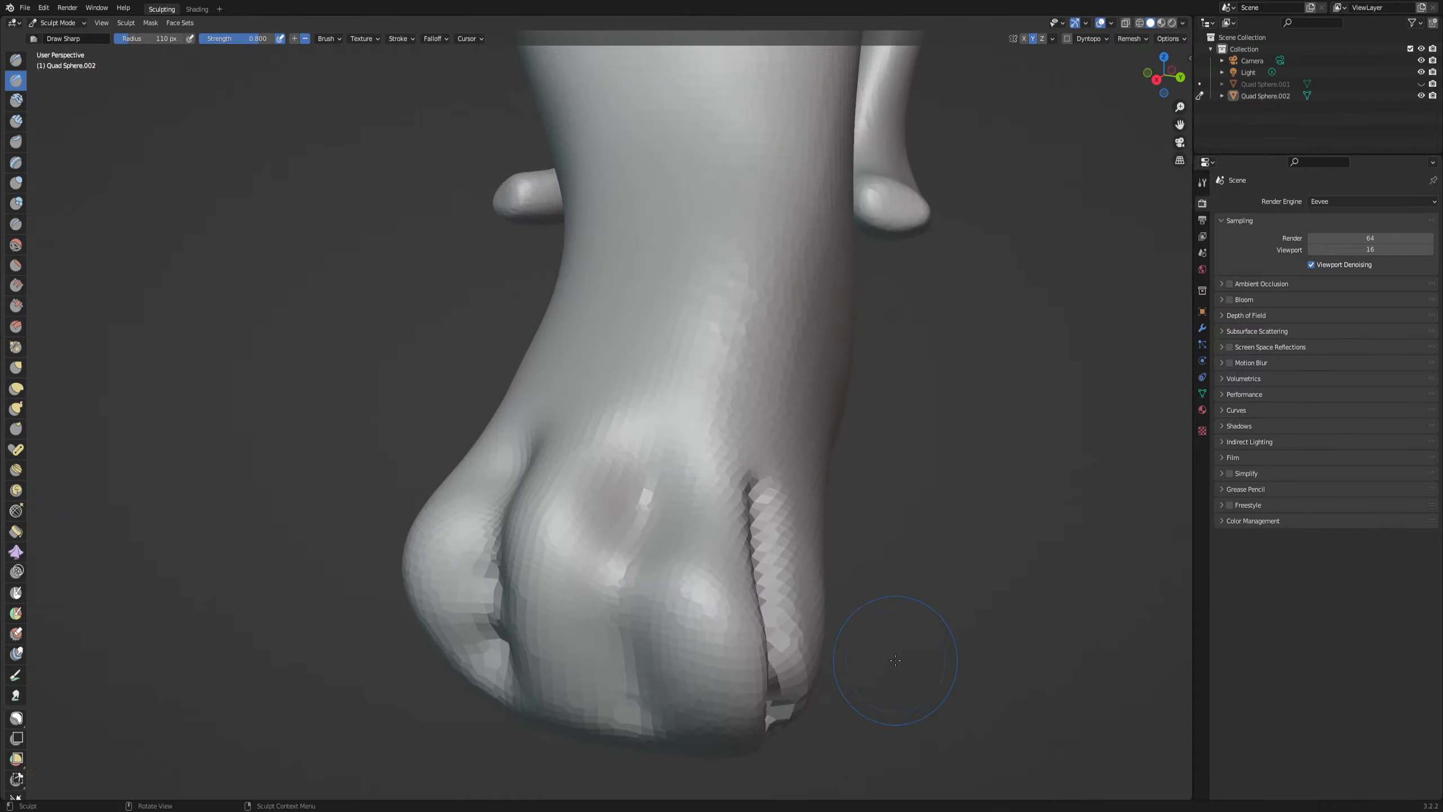
{"action": "middle_click_drag", "start_coordinate": [670, 523], "coordinate": [686, 457]}
{"action": "left_click_drag", "start_coordinate": [686, 450], "coordinate": [687, 683]}
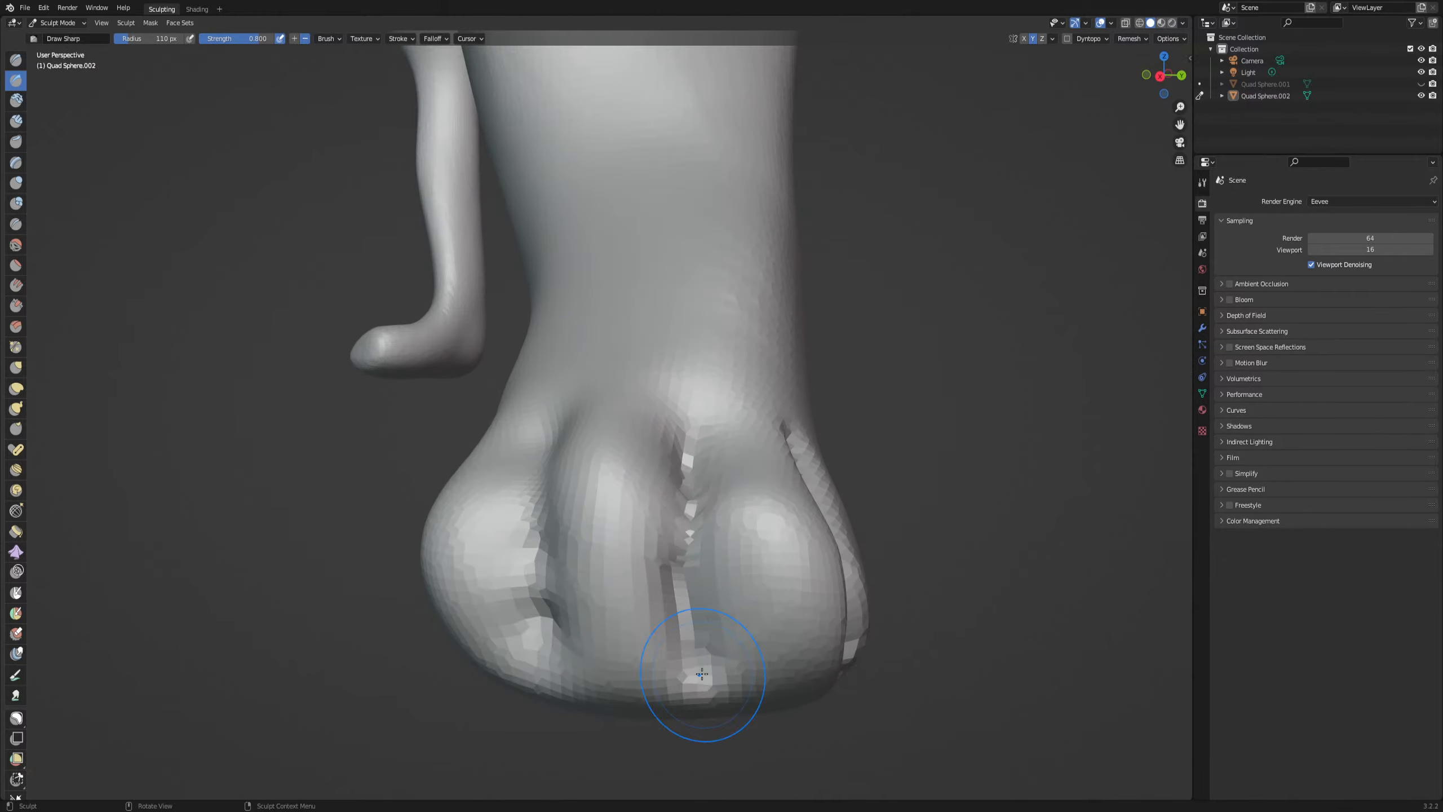
{"action": "middle_click_drag", "start_coordinate": [686, 683], "coordinate": [654, 524]}
{"action": "key", "text": "ctrl+z"}
{"action": "key", "text": "ctrl+z"}
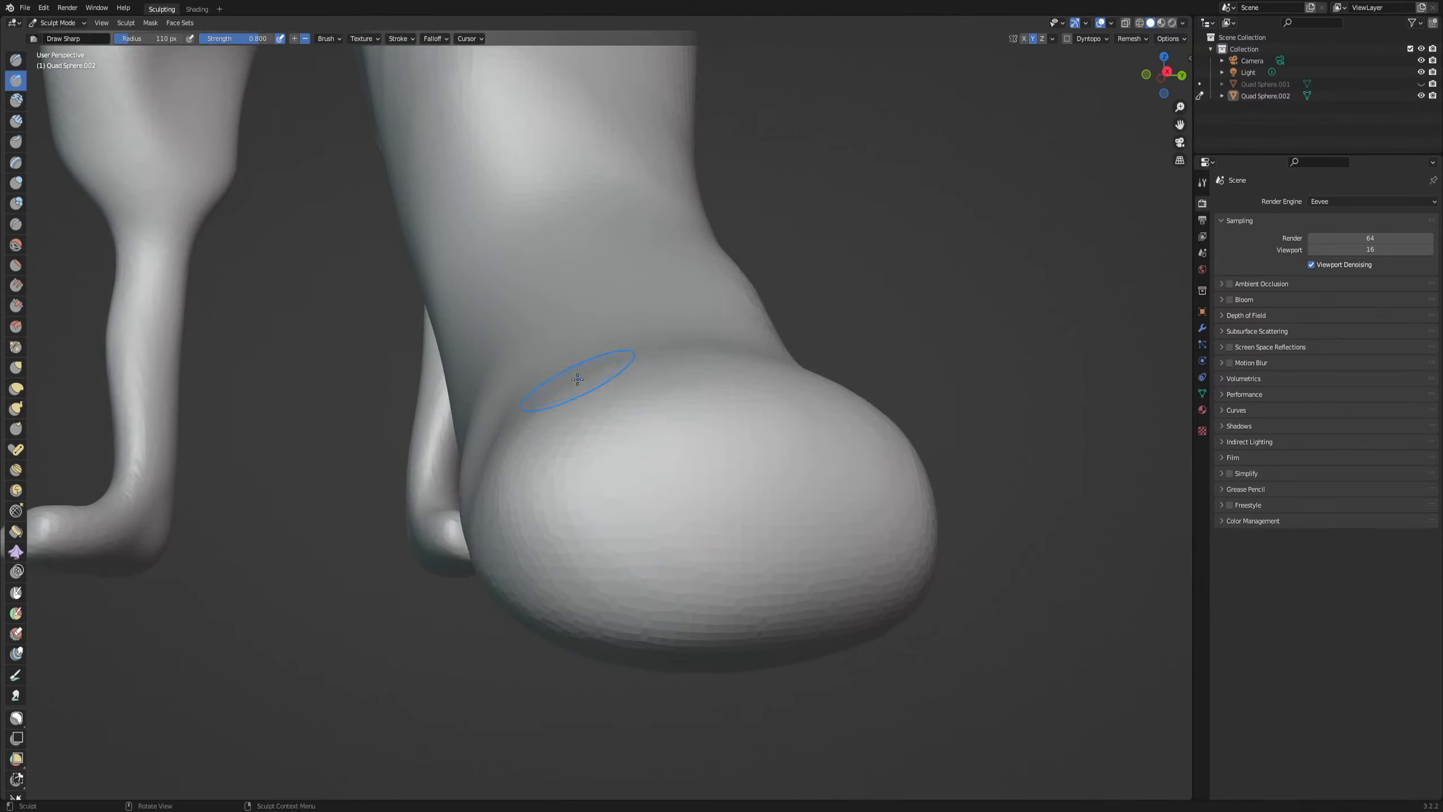
Try to cut one deep groove around the toe end onto the sole with repeated Draw Sharp strokes
{"action": "mouse_move", "coordinate": [575, 395]}
{"action": "left_mouse_down"}
{"action": "mouse_move", "coordinate": [623, 625]}
{"action": "mouse_move", "coordinate": [602, 421]}
{"action": "mouse_move", "coordinate": [634, 459]}
{"action": "left_mouse_up"}
{"action": "middle_click_drag", "start_coordinate": [634, 460], "coordinate": [619, 399]}
{"action": "left_click_drag", "start_coordinate": [571, 327], "coordinate": [572, 434]}
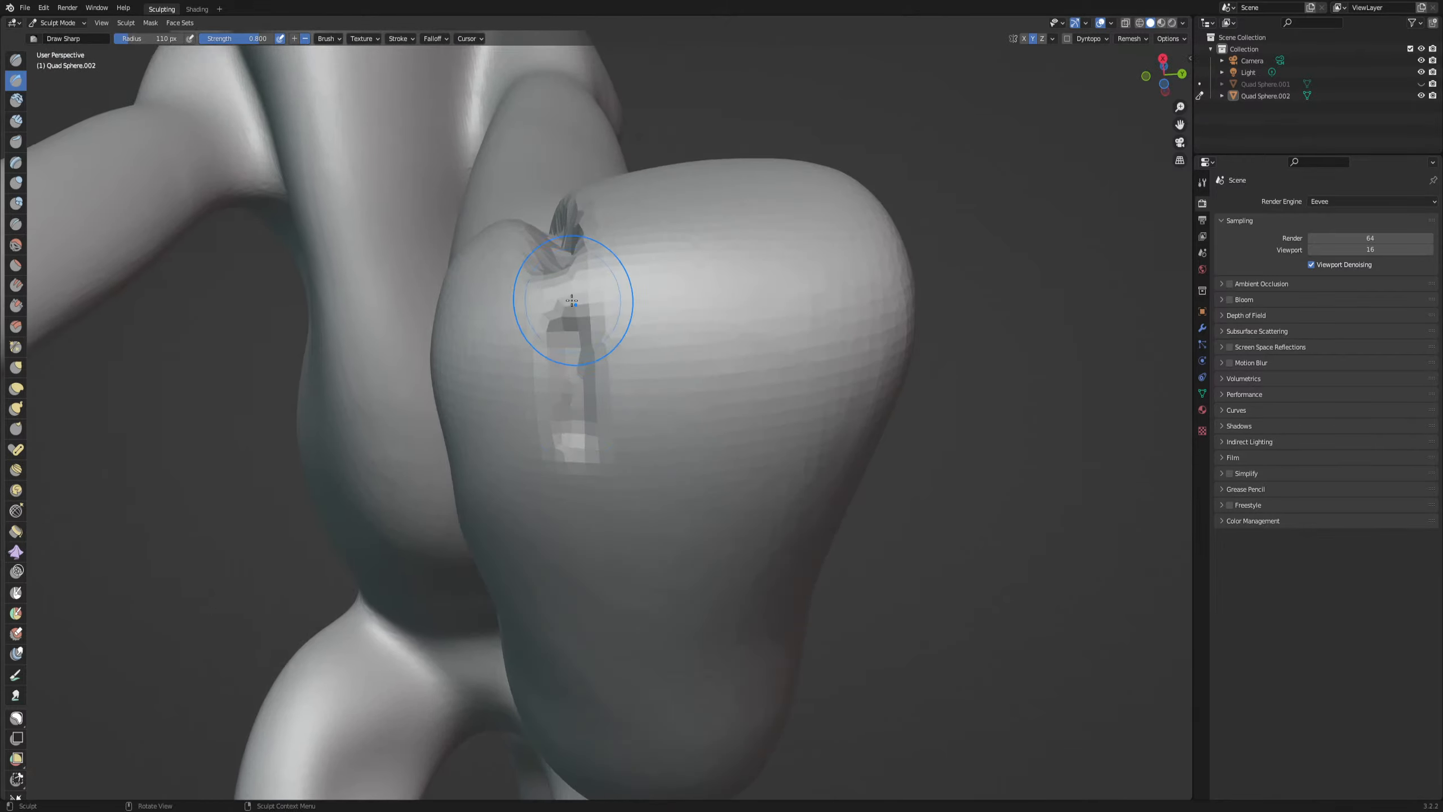
{"action": "mouse_move", "coordinate": [574, 299]}
{"action": "left_mouse_down"}
{"action": "mouse_move", "coordinate": [571, 333]}
{"action": "mouse_move", "coordinate": [570, 242]}
{"action": "left_mouse_up"}
{"action": "mouse_move", "coordinate": [572, 325]}
{"action": "left_mouse_down"}
{"action": "mouse_move", "coordinate": [570, 250]}
{"action": "mouse_move", "coordinate": [574, 480]}
{"action": "left_mouse_up"}
{"action": "left_click_drag", "start_coordinate": [568, 296], "coordinate": [579, 555]}
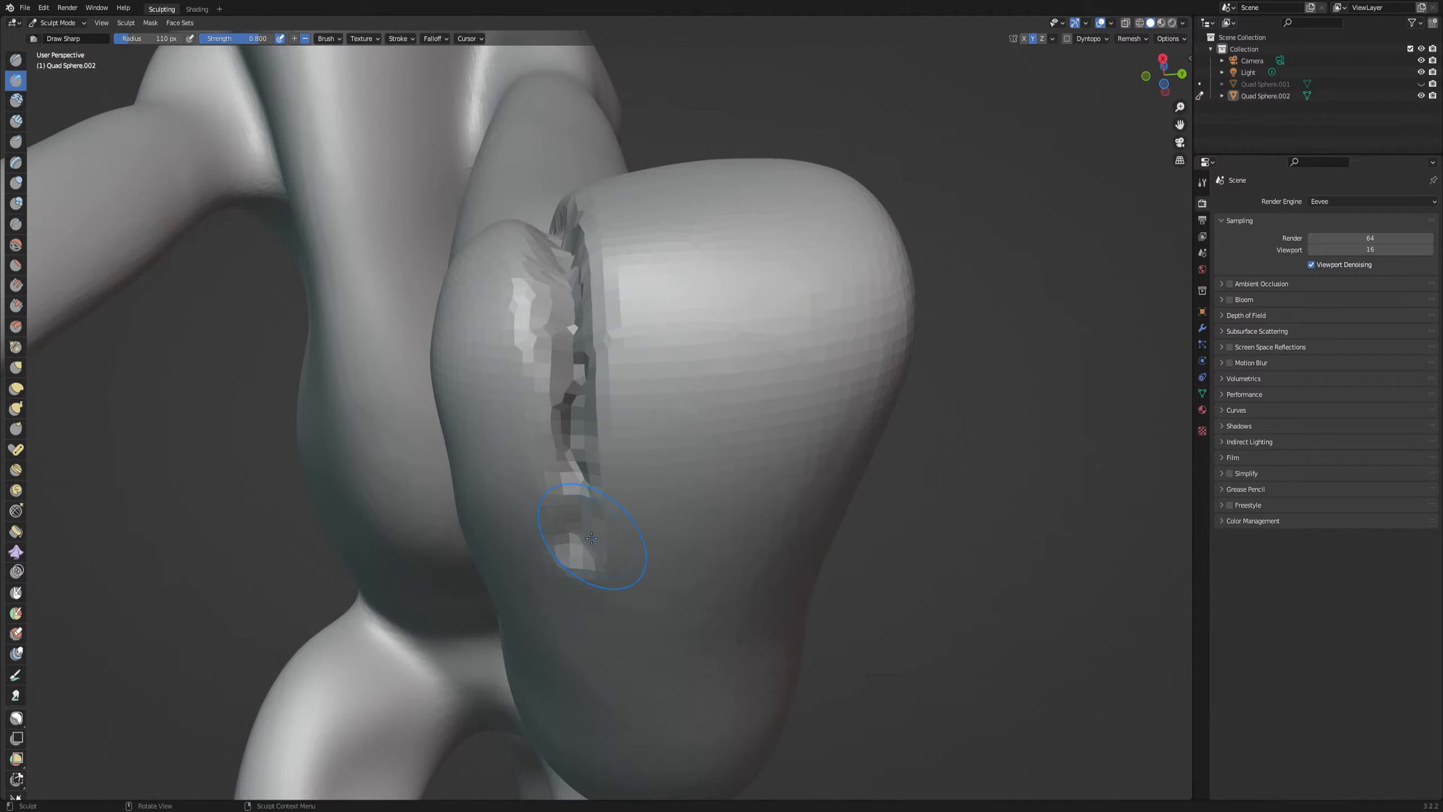
Extend the single toe groove further along the paw with Draw Sharp, then undo the groove strokes
{"action": "middle_click_drag", "start_coordinate": [591, 550], "coordinate": [607, 515]}
{"action": "mouse_move", "coordinate": [607, 516]}
{"action": "left_mouse_down"}
{"action": "mouse_move", "coordinate": [583, 580]}
{"action": "mouse_move", "coordinate": [585, 512]}
{"action": "mouse_move", "coordinate": [596, 531]}
{"action": "left_mouse_up"}
{"action": "mouse_move", "coordinate": [596, 532]}
{"action": "middle_mouse_down"}
{"action": "mouse_move", "coordinate": [676, 547]}
{"action": "mouse_move", "coordinate": [696, 526]}
{"action": "mouse_move", "coordinate": [654, 505]}
{"action": "middle_mouse_up"}
{"action": "left_click_drag", "start_coordinate": [627, 480], "coordinate": [549, 499]}
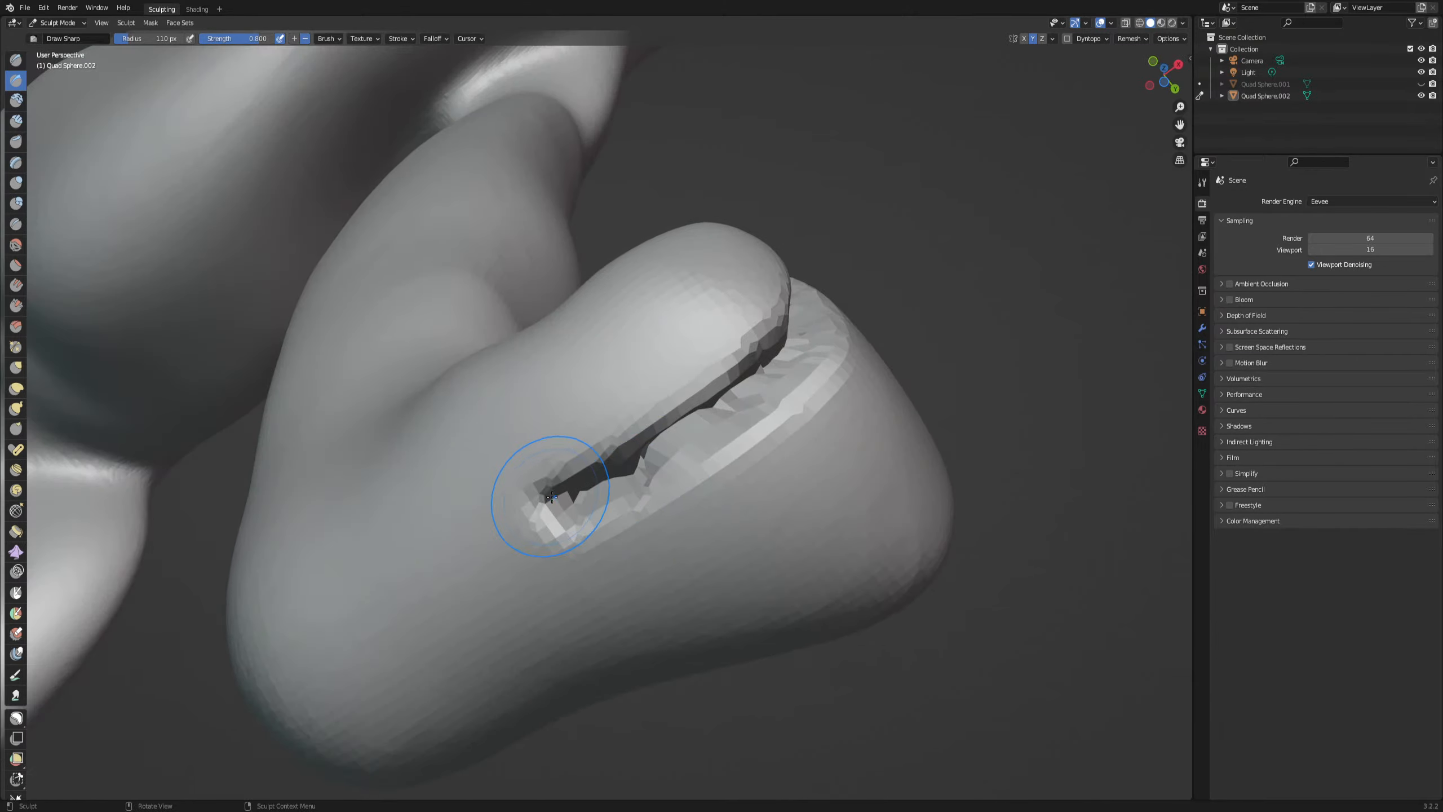
{"action": "mouse_move", "coordinate": [668, 471]}
{"action": "middle_mouse_down"}
{"action": "mouse_move", "coordinate": [720, 560]}
{"action": "mouse_move", "coordinate": [597, 515]}
{"action": "mouse_move", "coordinate": [603, 673]}
{"action": "middle_mouse_up"}
{"action": "scroll", "coordinate": [606, 601], "scroll_direction": "down", "scroll_amount": 5}
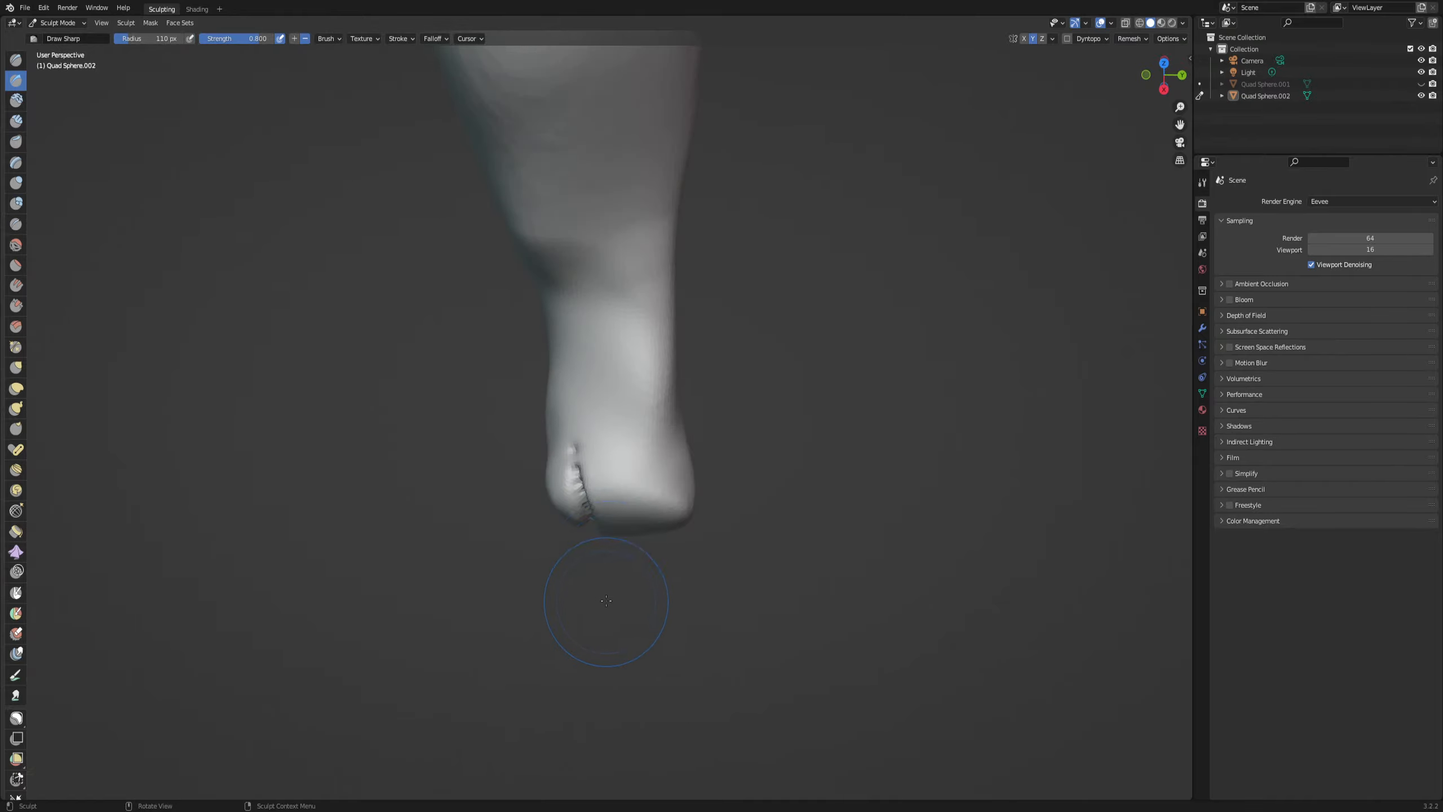
{"action": "left_click_drag", "start_coordinate": [577, 500], "coordinate": [578, 468]}
{"action": "key", "text": "ctrl+z"}
{"action": "key", "text": "ctrl+z"}
Try carving two toe grooves upward from the toe tips with Draw Sharp and inspect them from below
{"action": "left_click_drag", "start_coordinate": [591, 506], "coordinate": [588, 479]}
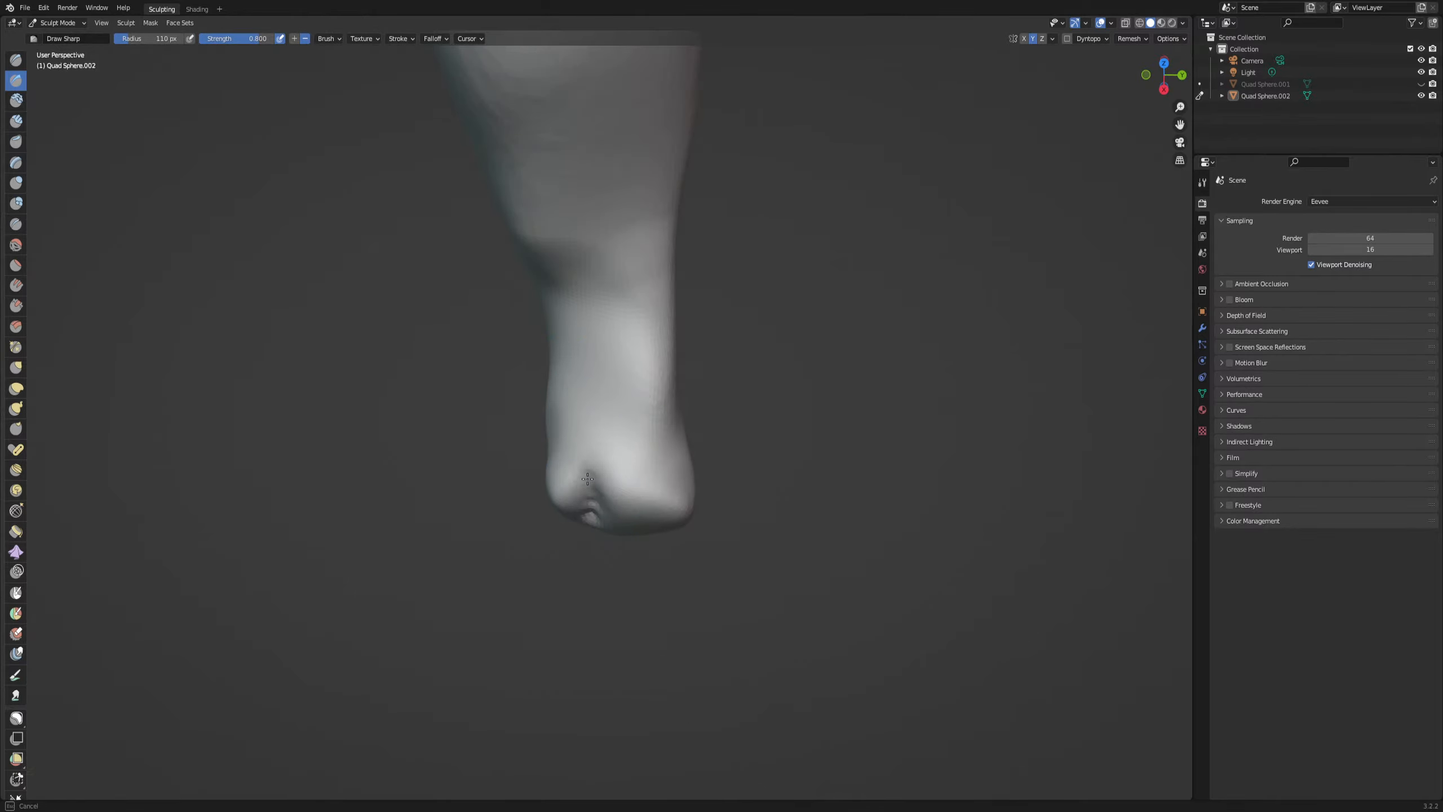
{"action": "left_click_drag", "start_coordinate": [637, 522], "coordinate": [641, 435]}
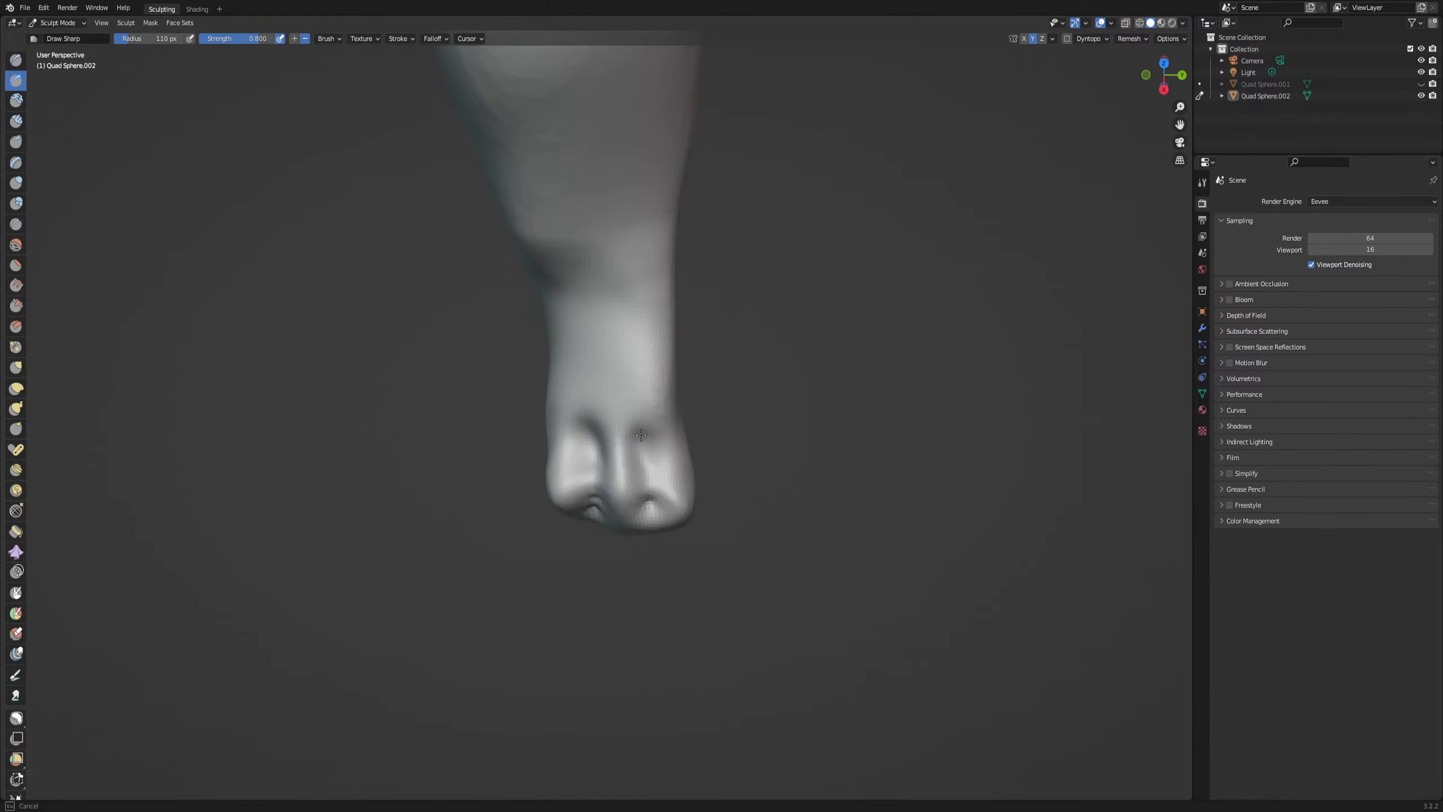
{"action": "mouse_move", "coordinate": [698, 509]}
{"action": "middle_mouse_down"}
{"action": "mouse_move", "coordinate": [674, 423]}
{"action": "mouse_move", "coordinate": [661, 489]}
{"action": "mouse_move", "coordinate": [663, 439]}
{"action": "mouse_move", "coordinate": [631, 447]}
{"action": "middle_mouse_up"}
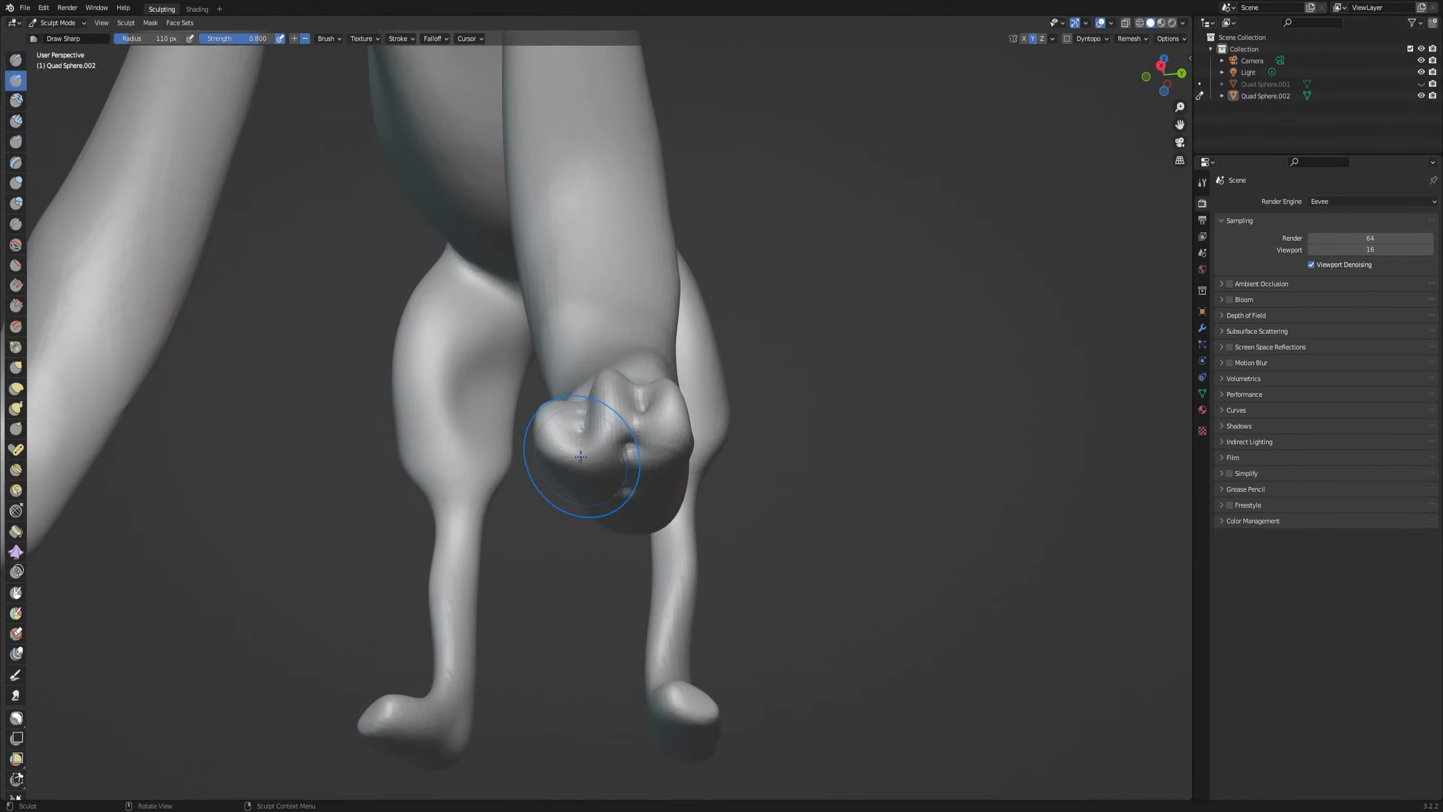
{"action": "mouse_move", "coordinate": [603, 568]}
{"action": "middle_mouse_down"}
{"action": "mouse_move", "coordinate": [647, 419]}
{"action": "mouse_move", "coordinate": [616, 432]}
{"action": "mouse_move", "coordinate": [600, 552]}
{"action": "mouse_move", "coordinate": [548, 554]}
{"action": "mouse_move", "coordinate": [658, 517]}
{"action": "middle_mouse_up"}
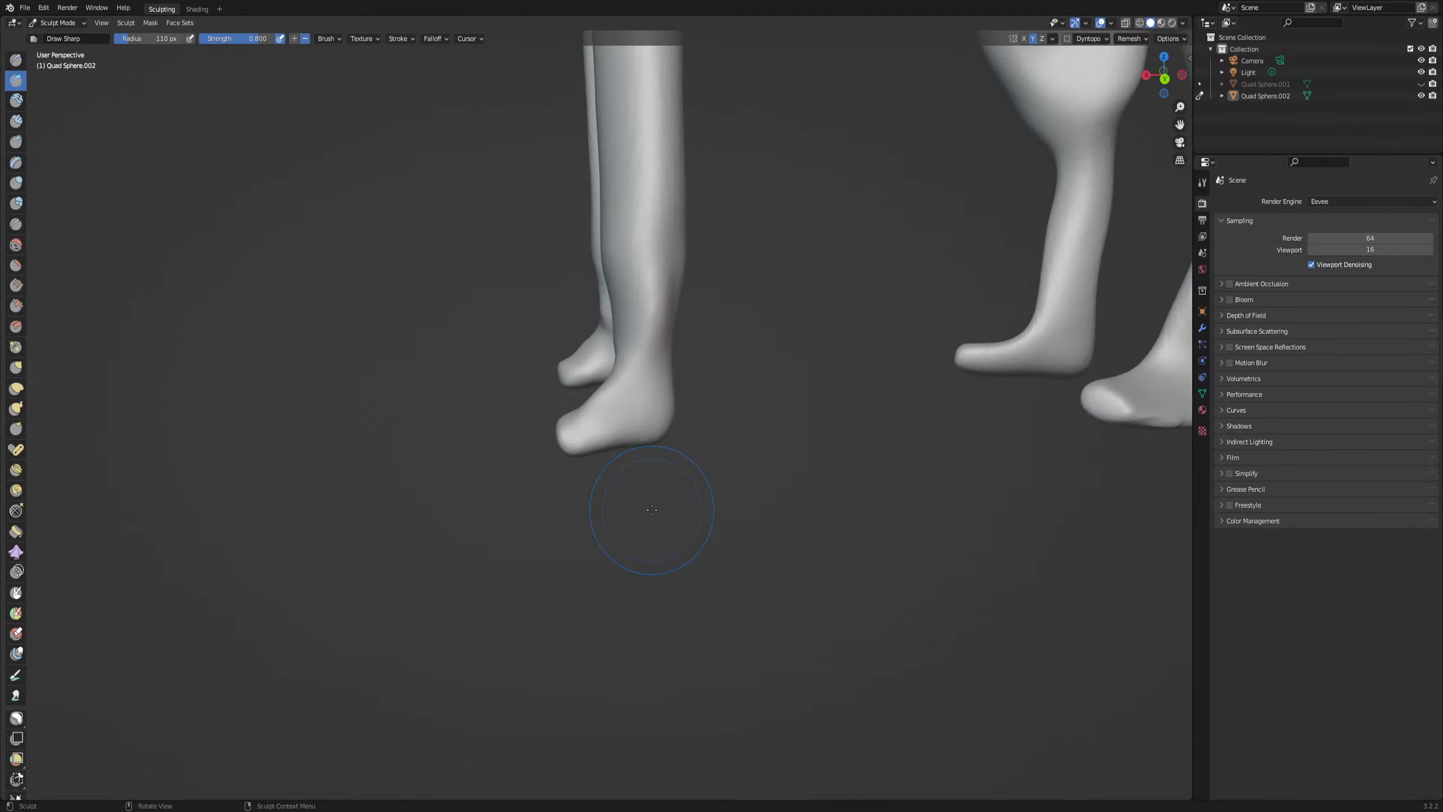
Switch to Object Mode and hide the sculpted animal
{"action": "scroll", "coordinate": [651, 510], "scroll_direction": "down", "scroll_amount": 6}
{"action": "mouse_move", "coordinate": [652, 510]}
{"action": "middle_mouse_down"}
{"action": "mouse_move", "coordinate": [852, 501]}
{"action": "mouse_move", "coordinate": [629, 498]}
{"action": "mouse_move", "coordinate": [648, 484]}
{"action": "middle_mouse_up"}
{"action": "left_click", "coordinate": [57, 22]}
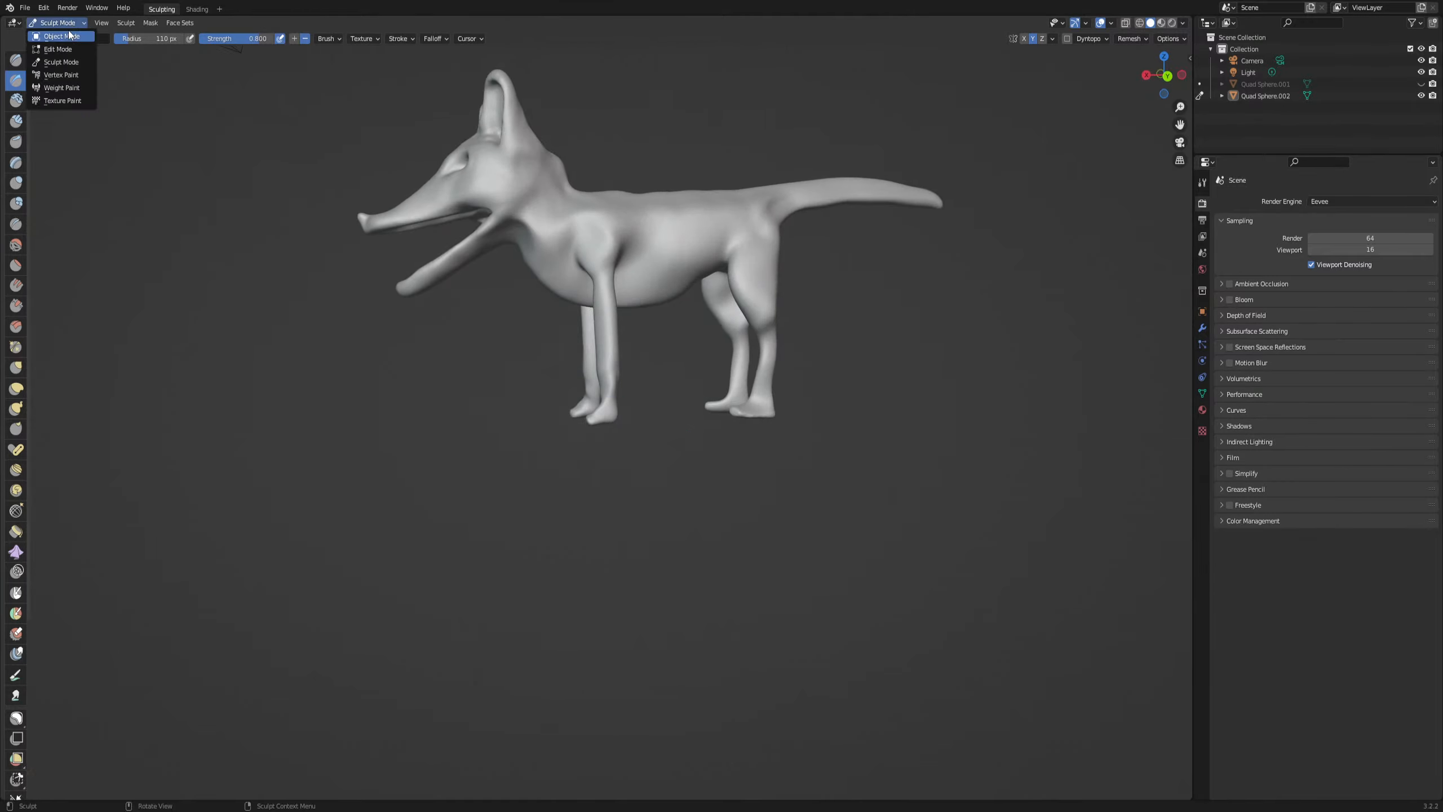
{"action": "left_click", "coordinate": [62, 37]}
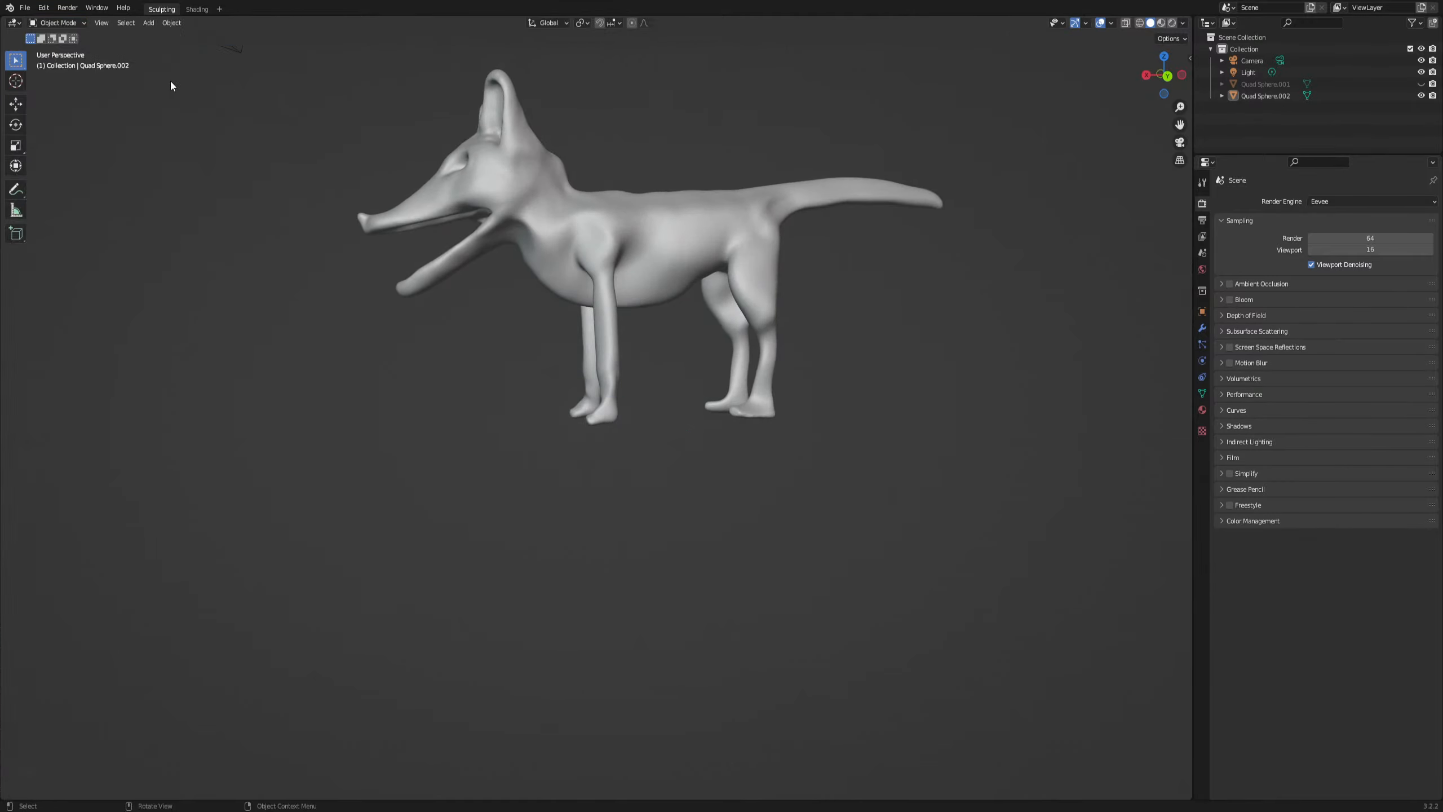
{"action": "left_click", "coordinate": [649, 258]}
{"action": "key", "text": "h"}
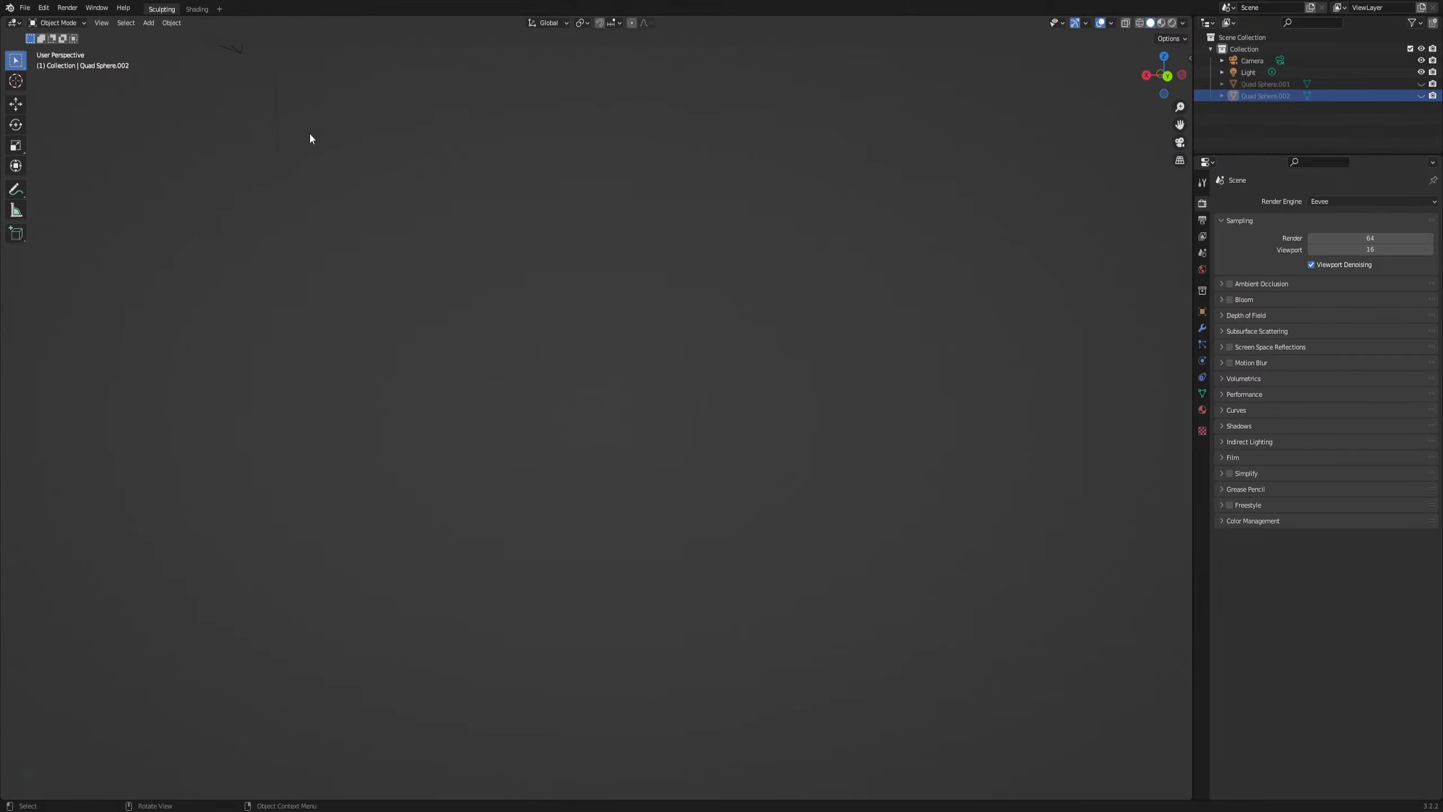
Add a cube mesh, view it from the back, and give it a Subdivision Surface modifier
{"action": "left_click", "coordinate": [148, 23]}
{"action": "mouse_move", "coordinate": [170, 39]}
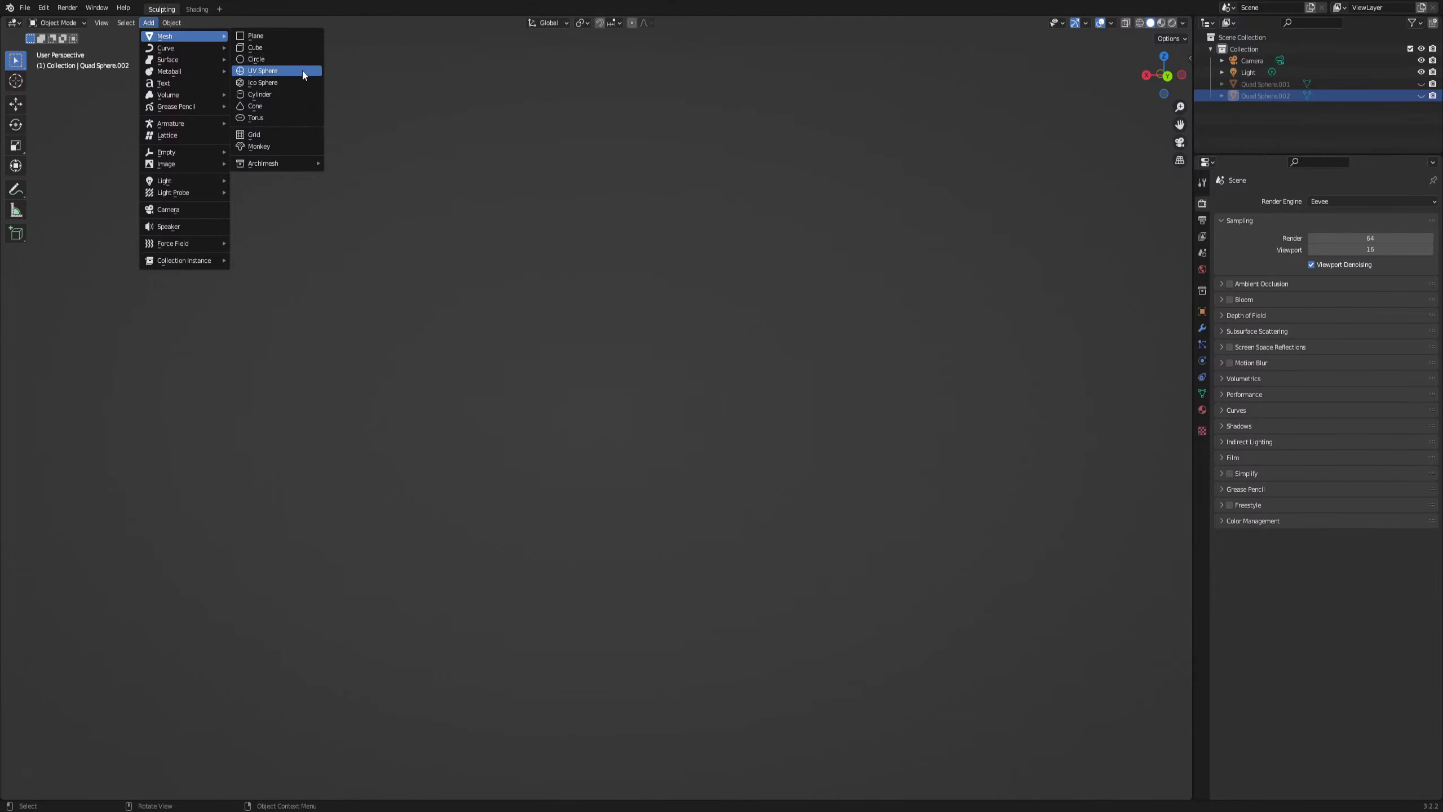
{"action": "left_click", "coordinate": [274, 48]}
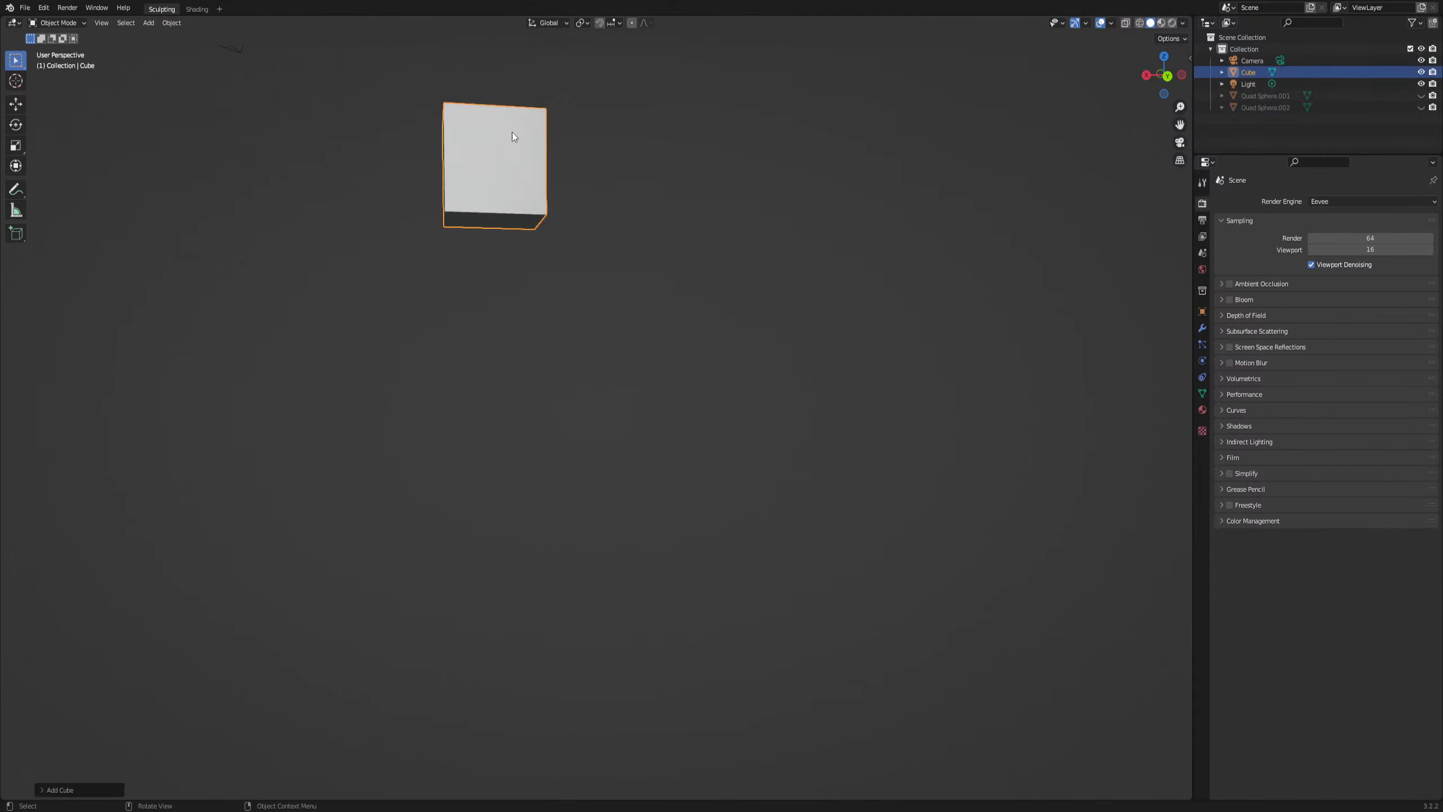
{"action": "key", "text": "ctrl+KP_1"}
{"action": "left_click", "coordinate": [1202, 360]}
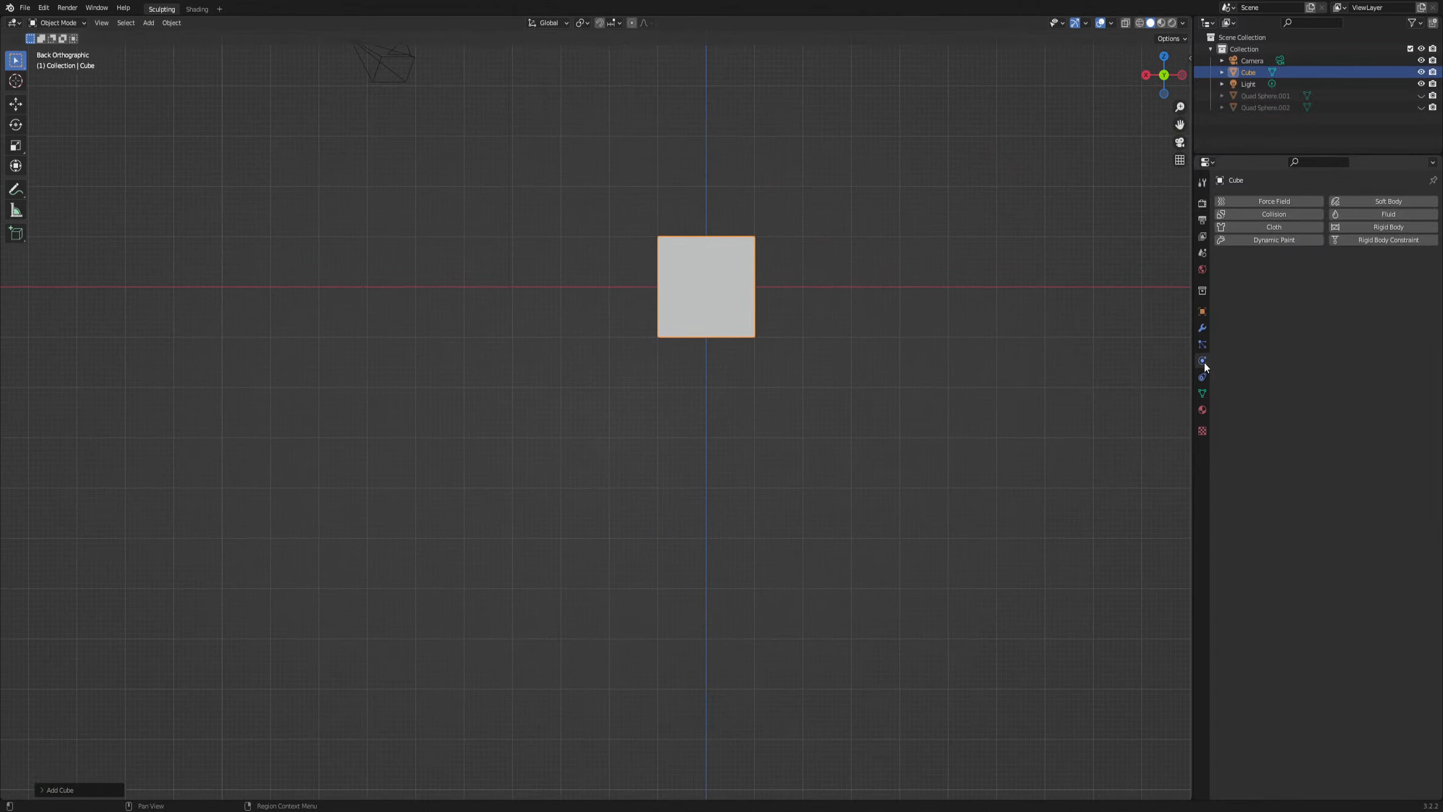
{"action": "left_click", "coordinate": [1202, 344]}
{"action": "left_click", "coordinate": [1202, 328]}
{"action": "left_click", "coordinate": [1342, 202]}
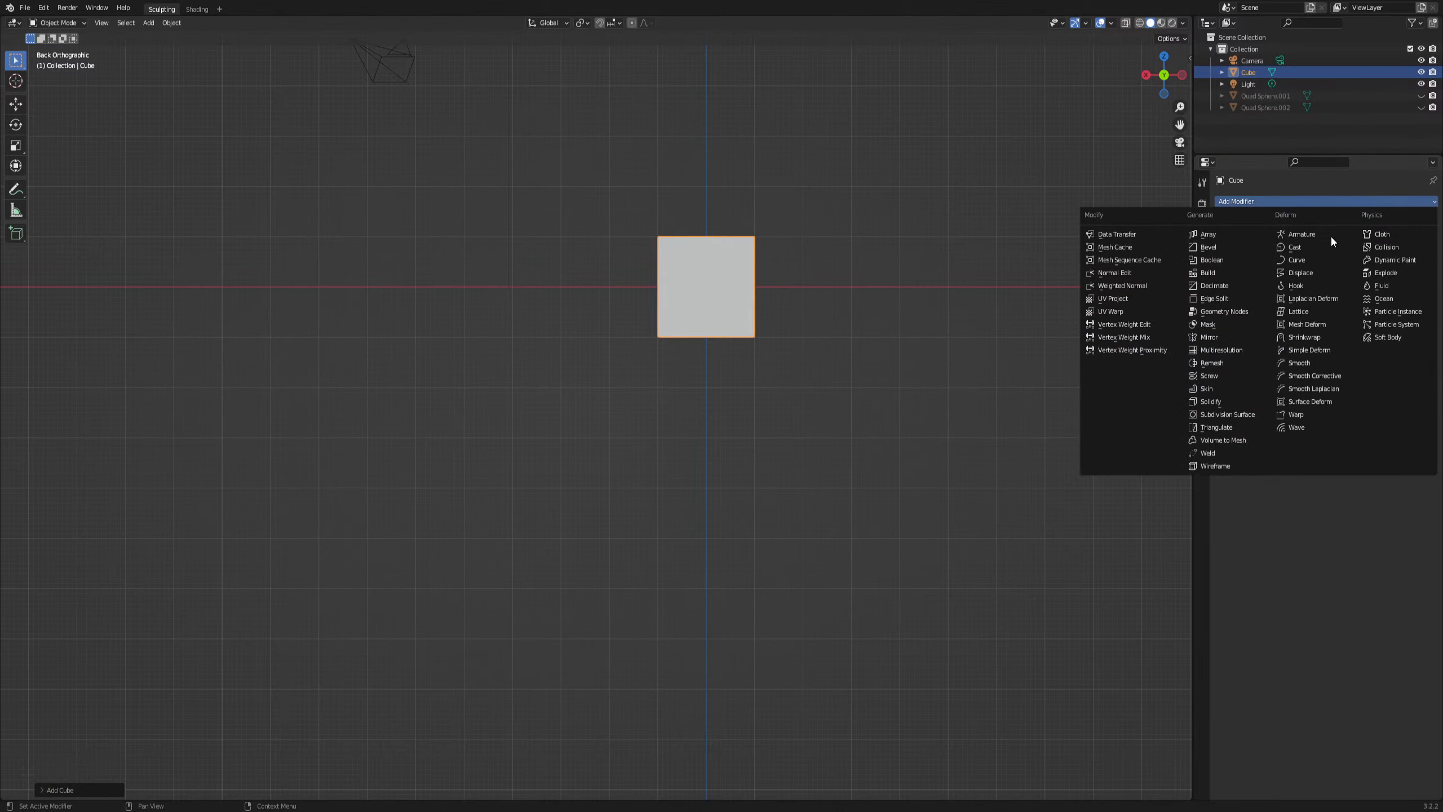
{"action": "left_click", "coordinate": [1249, 413]}
Enter Edit Mode on the new cube
{"action": "left_click", "coordinate": [57, 23]}
{"action": "left_click", "coordinate": [59, 52]}
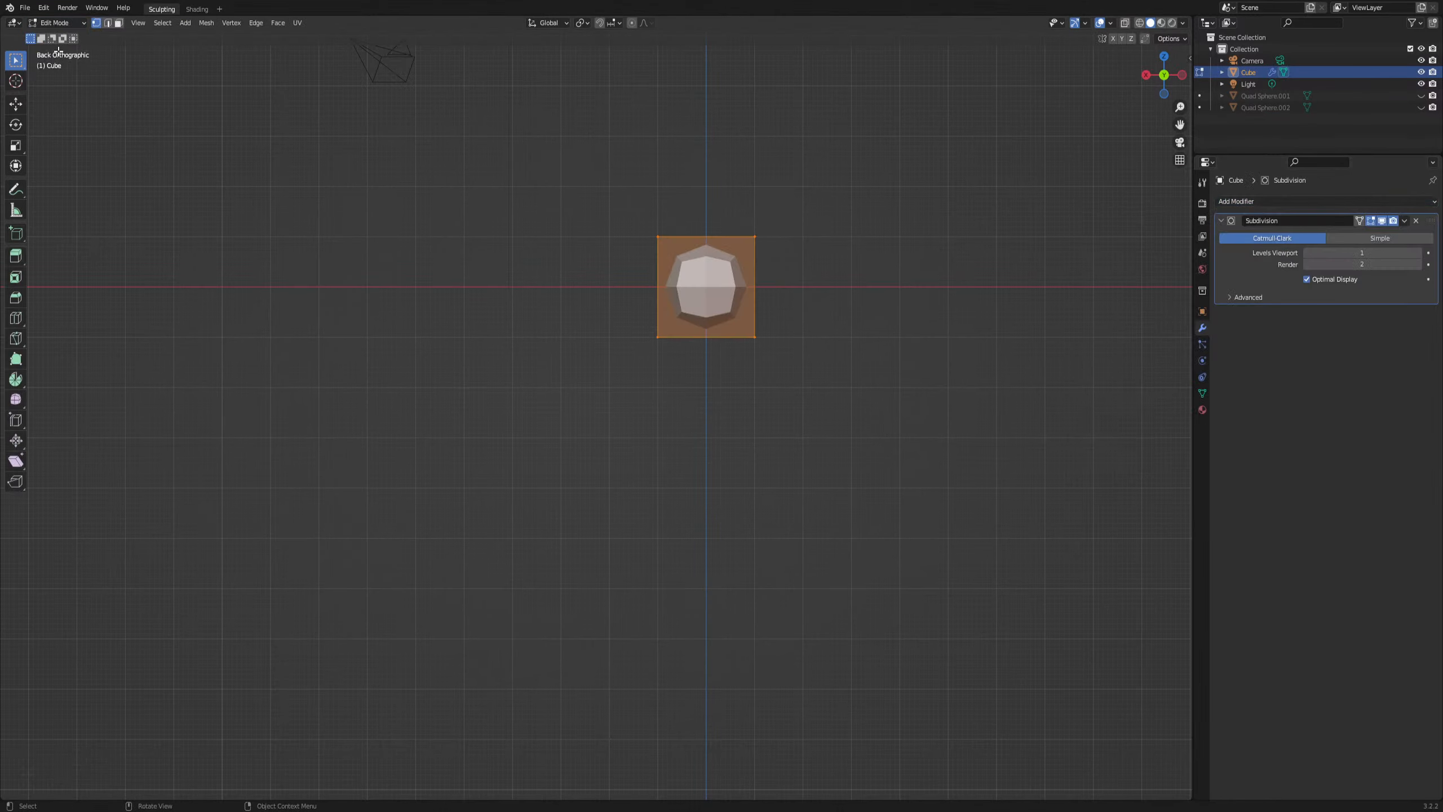
Try to stretch the cube along X by moving only the visible vertices of its +X side, then undo the move
{"action": "left_click_drag", "start_coordinate": [728, 213], "coordinate": [578, 385]}
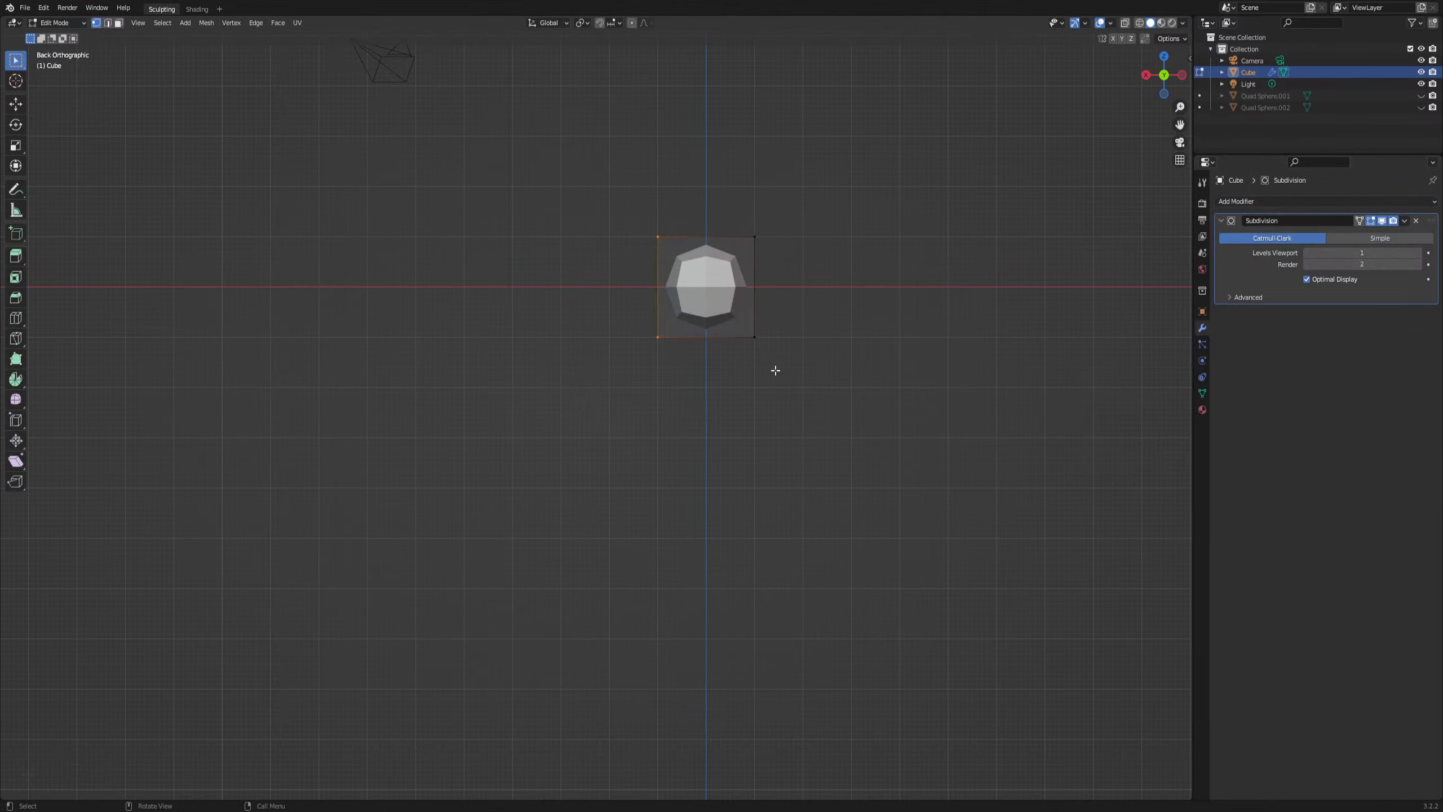
{"action": "key", "text": "g"}
{"action": "key", "text": "x"}
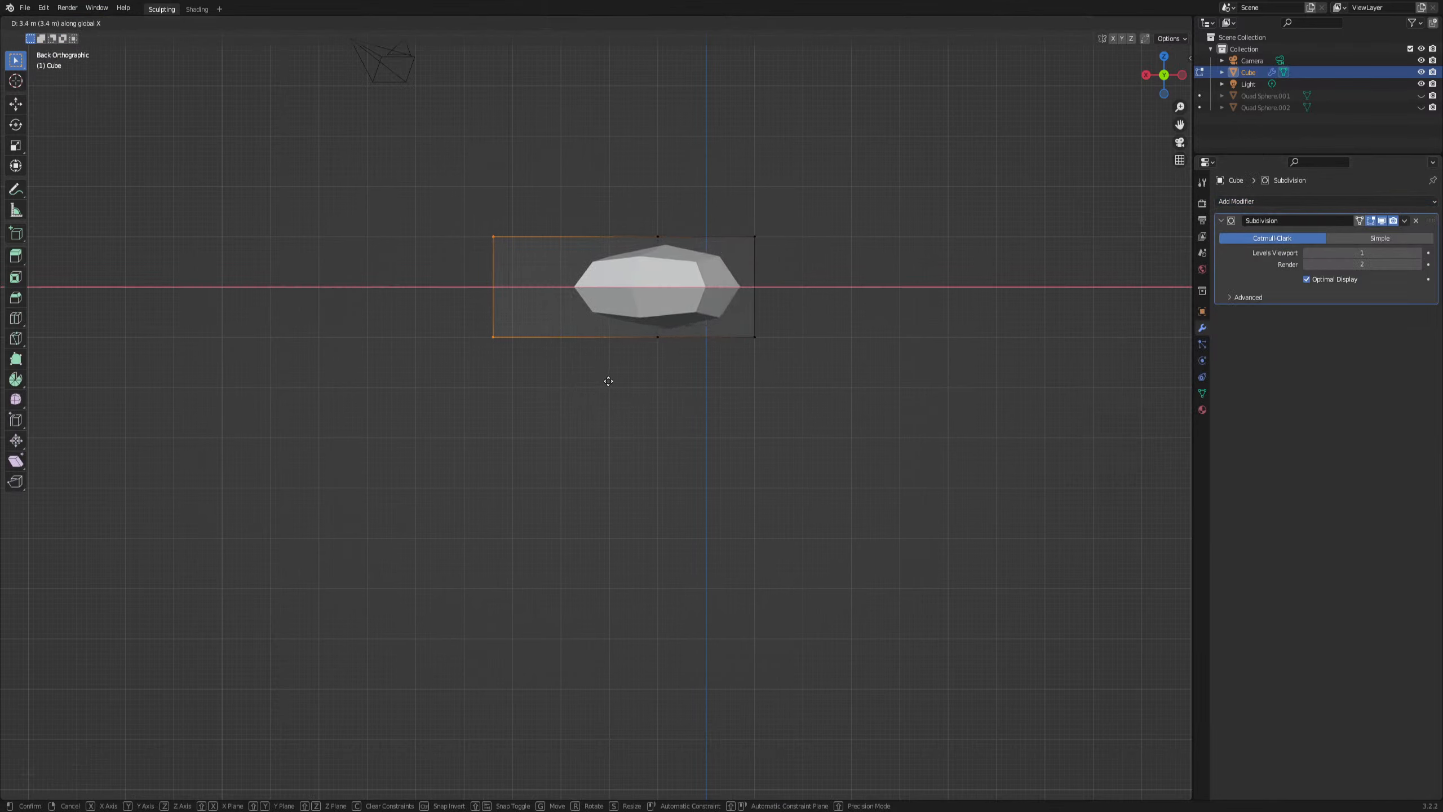
{"action": "left_click", "coordinate": [632, 380]}
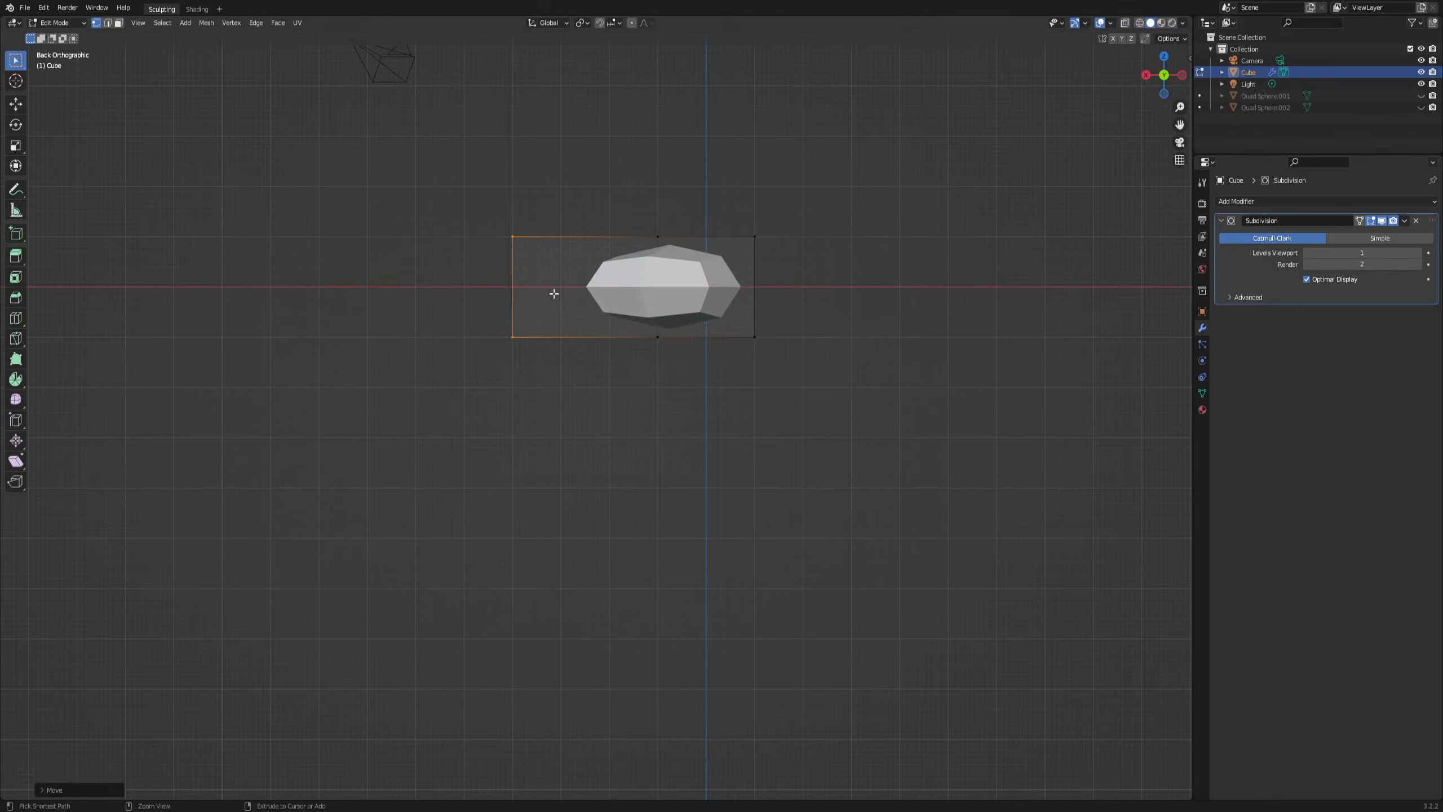
{"action": "key", "text": "ctrl+r"}
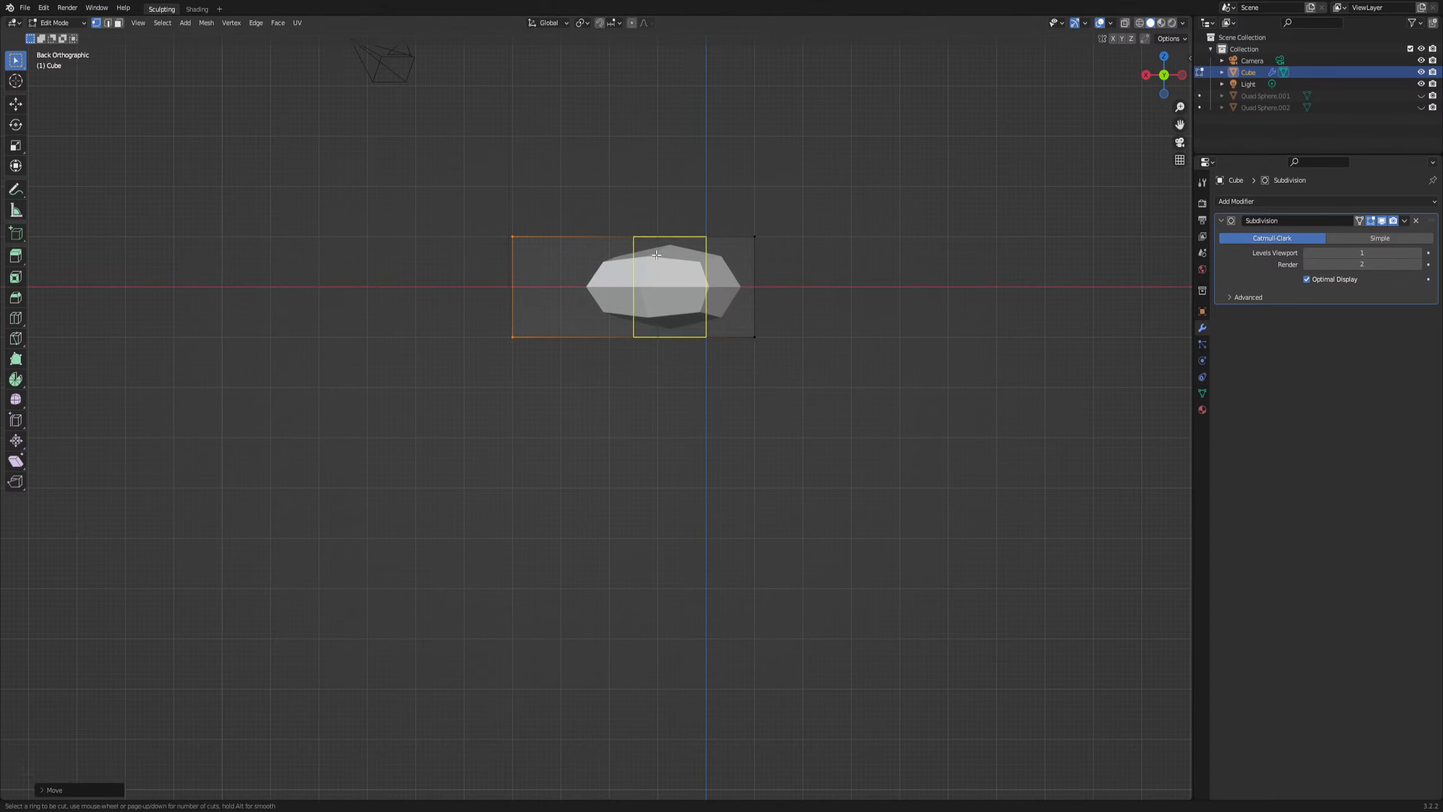
{"action": "key", "text": "Escape"}
{"action": "key", "text": "ctrl+z"}
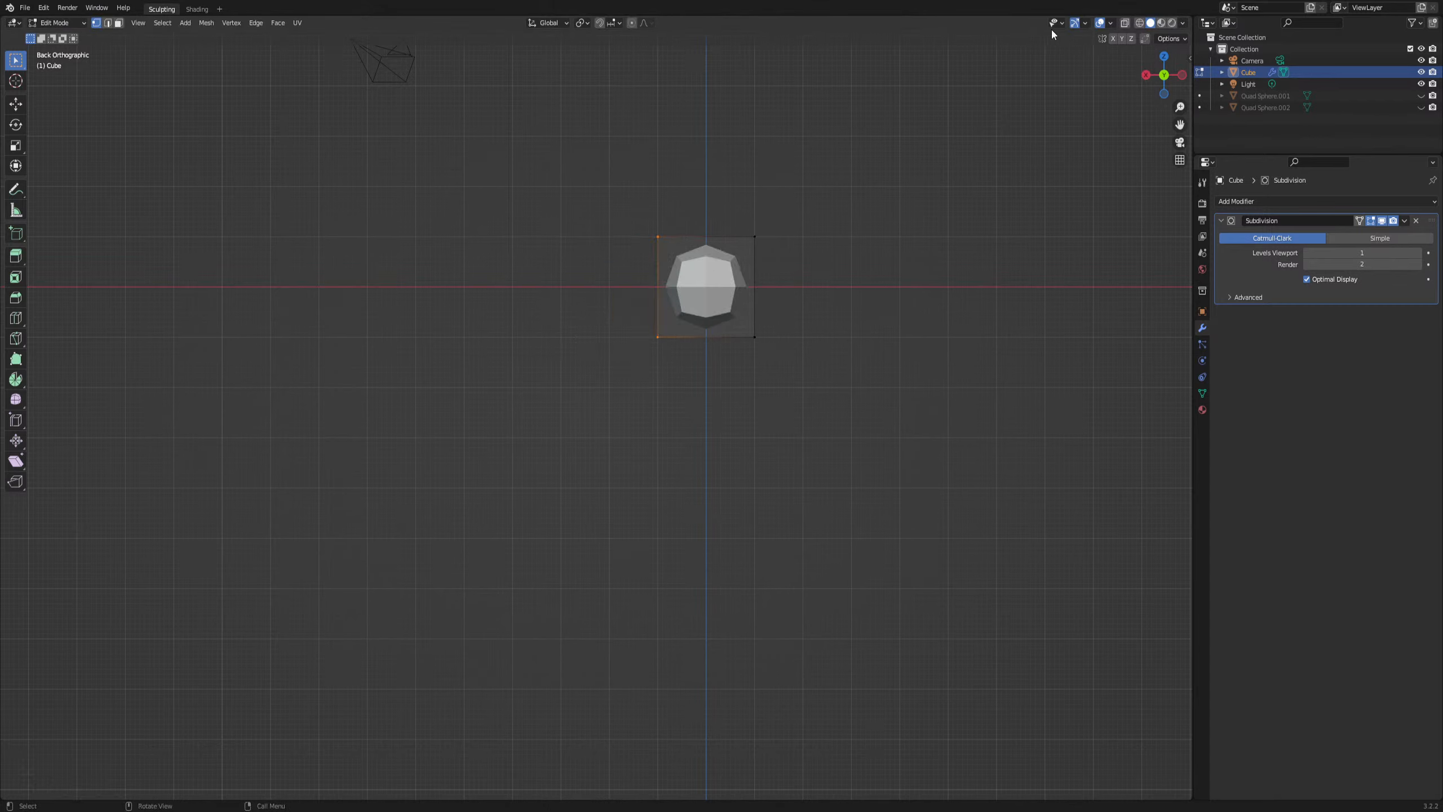
Enable X-ray and move all vertices of the cube's +X side outward about 3 m along X
{"action": "left_click", "coordinate": [1127, 24]}
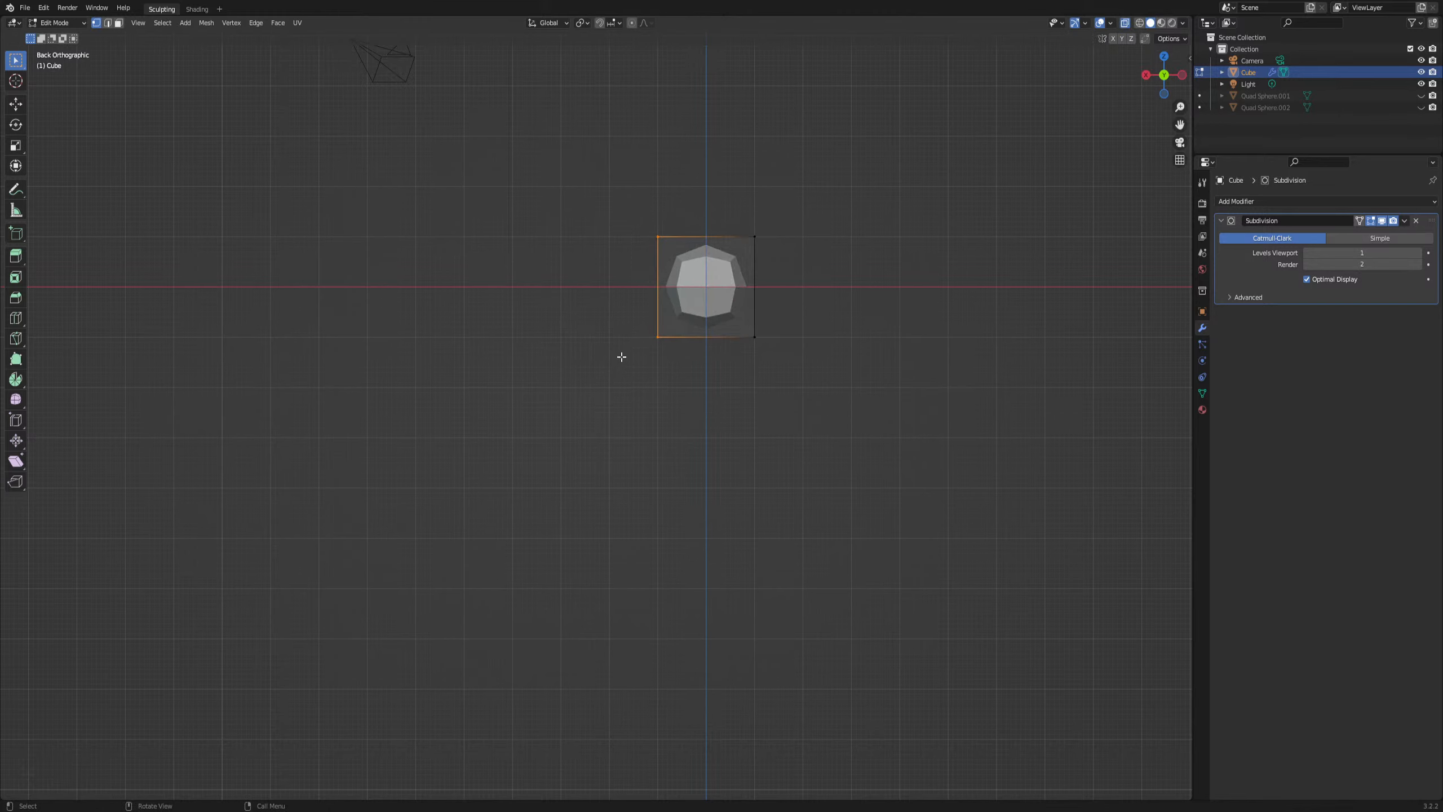
{"action": "key", "text": "g"}
{"action": "key", "text": "g"}
{"action": "key", "text": "g"}
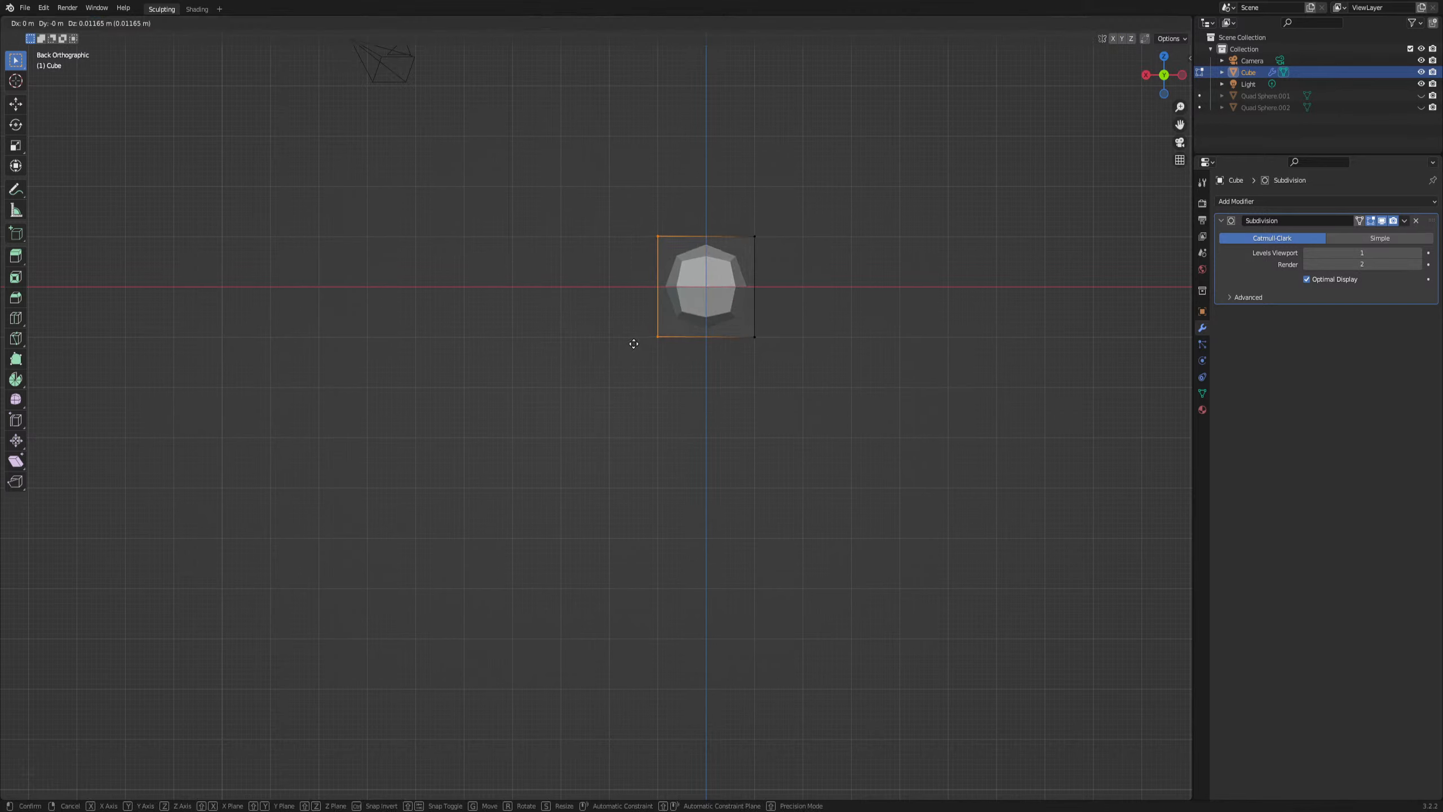
{"action": "key", "text": "x"}
{"action": "left_click", "coordinate": [490, 352]}
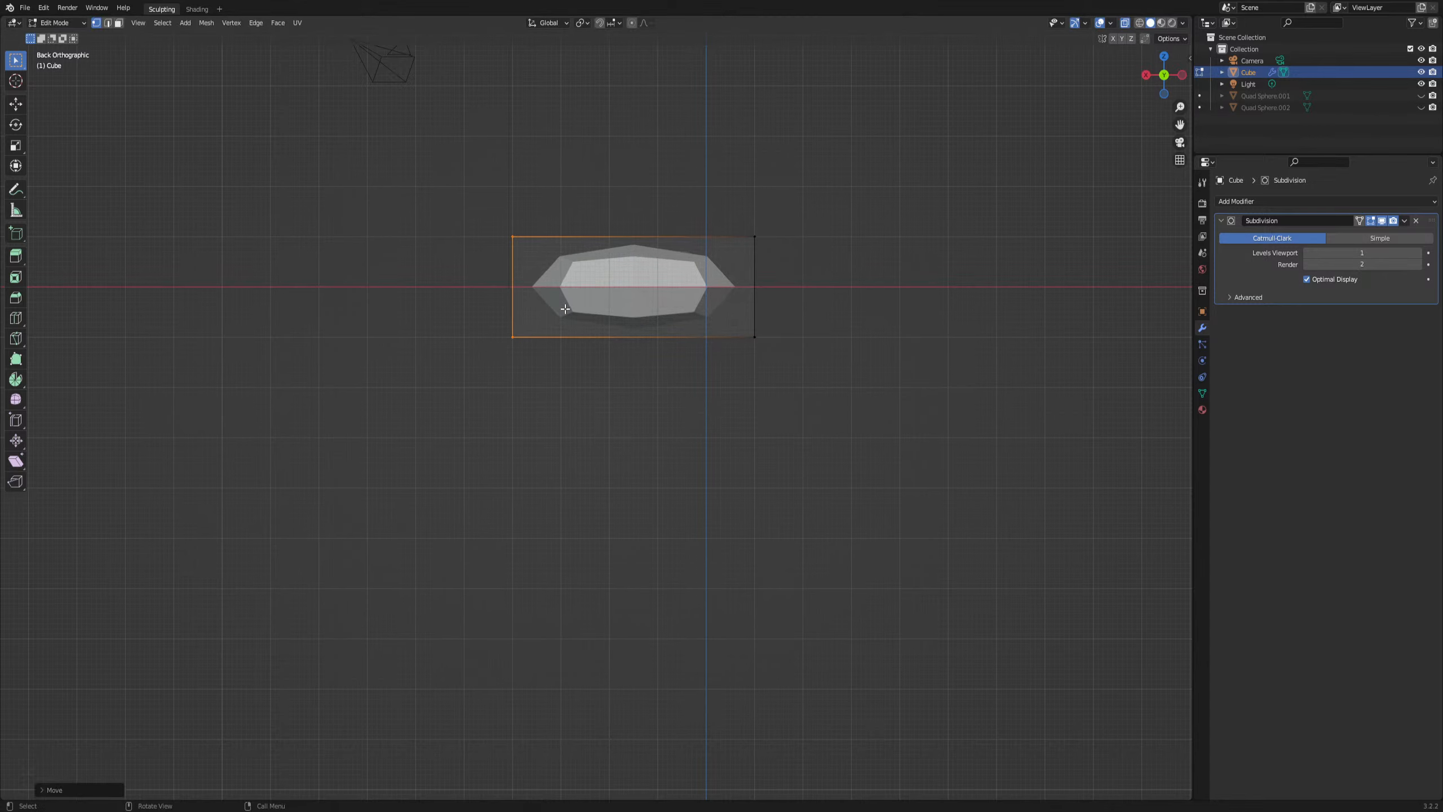
Add a vertical loop cut across the stretched box, slid slightly from its middle toward the +X end
{"action": "key", "text": "ctrl+r"}
{"action": "left_click", "coordinate": [548, 307]}
{"action": "left_click", "coordinate": [519, 313]}
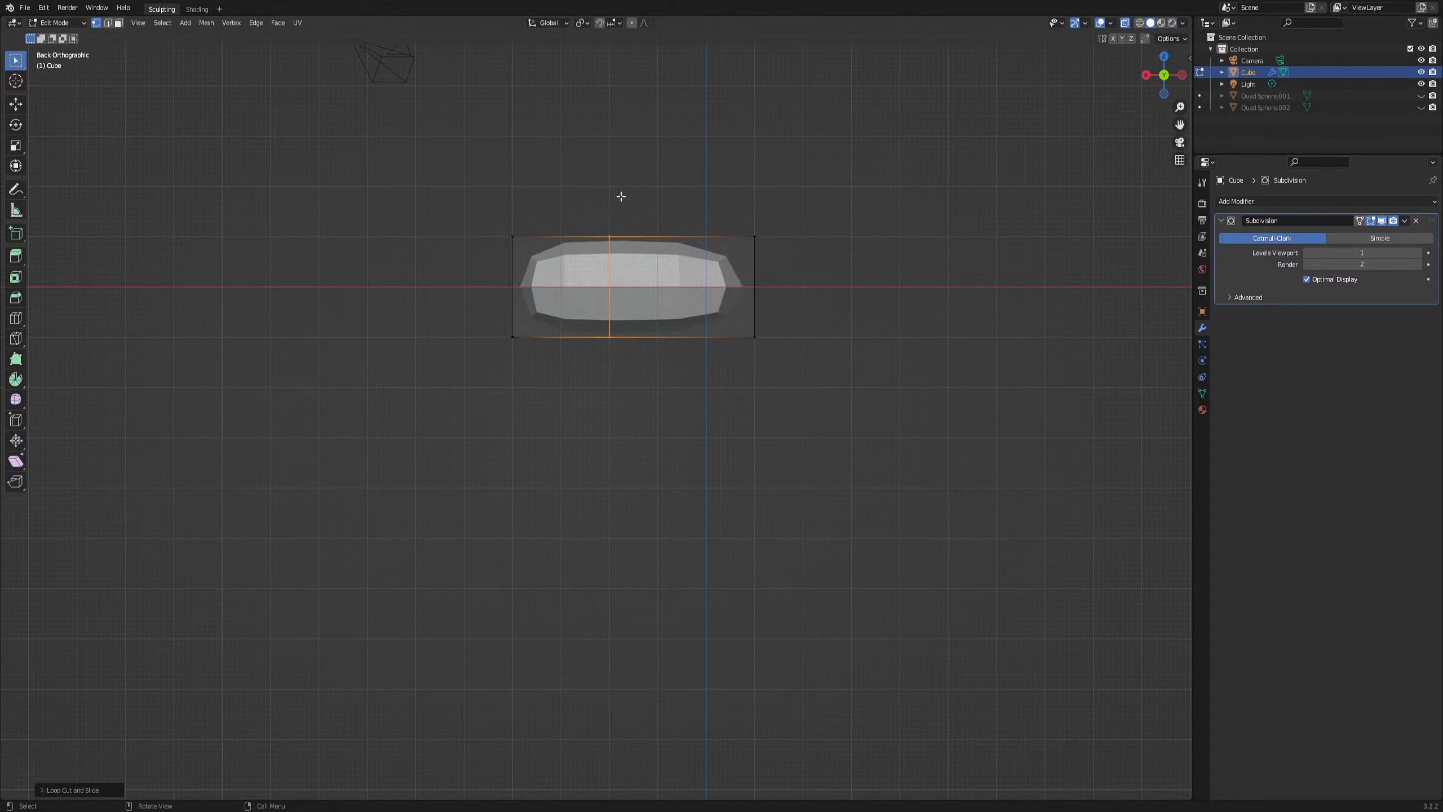
Extrude the top face at the box's +X end up about 1 m, and that raised block's +X side outward about 2 m
{"action": "left_click_drag", "start_coordinate": [625, 194], "coordinate": [463, 260]}
{"action": "right_click", "coordinate": [463, 259]}
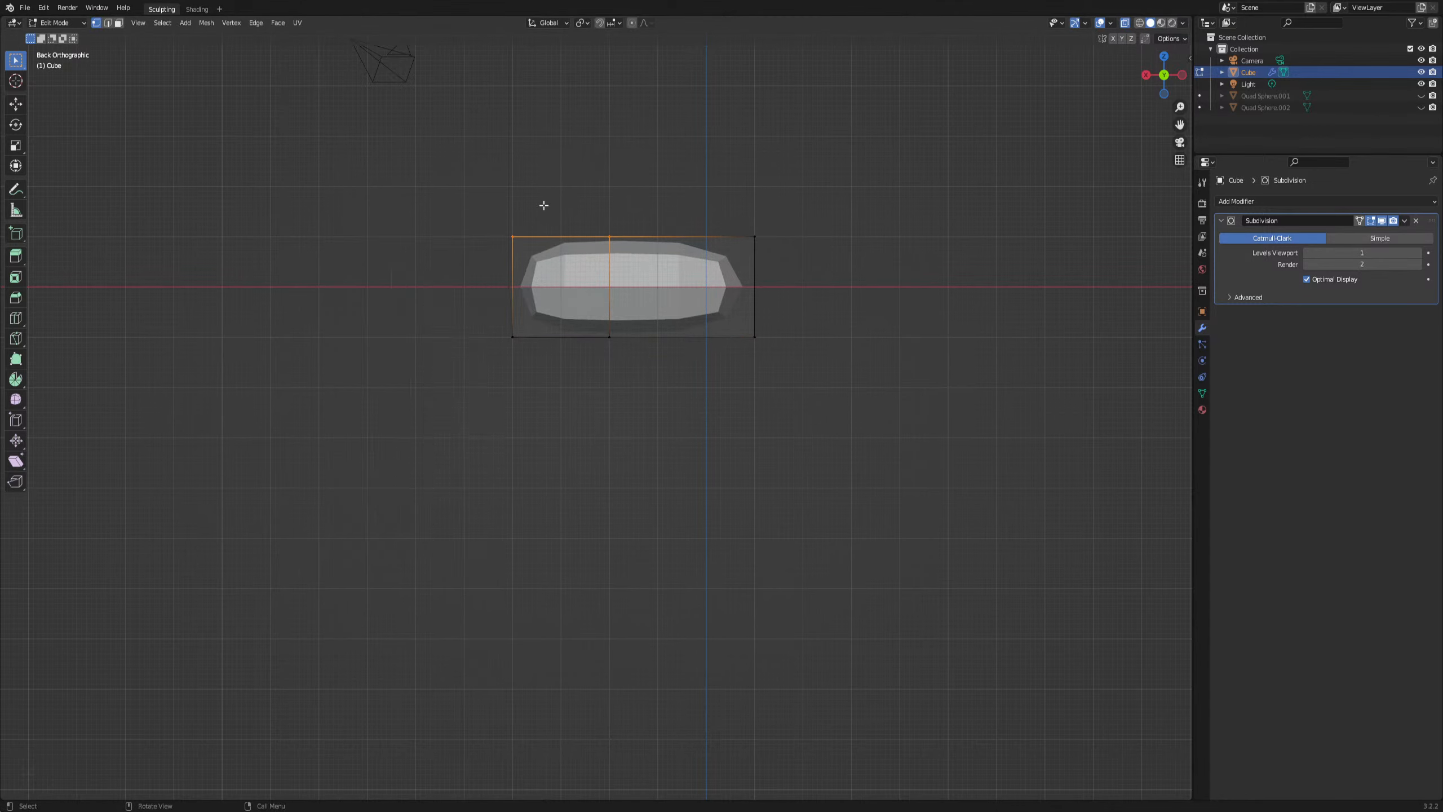
{"action": "key", "text": "e"}
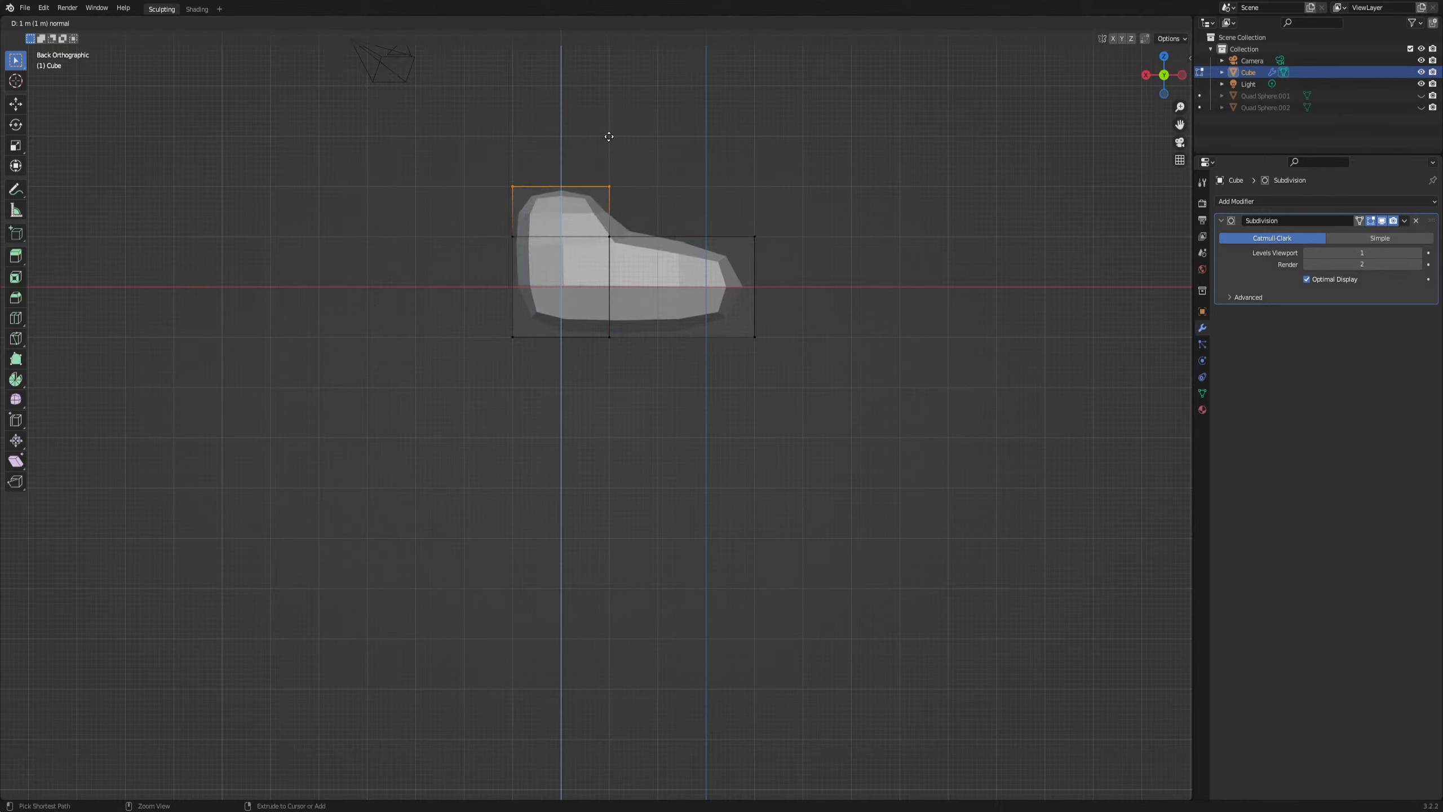
{"action": "left_click", "coordinate": [605, 141]}
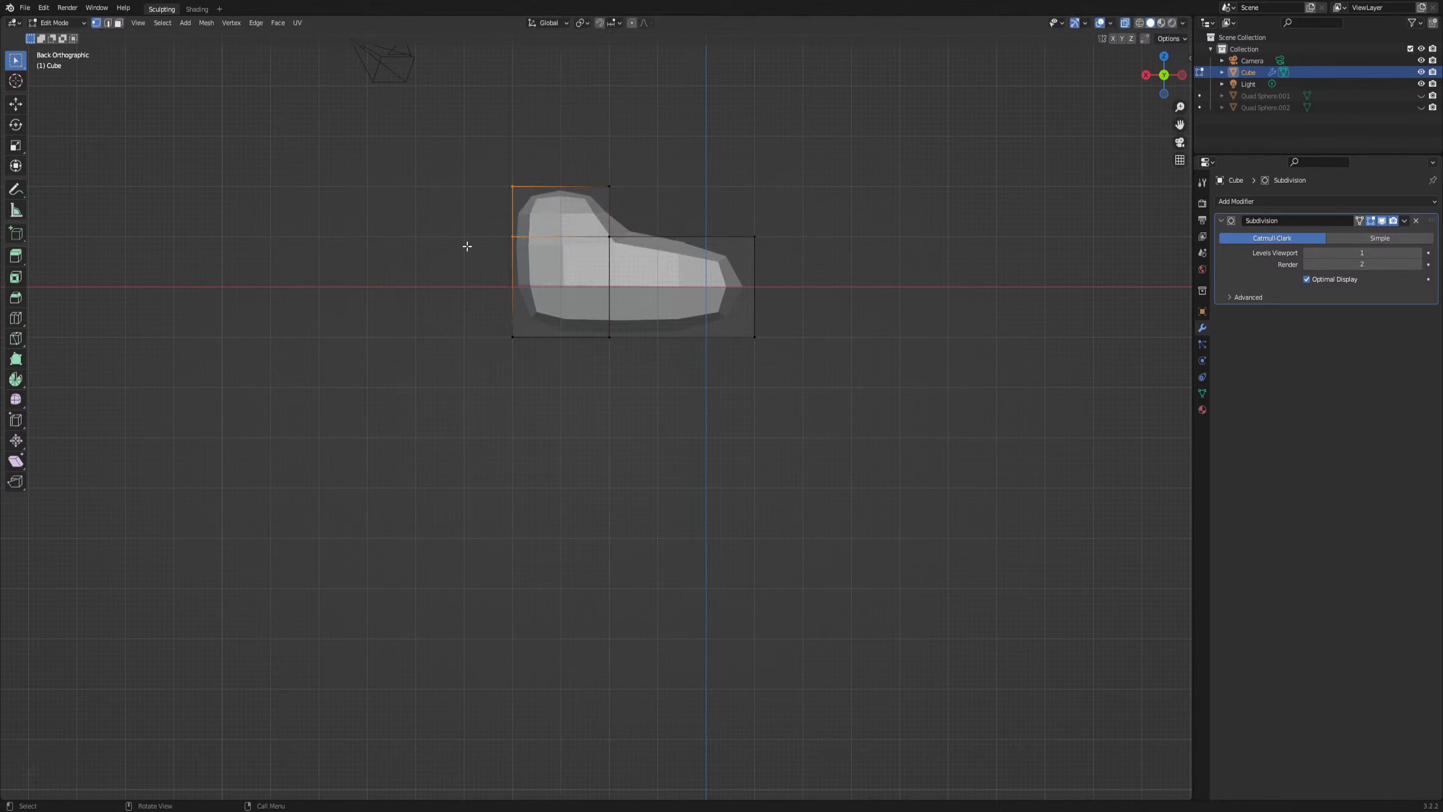
{"action": "key", "text": "e"}
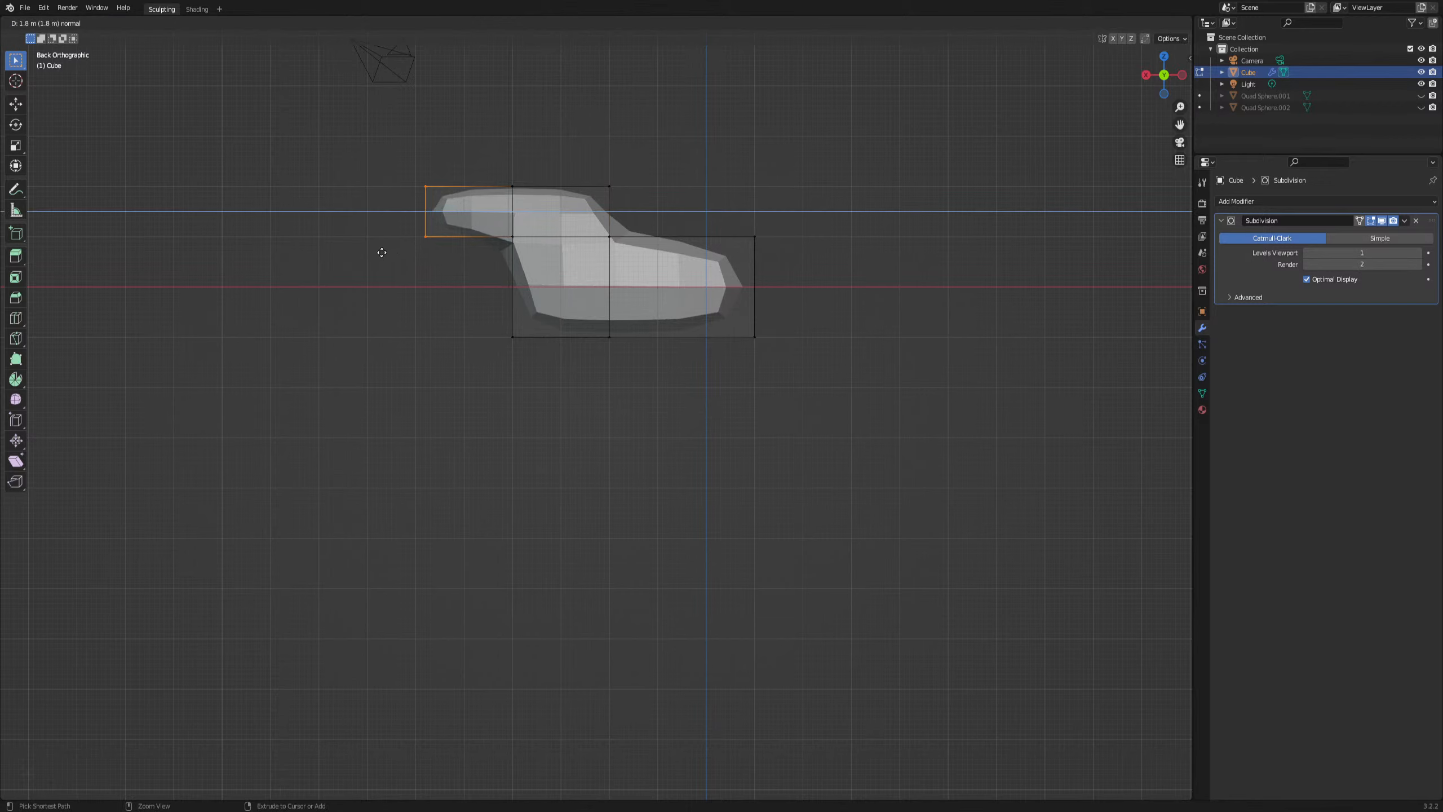
{"action": "left_click", "coordinate": [370, 257]}
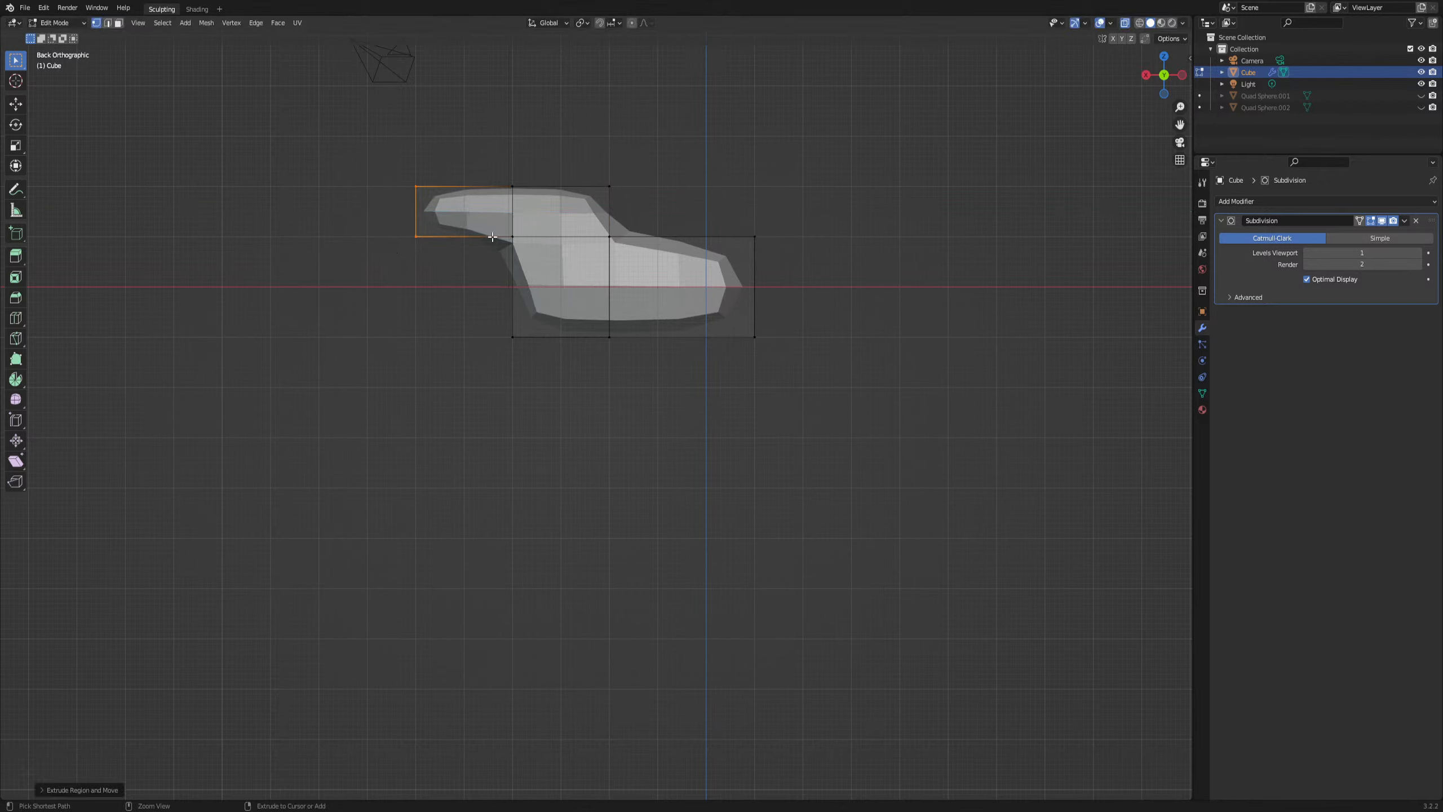
Add a vertical loop cut across the side extension, slid tight against its junction with the raised block
{"action": "key", "text": "g"}
{"action": "key", "text": "g"}
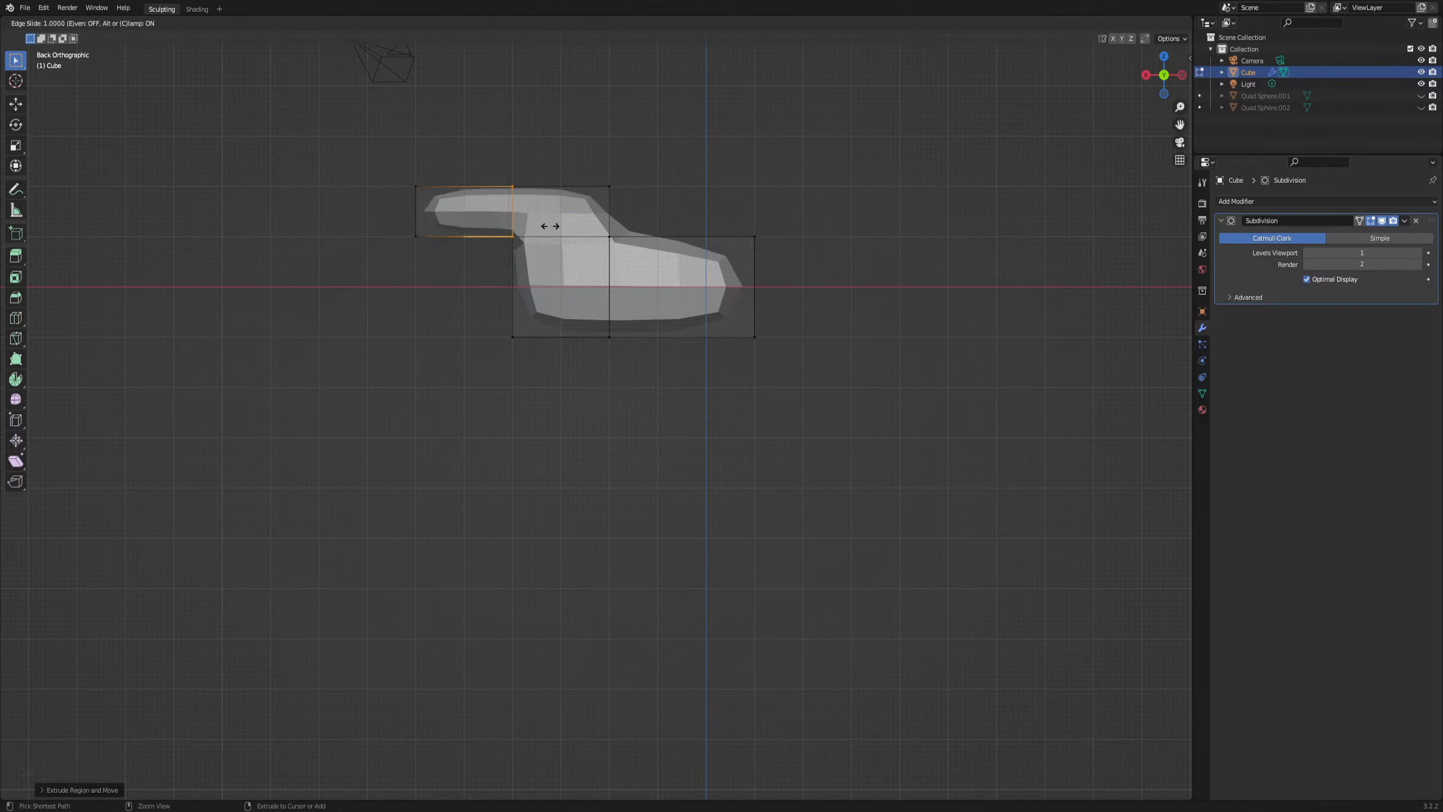
{"action": "left_click", "coordinate": [545, 227]}
Try a single horizontal loop cut through the upper arm, slid toward its underside, and undo it
{"action": "key", "text": "ctrl+r"}
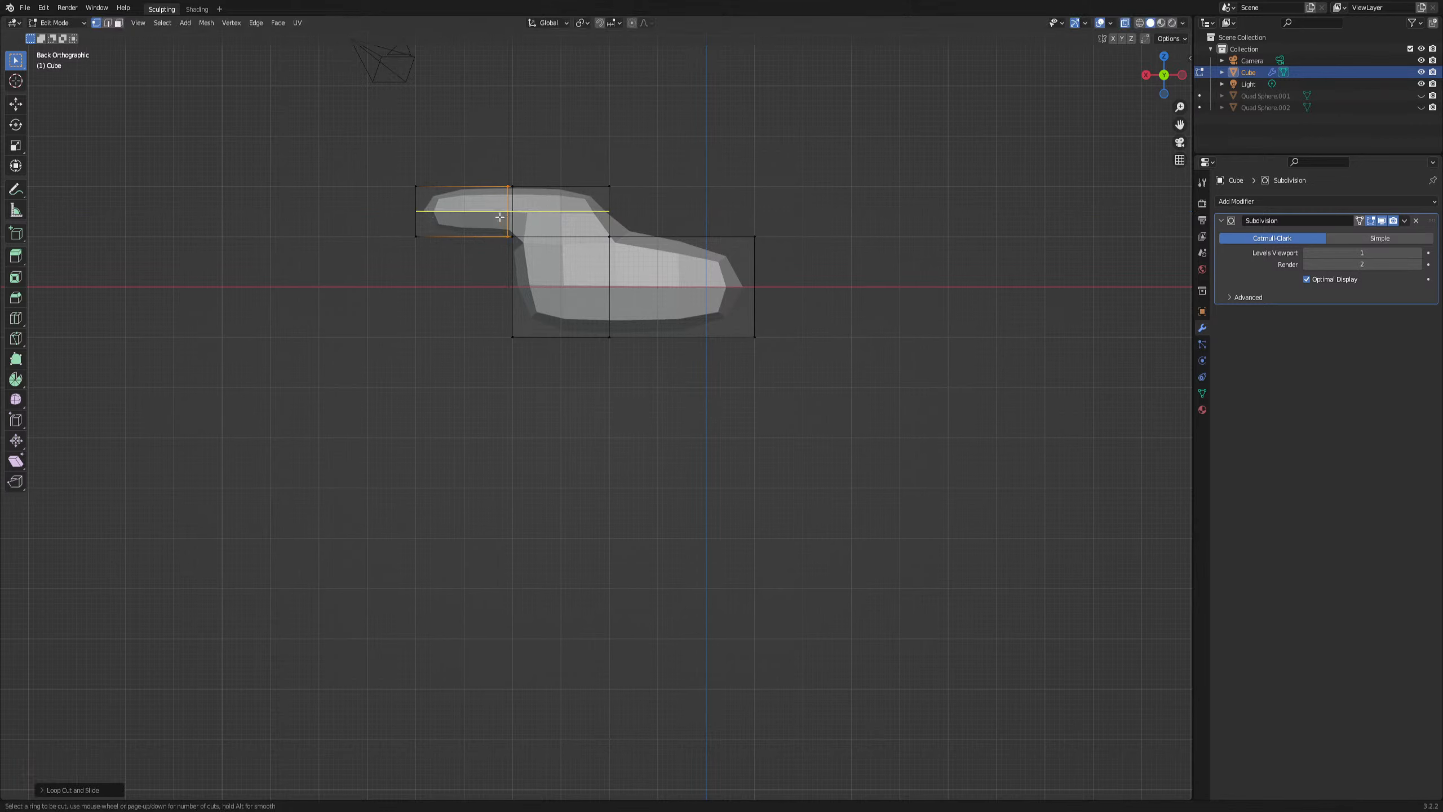
{"action": "left_click", "coordinate": [499, 217]}
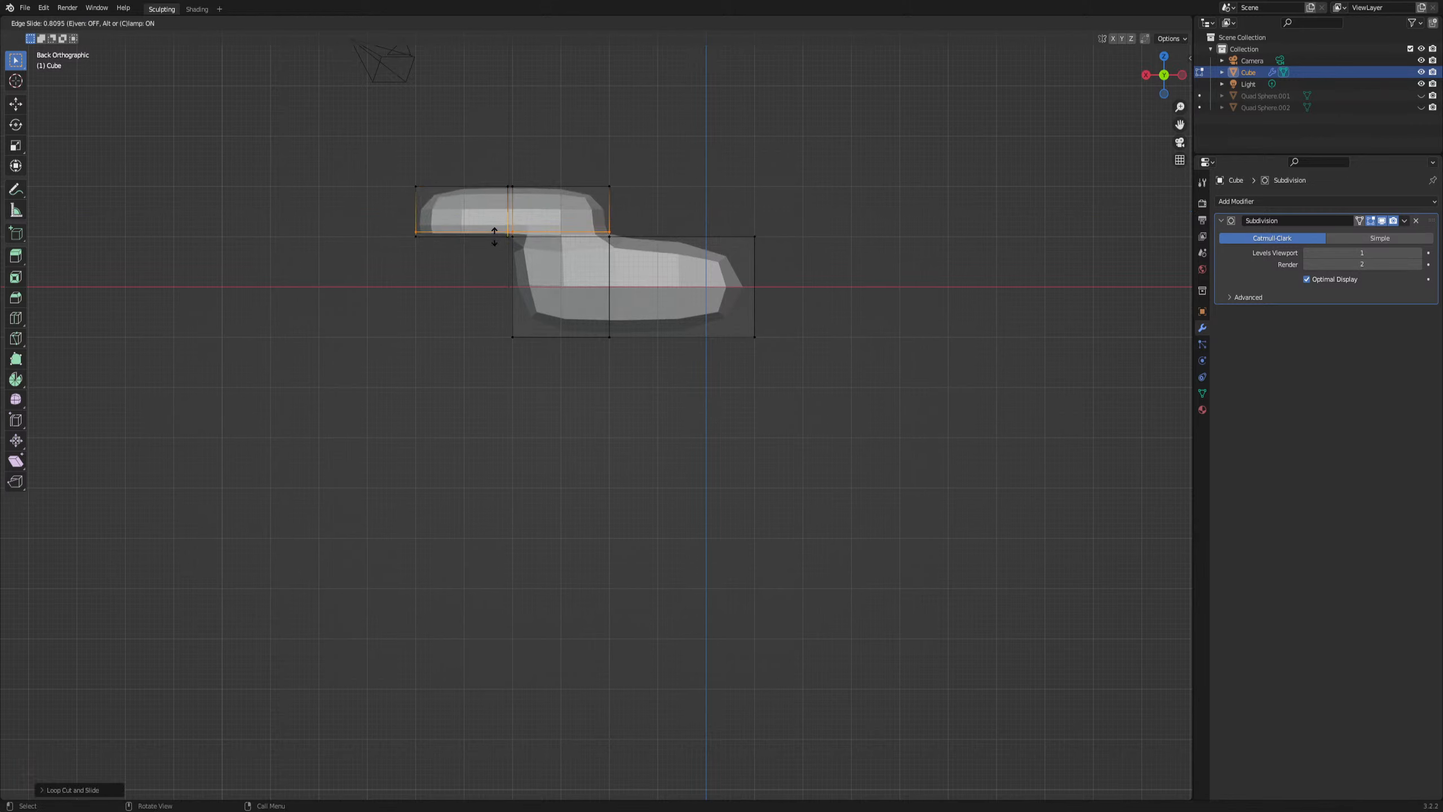
{"action": "key", "text": "Escape"}
{"action": "key", "text": "ctrl+z"}
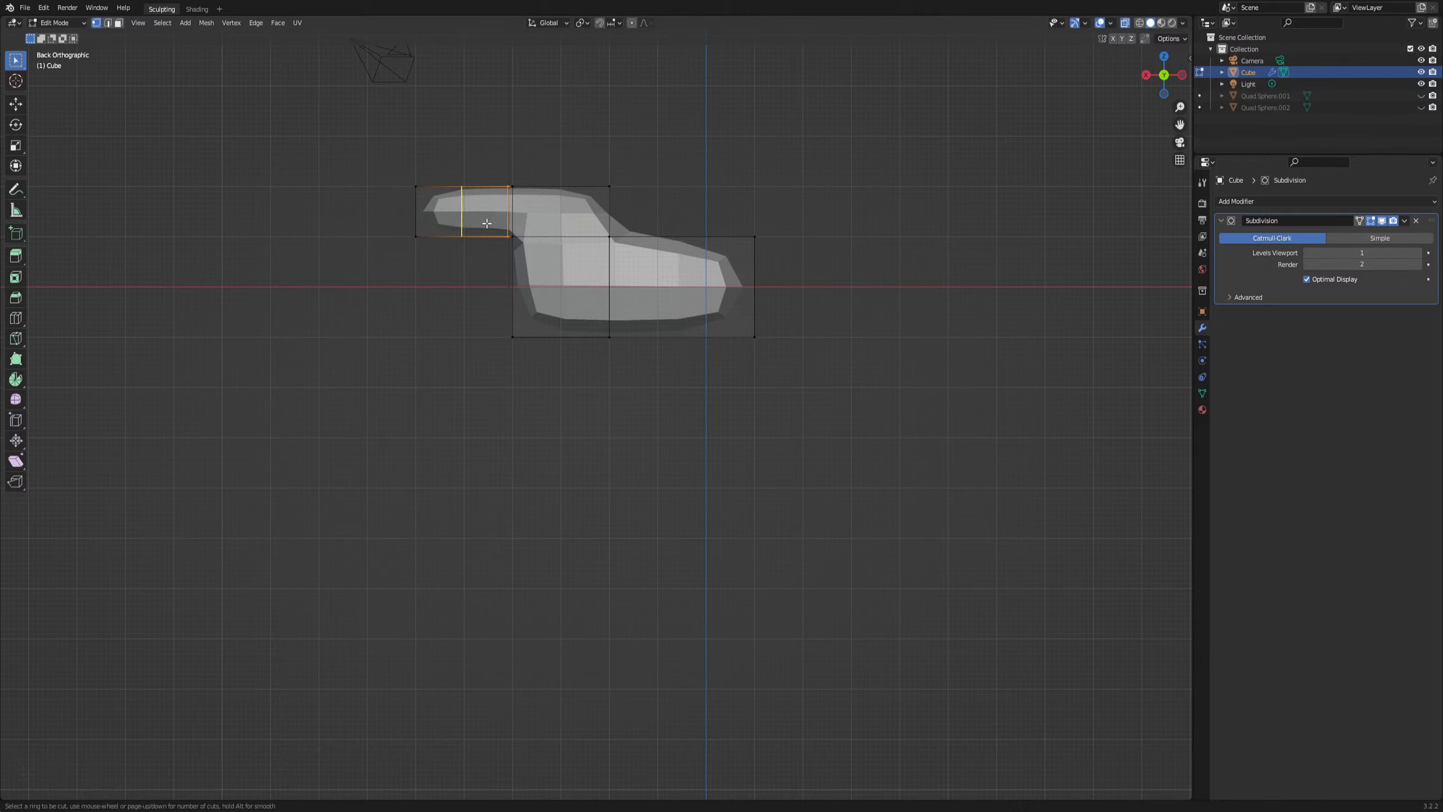
Add two horizontal loop cuts around the upper arm and scale them apart along Z by about 2.2 toward its edges
{"action": "scroll", "coordinate": [514, 210], "scroll_direction": "up", "scroll_amount": 1}
{"action": "left_click", "coordinate": [514, 210]}
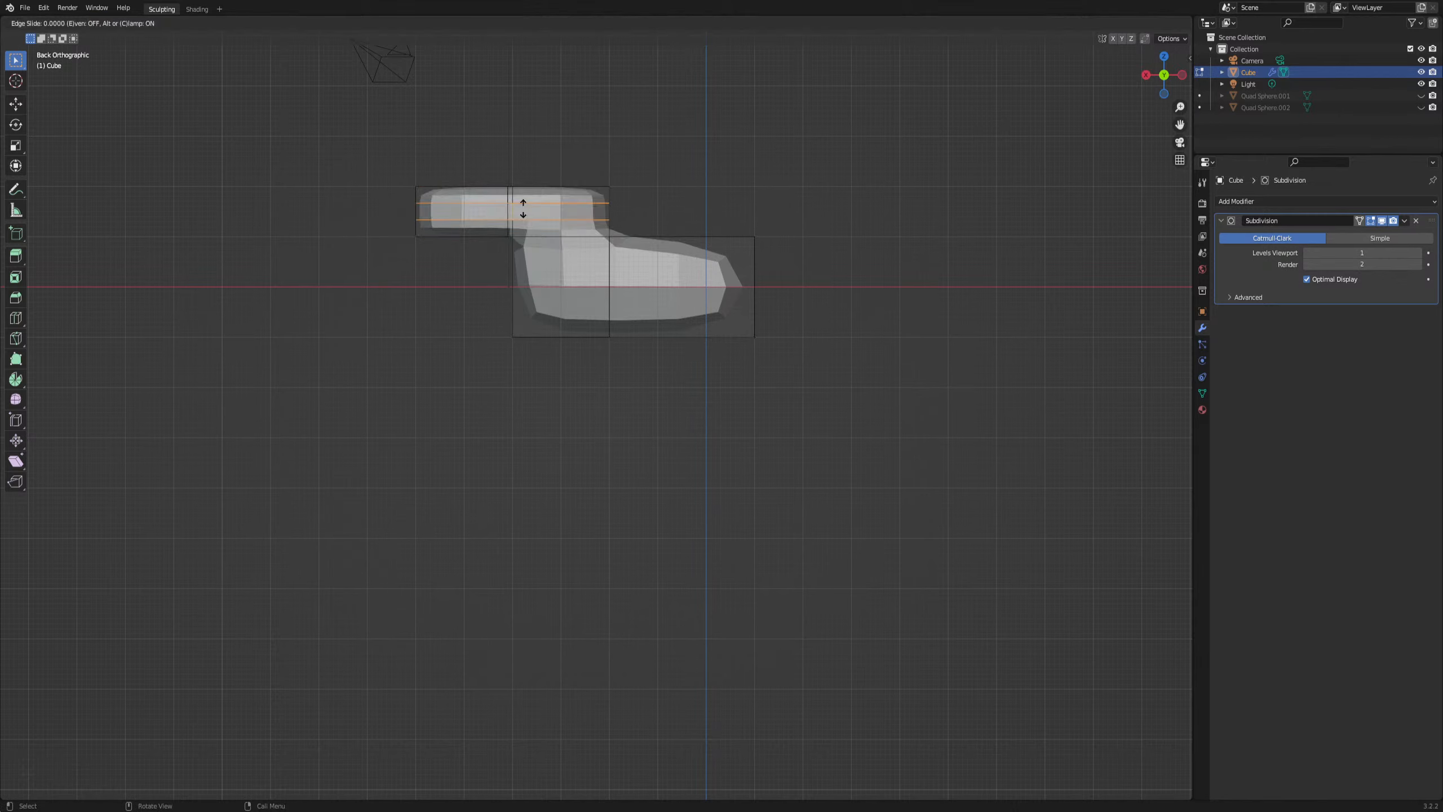
{"action": "key", "text": "Escape"}
{"action": "key", "text": "alt+a"}
{"action": "key", "text": "ctrl+z"}
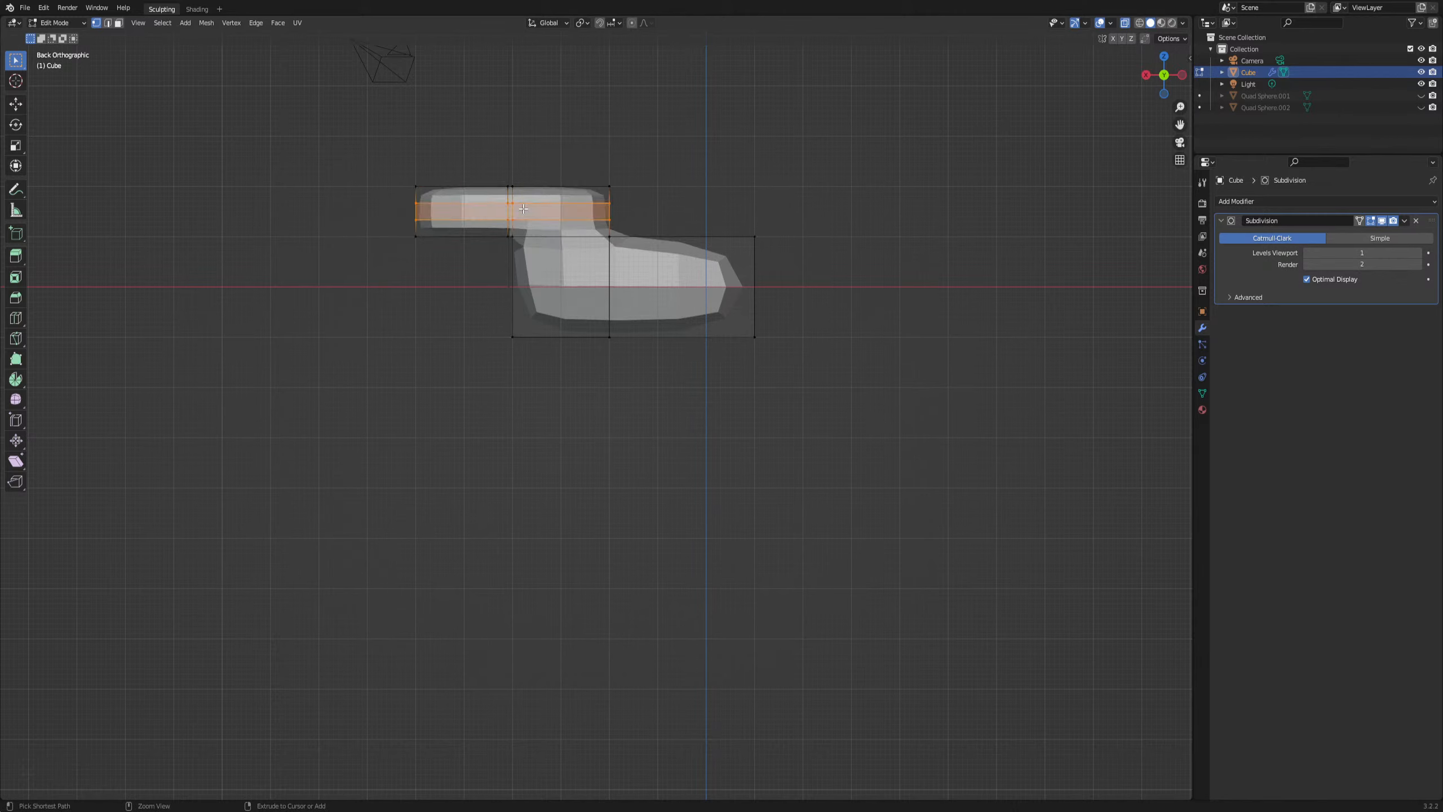
{"action": "key", "text": "s"}
{"action": "key", "text": "z"}
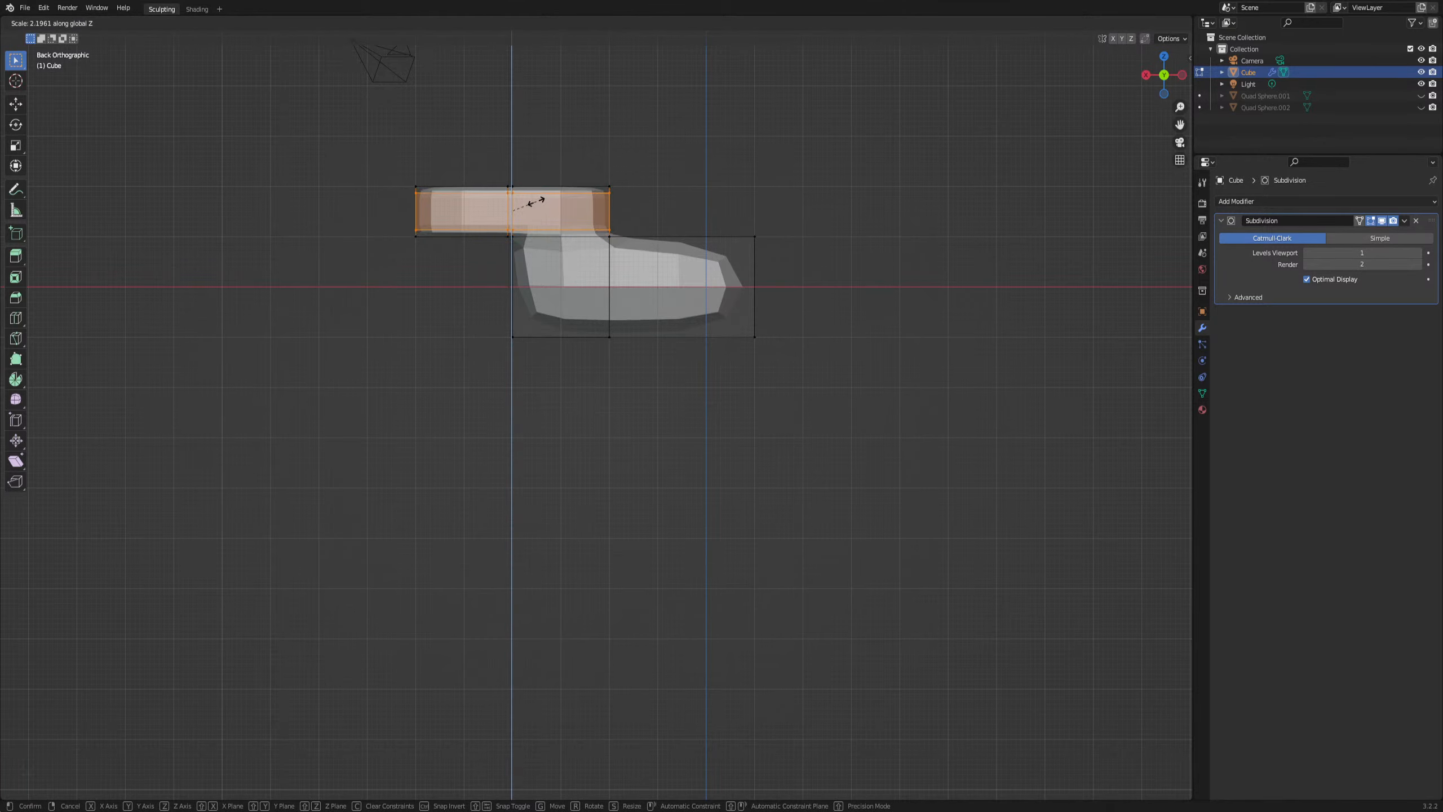
{"action": "left_click", "coordinate": [538, 199]}
Add two lengthwise loop cuts along the whole shape, scale them apart along Y by about 2.8, and return to the back view
{"action": "middle_click_drag", "start_coordinate": [538, 199], "coordinate": [452, 322]}
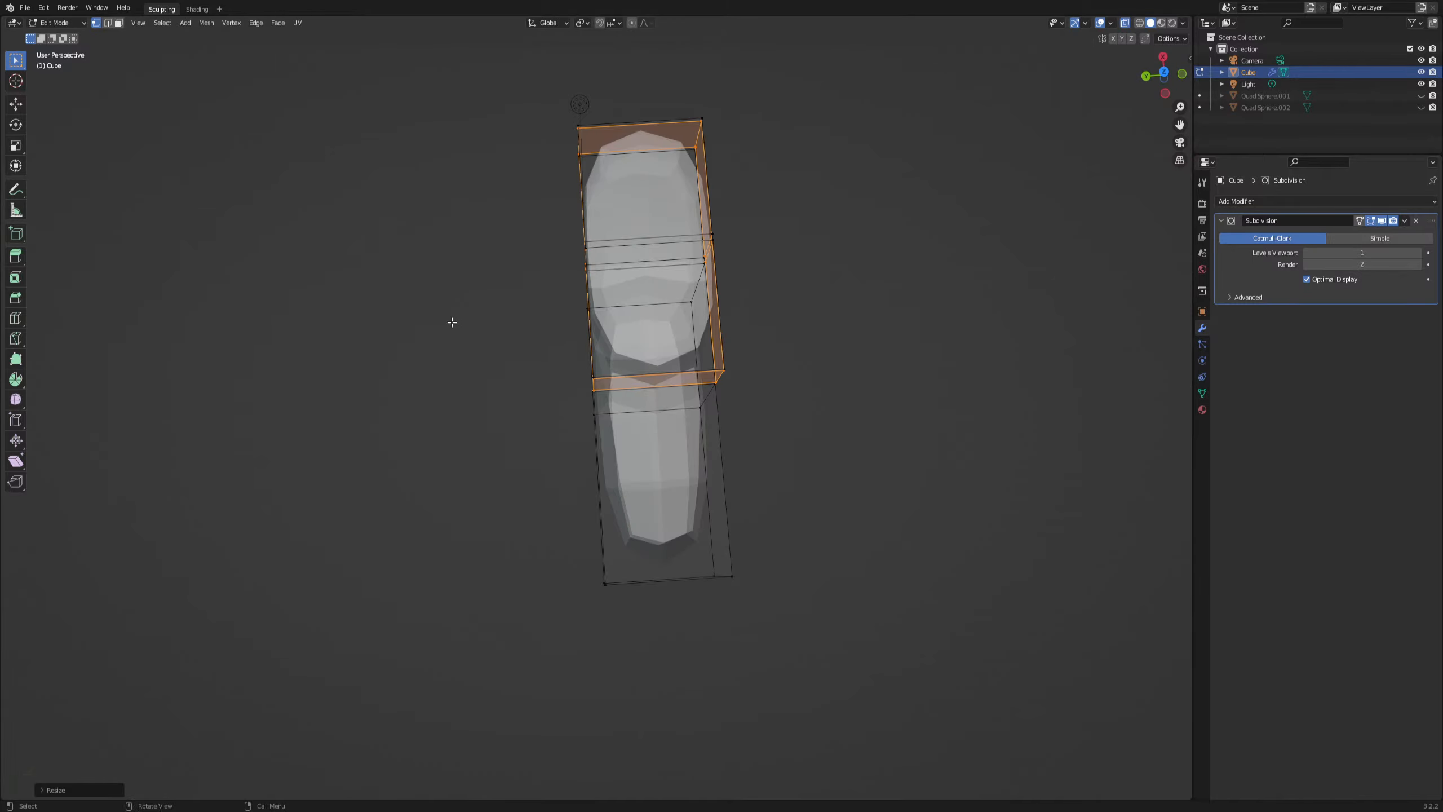
{"action": "middle_click_drag", "start_coordinate": [572, 256], "coordinate": [590, 322]}
{"action": "key", "text": "ctrl+e"}
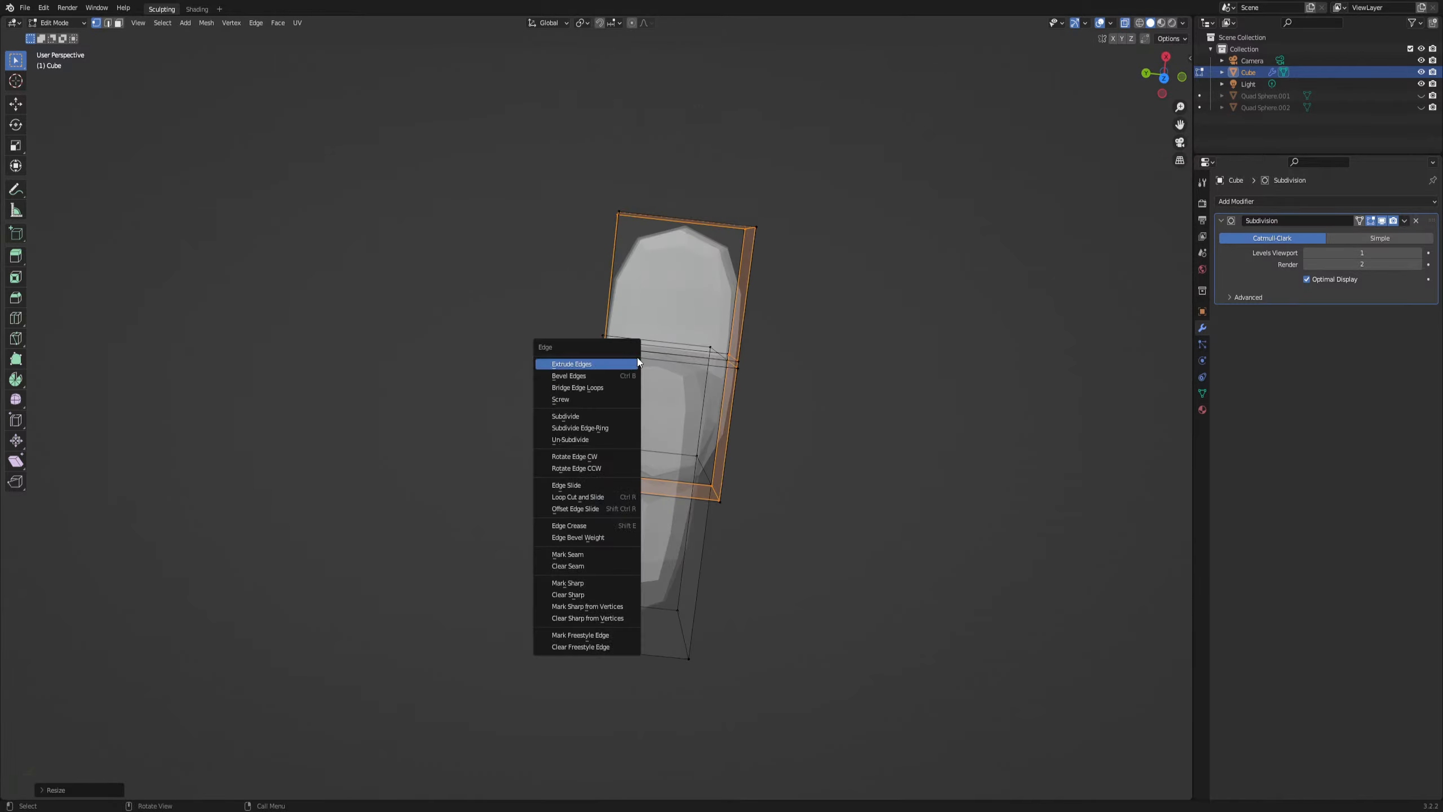
{"action": "key", "text": "ctrl+r"}
{"action": "scroll", "coordinate": [679, 329], "scroll_direction": "up", "scroll_amount": 1}
{"action": "left_click", "coordinate": [680, 329]}
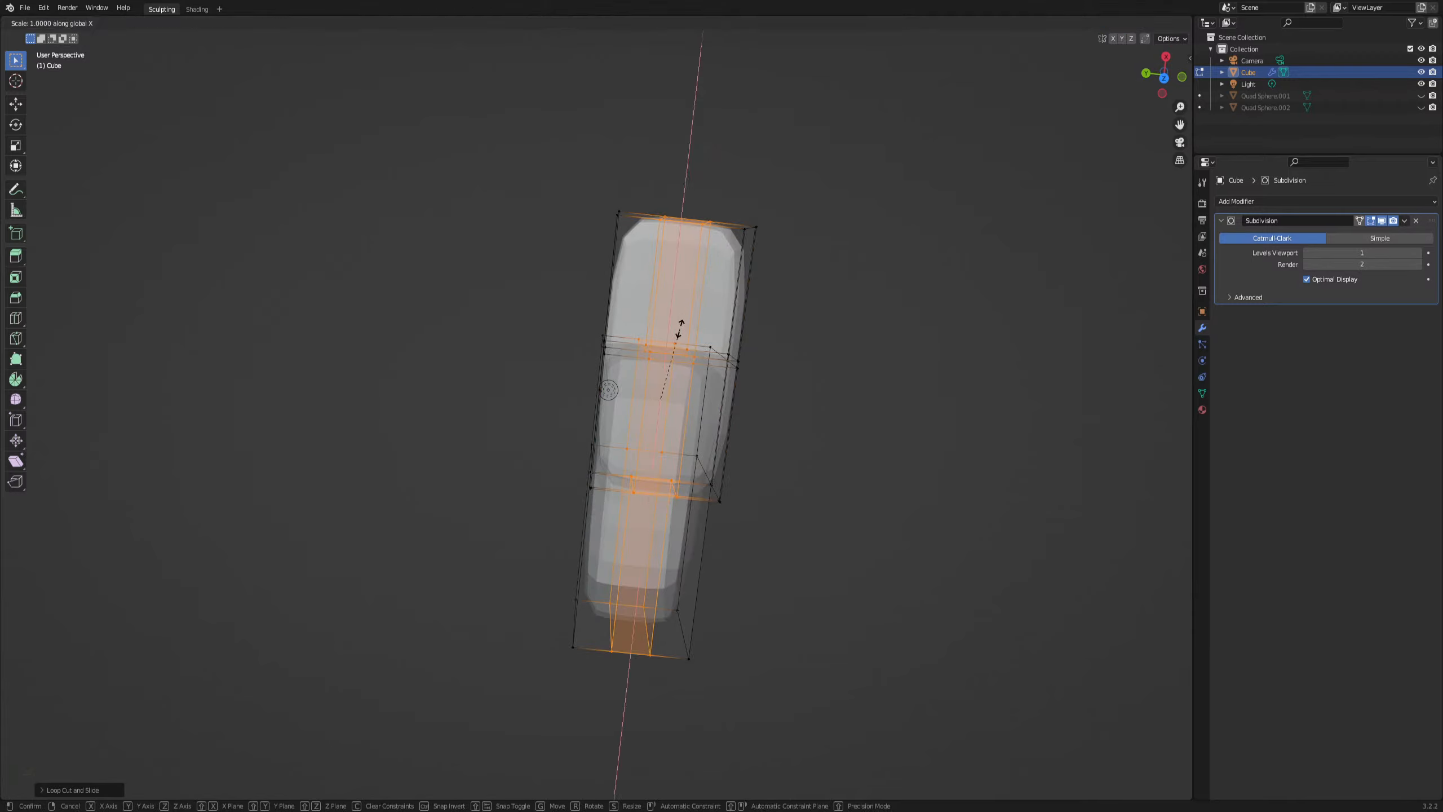
{"action": "key", "text": "y"}
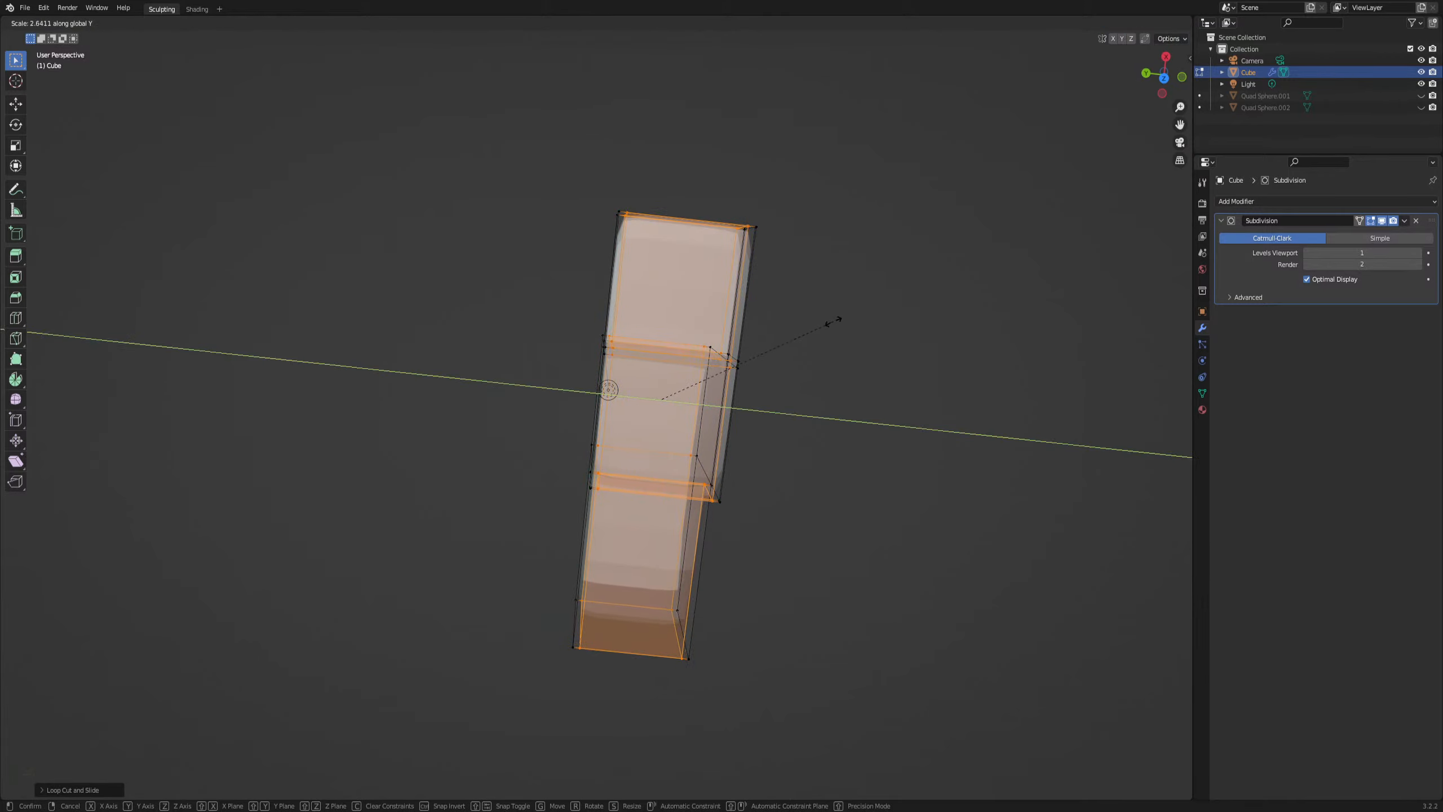
{"action": "left_click", "coordinate": [831, 330]}
{"action": "left_click", "coordinate": [822, 342]}
{"action": "middle_click_drag", "start_coordinate": [818, 326], "coordinate": [859, 174]}
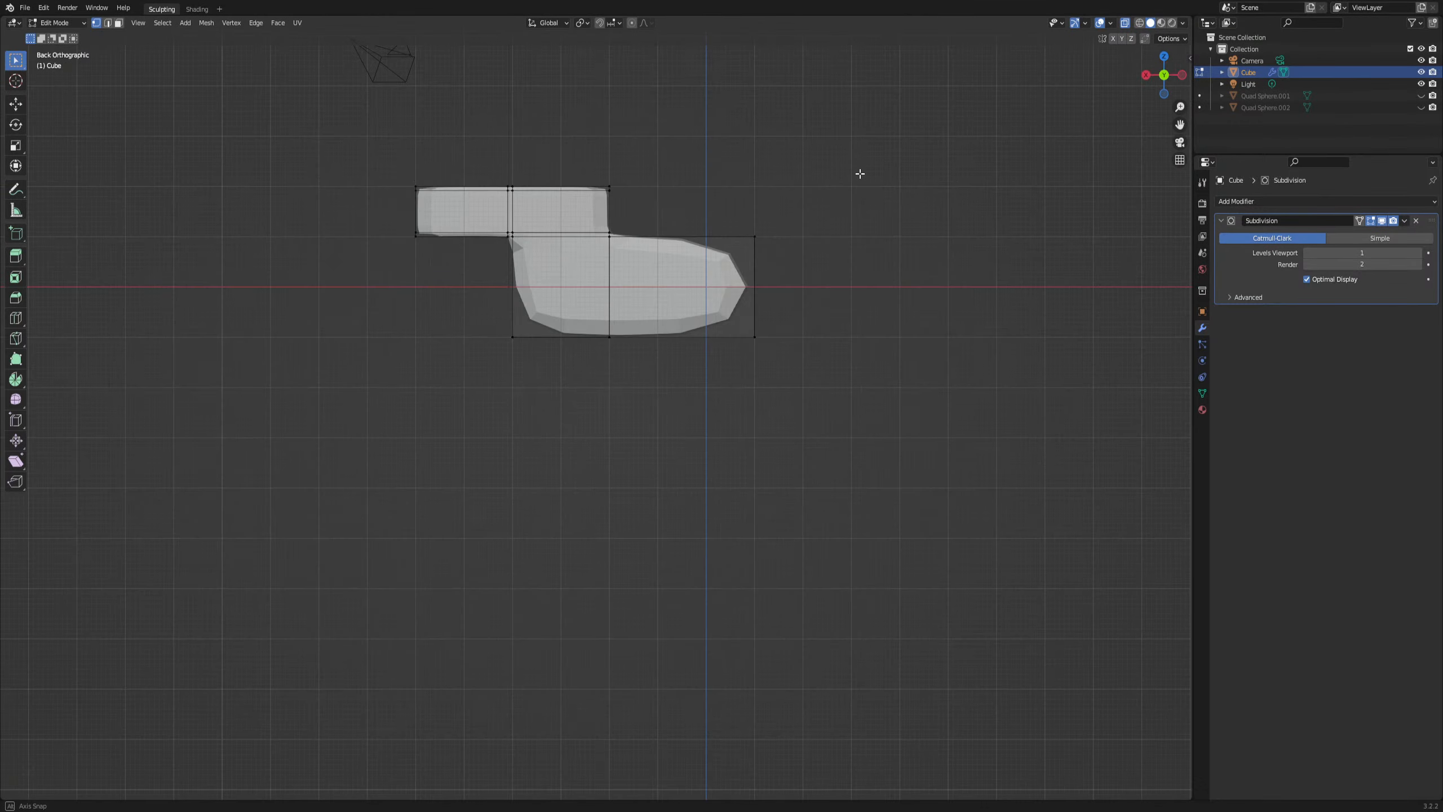
Try centered vertical and horizontal loop cuts through the lower block, then undo both
{"action": "left_click", "coordinate": [541, 324]}
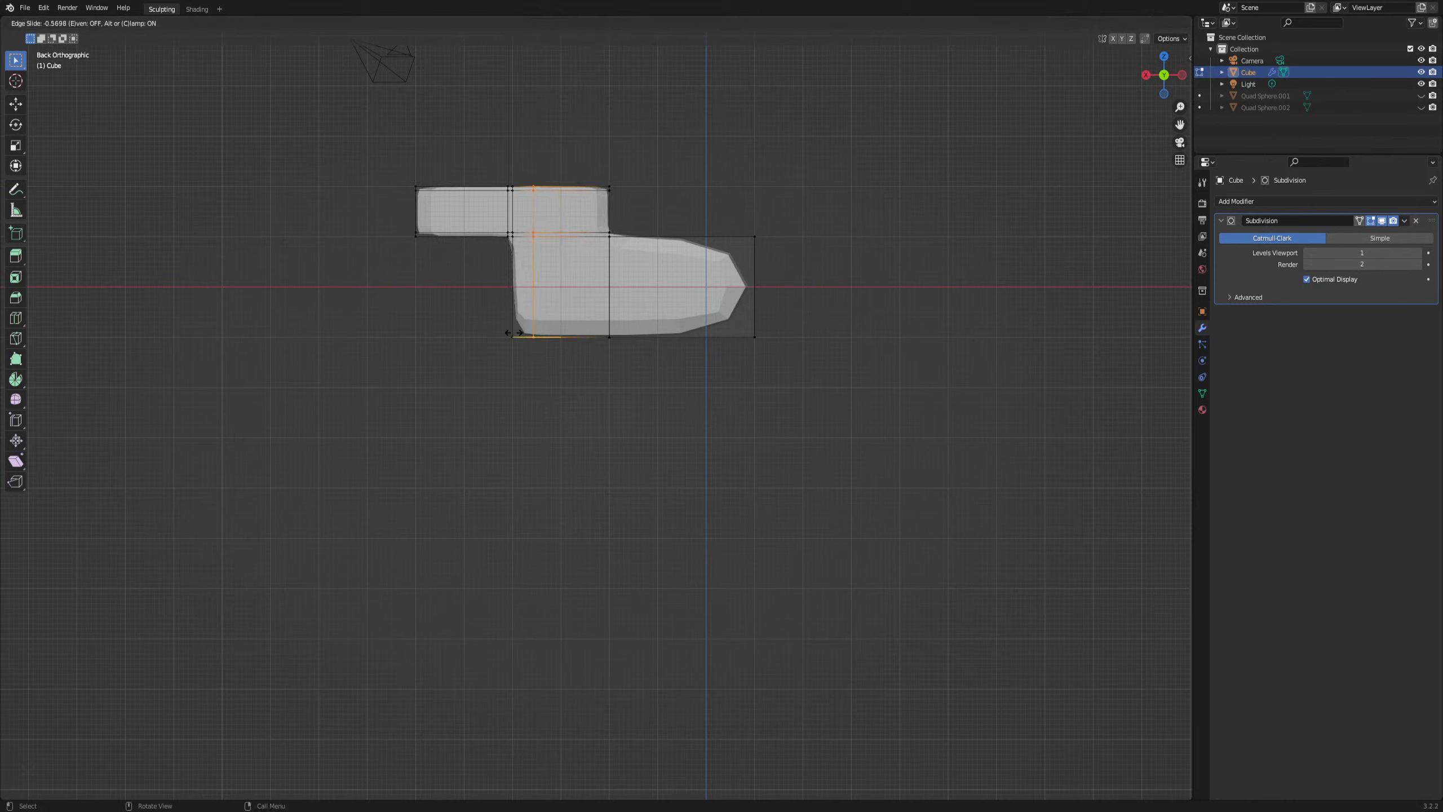
{"action": "right_click", "coordinate": [504, 334]}
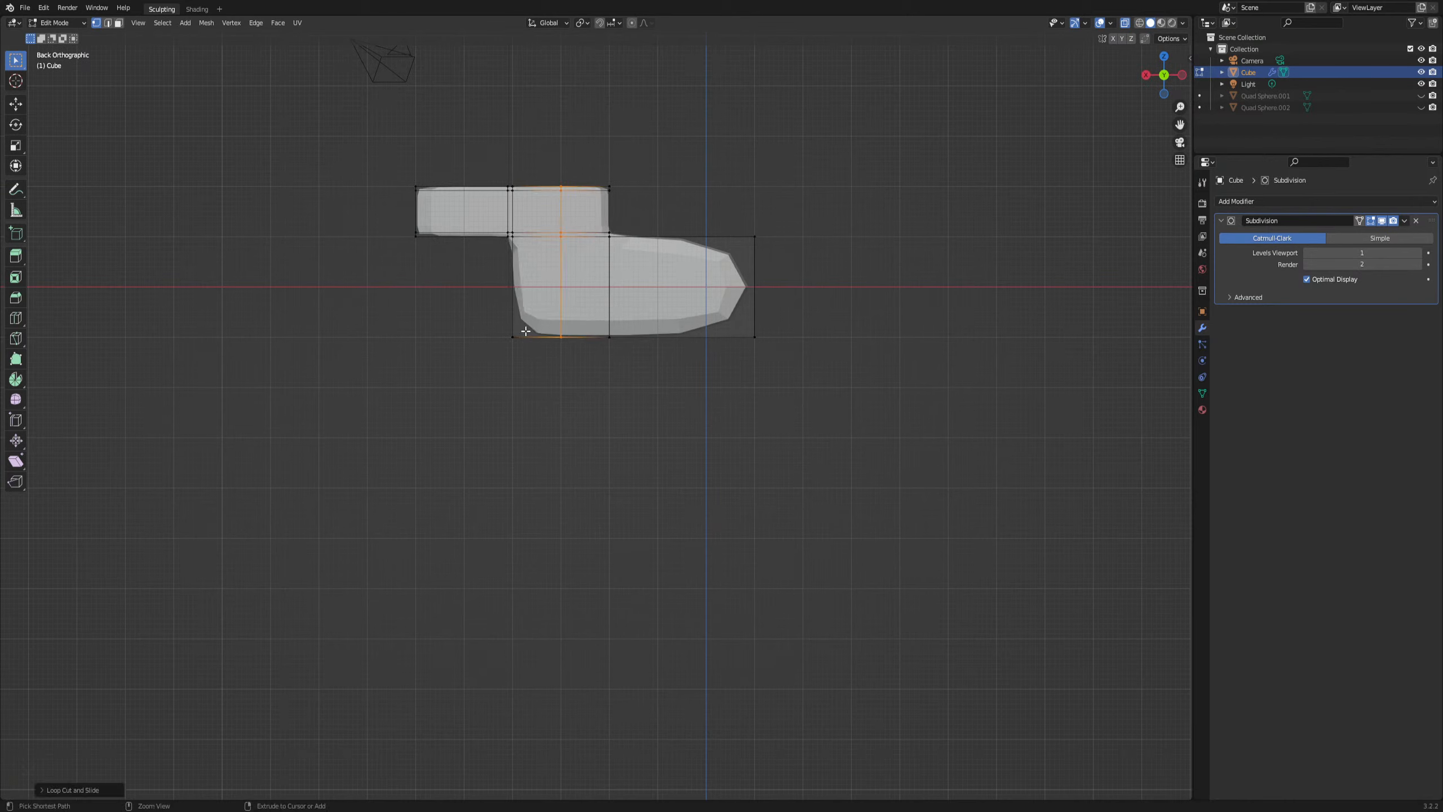
{"action": "key", "text": "ctrl+r"}
{"action": "left_click", "coordinate": [565, 317]}
{"action": "right_click", "coordinate": [565, 317]}
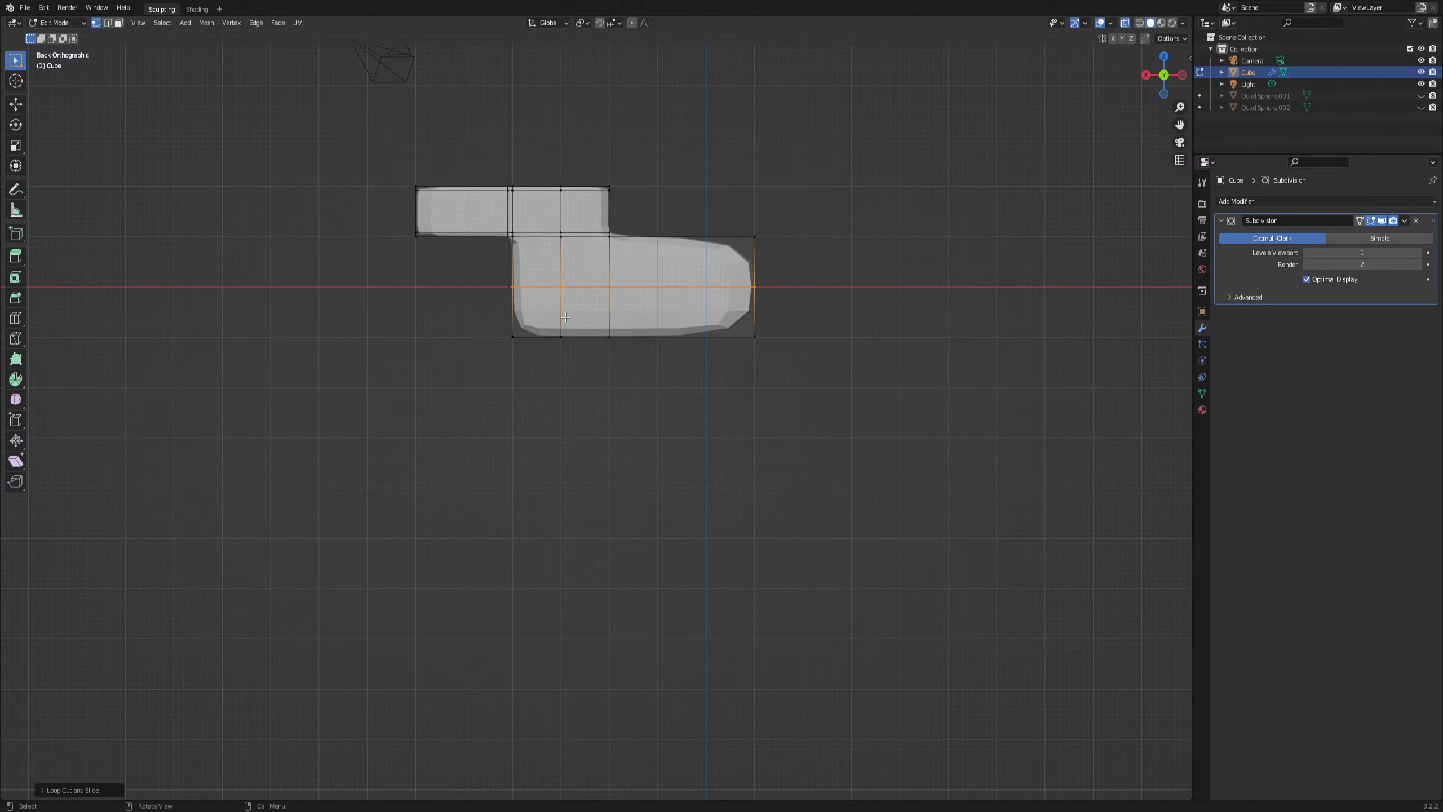
{"action": "key", "text": "ctrl+z"}
{"action": "key", "text": "ctrl+z"}
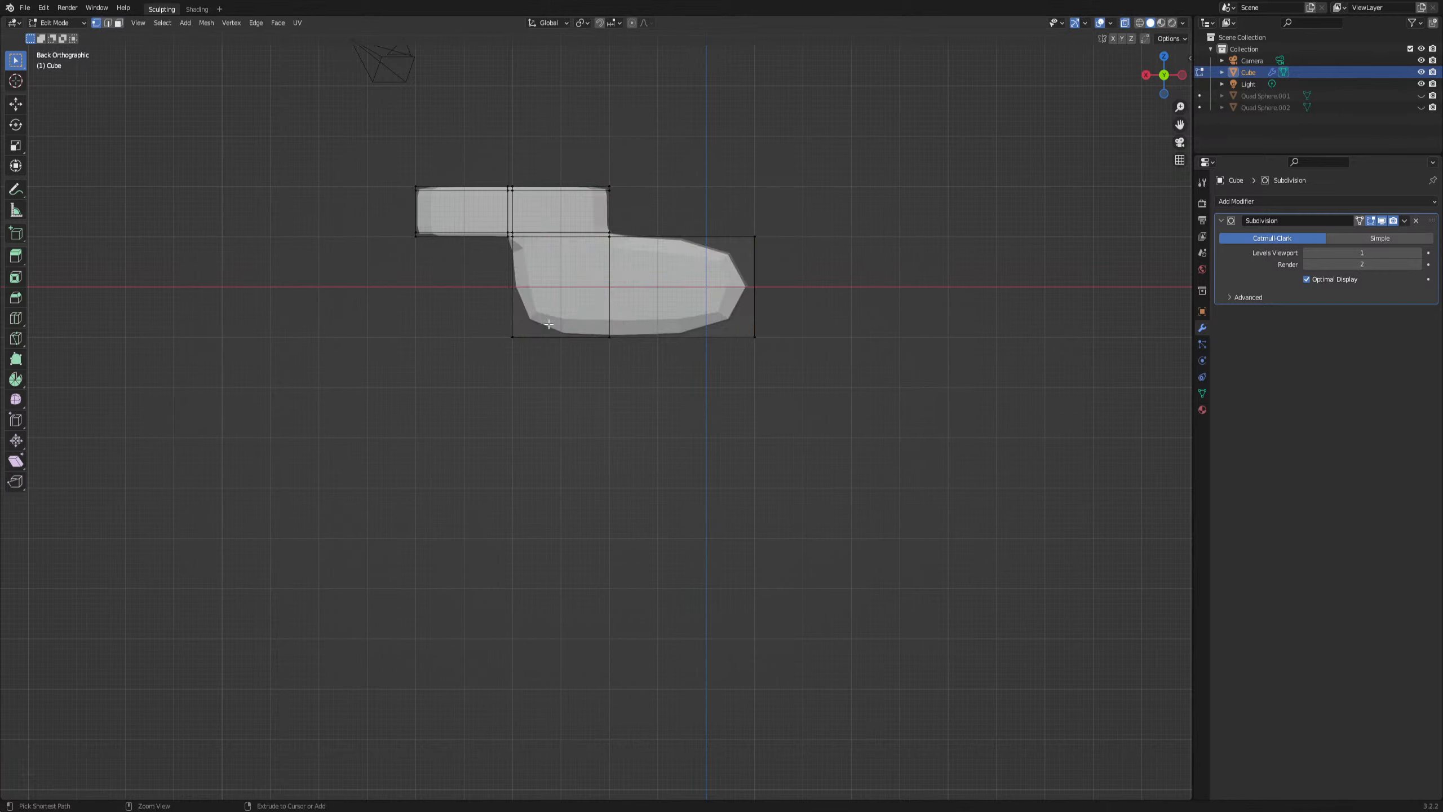
Add a vertical loop cut through the lower block and slide it by about -0.9, tight against the block's +X side
{"action": "key", "text": "ctrl+r"}
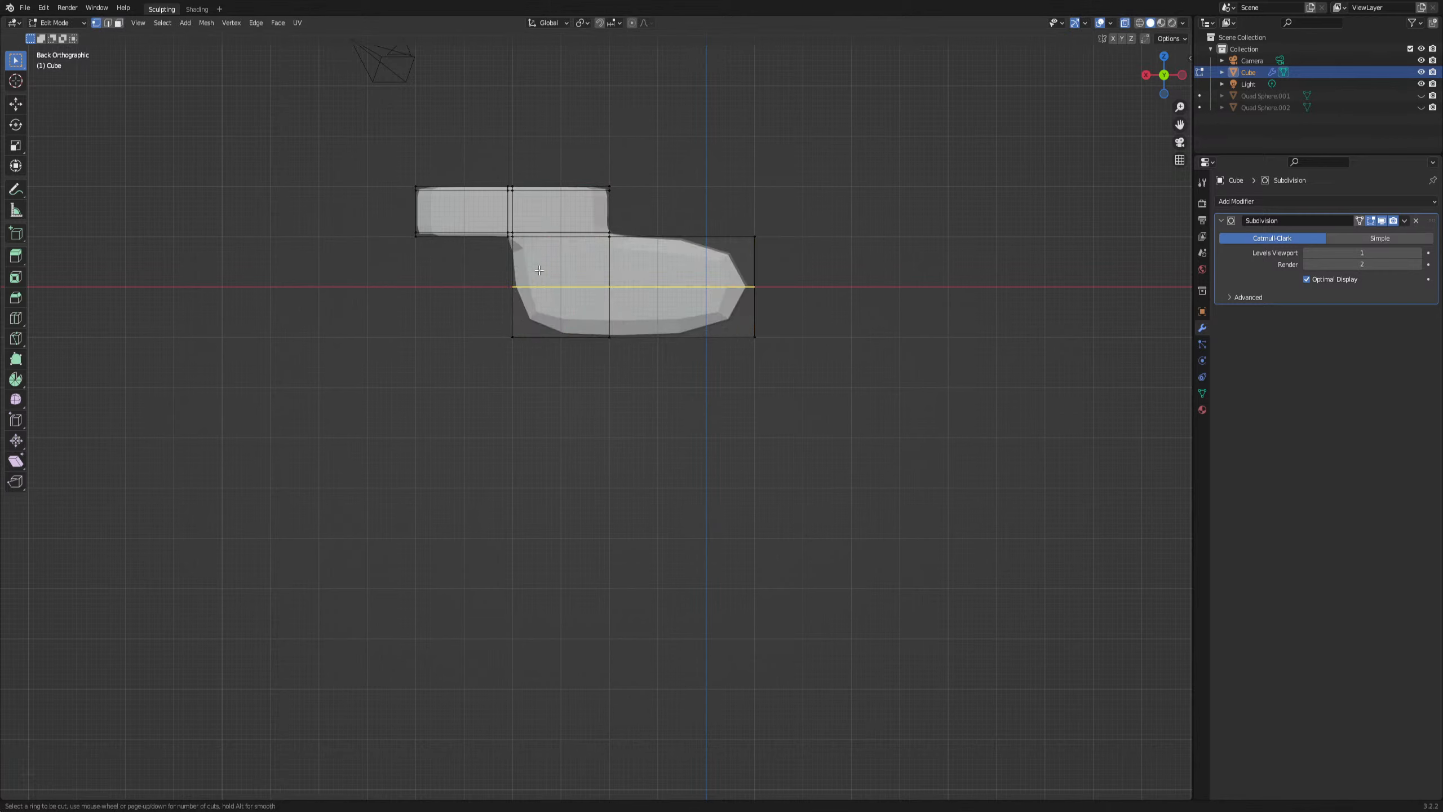
{"action": "left_click", "coordinate": [548, 262]}
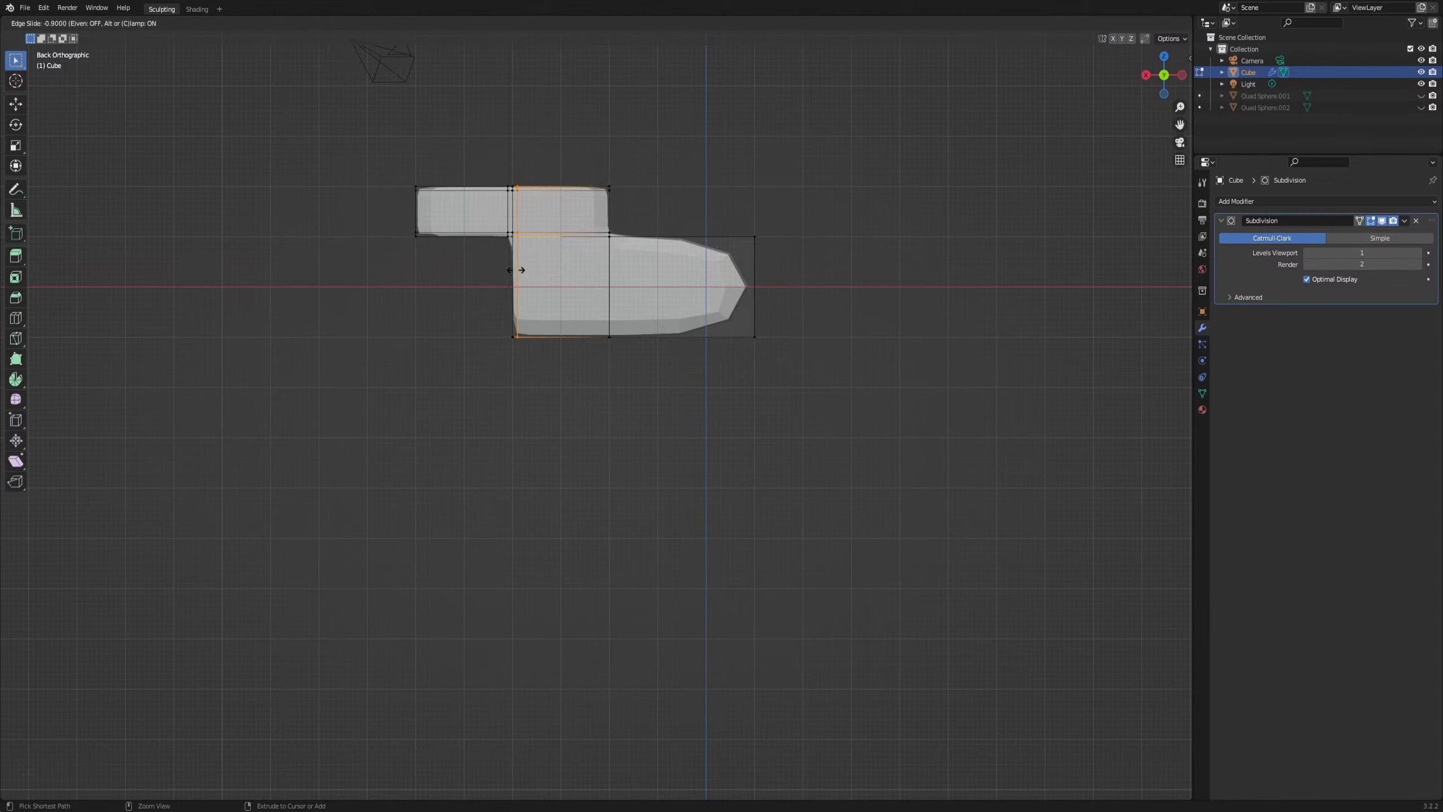
{"action": "left_click", "coordinate": [516, 270]}
Add a centered horizontal loop cut around the lower block and a vertical one slid close to its -X end
{"action": "key", "text": "ctrl+r"}
{"action": "left_click", "coordinate": [607, 296]}
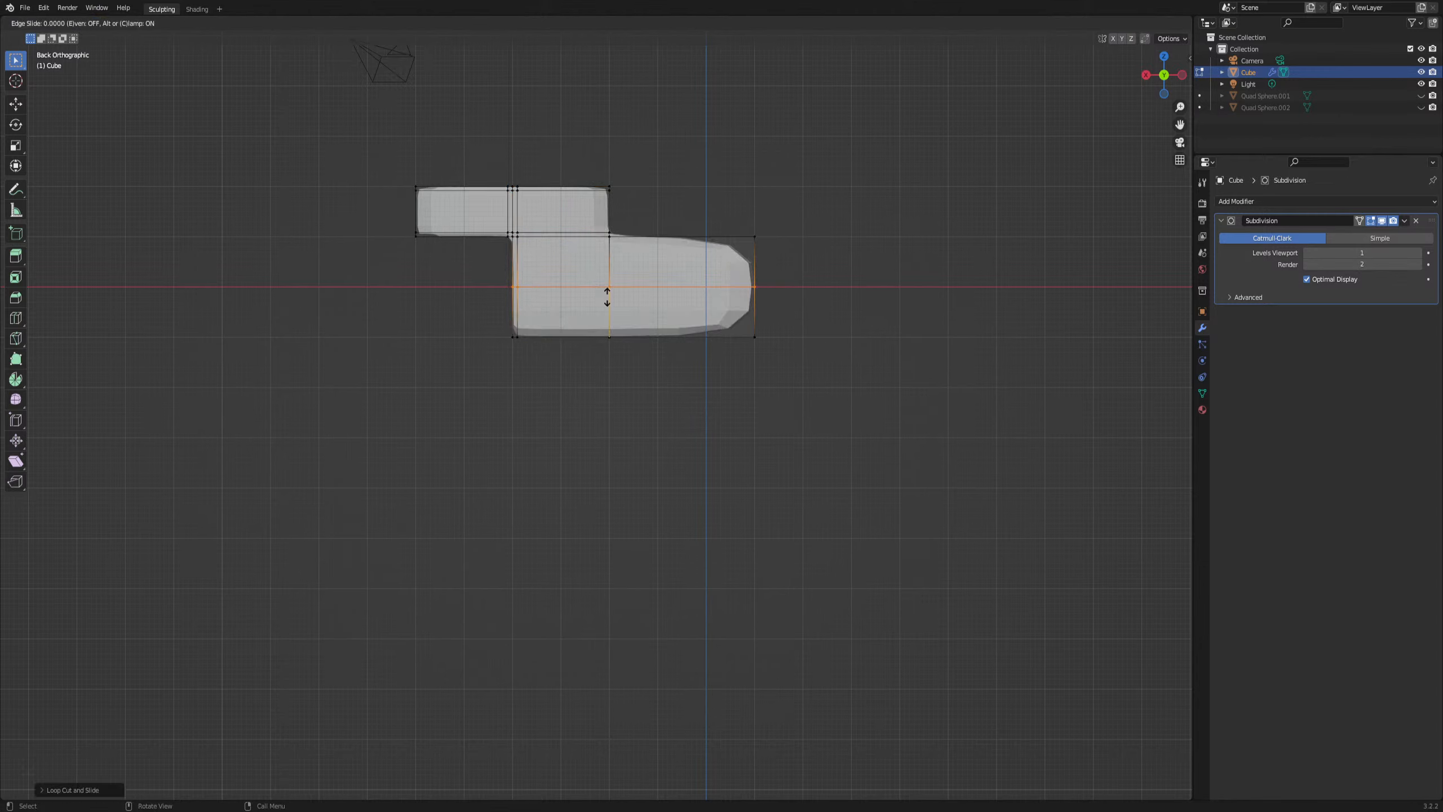
{"action": "left_click", "coordinate": [606, 296]}
{"action": "key", "text": "ctrl+r"}
{"action": "left_click", "coordinate": [699, 296]}
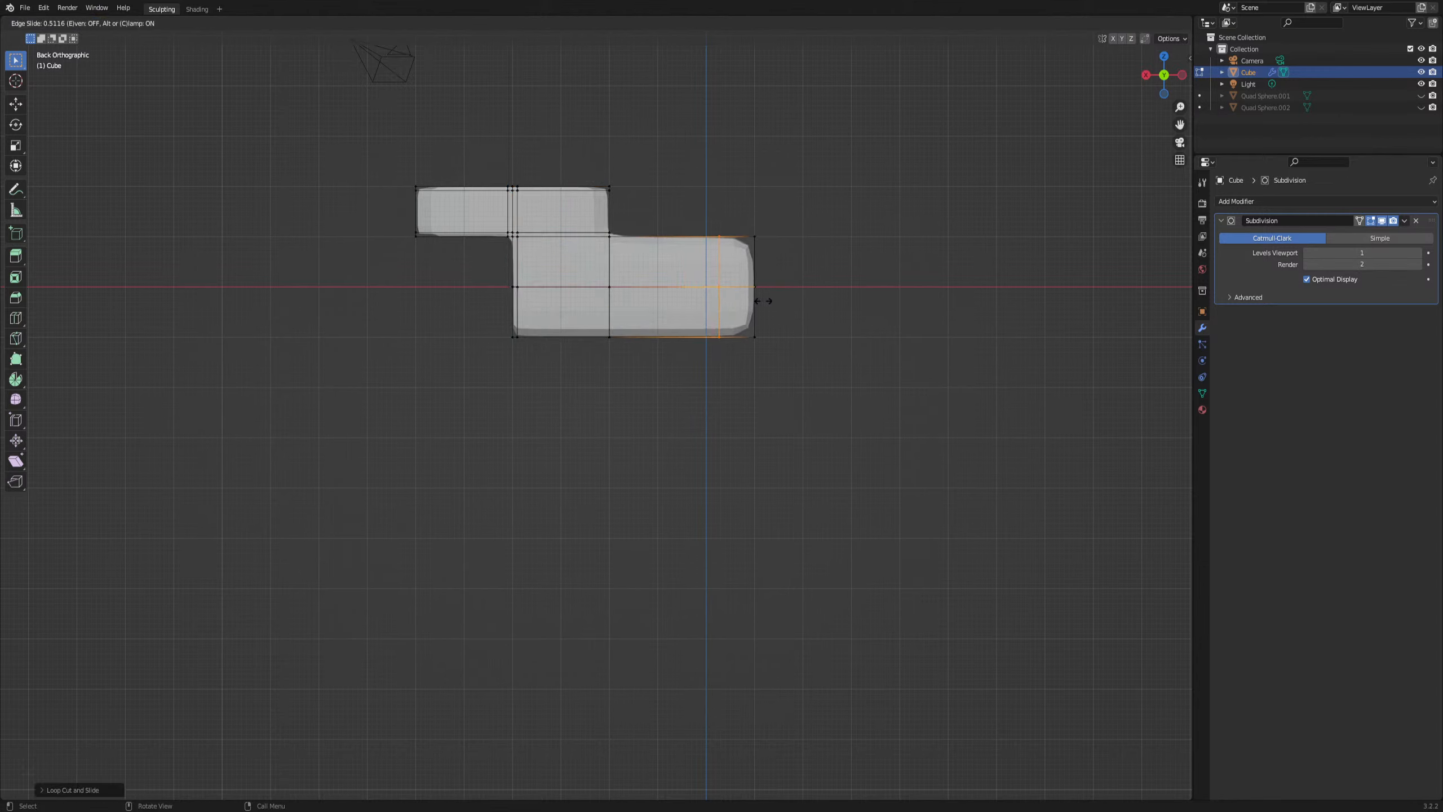
{"action": "left_click", "coordinate": [791, 299]}
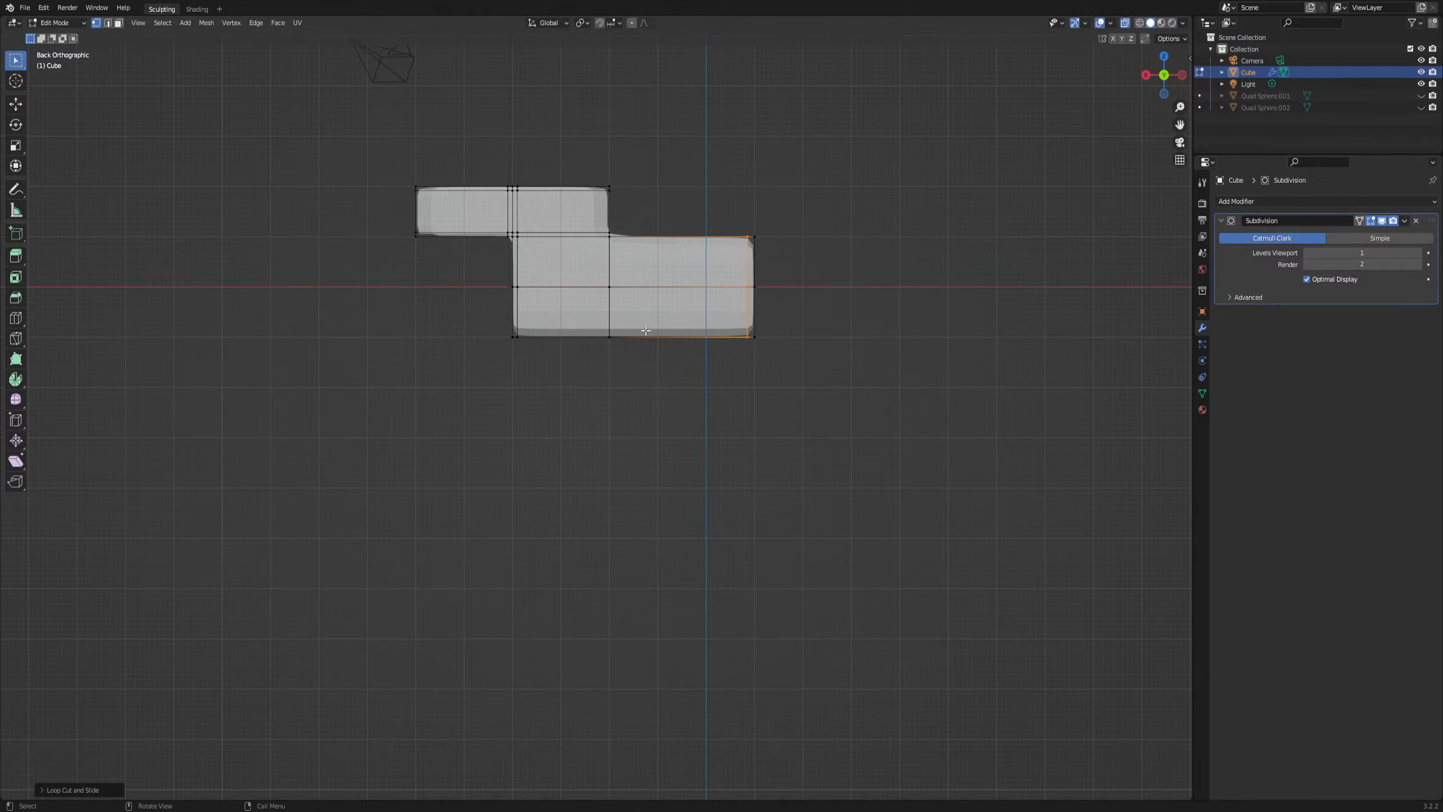
Add a centered vertical loop cut through the -X half of the lower block without sliding it
{"action": "middle_click_drag", "start_coordinate": [645, 330], "coordinate": [720, 322]}
{"action": "key", "text": "ctrl+r"}
{"action": "left_click", "coordinate": [682, 303]}
{"action": "right_click", "coordinate": [682, 302]}
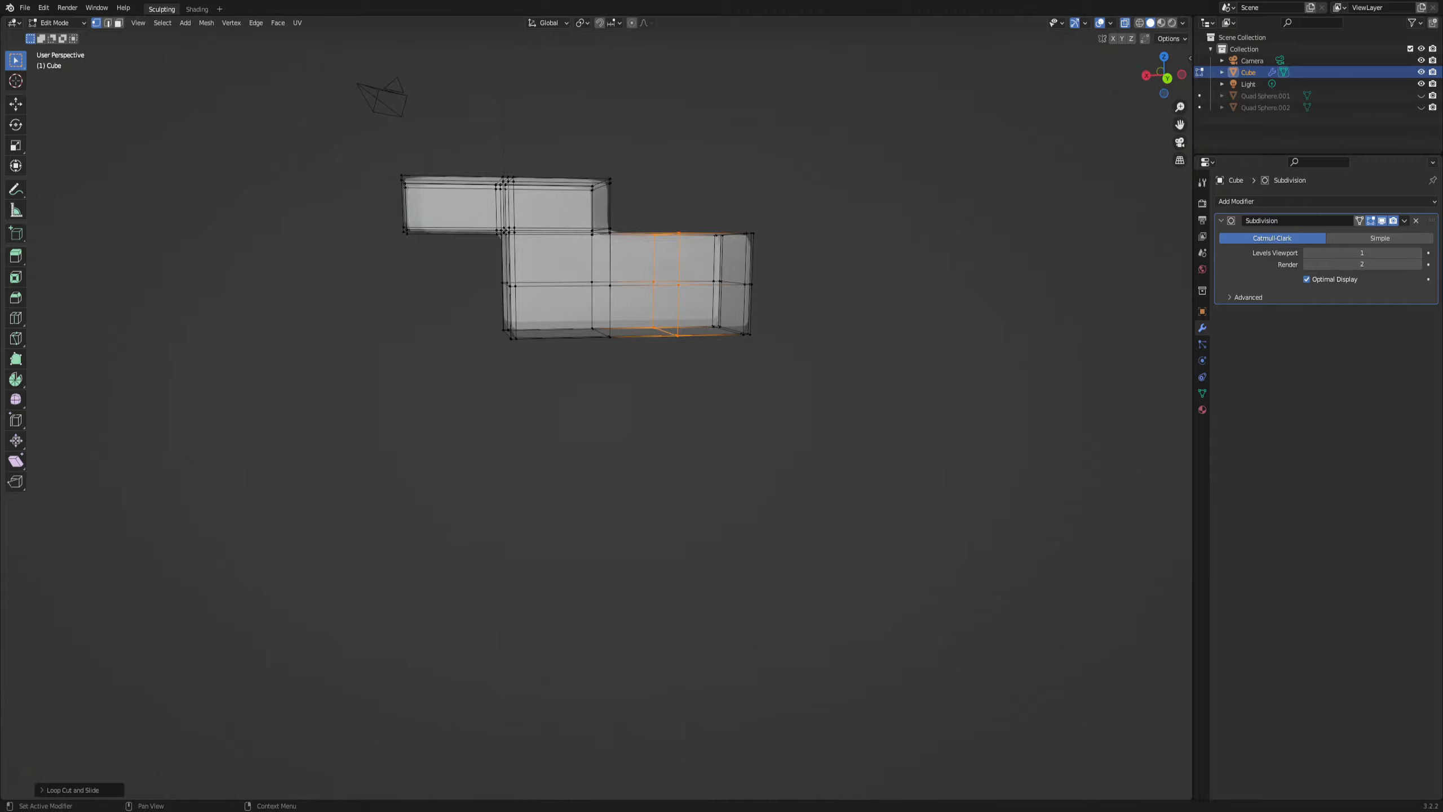
Extrude the two opposite lower side faces below the head and scale them apart along Y into side stubs
{"action": "middle_click_drag", "start_coordinate": [647, 348], "coordinate": [659, 286]}
{"action": "left_click", "coordinate": [596, 284]}
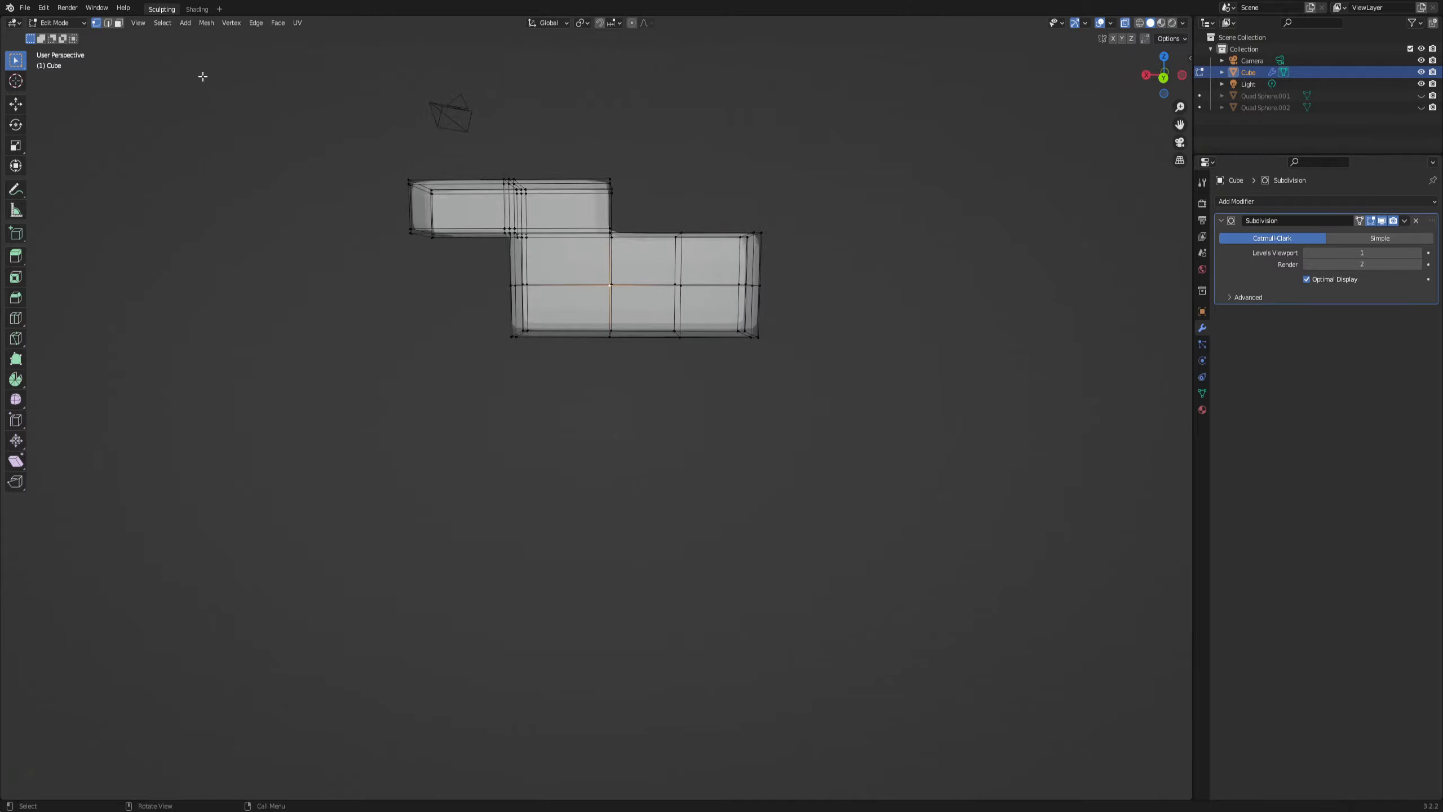
{"action": "left_click", "coordinate": [118, 22]}
{"action": "left_click", "coordinate": [582, 319]}
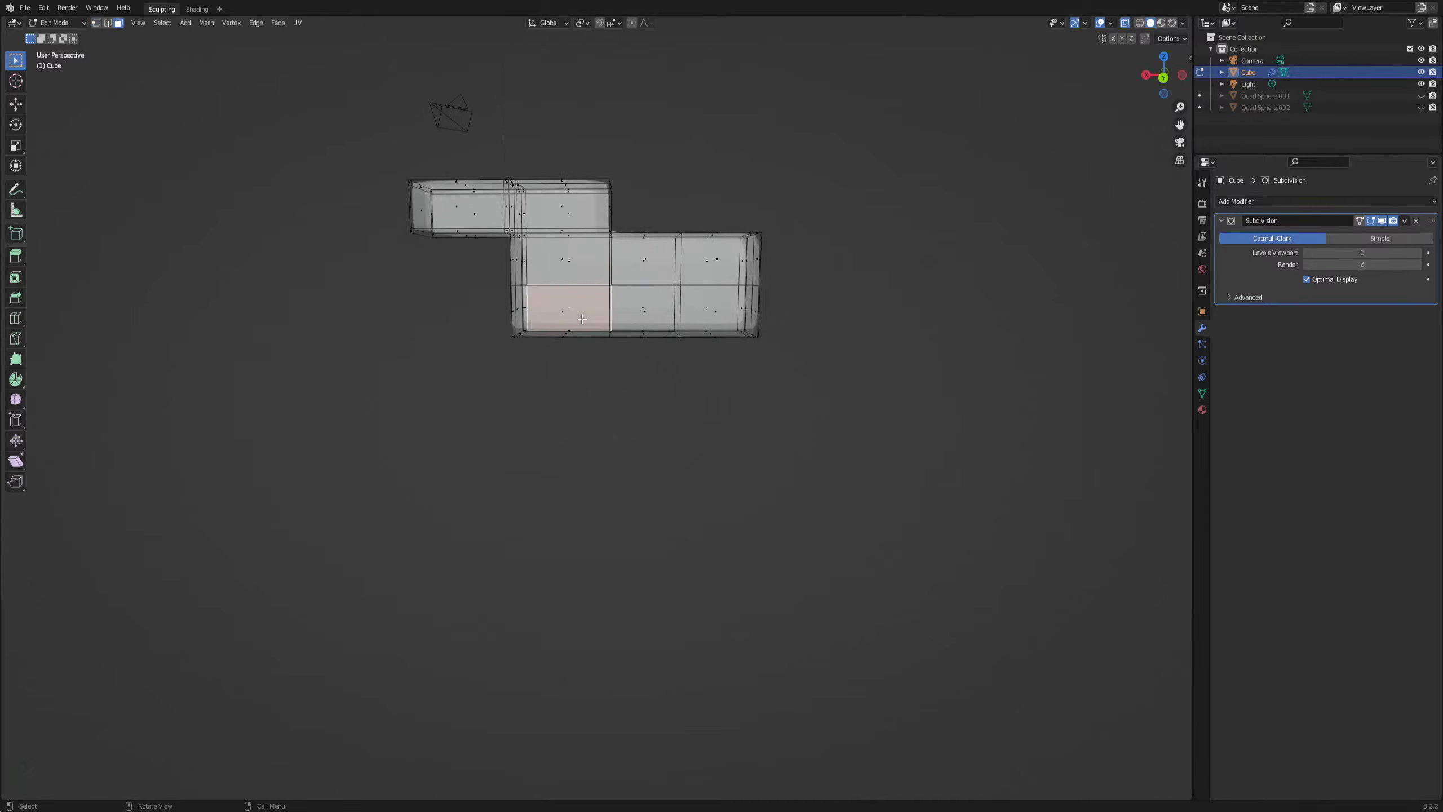
{"action": "middle_click_drag", "start_coordinate": [582, 319], "coordinate": [463, 314]}
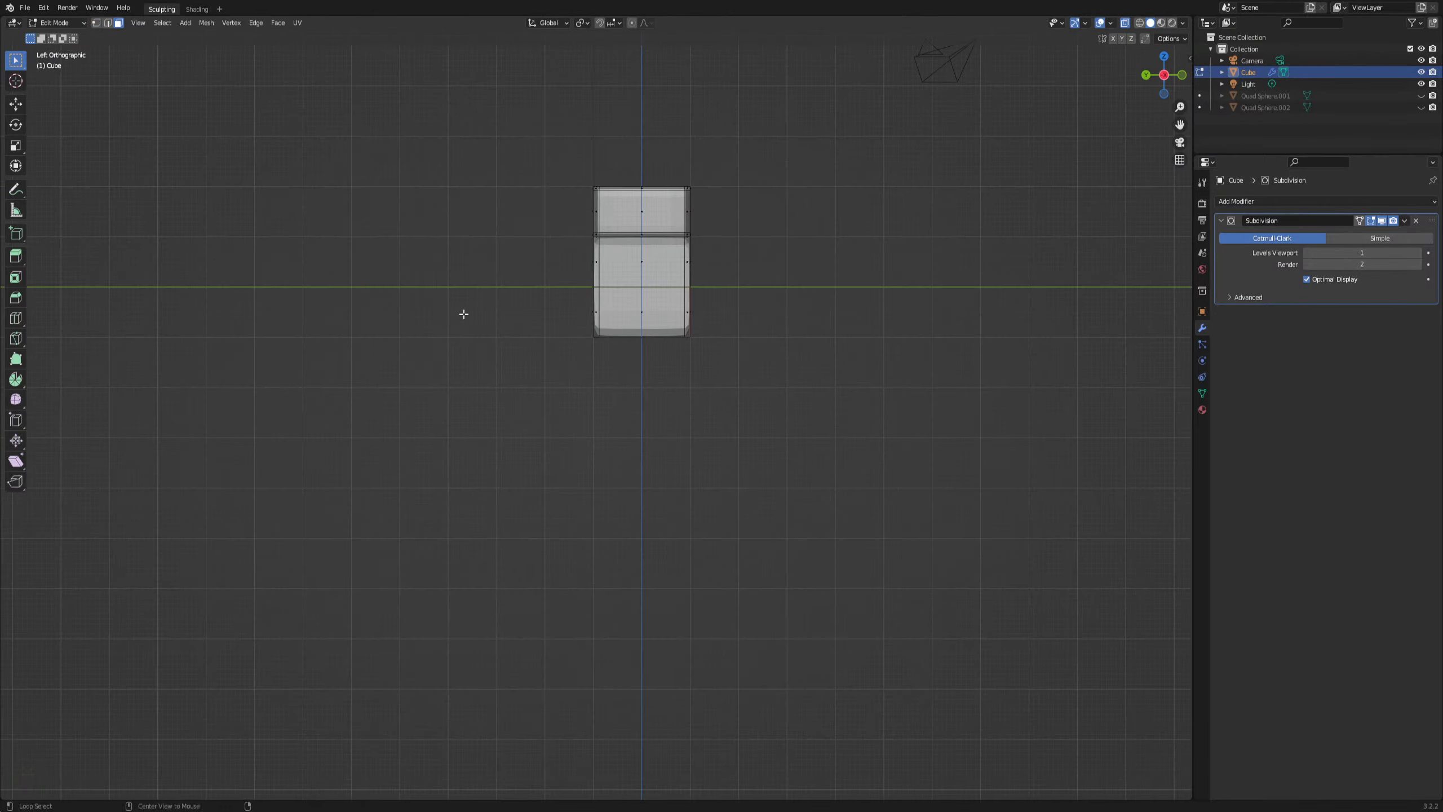
{"action": "key", "text": "s"}
{"action": "key", "text": "y"}
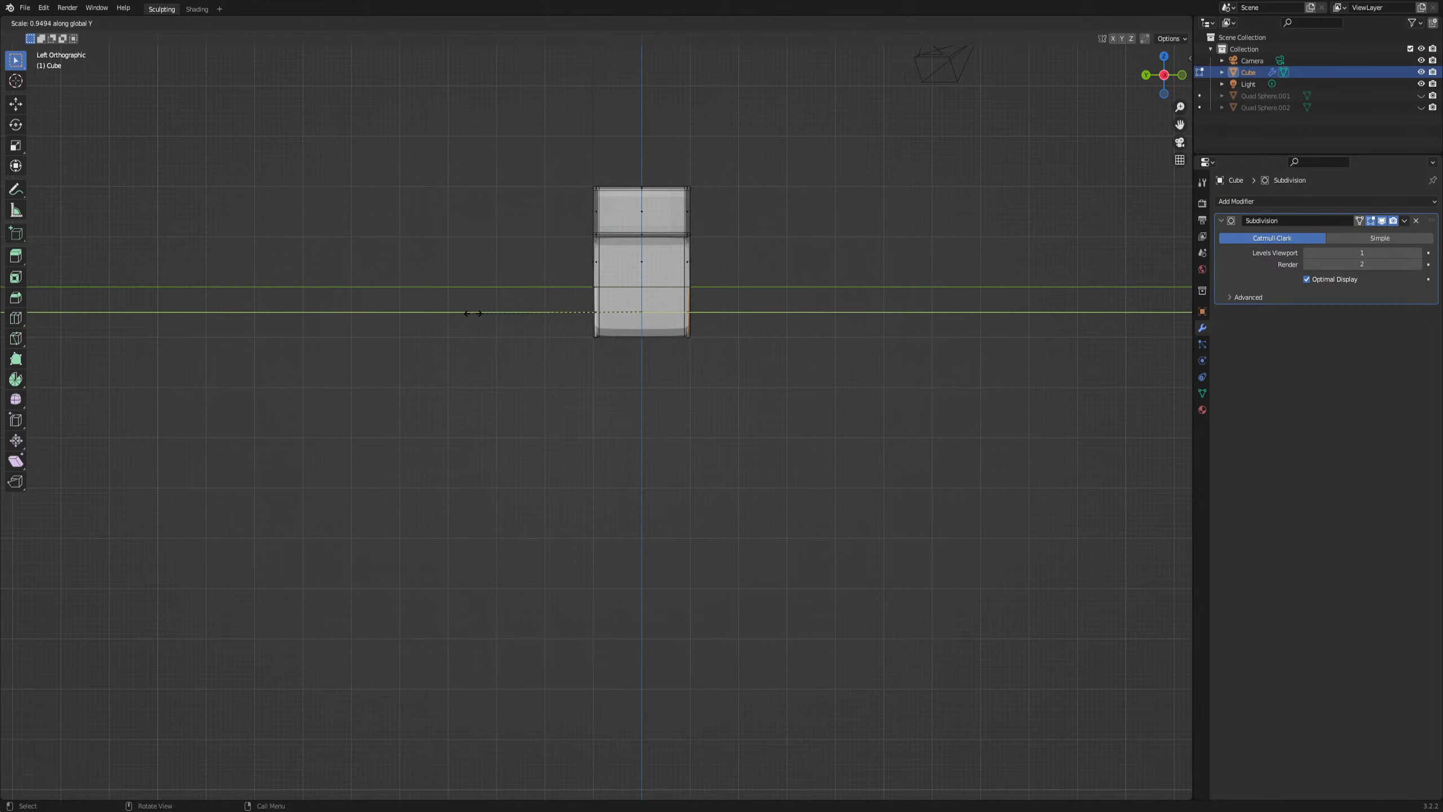
{"action": "left_click", "coordinate": [286, 307]}
Extrude the undersides of both side stubs downward to form the pair of legs nearest the head
{"action": "middle_click_drag", "start_coordinate": [638, 339], "coordinate": [632, 298]}
{"action": "left_click", "coordinate": [697, 362]}
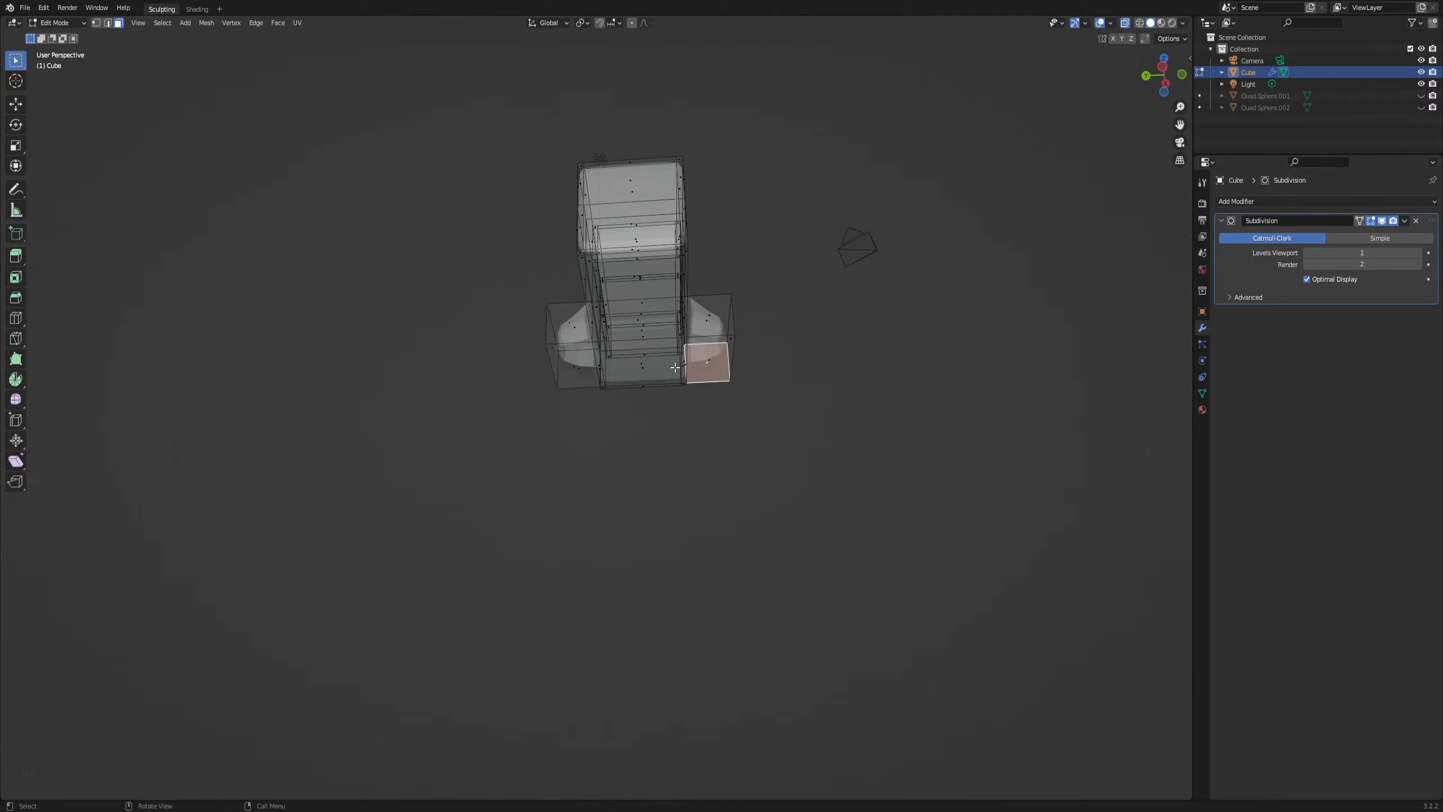
{"action": "left_click", "coordinate": [569, 366]}
{"action": "left_click", "coordinate": [709, 362], "text": "shift"}
{"action": "middle_click_drag", "start_coordinate": [738, 367], "coordinate": [759, 411]}
{"action": "key", "text": "e"}
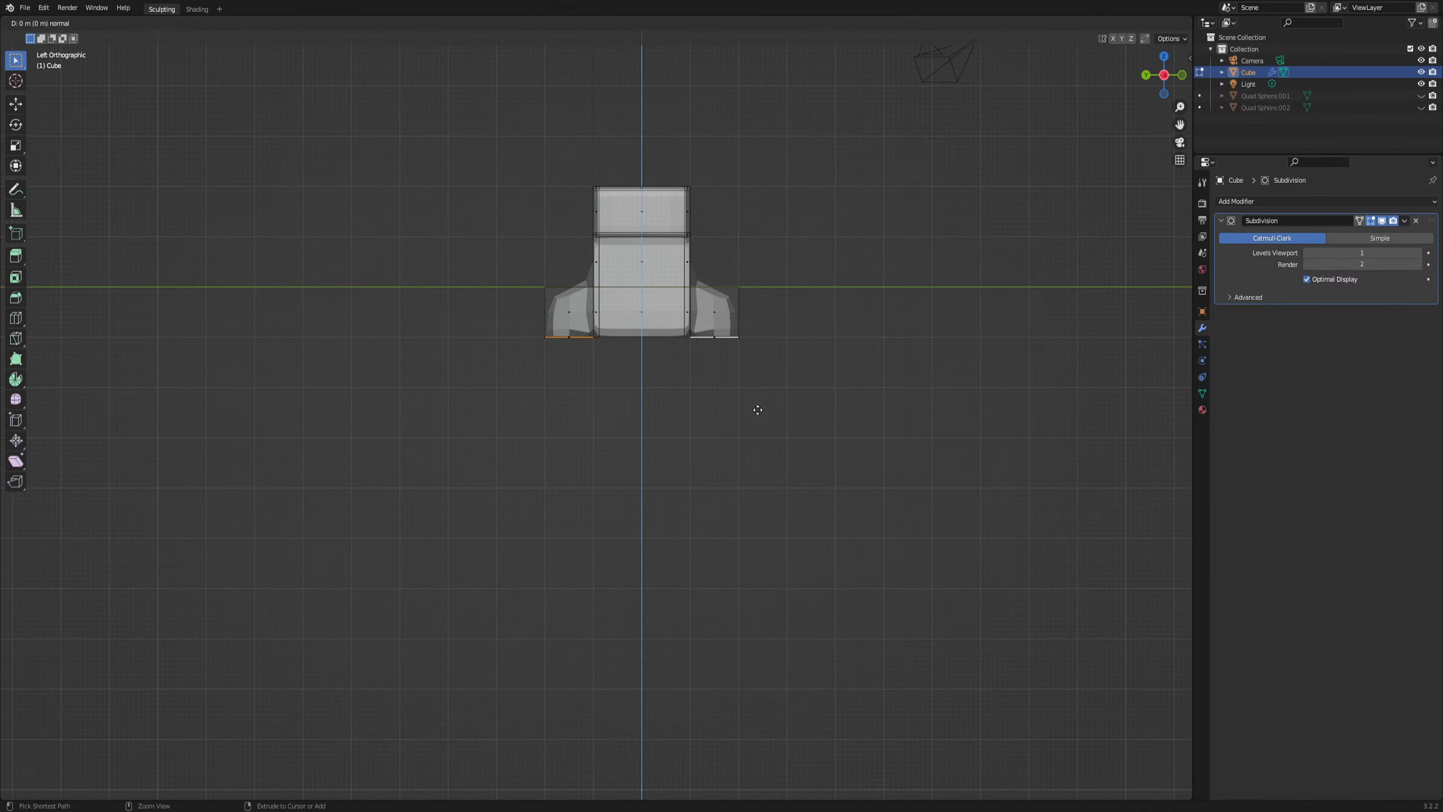
{"action": "left_click", "coordinate": [744, 506]}
Extrude the two opposite lower side faces at the body's -X end and scale them apart along Y by 2
{"action": "middle_click_drag", "start_coordinate": [744, 506], "coordinate": [776, 334]}
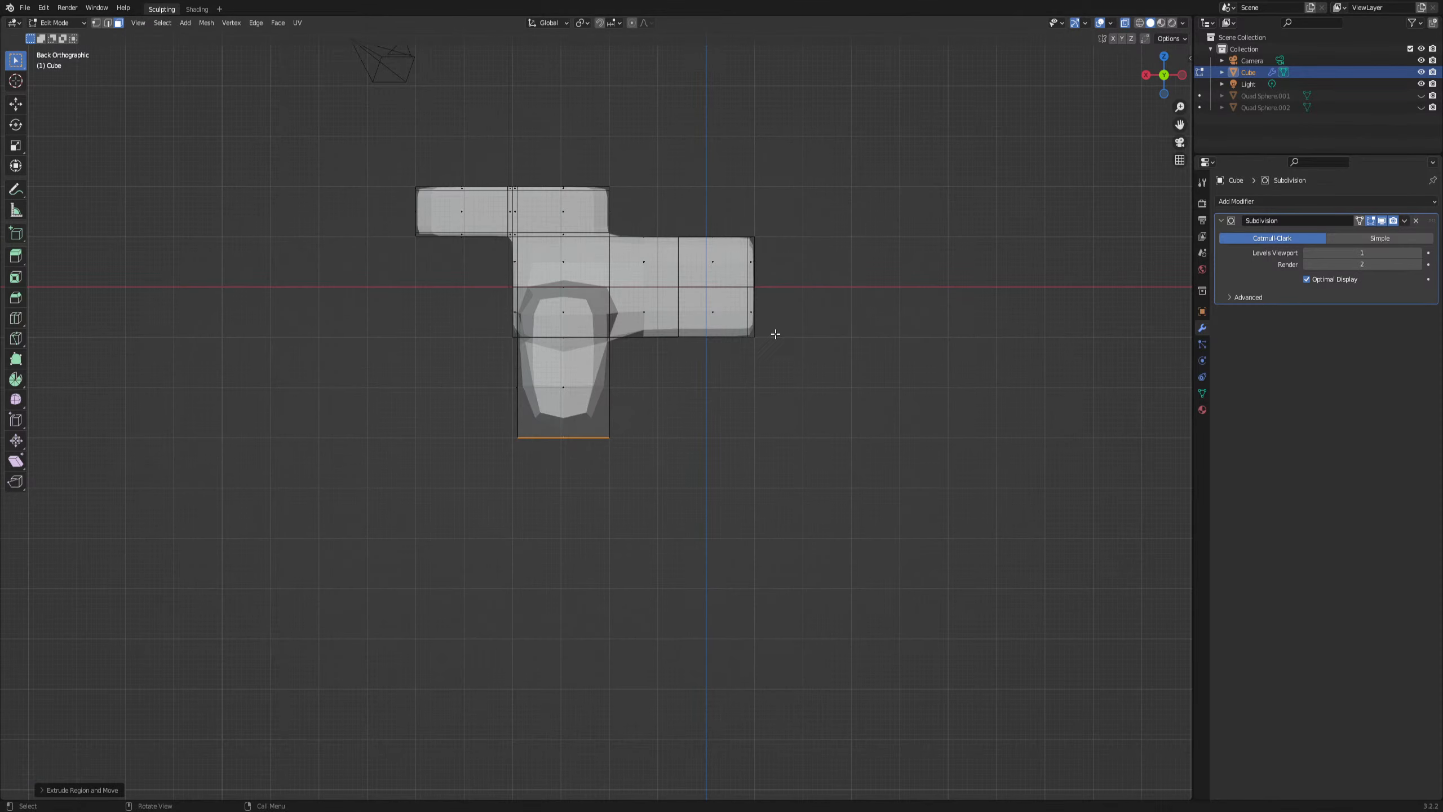
{"action": "left_click_drag", "start_coordinate": [814, 206], "coordinate": [748, 377]}
{"action": "left_click", "coordinate": [714, 316]}
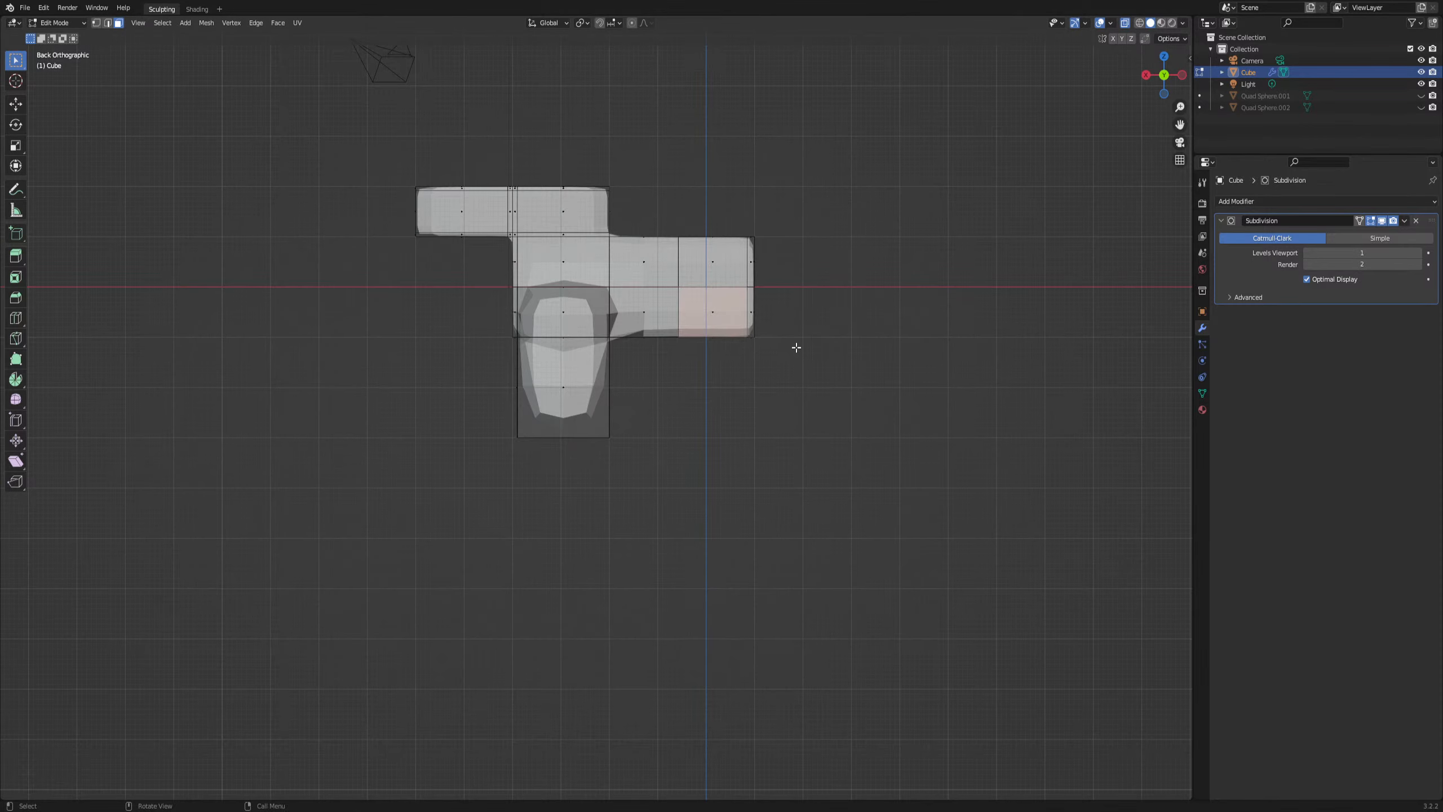
{"action": "middle_click_drag", "start_coordinate": [795, 348], "coordinate": [702, 342]}
{"action": "left_click", "coordinate": [517, 329], "text": "shift"}
{"action": "key", "text": "e"}
{"action": "key", "text": "x"}
{"action": "key", "text": "y"}
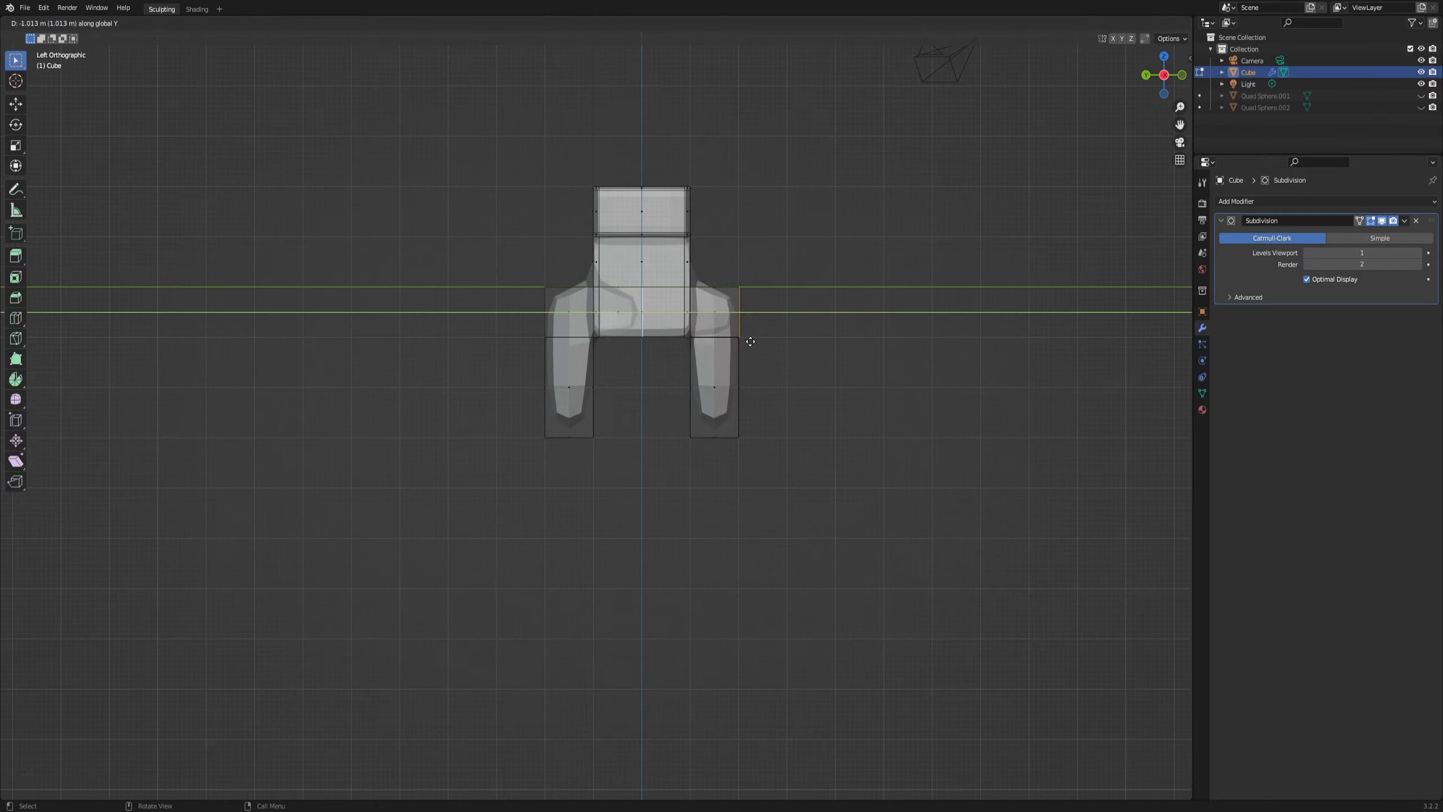
{"action": "right_click", "coordinate": [753, 342]}
{"action": "key", "text": "s"}
{"action": "key", "text": "y"}
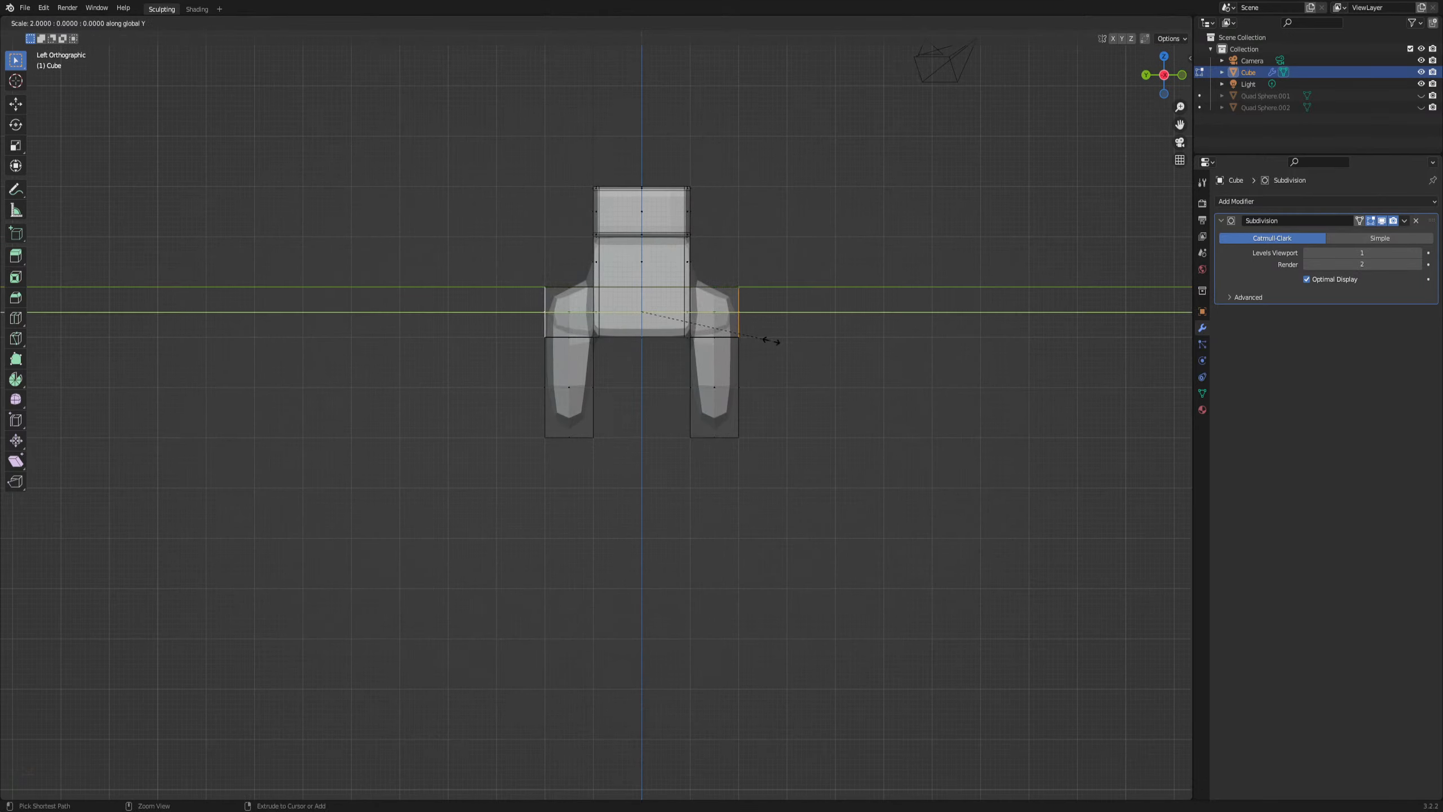
{"action": "left_click", "coordinate": [771, 341], "text": "ctrl"}
Extrude the undersides of the two new -X stubs downward into legs about as long as the first pair
{"action": "middle_click_drag", "start_coordinate": [771, 341], "coordinate": [755, 295]}
{"action": "left_click", "coordinate": [708, 267]}
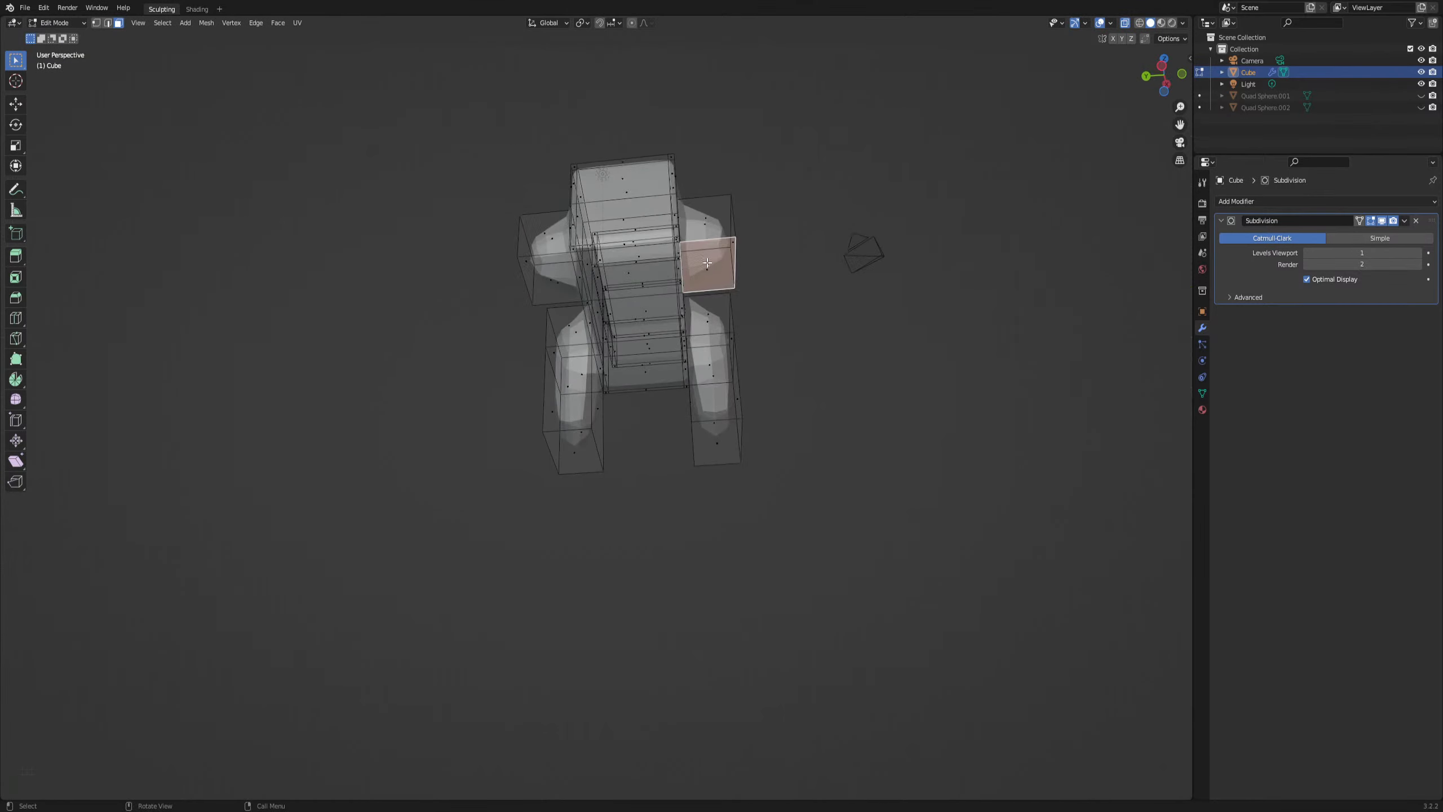
{"action": "left_click", "coordinate": [545, 282], "text": "shift"}
{"action": "middle_click_drag", "start_coordinate": [544, 282], "coordinate": [718, 358], "text": "alt"}
{"action": "key", "text": "e"}
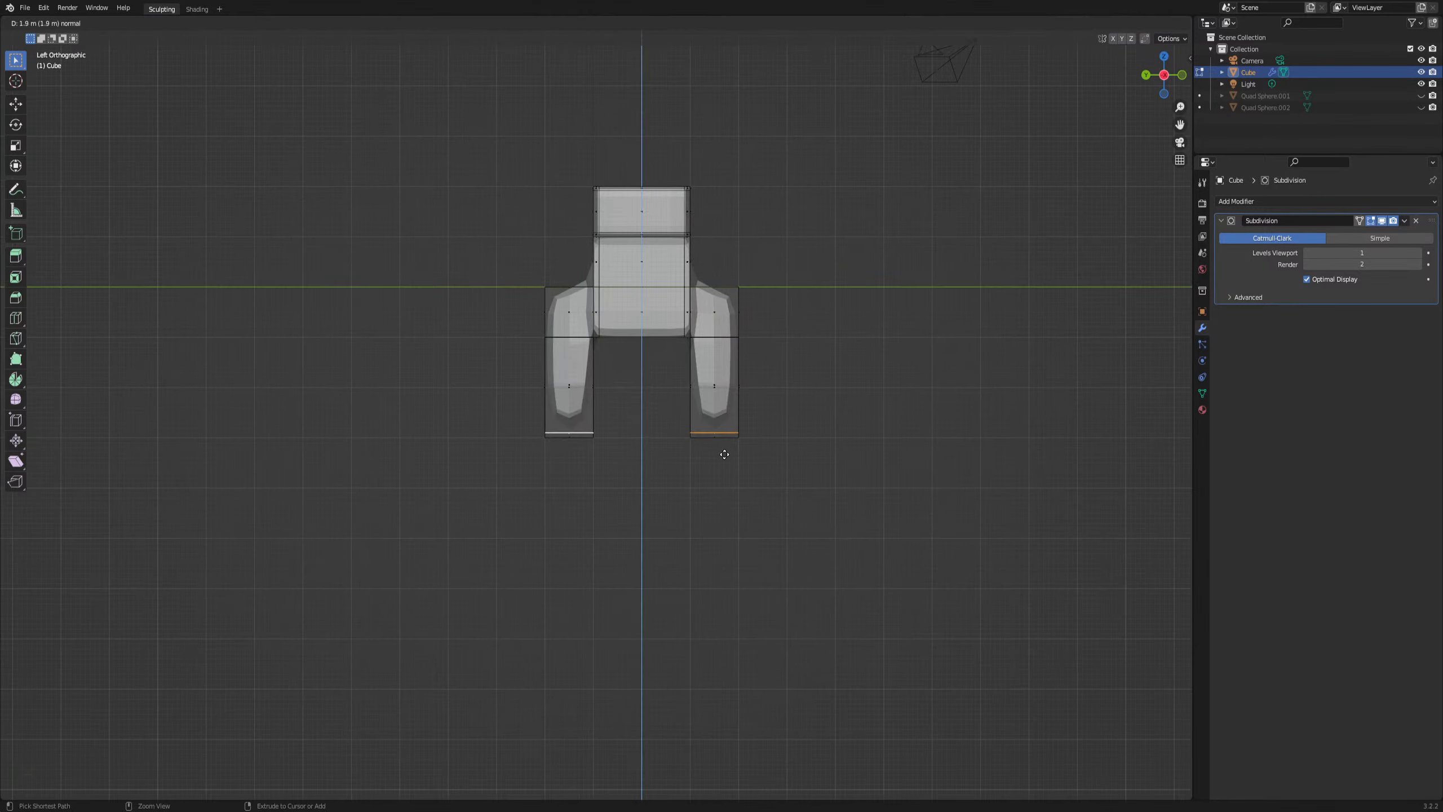
{"action": "left_click", "coordinate": [722, 455]}
Try scaling down the end face of the overhanging head block
{"action": "middle_click_drag", "start_coordinate": [750, 410], "coordinate": [875, 419]}
{"action": "scroll", "coordinate": [625, 335], "scroll_direction": "up", "scroll_amount": 1}
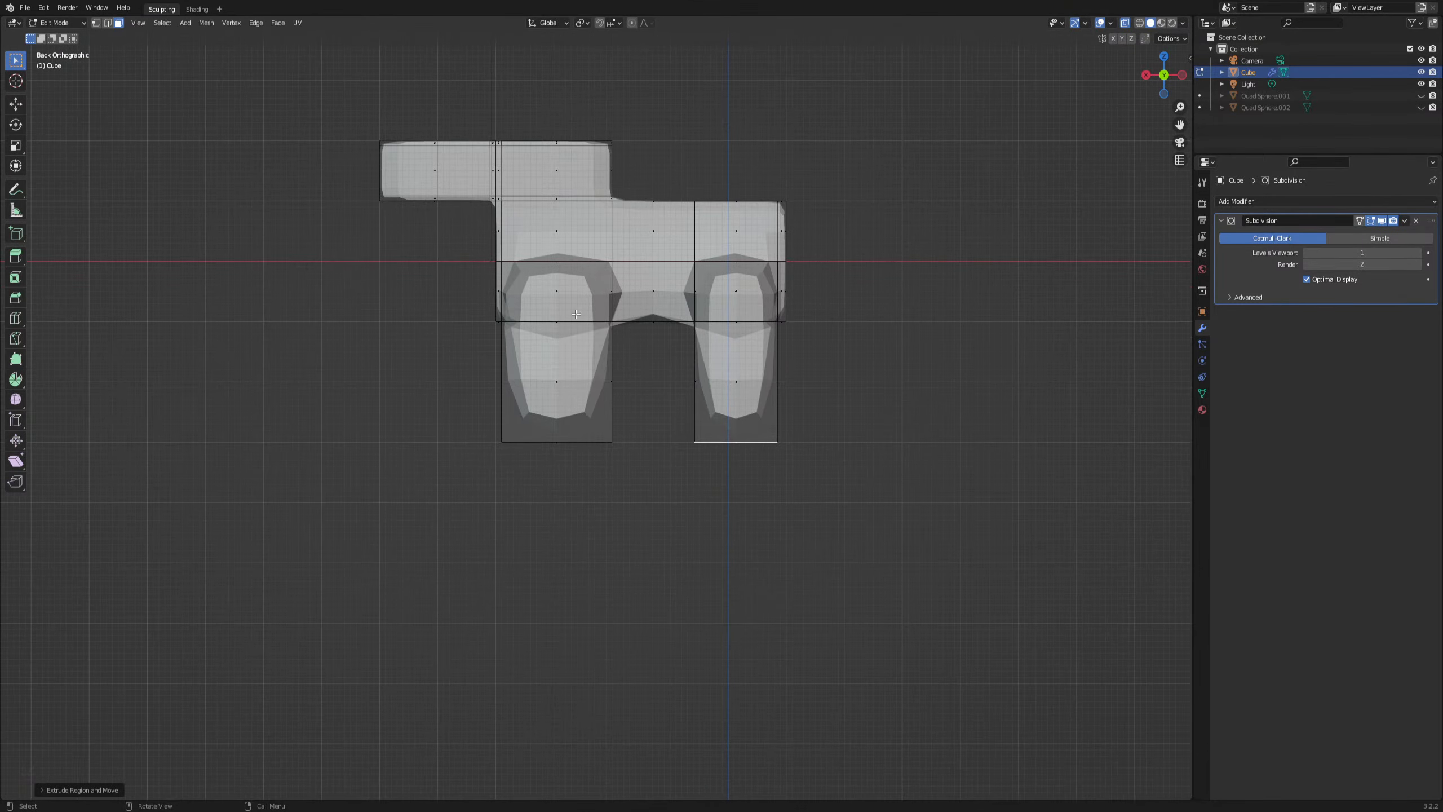
{"action": "middle_click_drag", "start_coordinate": [487, 245], "coordinate": [598, 320]}
{"action": "left_click", "coordinate": [446, 413]}
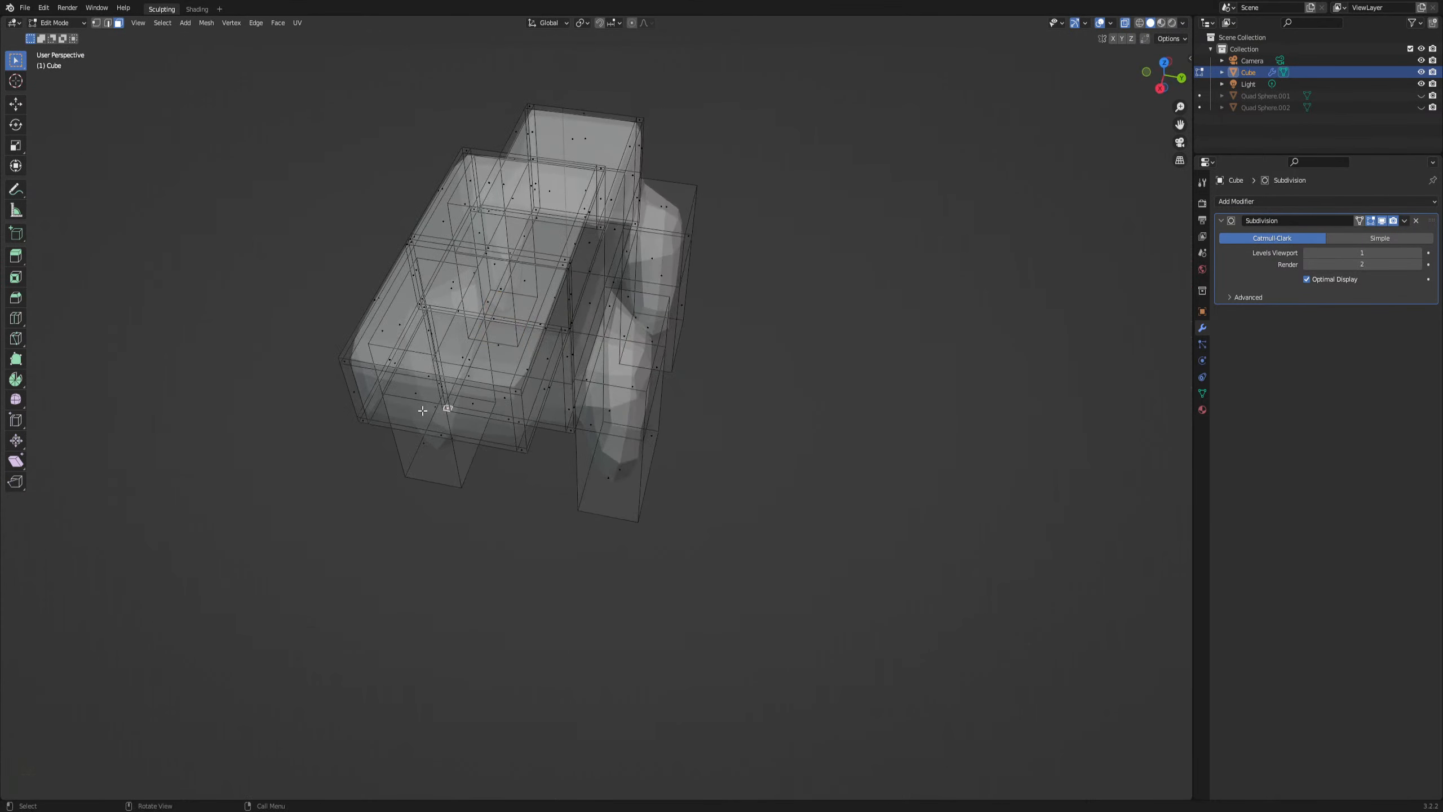
{"action": "left_click", "coordinate": [422, 410]}
{"action": "middle_click_drag", "start_coordinate": [422, 410], "coordinate": [538, 319]}
{"action": "key", "text": "s"}
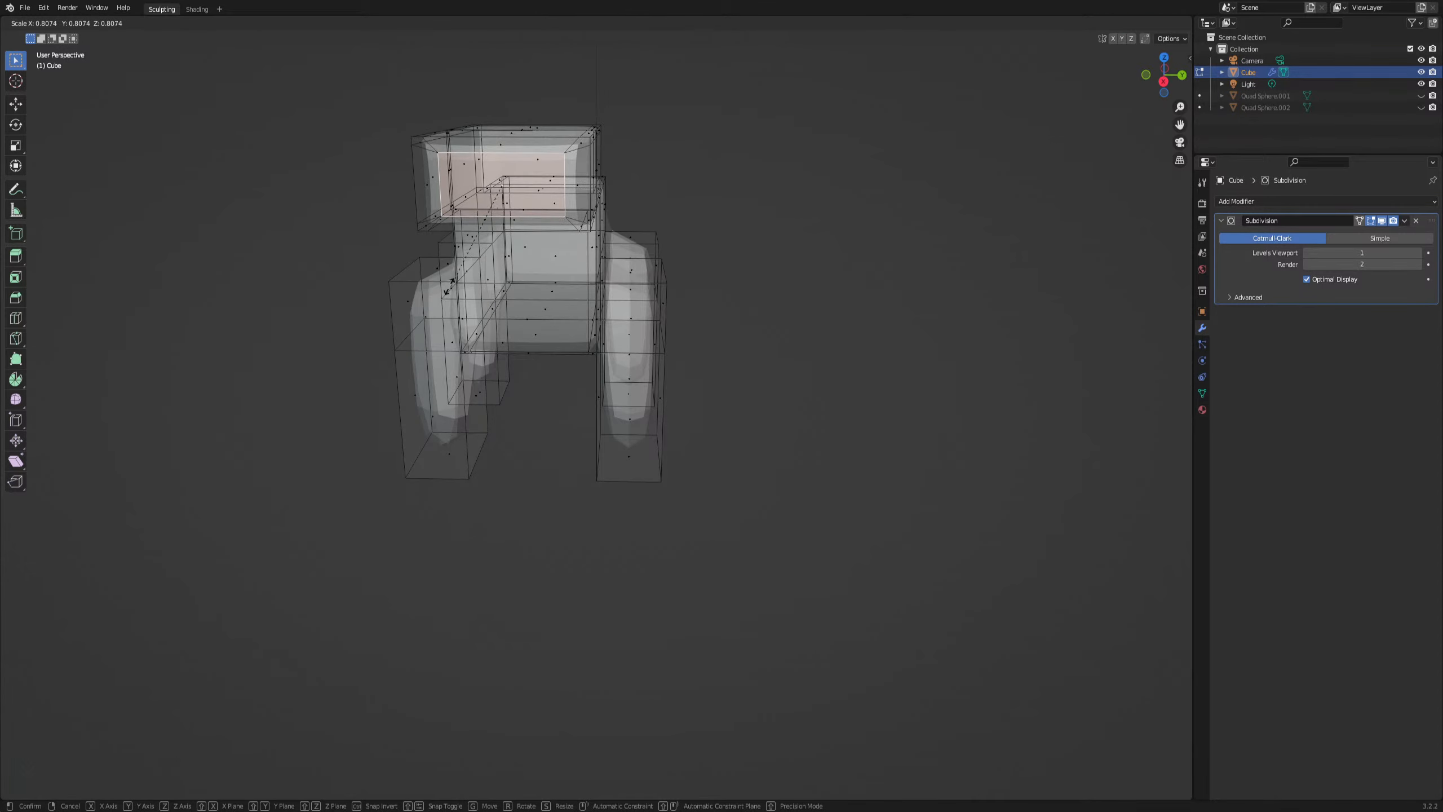
{"action": "left_click", "coordinate": [448, 287]}
{"action": "middle_click_drag", "start_coordinate": [448, 287], "coordinate": [523, 259]}
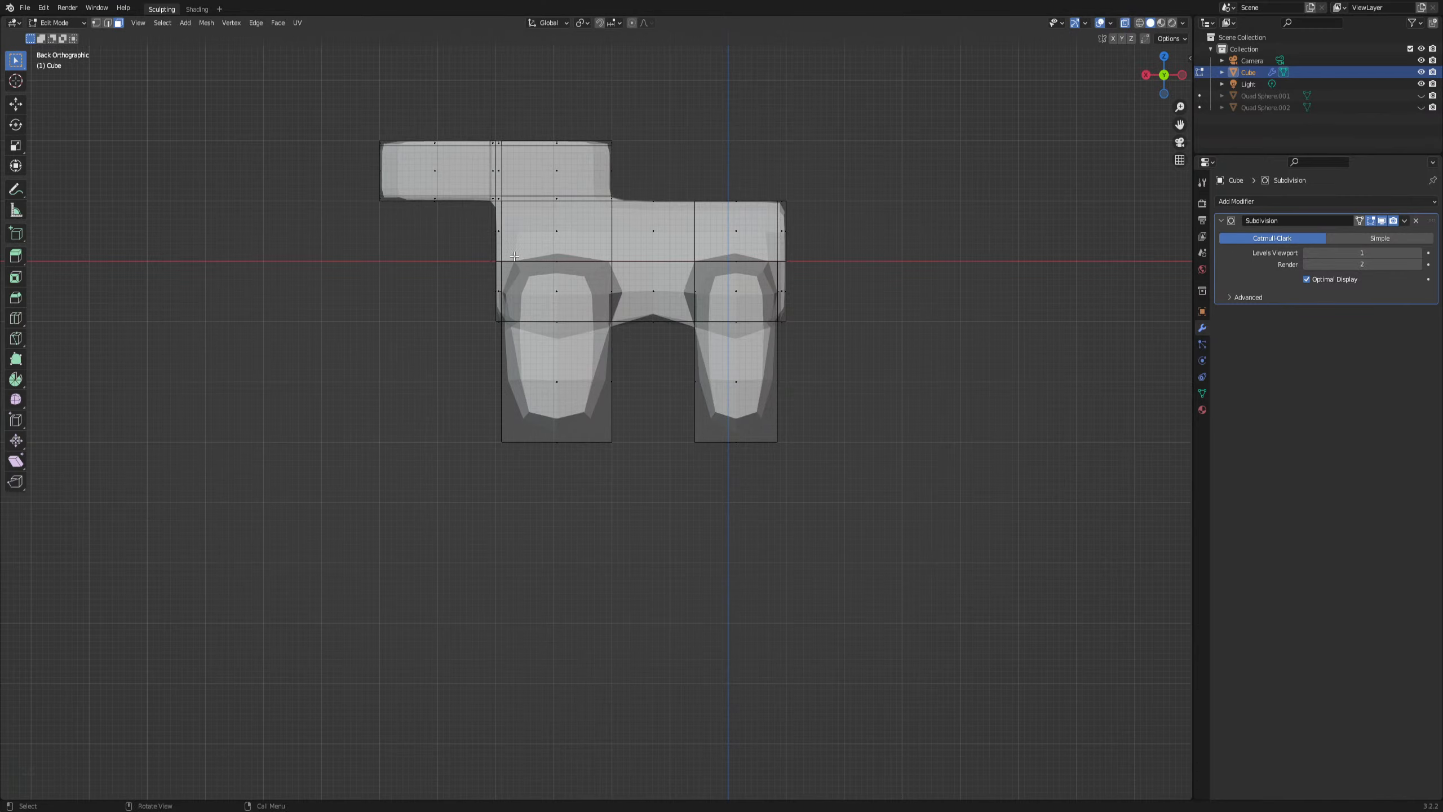
{"action": "middle_click_drag", "start_coordinate": [493, 251], "coordinate": [681, 233]}
{"action": "middle_click_drag", "start_coordinate": [694, 174], "coordinate": [318, 211]}
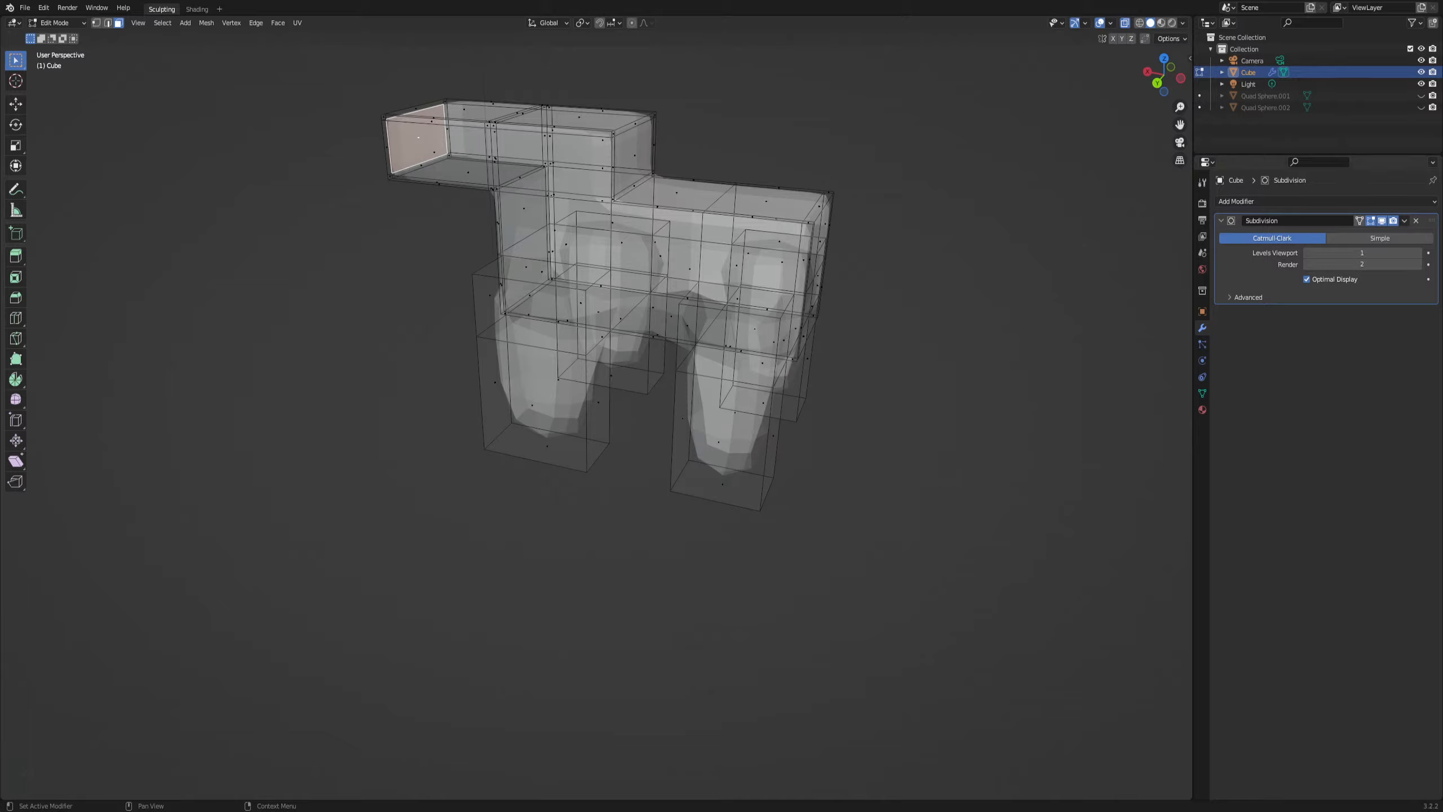
Add a horizontal loop cut around the body and upper legs and slide it up close to the legs' top edge
{"action": "middle_click_drag", "start_coordinate": [662, 558], "coordinate": [592, 524]}
{"action": "key", "text": "ctrl+r"}
{"action": "left_click", "coordinate": [583, 291]}
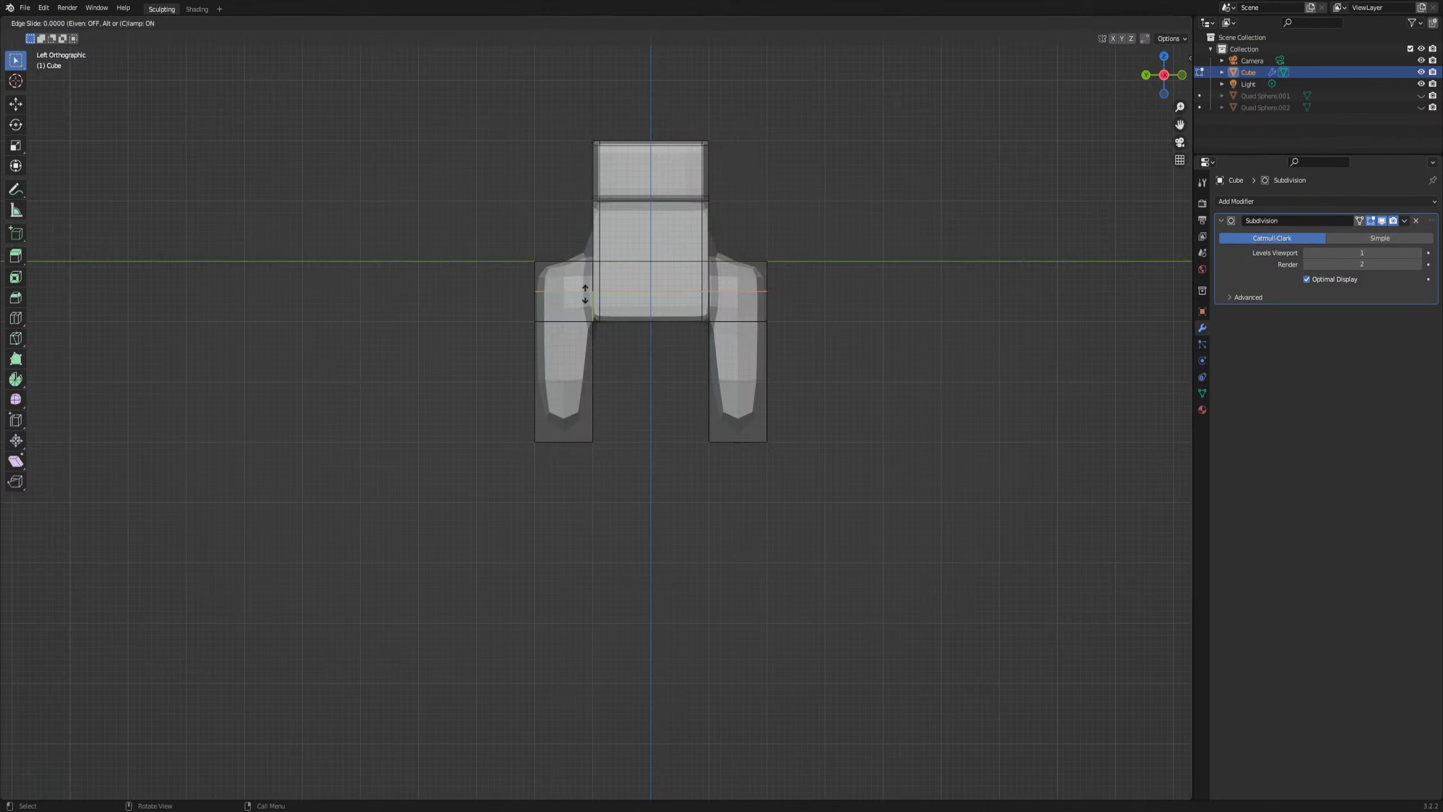
{"action": "left_click", "coordinate": [581, 272]}
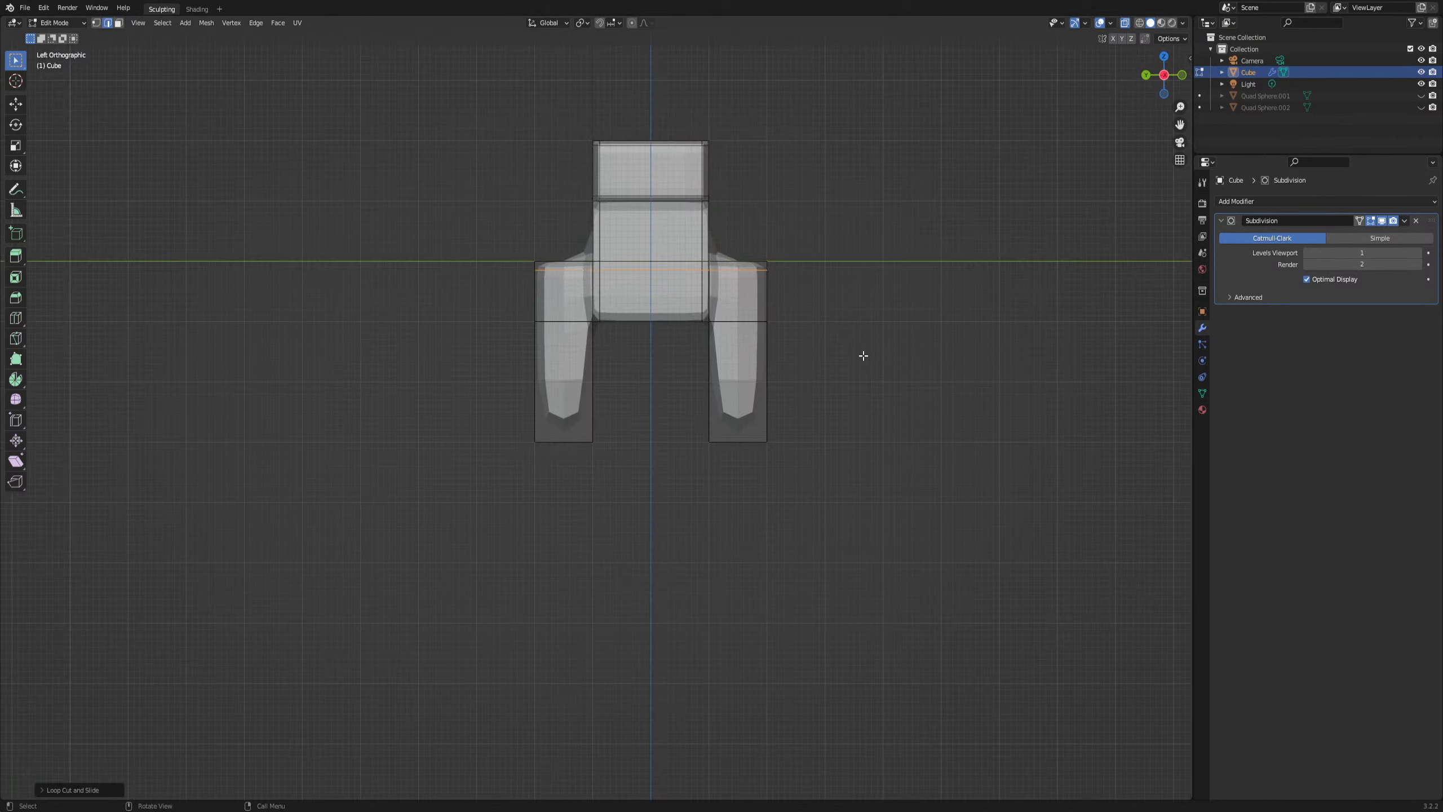
Add a centered horizontal loop cut to the lower part of each of the two legs nearest the head
{"action": "key", "text": "ctrl+r"}
{"action": "left_click", "coordinate": [710, 360]}
{"action": "right_click", "coordinate": [711, 361]}
{"action": "key", "text": "ctrl+r"}
{"action": "left_click", "coordinate": [577, 378]}
{"action": "right_click", "coordinate": [577, 378]}
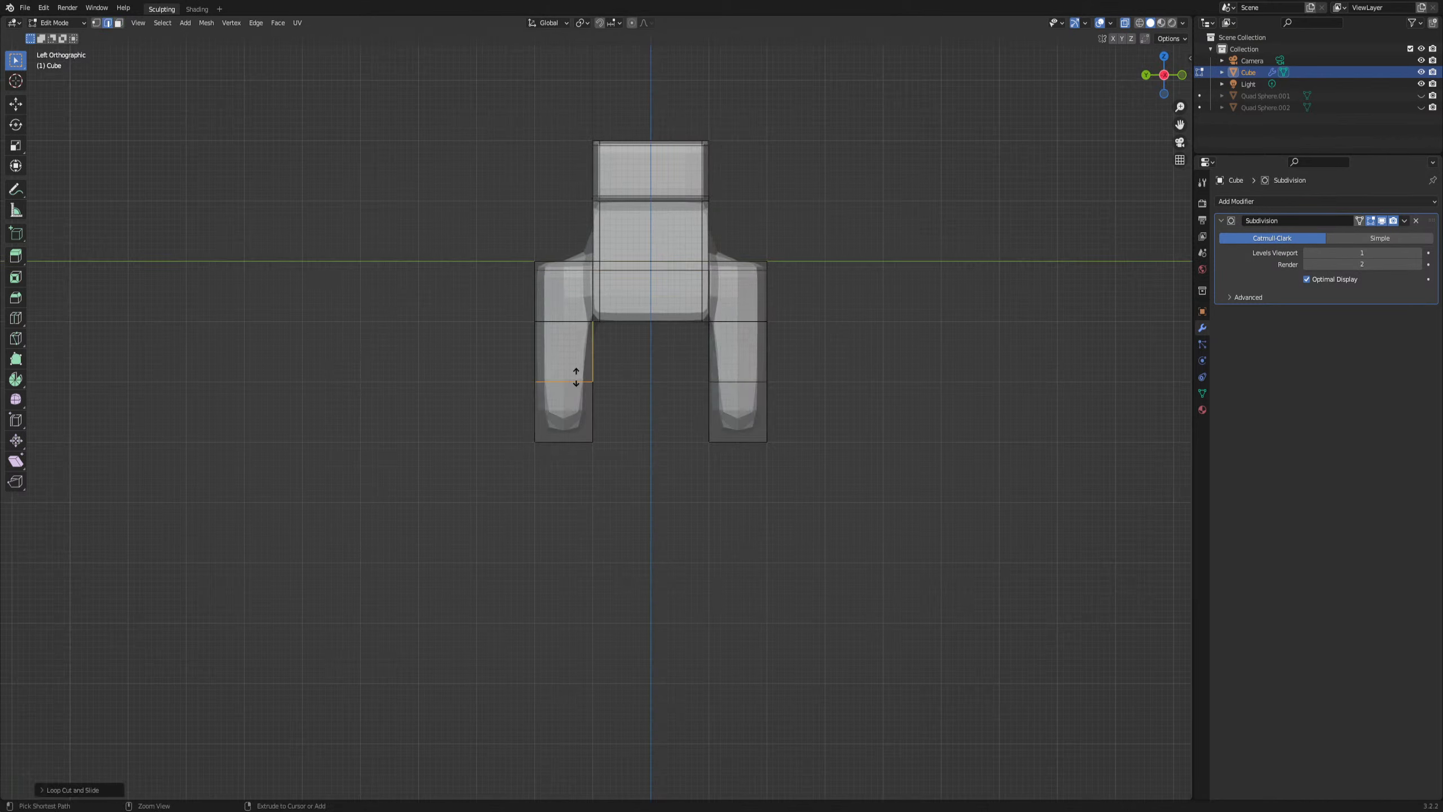
Add a centered horizontal loop cut to each of the two -X legs, and set the Subdivision viewport level to 2
{"action": "middle_click_drag", "start_coordinate": [598, 384], "coordinate": [744, 394]}
{"action": "key", "text": "ctrl+r"}
{"action": "left_click", "coordinate": [745, 394]}
{"action": "right_click", "coordinate": [745, 394]}
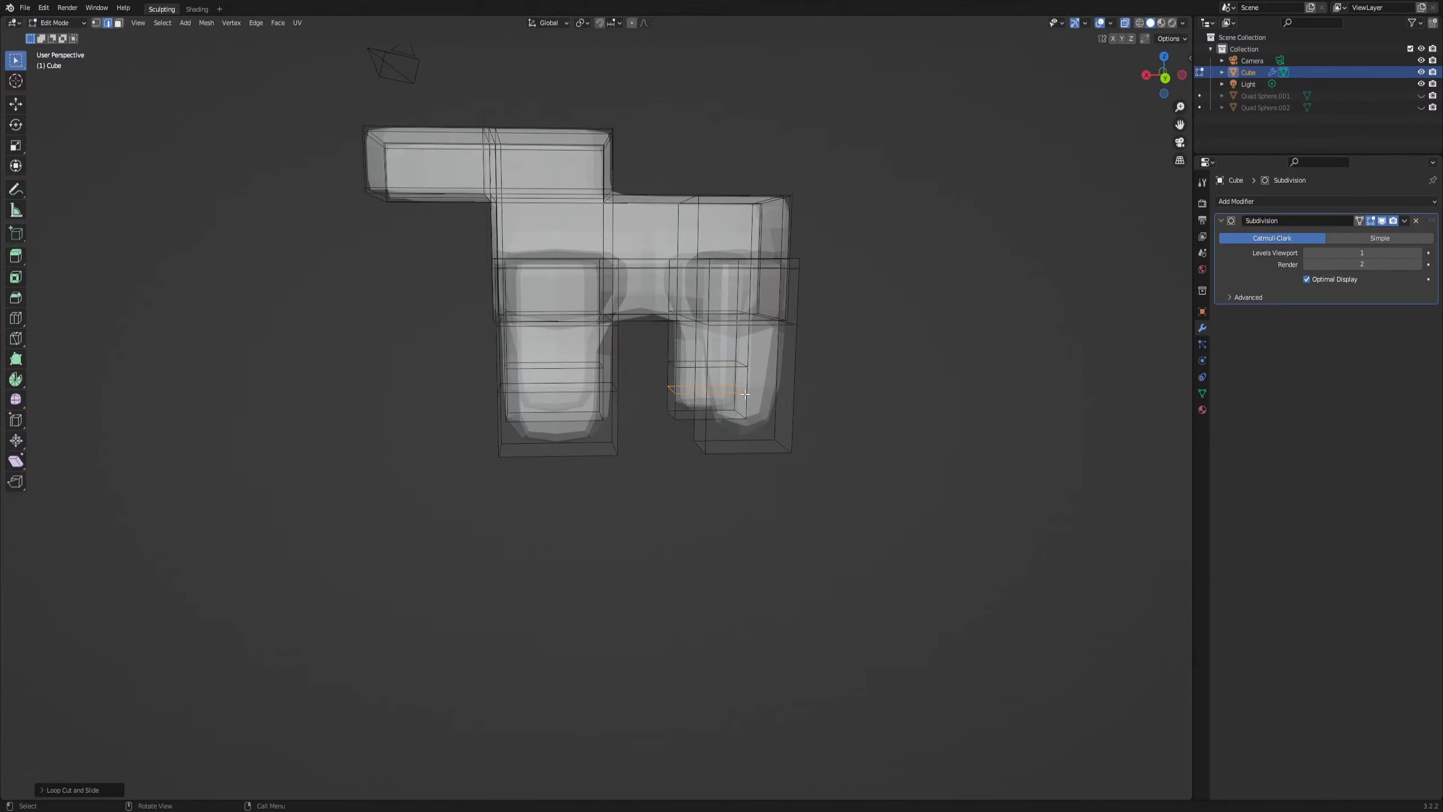
{"action": "key", "text": "ctrl+r"}
{"action": "left_click", "coordinate": [767, 391]}
{"action": "right_click", "coordinate": [768, 392]}
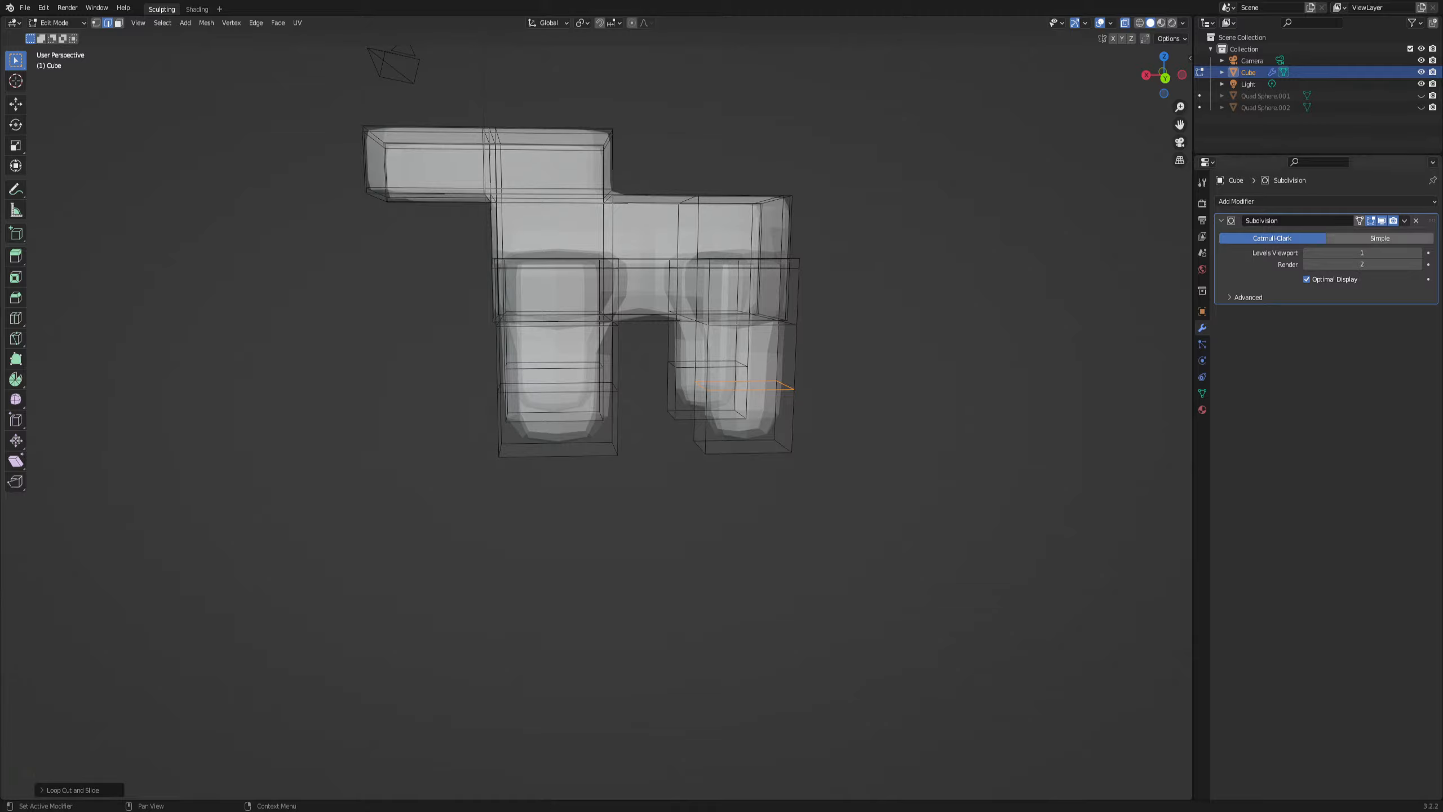
{"action": "left_click", "coordinate": [1419, 252]}
{"action": "middle_click_drag", "start_coordinate": [909, 432], "coordinate": [802, 406]}
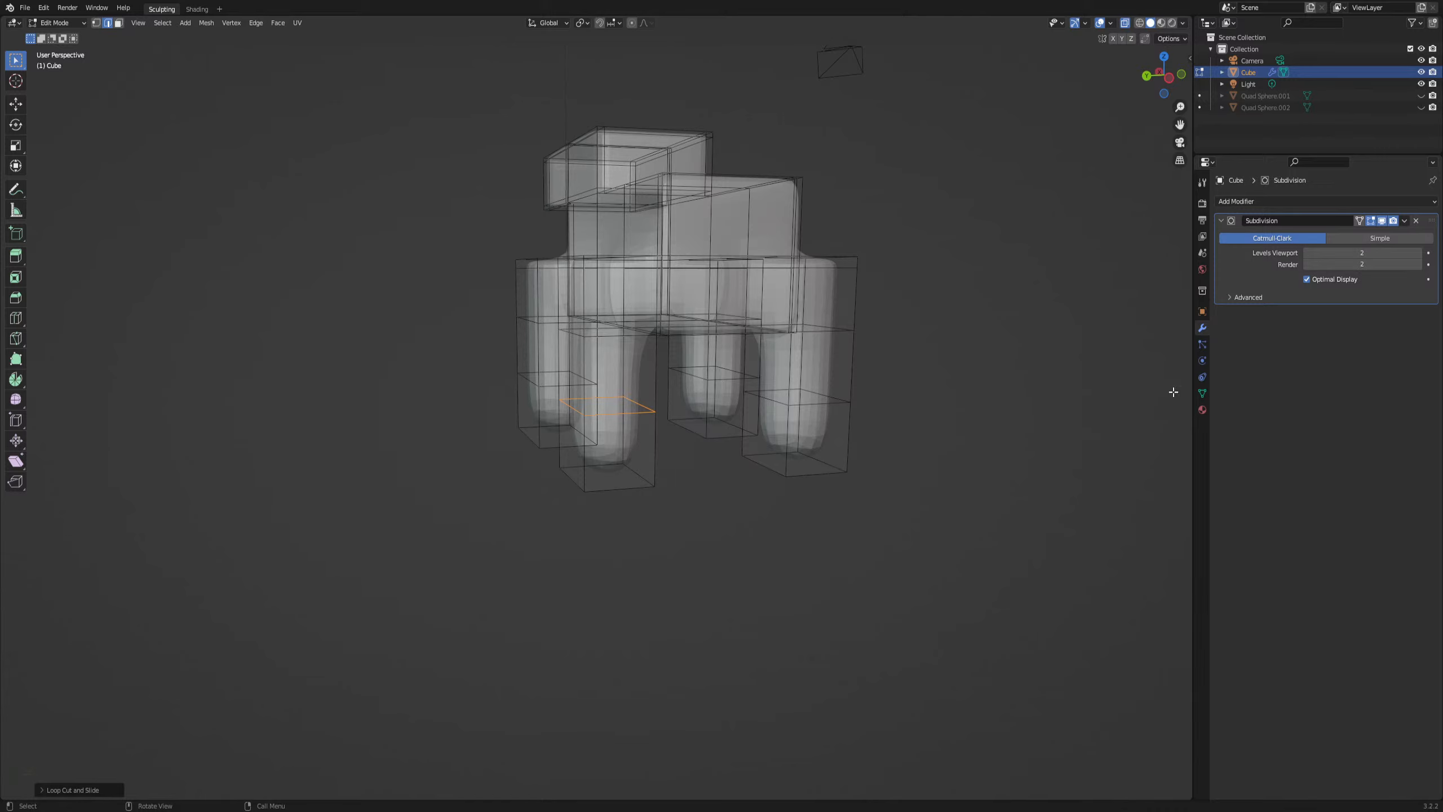
Select the lower edge loops of all four legs and edge-slide them down tight against the leg bottoms
{"action": "left_click_drag", "start_coordinate": [945, 369], "coordinate": [924, 360]}
{"action": "middle_click_drag", "start_coordinate": [937, 361], "coordinate": [873, 350]}
{"action": "left_click_drag", "start_coordinate": [814, 354], "coordinate": [396, 417]}
{"action": "key", "text": "g"}
{"action": "key", "text": "g"}
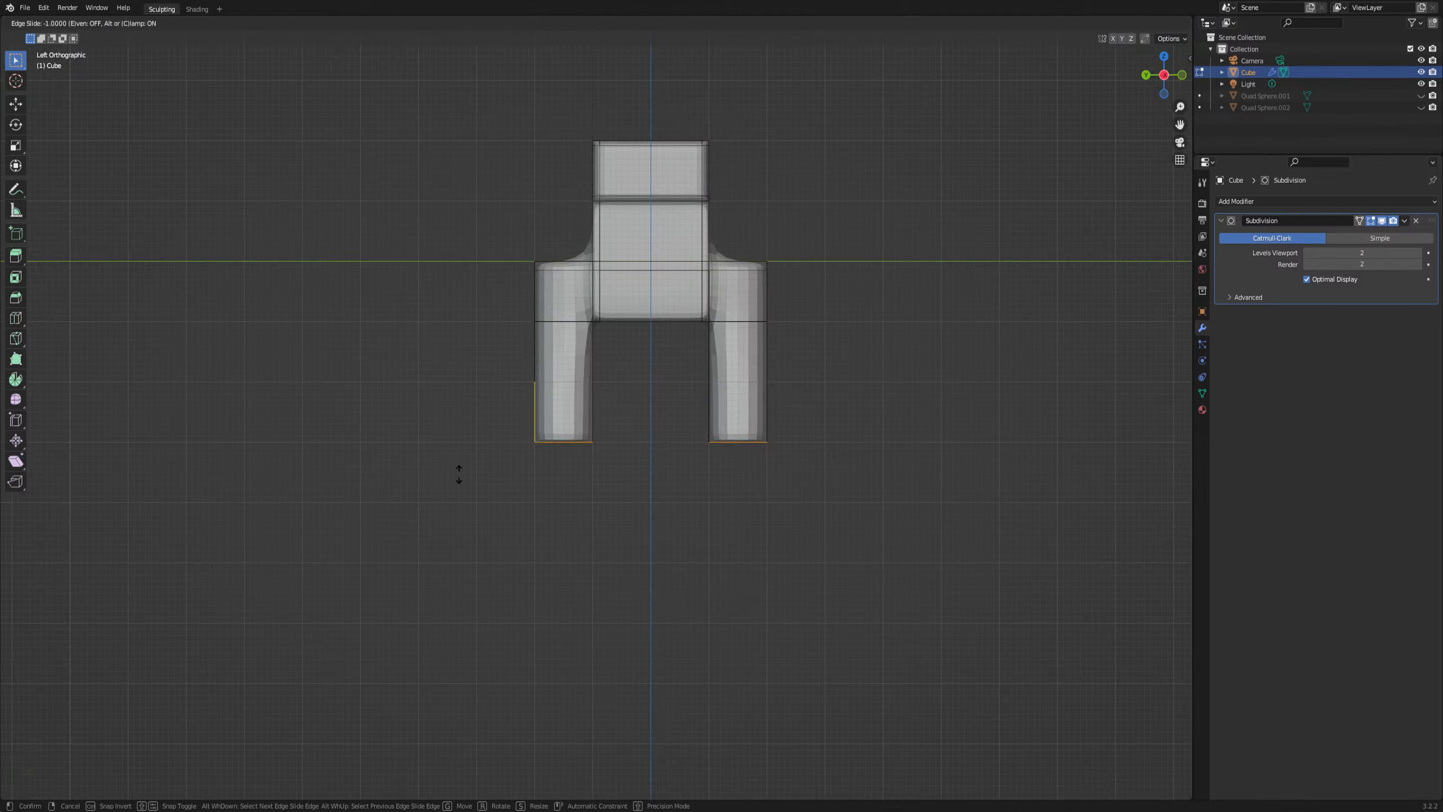
{"action": "left_click", "coordinate": [448, 501]}
{"action": "middle_click_drag", "start_coordinate": [448, 501], "coordinate": [660, 493]}
{"action": "middle_click_drag", "start_coordinate": [604, 427], "coordinate": [603, 441]}
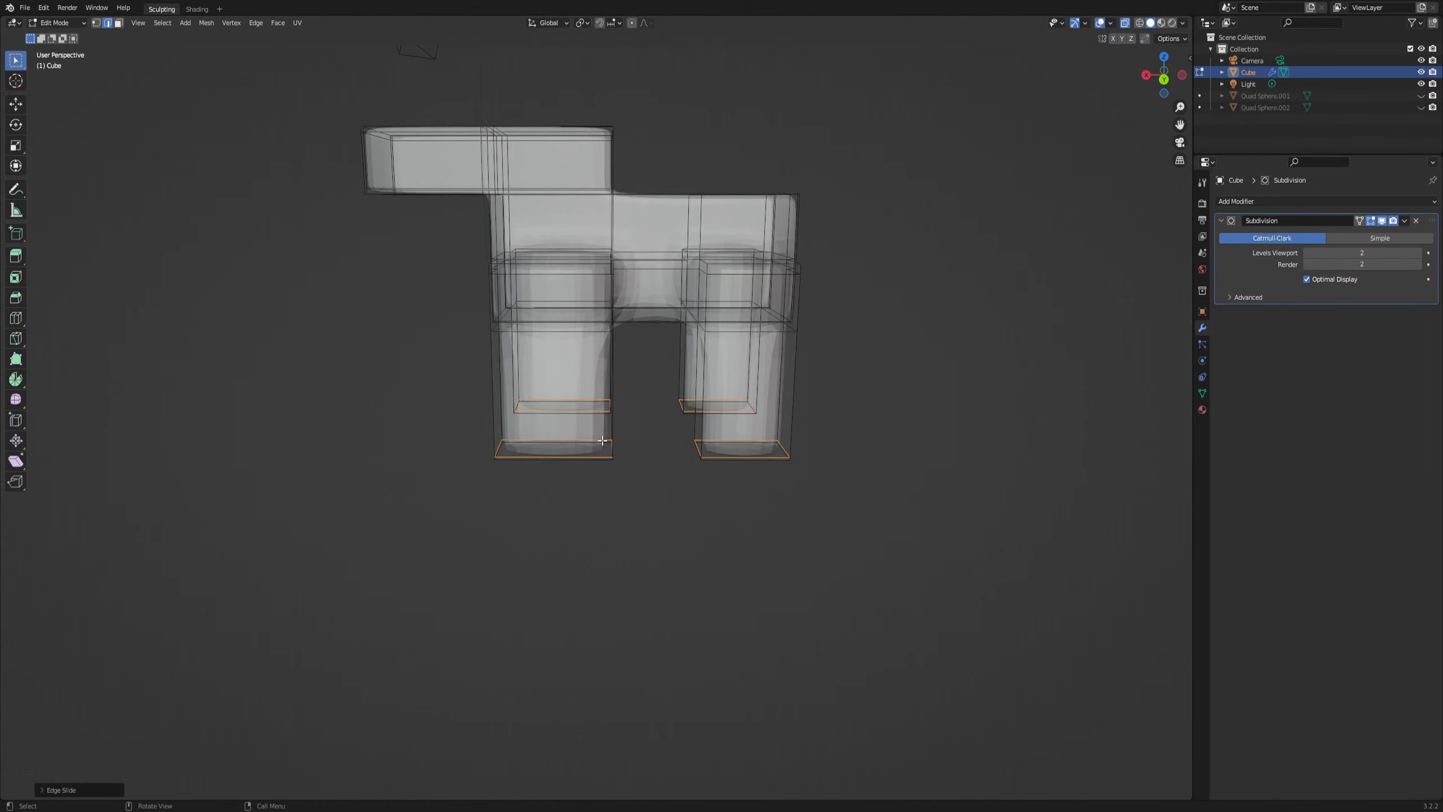
{"action": "left_click", "coordinate": [556, 291]}
{"action": "mouse_move", "coordinate": [571, 294]}
{"action": "middle_mouse_down"}
{"action": "mouse_move", "coordinate": [631, 268]}
{"action": "mouse_move", "coordinate": [560, 299]}
{"action": "mouse_move", "coordinate": [679, 322]}
{"action": "mouse_move", "coordinate": [515, 310]}
{"action": "mouse_move", "coordinate": [559, 310]}
{"action": "middle_mouse_up"}
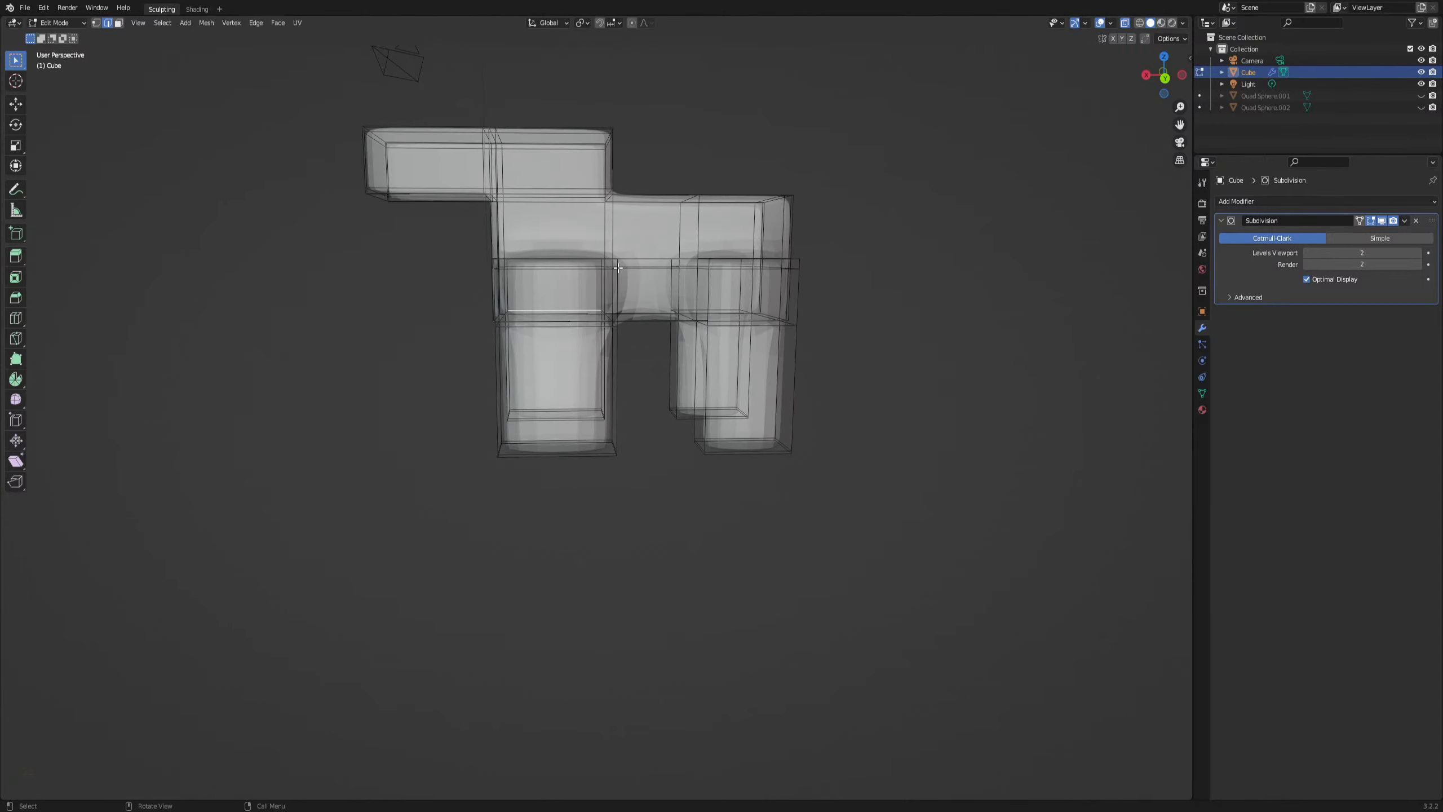
Return to Object Mode and delete the blocky four-legged Cube object
{"action": "key", "text": "a"}
{"action": "scroll", "coordinate": [623, 267], "scroll_direction": "up", "scroll_amount": 1}
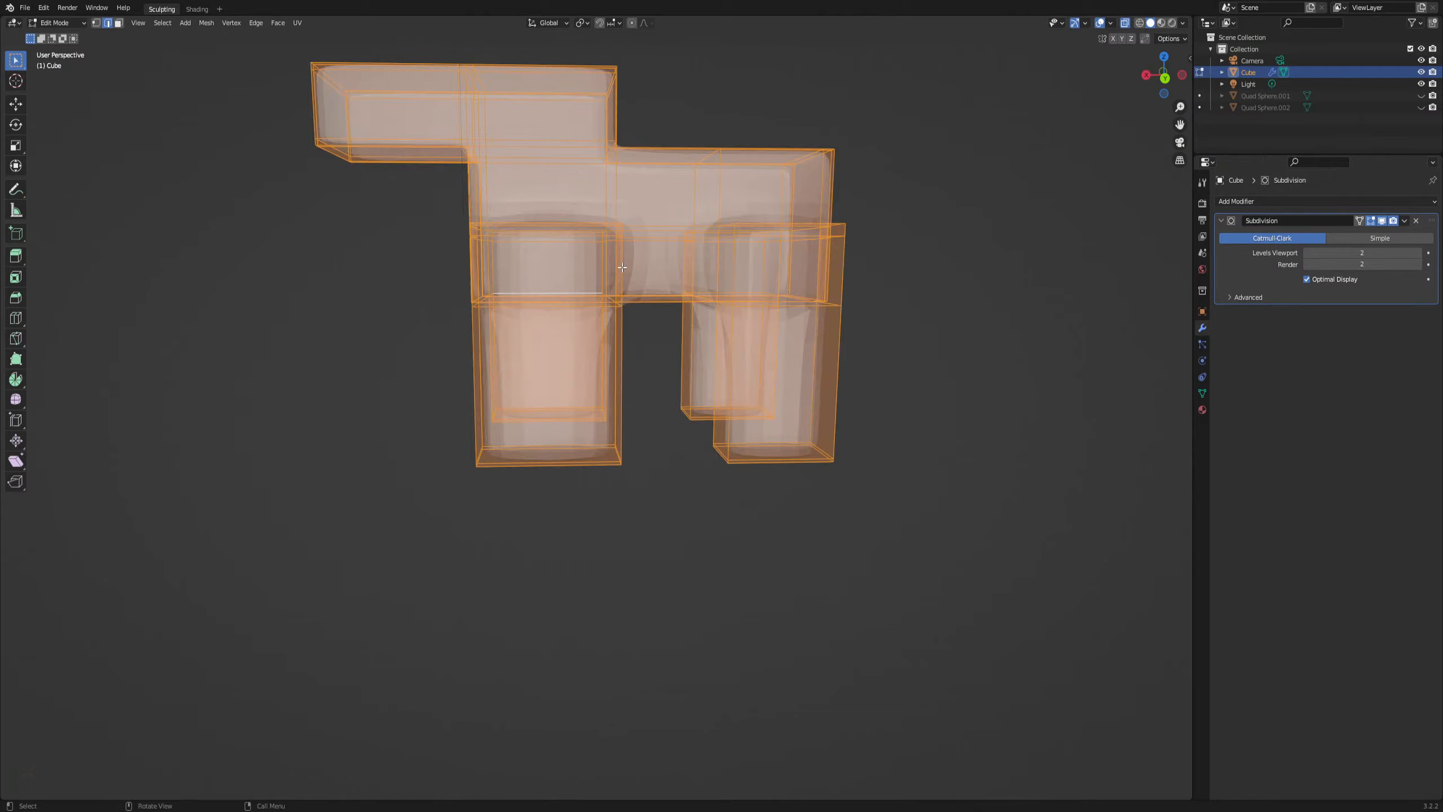
{"action": "key", "text": "x"}
{"action": "left_click", "coordinate": [57, 22]}
{"action": "left_click", "coordinate": [56, 12]}
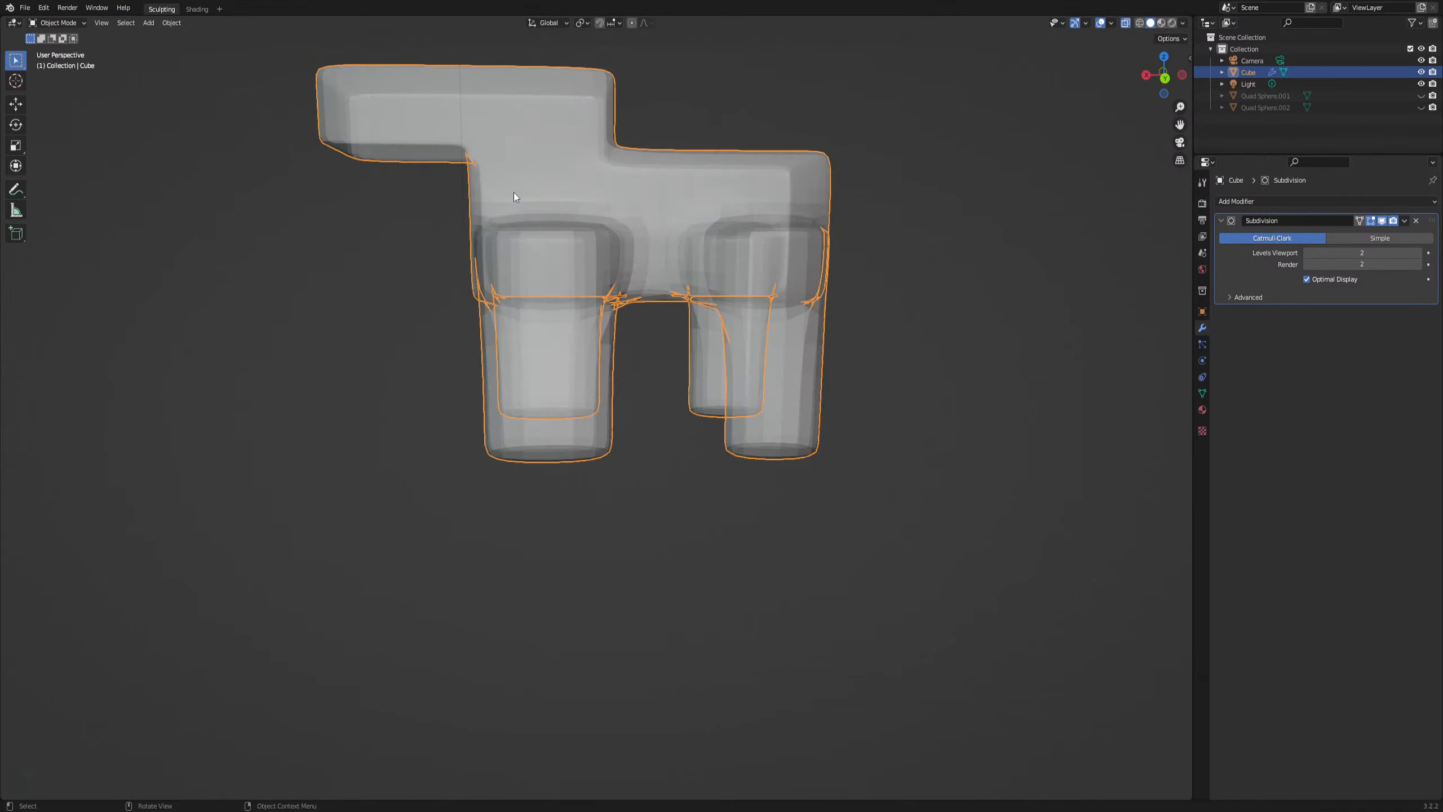
{"action": "key", "text": "Delete"}
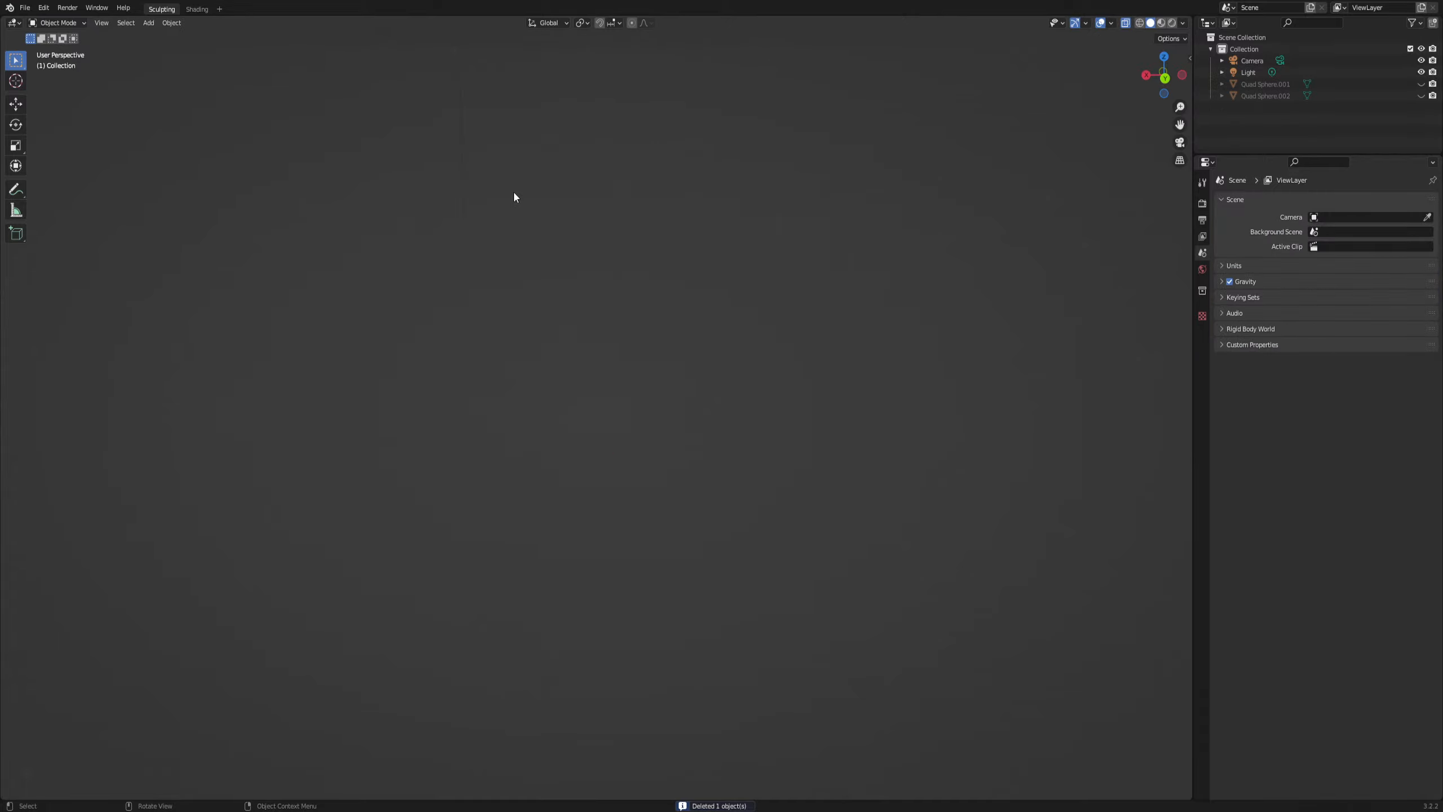
Unhide the sculpted animal Quad Sphere.002, turn off X-ray shading, and show the animal from the back view
{"action": "left_click", "coordinate": [1271, 85]}
{"action": "left_click", "coordinate": [1422, 95]}
{"action": "middle_click_drag", "start_coordinate": [868, 284], "coordinate": [960, 297]}
{"action": "left_click", "coordinate": [1125, 23]}
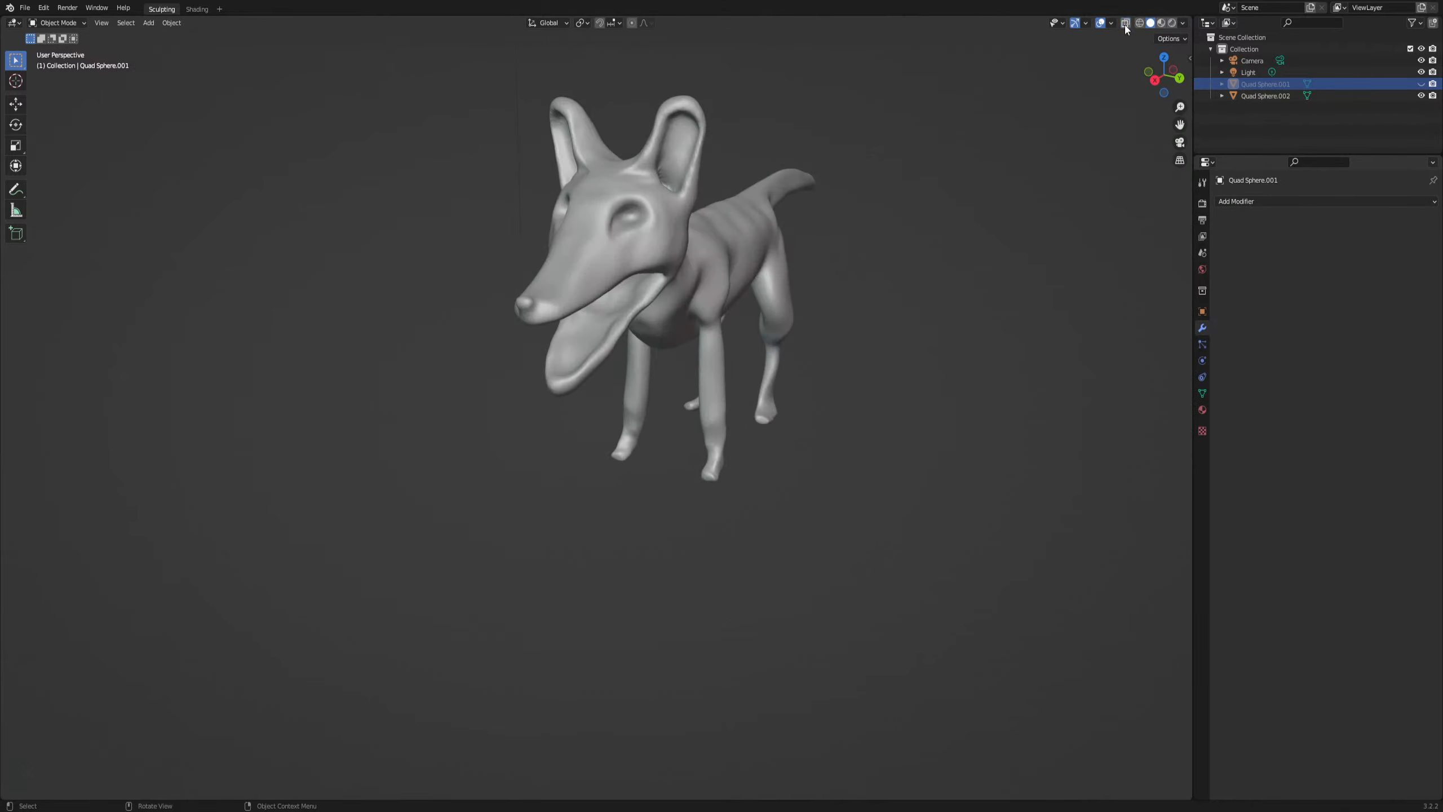
{"action": "middle_click_drag", "start_coordinate": [756, 222], "coordinate": [644, 218]}
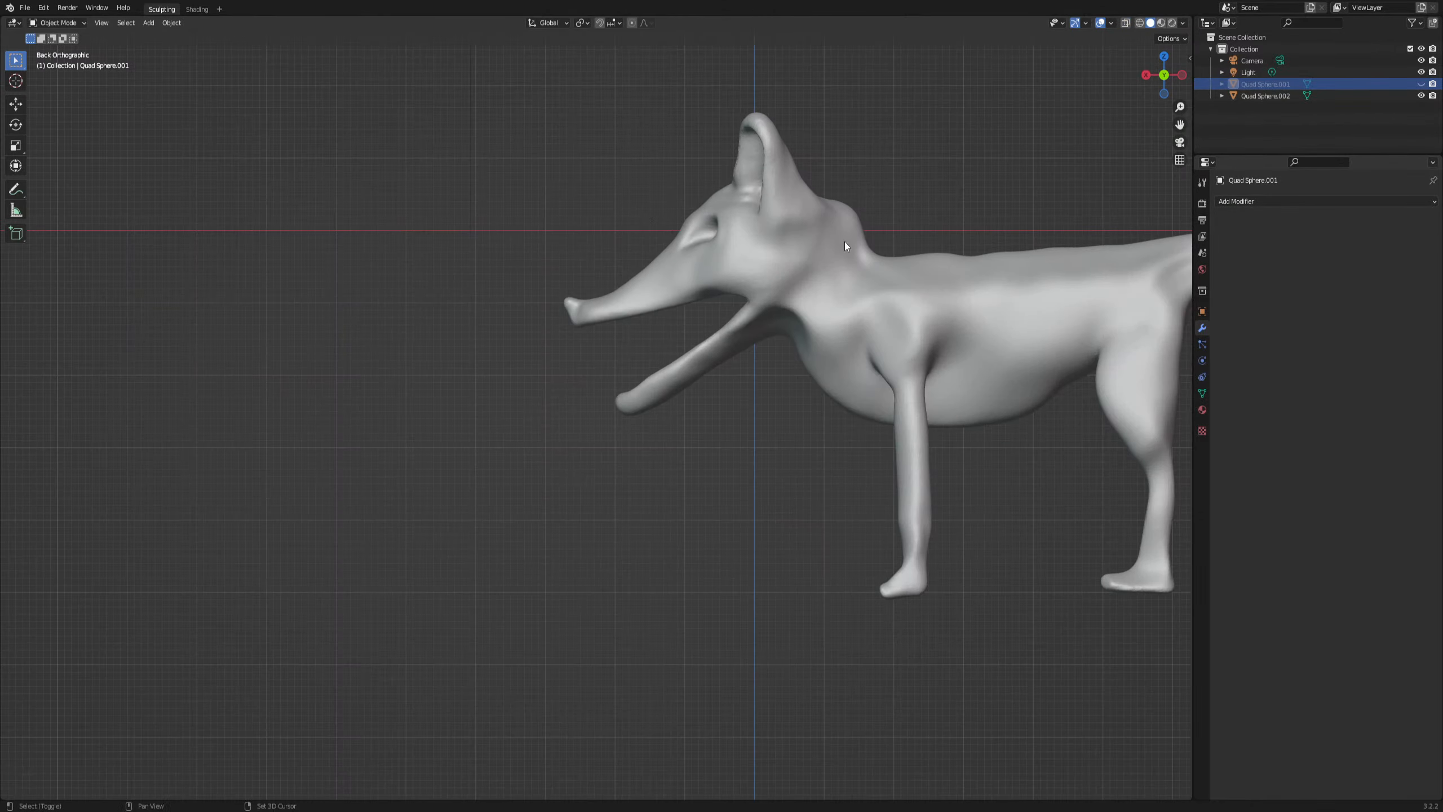
Select the sculpted animal Quad Sphere.002 and switch it to Weight Paint mode
{"action": "middle_click_drag", "start_coordinate": [845, 241], "coordinate": [469, 395], "text": "shift"}
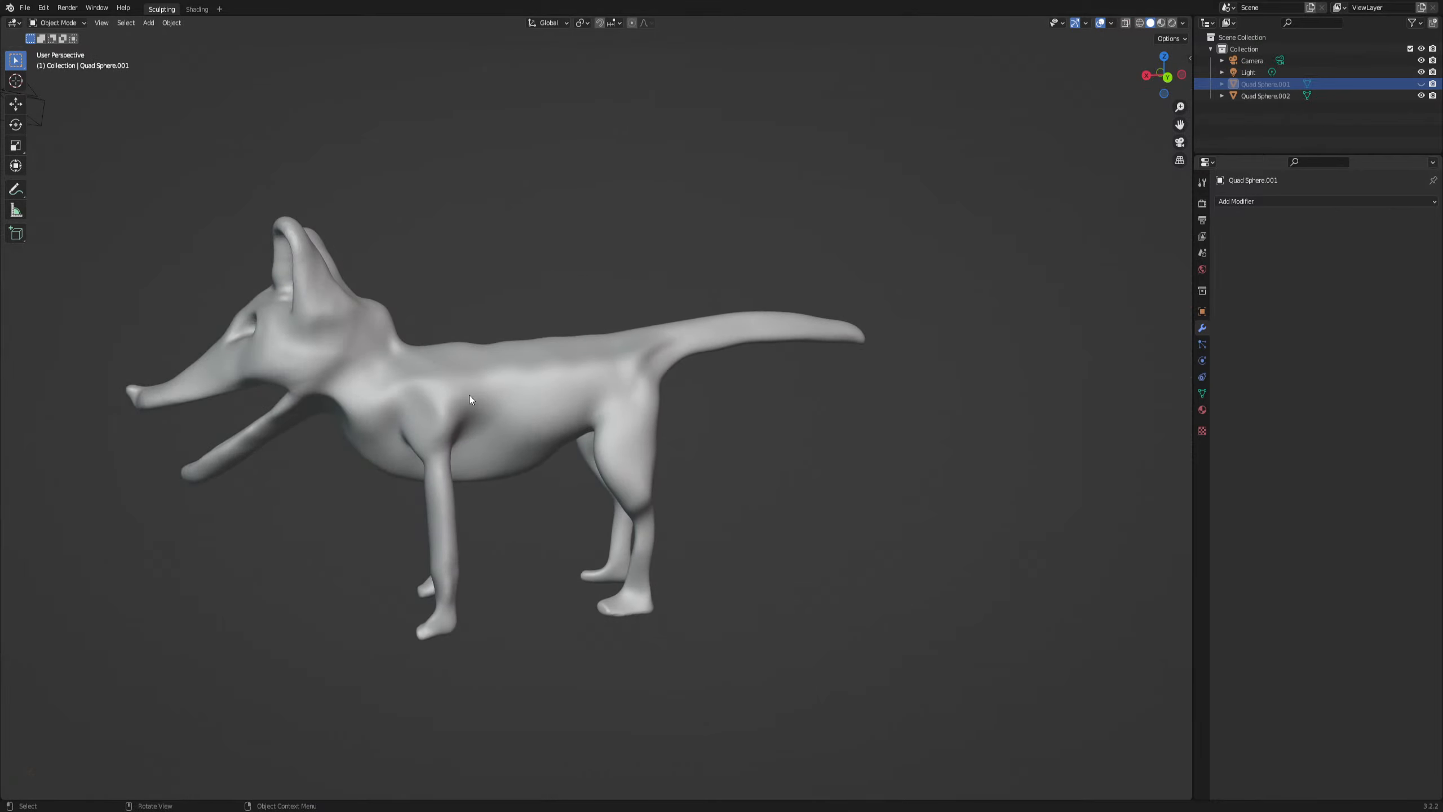
{"action": "left_click", "coordinate": [272, 277]}
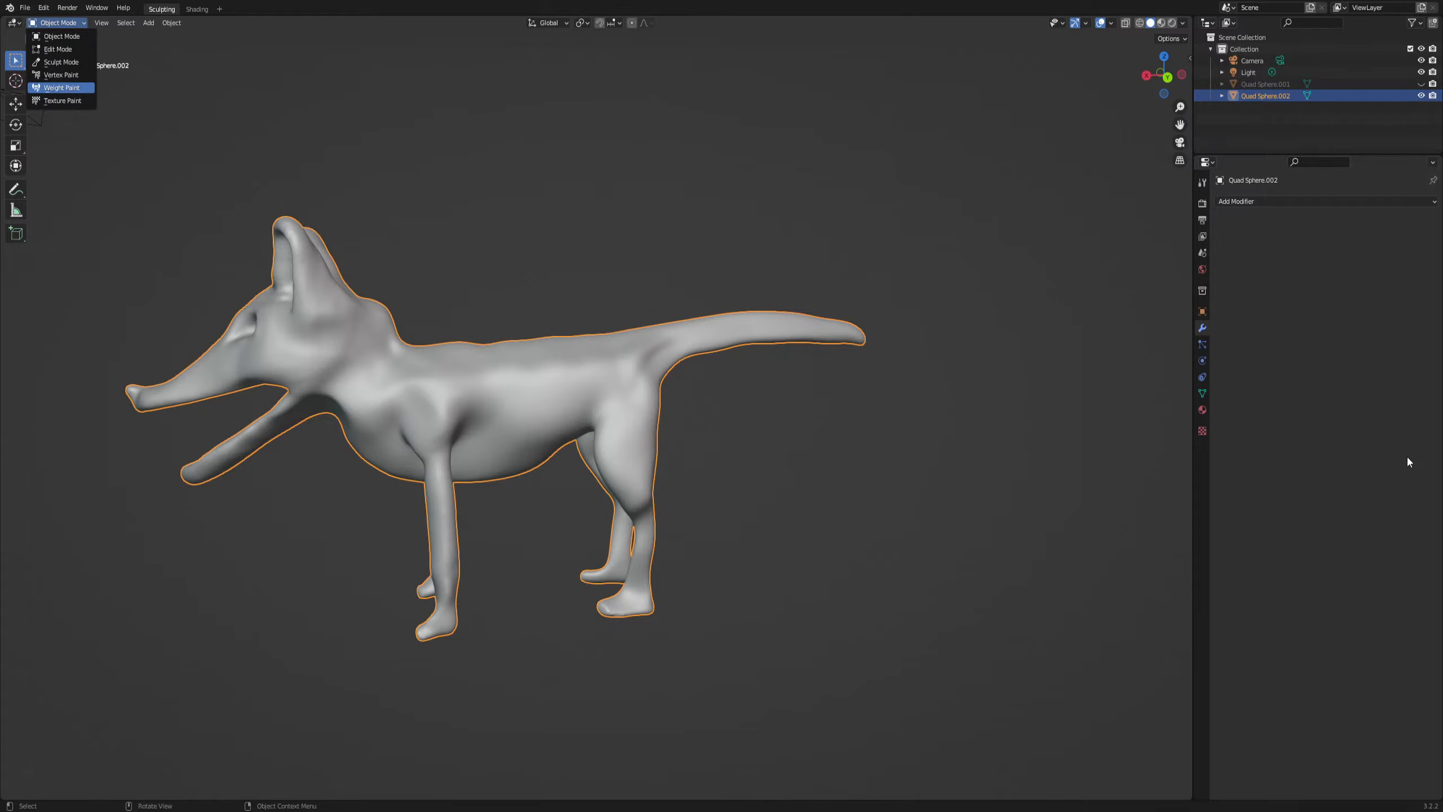
{"action": "key", "text": "Return"}
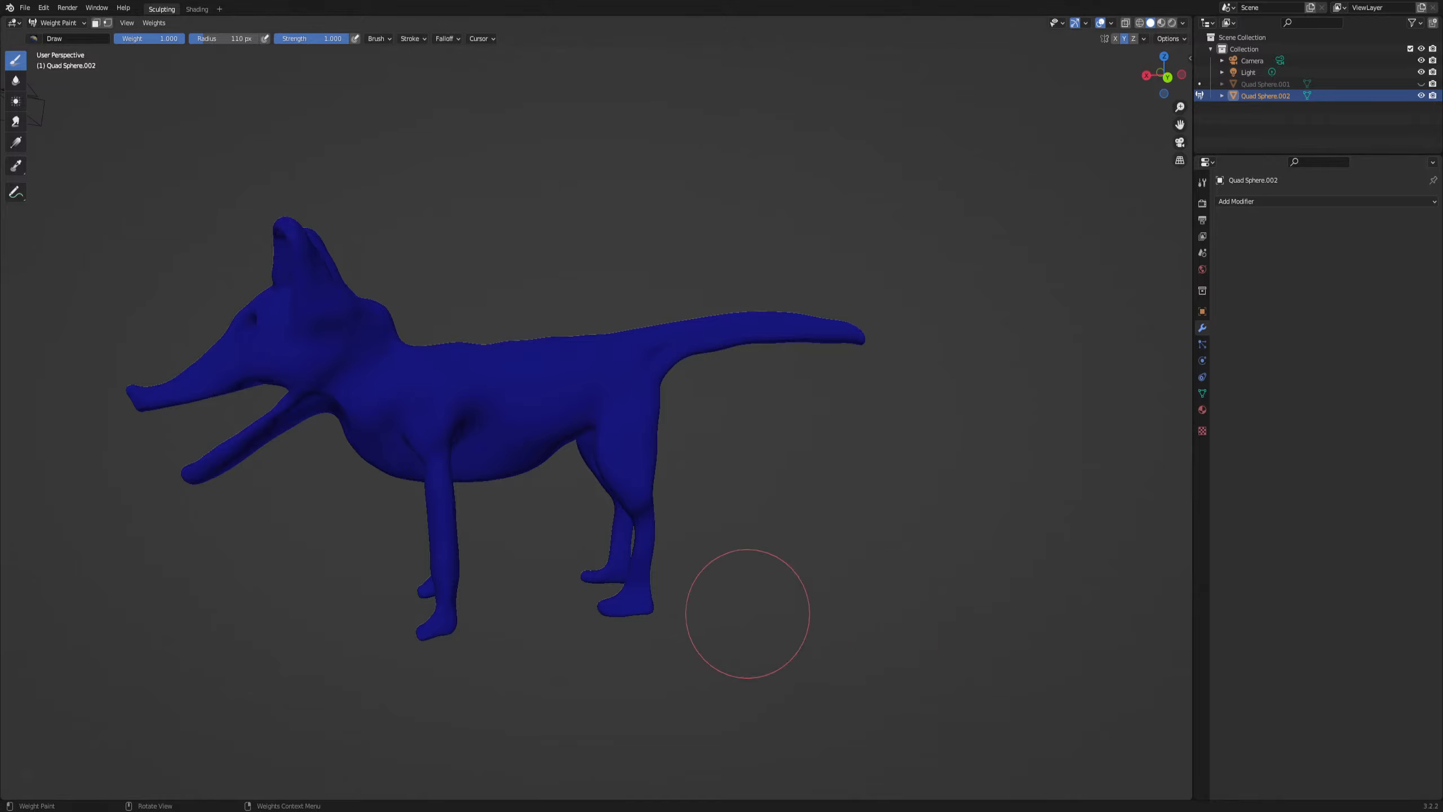
Paint weight 1.000 over the animal's eye sockets with the 110 px Draw brush, mirrored on both sides of the head
{"action": "middle_click_drag", "start_coordinate": [356, 445], "coordinate": [460, 464]}
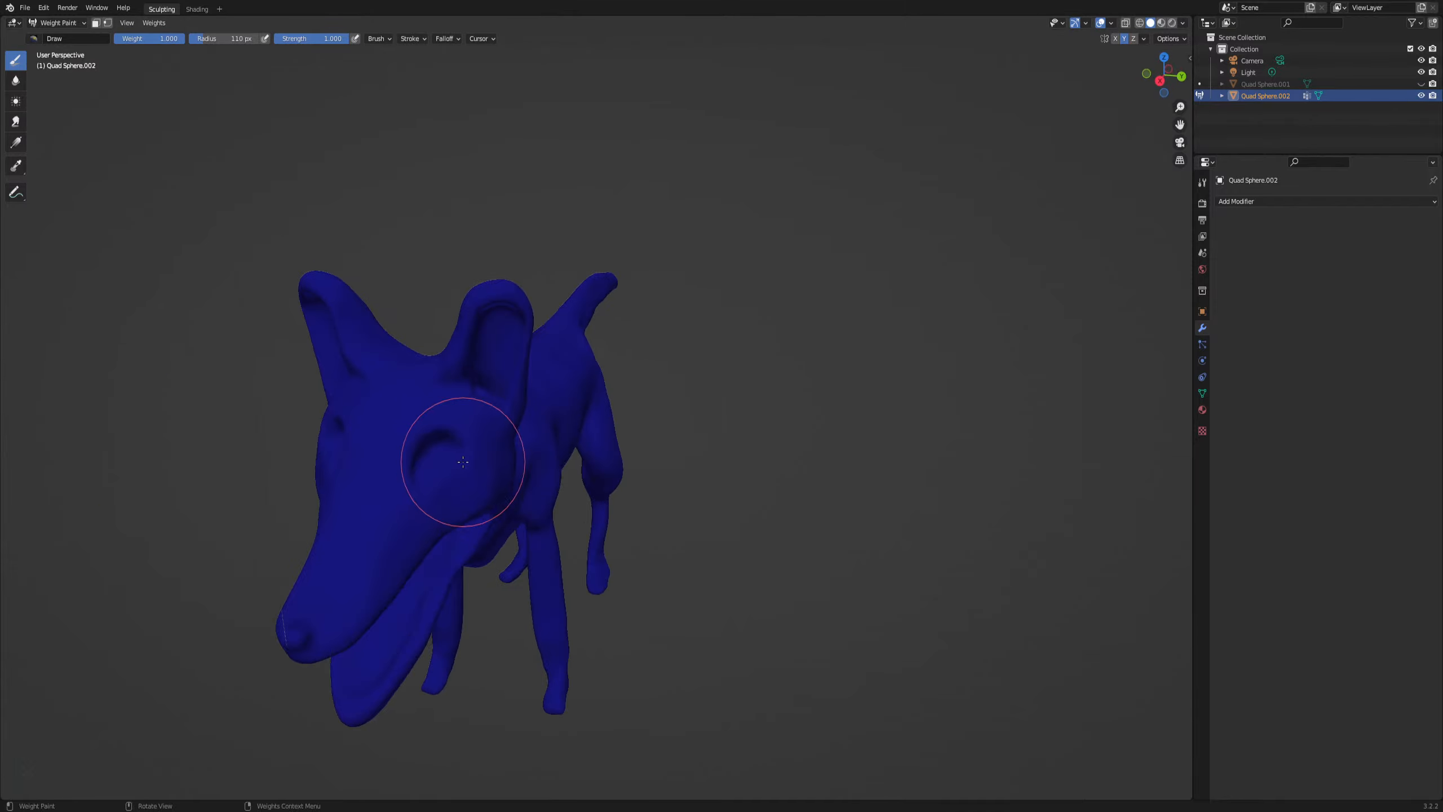
{"action": "scroll", "coordinate": [475, 462], "scroll_direction": "up", "scroll_amount": 1}
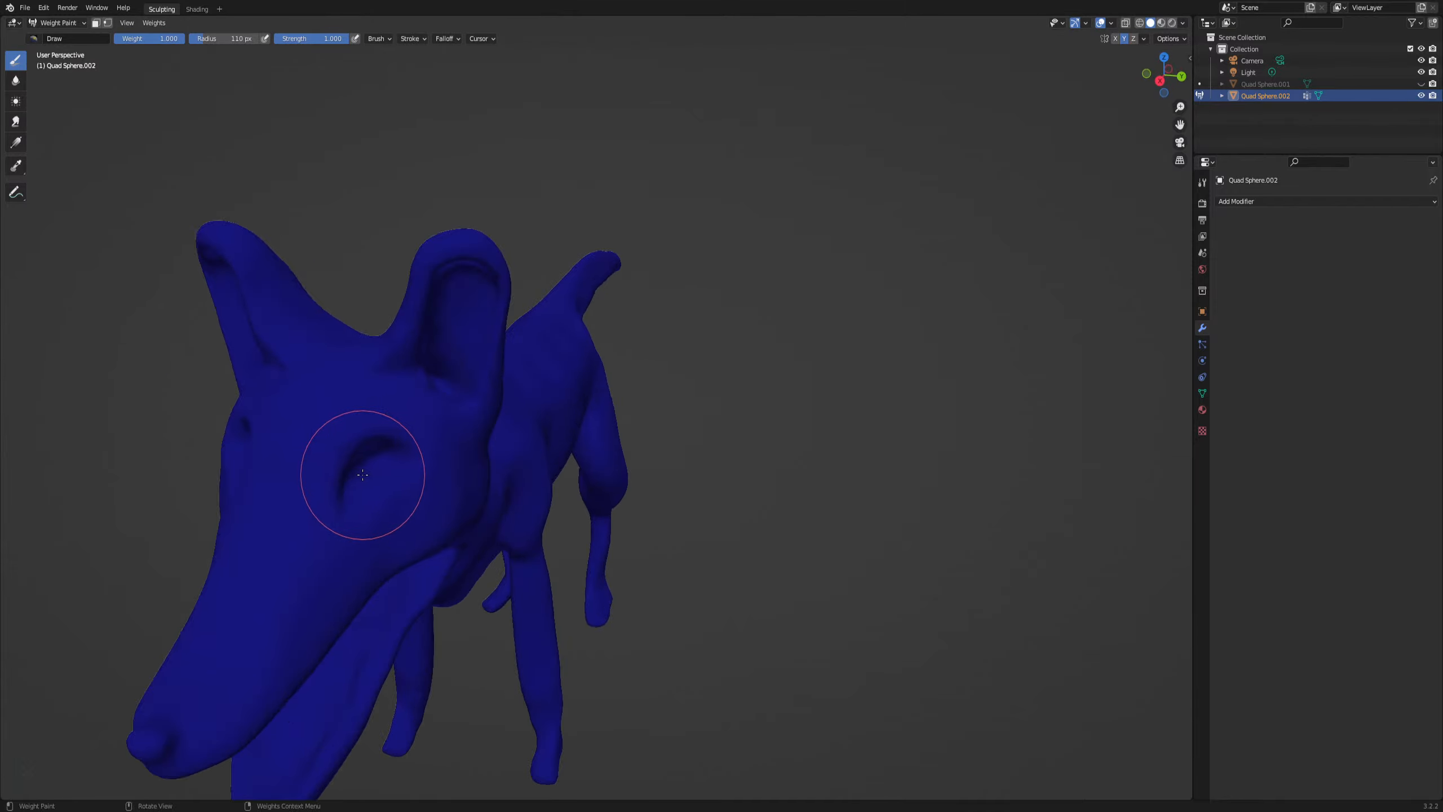
{"action": "mouse_move", "coordinate": [363, 476]}
{"action": "left_mouse_down"}
{"action": "mouse_move", "coordinate": [351, 483]}
{"action": "mouse_move", "coordinate": [395, 451]}
{"action": "left_mouse_up"}
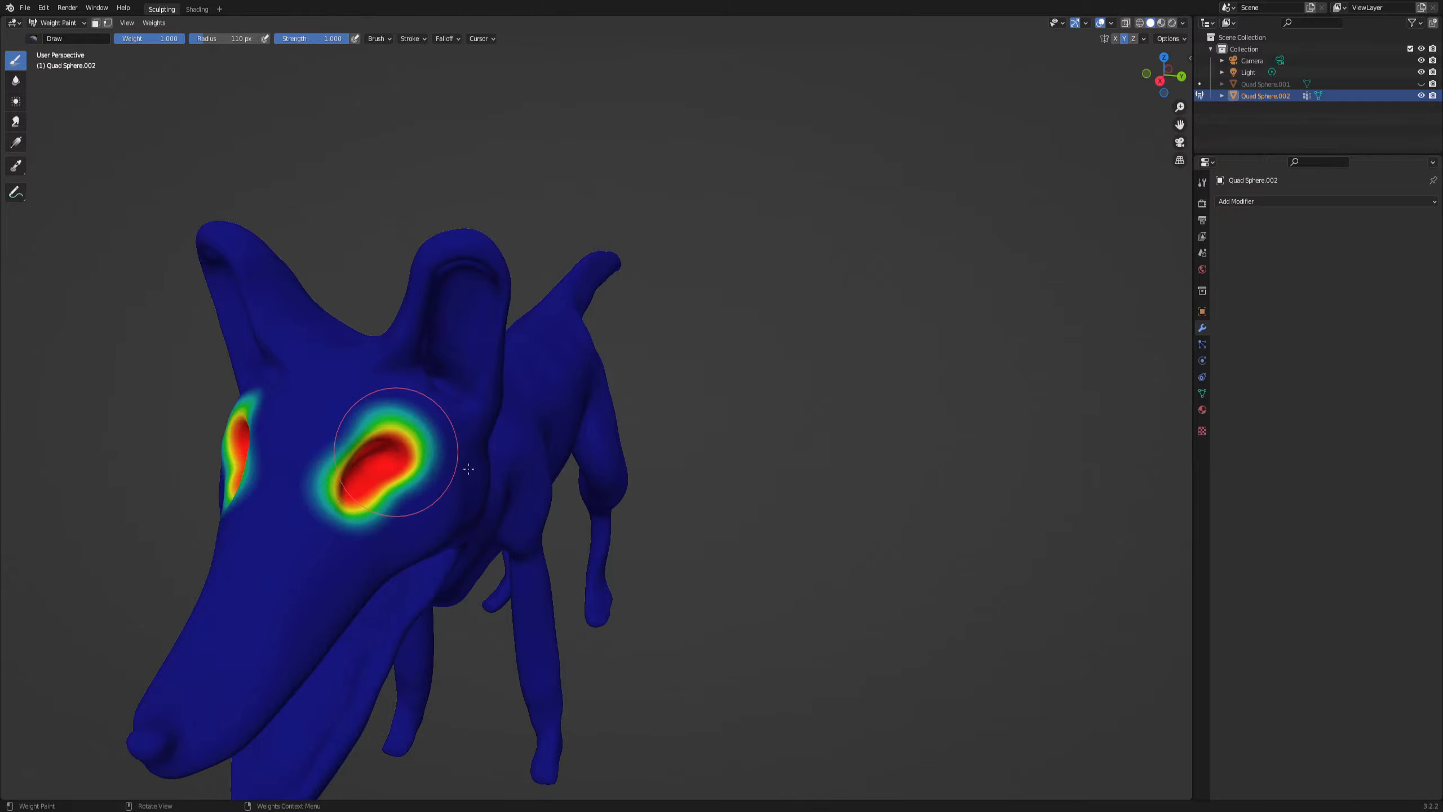
Paint the inner surfaces of both ears with weight 1.000
{"action": "mouse_move", "coordinate": [468, 469]}
{"action": "middle_mouse_down"}
{"action": "mouse_move", "coordinate": [541, 477]}
{"action": "mouse_move", "coordinate": [561, 455]}
{"action": "mouse_move", "coordinate": [509, 468]}
{"action": "middle_mouse_up"}
{"action": "mouse_move", "coordinate": [586, 338]}
{"action": "left_mouse_down"}
{"action": "mouse_move", "coordinate": [591, 310]}
{"action": "mouse_move", "coordinate": [550, 245]}
{"action": "mouse_move", "coordinate": [543, 267]}
{"action": "mouse_move", "coordinate": [576, 341]}
{"action": "mouse_move", "coordinate": [543, 357]}
{"action": "mouse_move", "coordinate": [555, 367]}
{"action": "mouse_move", "coordinate": [558, 317]}
{"action": "left_mouse_up"}
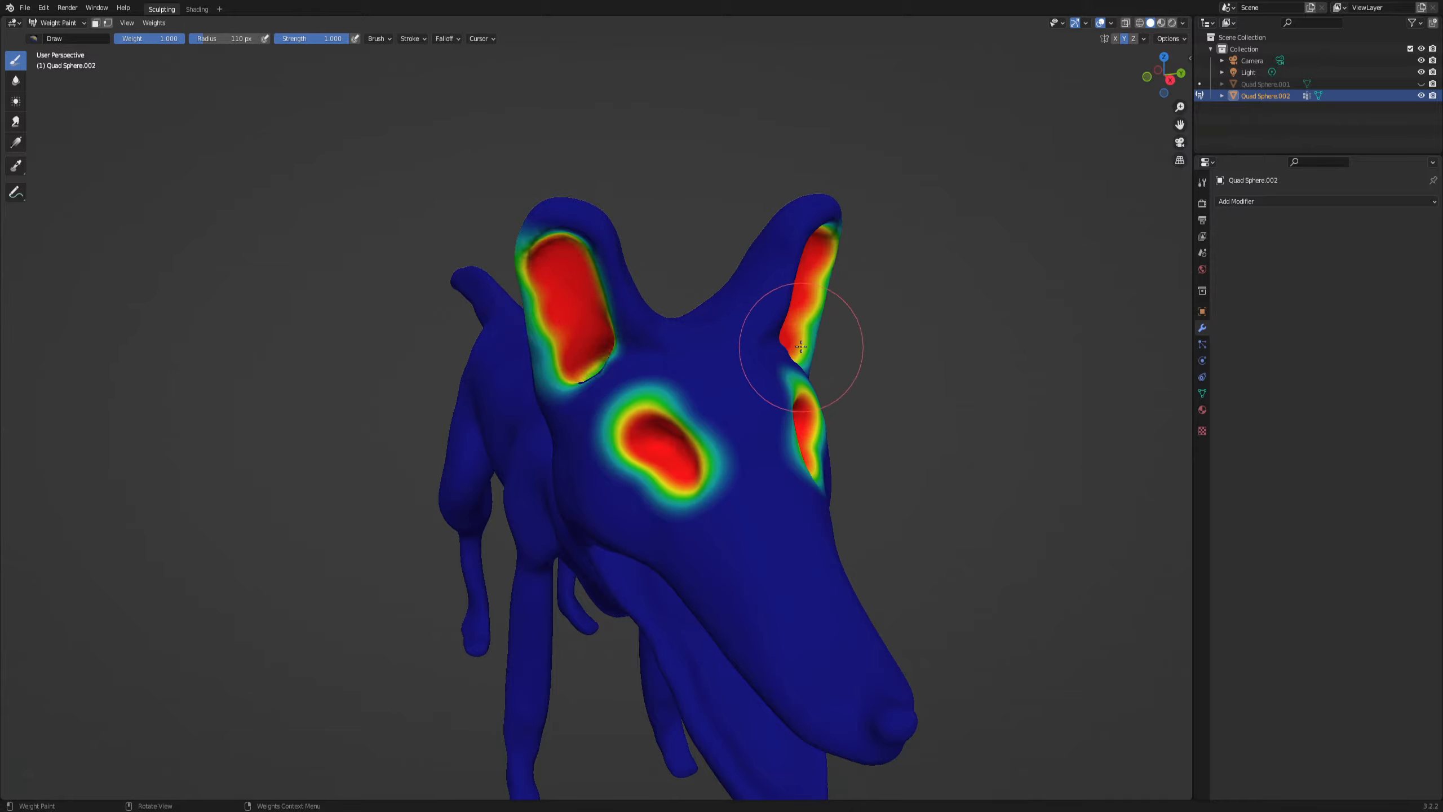
{"action": "left_click", "coordinate": [558, 344]}
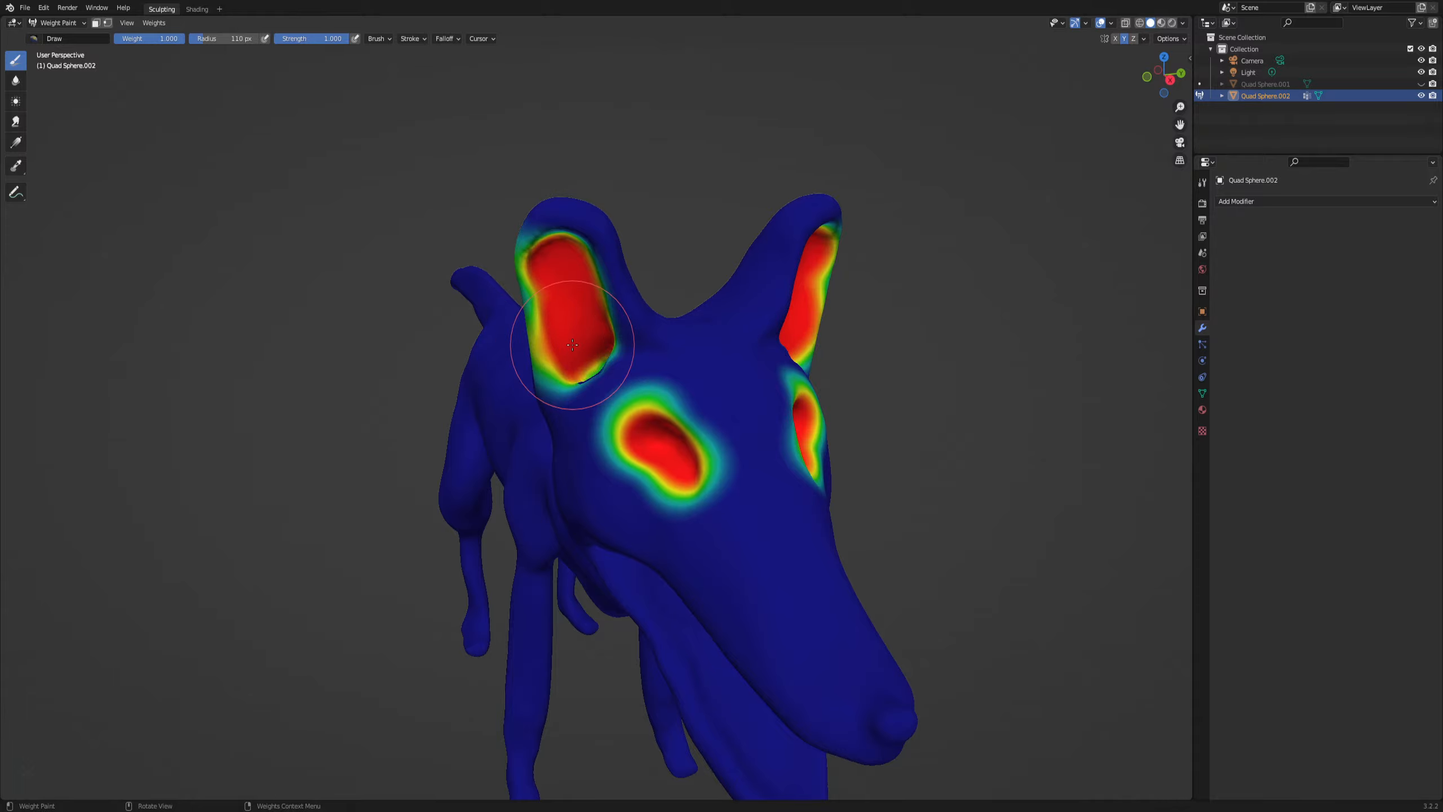
{"action": "left_click", "coordinate": [572, 344]}
Paint weight 1.000 across the back of the open mouth, out to both mouth corners
{"action": "middle_click_drag", "start_coordinate": [572, 345], "coordinate": [628, 322]}
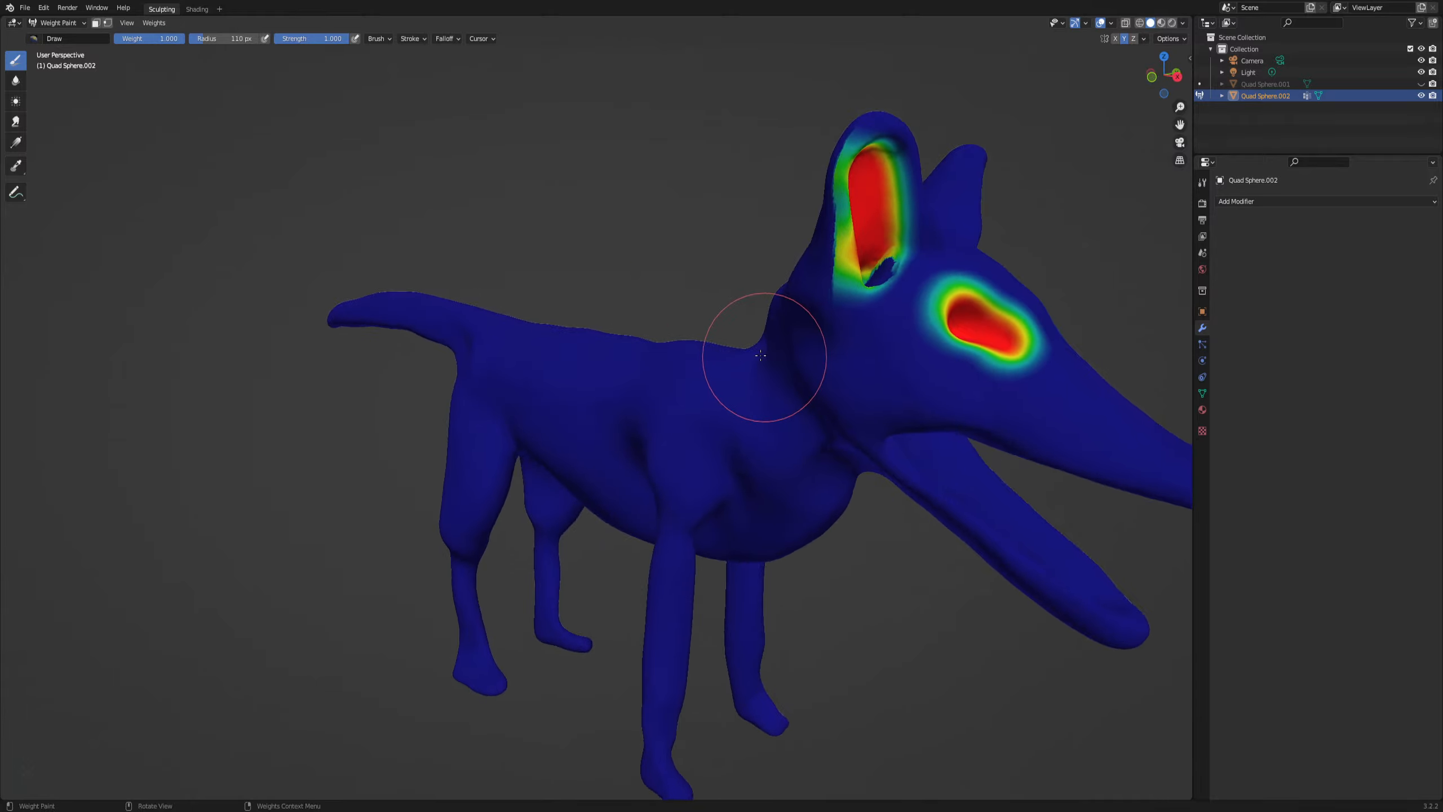
{"action": "middle_click_drag", "start_coordinate": [750, 341], "coordinate": [554, 328]}
{"action": "mouse_move", "coordinate": [487, 287]}
{"action": "left_mouse_down"}
{"action": "mouse_move", "coordinate": [430, 245]}
{"action": "mouse_move", "coordinate": [502, 250]}
{"action": "mouse_move", "coordinate": [495, 289]}
{"action": "left_mouse_up"}
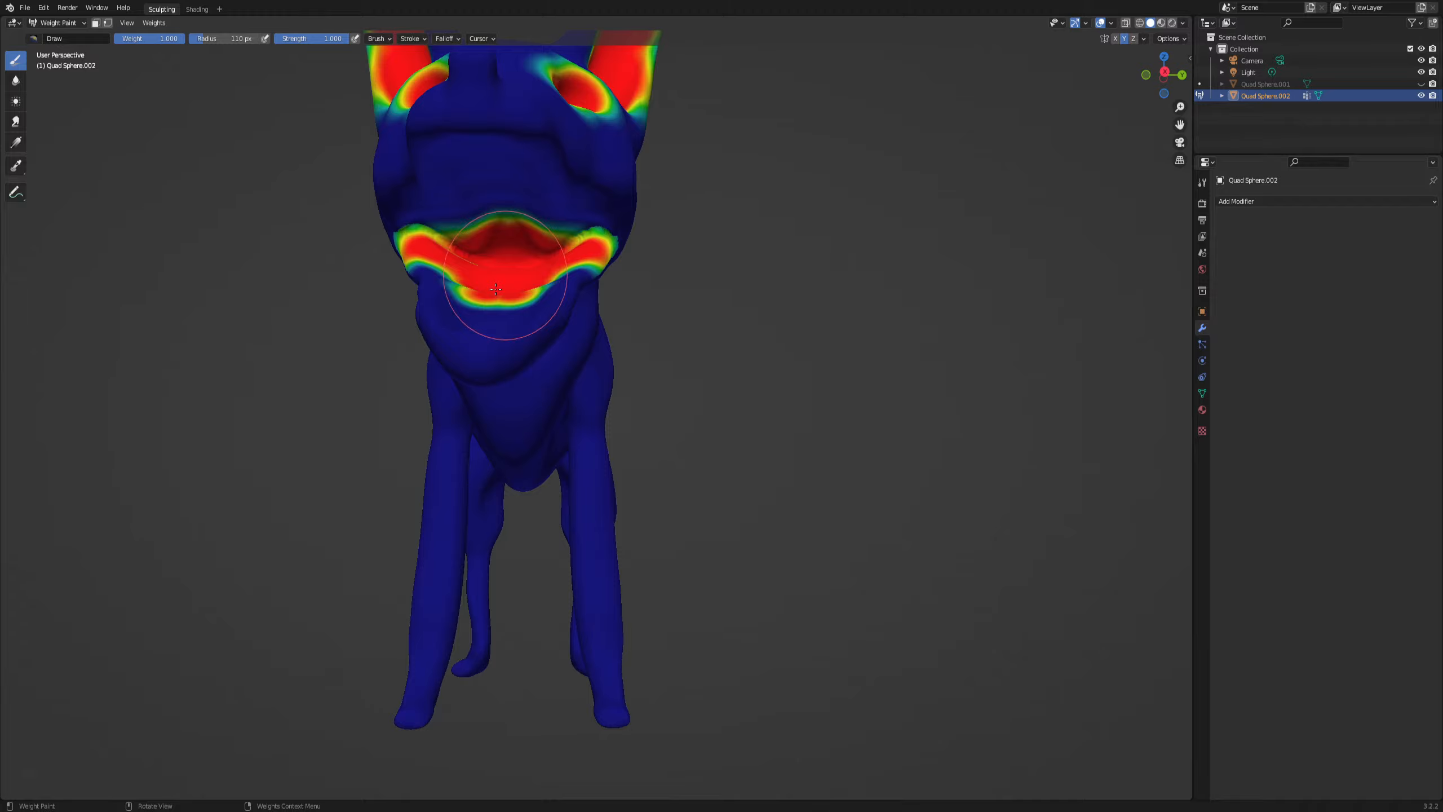
Try painting weight onto the underside of the upper jaw, undoing the strokes
{"action": "middle_click_drag", "start_coordinate": [463, 294], "coordinate": [388, 293]}
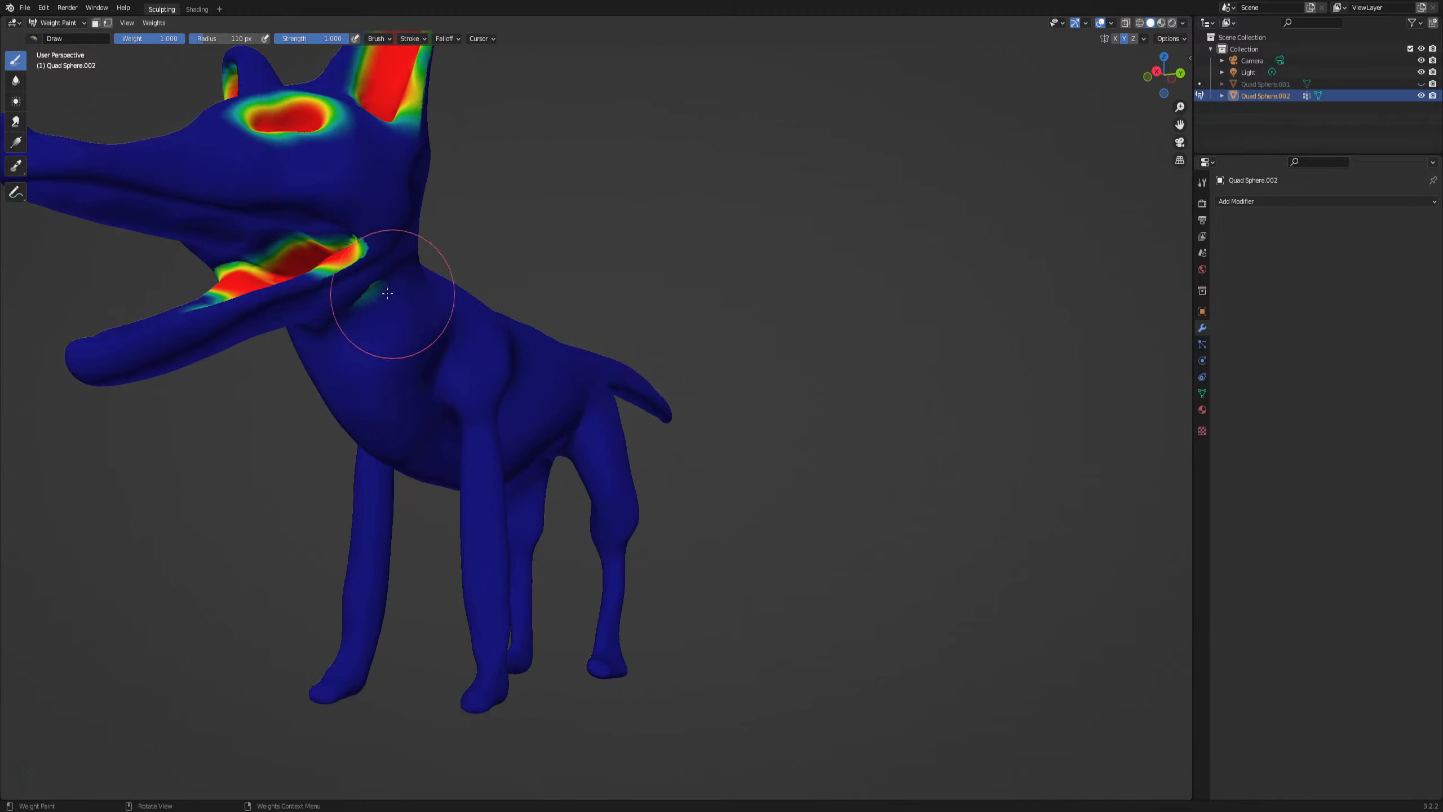
{"action": "left_click_drag", "start_coordinate": [177, 225], "coordinate": [177, 219]}
{"action": "middle_click_drag", "start_coordinate": [177, 219], "coordinate": [321, 236]}
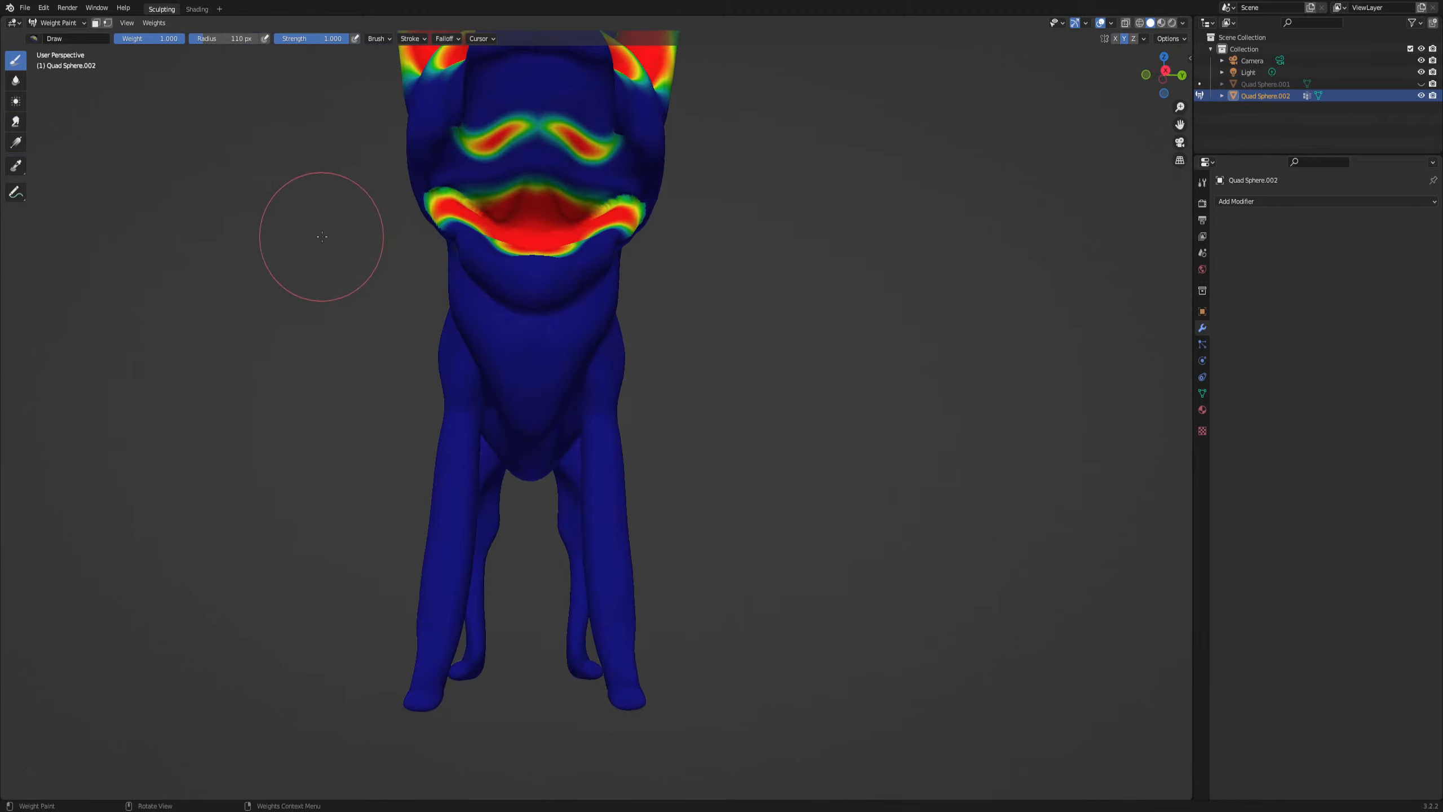
{"action": "key", "text": "ctrl+z"}
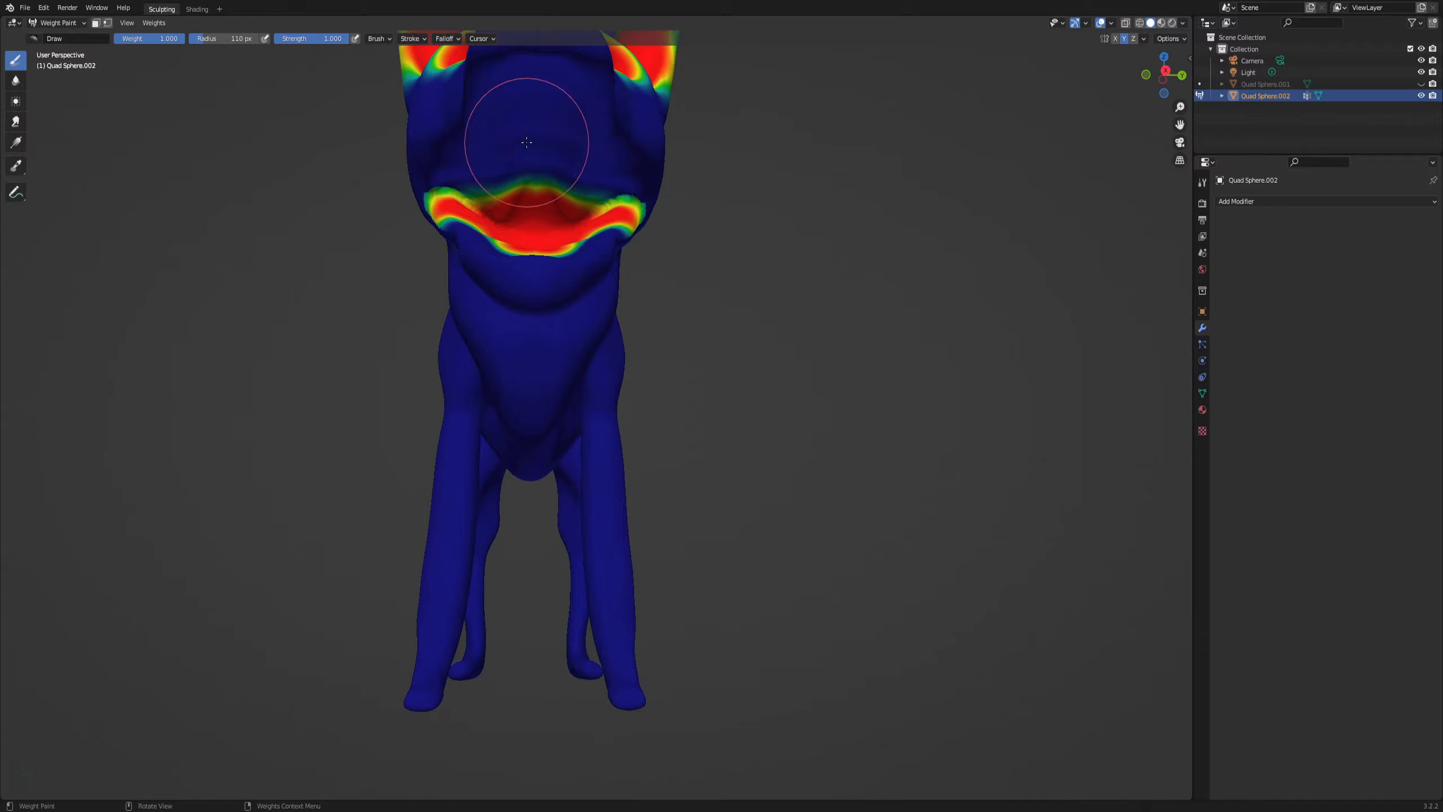
{"action": "left_click", "coordinate": [531, 137]}
{"action": "left_click_drag", "start_coordinate": [537, 106], "coordinate": [531, 151]}
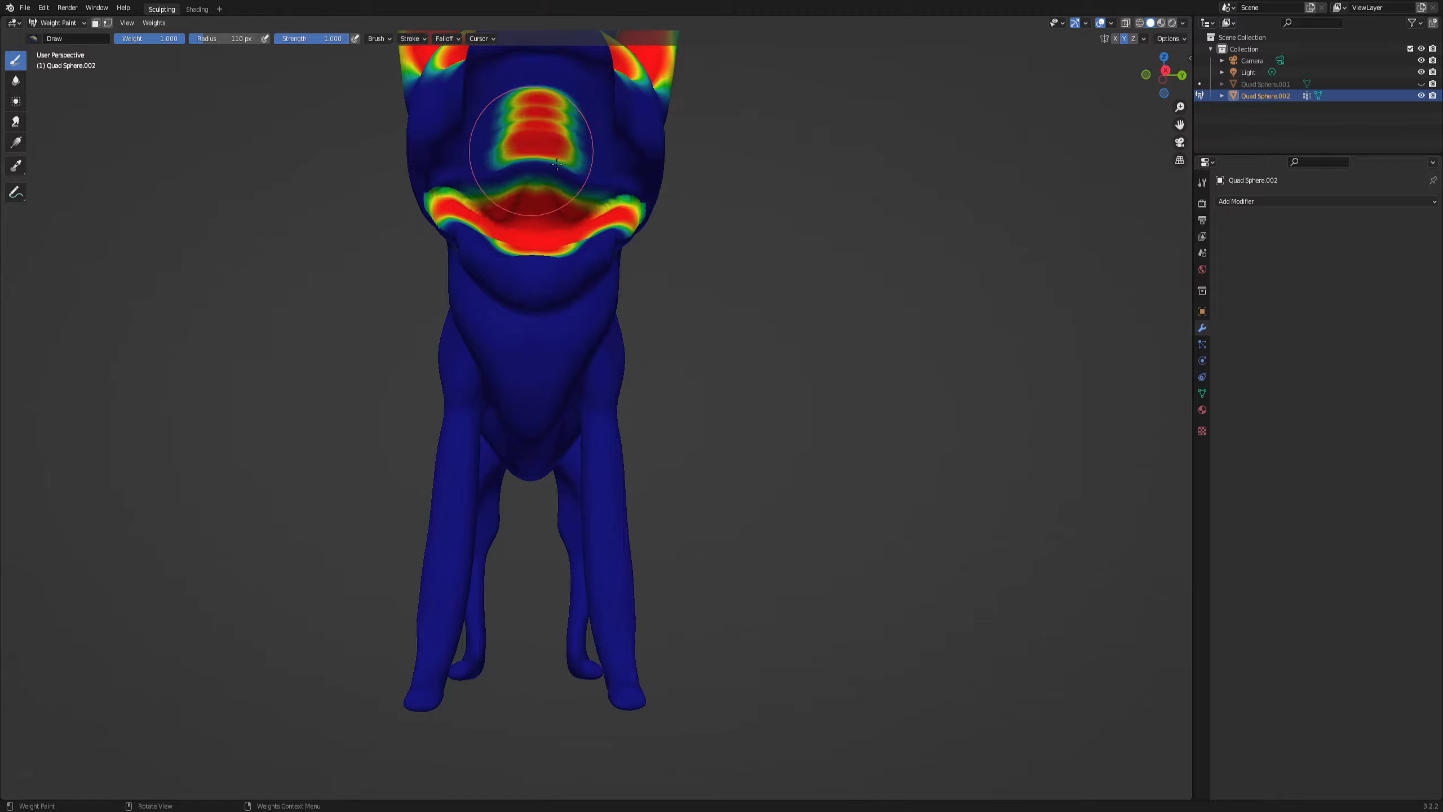
{"action": "key", "text": "ctrl+z"}
Paint two mirrored dabs at weight 1.000 on the lower jaw's inner surface and sample a brush weight of 0.982 from them
{"action": "middle_click_drag", "start_coordinate": [531, 149], "coordinate": [715, 337]}
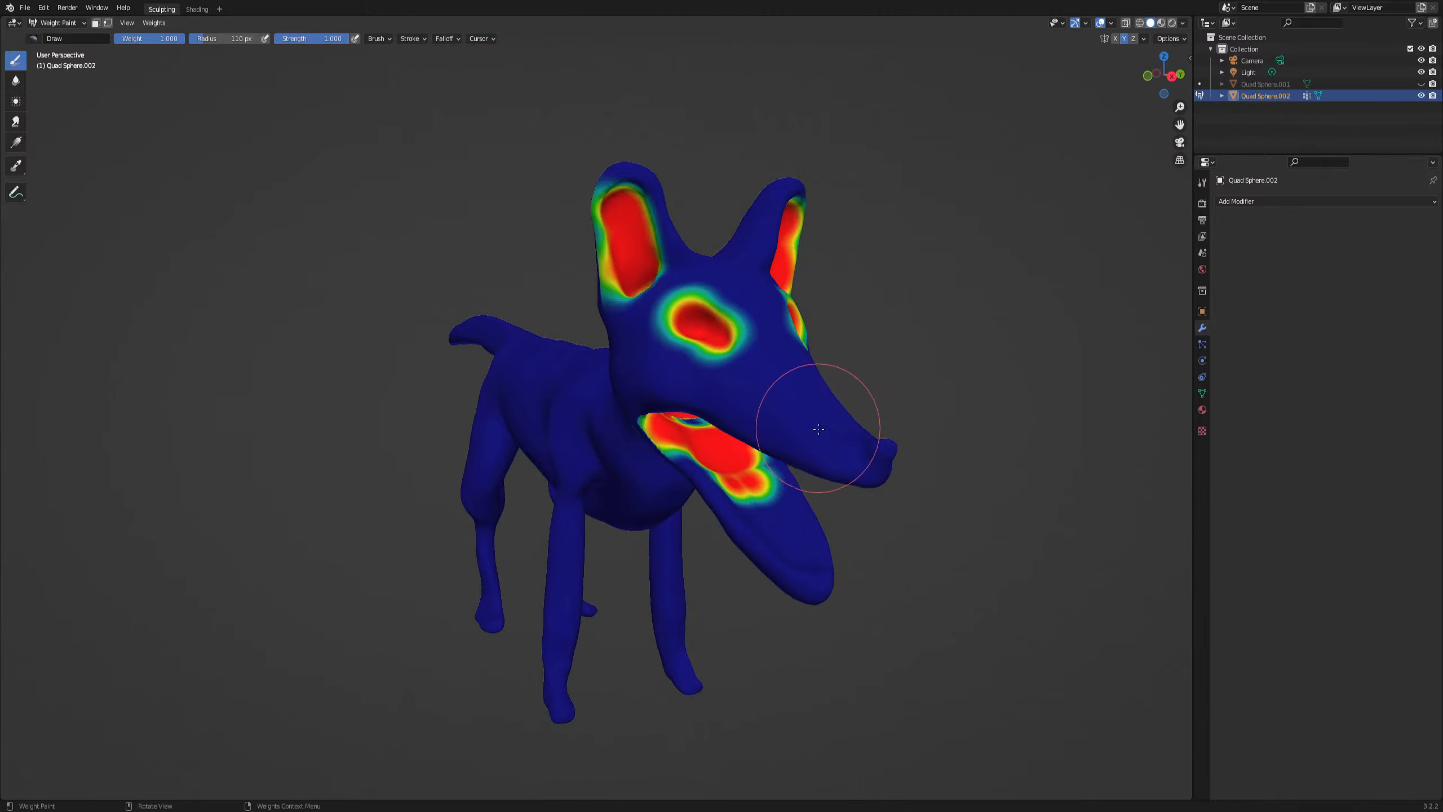
{"action": "middle_click_drag", "start_coordinate": [821, 409], "coordinate": [480, 579]}
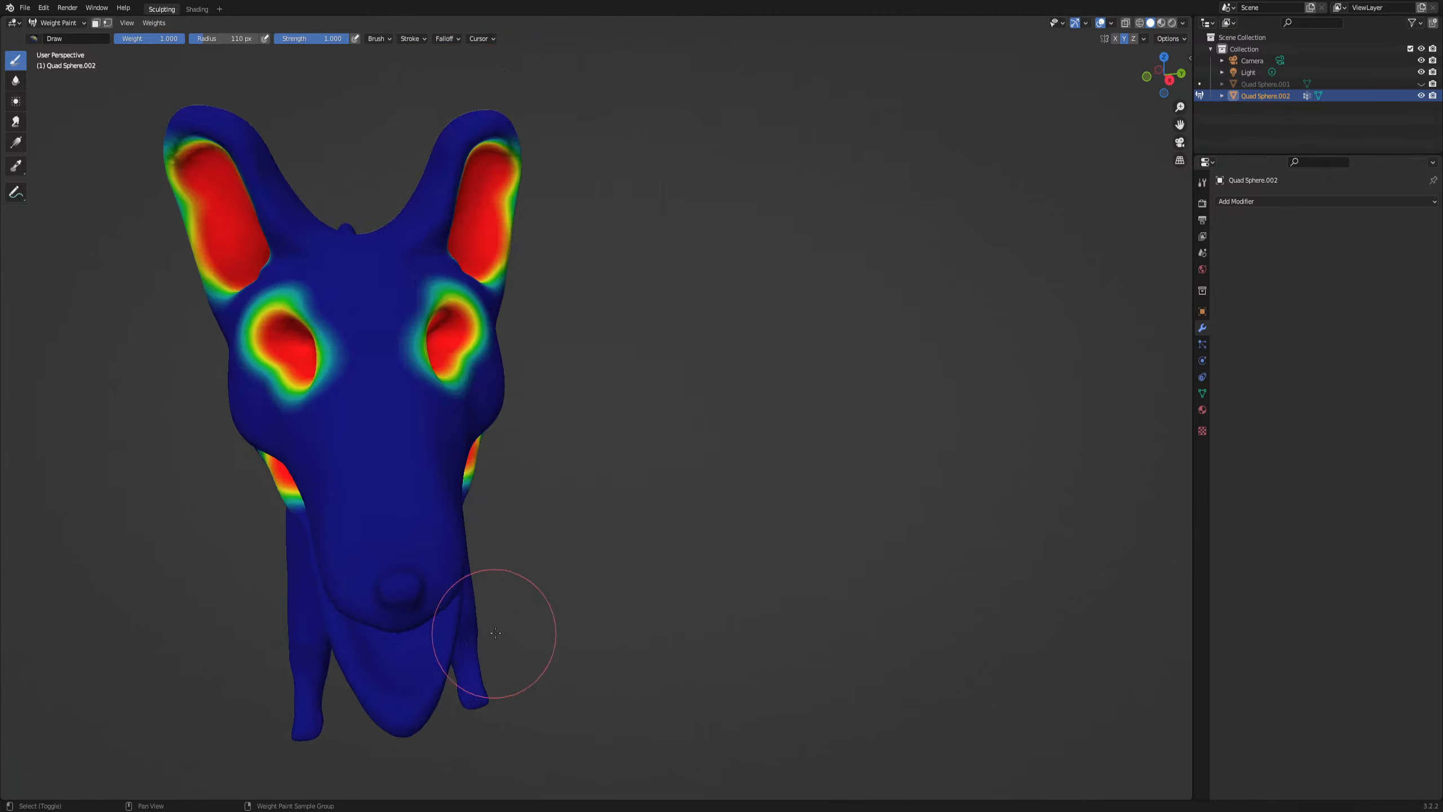
{"action": "mouse_move", "coordinate": [490, 635]}
{"action": "middle_mouse_down"}
{"action": "mouse_move", "coordinate": [638, 490]}
{"action": "mouse_move", "coordinate": [721, 370]}
{"action": "mouse_move", "coordinate": [705, 351]}
{"action": "mouse_move", "coordinate": [355, 522]}
{"action": "middle_mouse_up"}
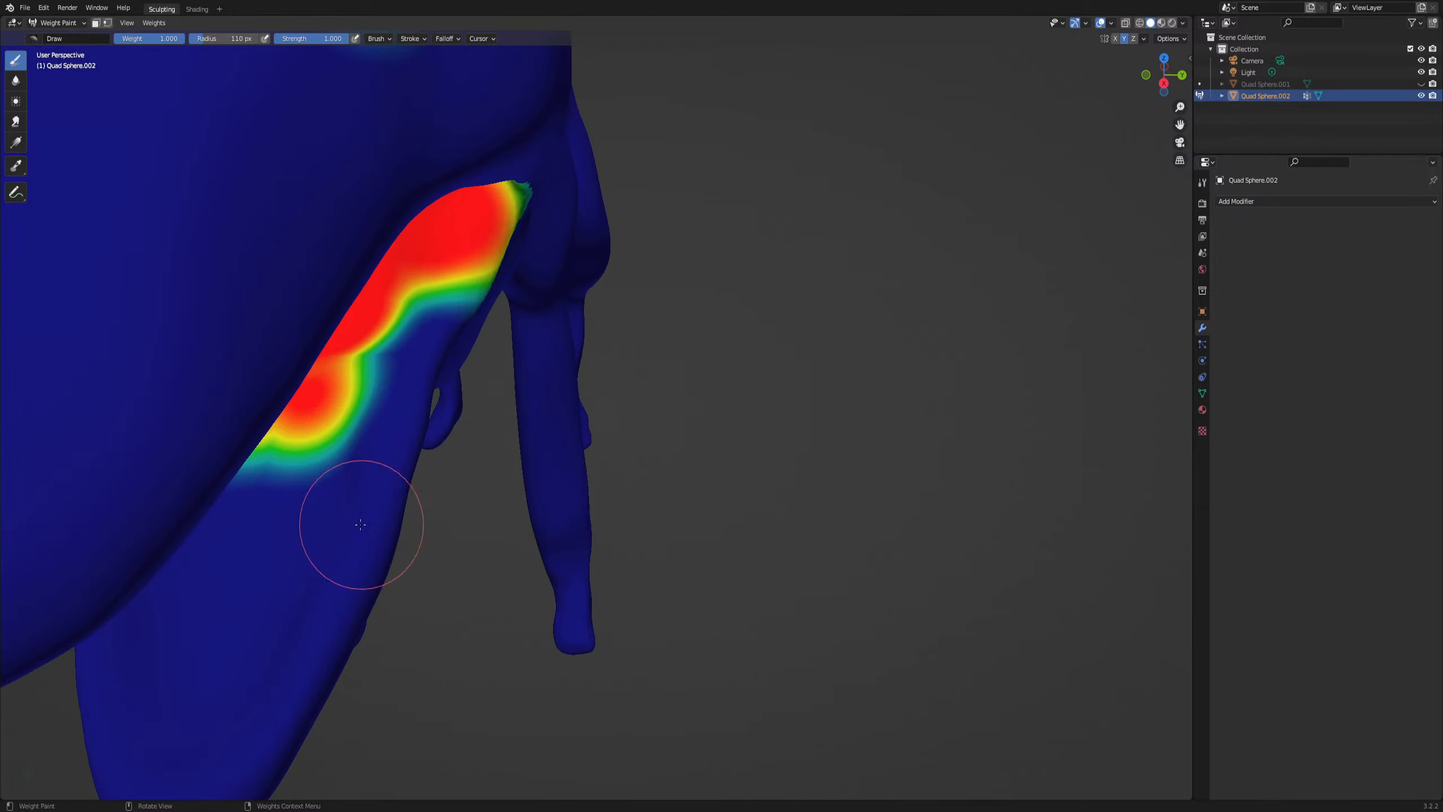
{"action": "left_click", "coordinate": [215, 537]}
{"action": "left_click", "coordinate": [280, 541]}
{"action": "key", "text": "shift+x"}
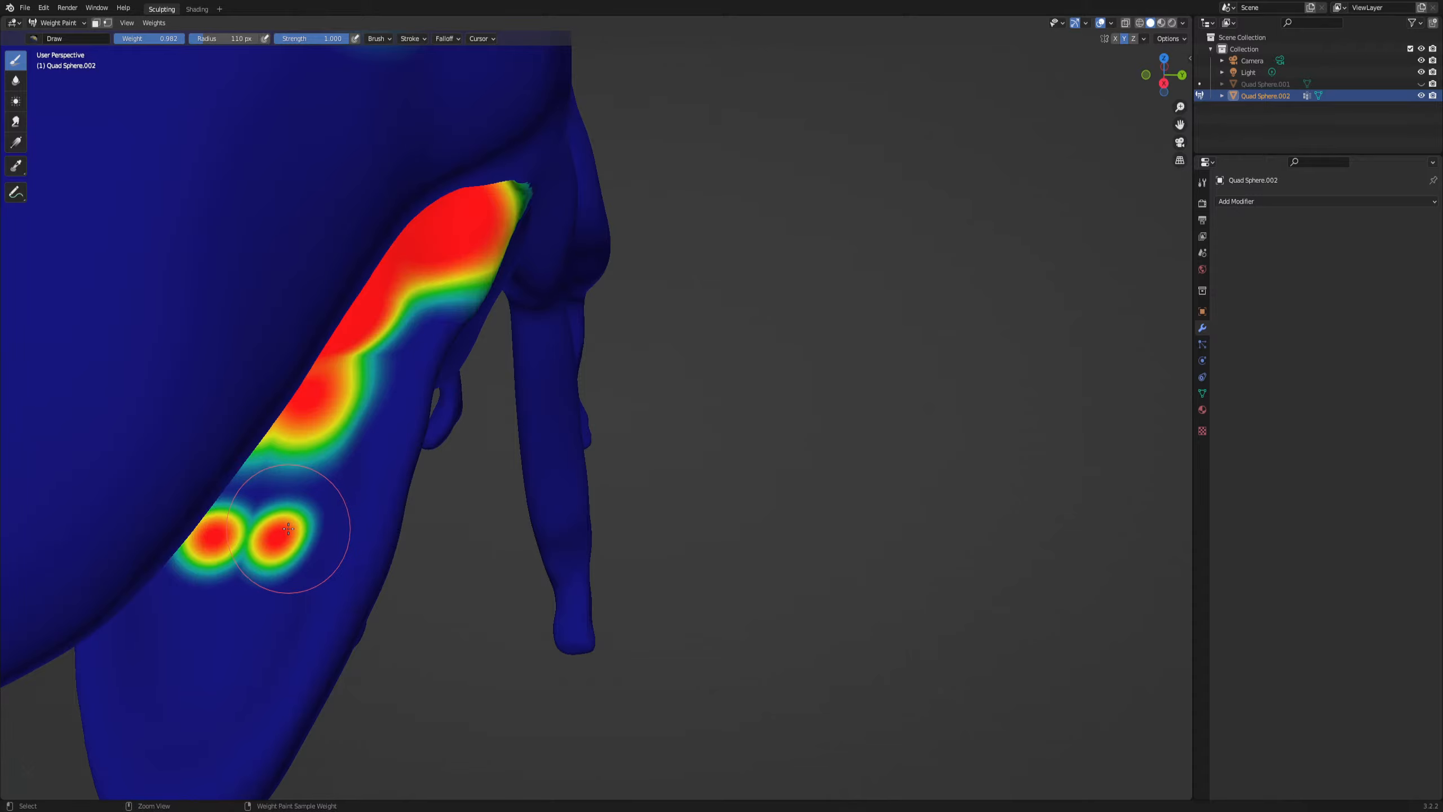
{"action": "middle_click", "coordinate": [284, 530], "text": "alt"}
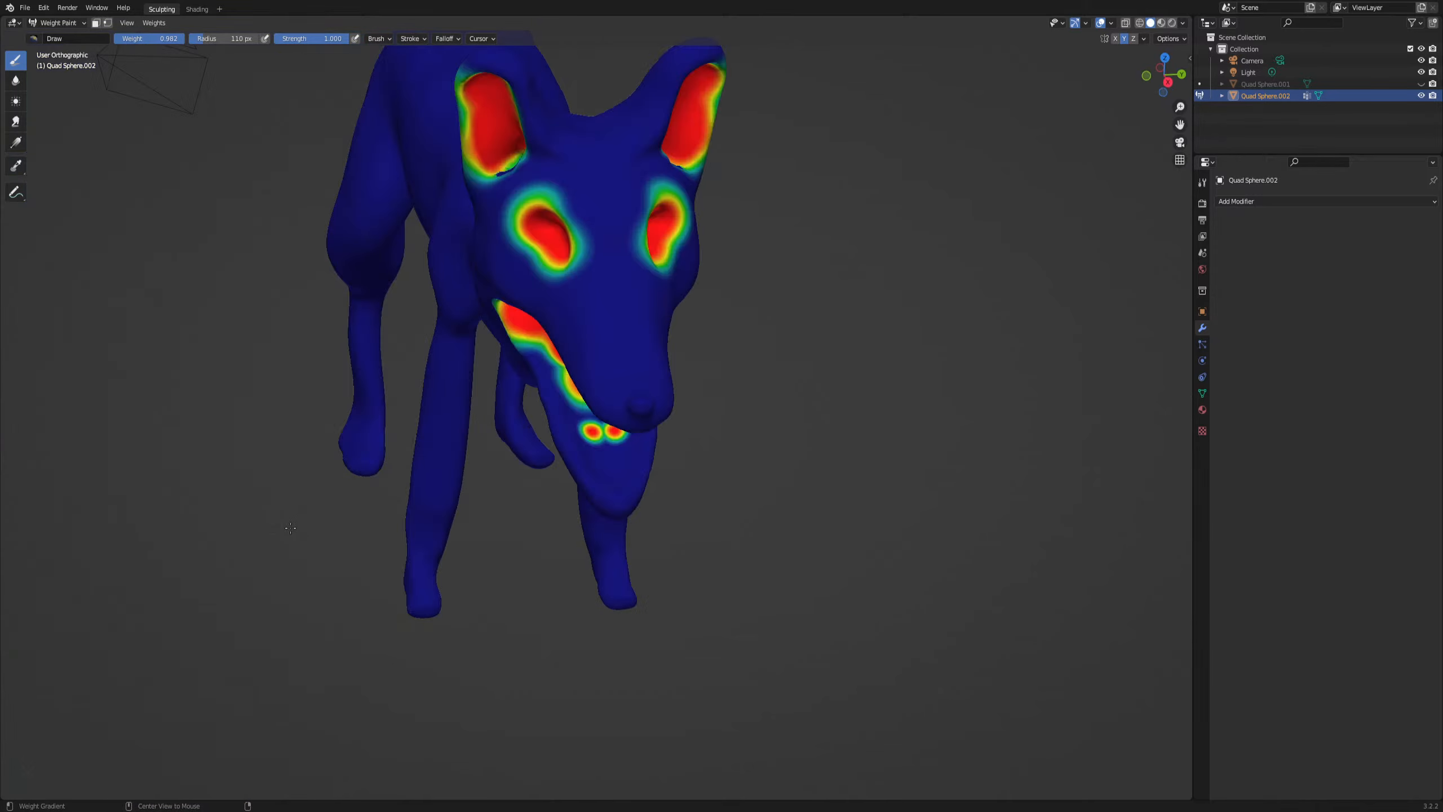
Paint a long central strip along the lower jaw's inner surface toward its tip with the sampled weight
{"action": "middle_click_drag", "start_coordinate": [284, 530], "coordinate": [315, 519], "text": "alt"}
{"action": "middle_click_drag", "start_coordinate": [797, 379], "coordinate": [482, 341], "text": "shift"}
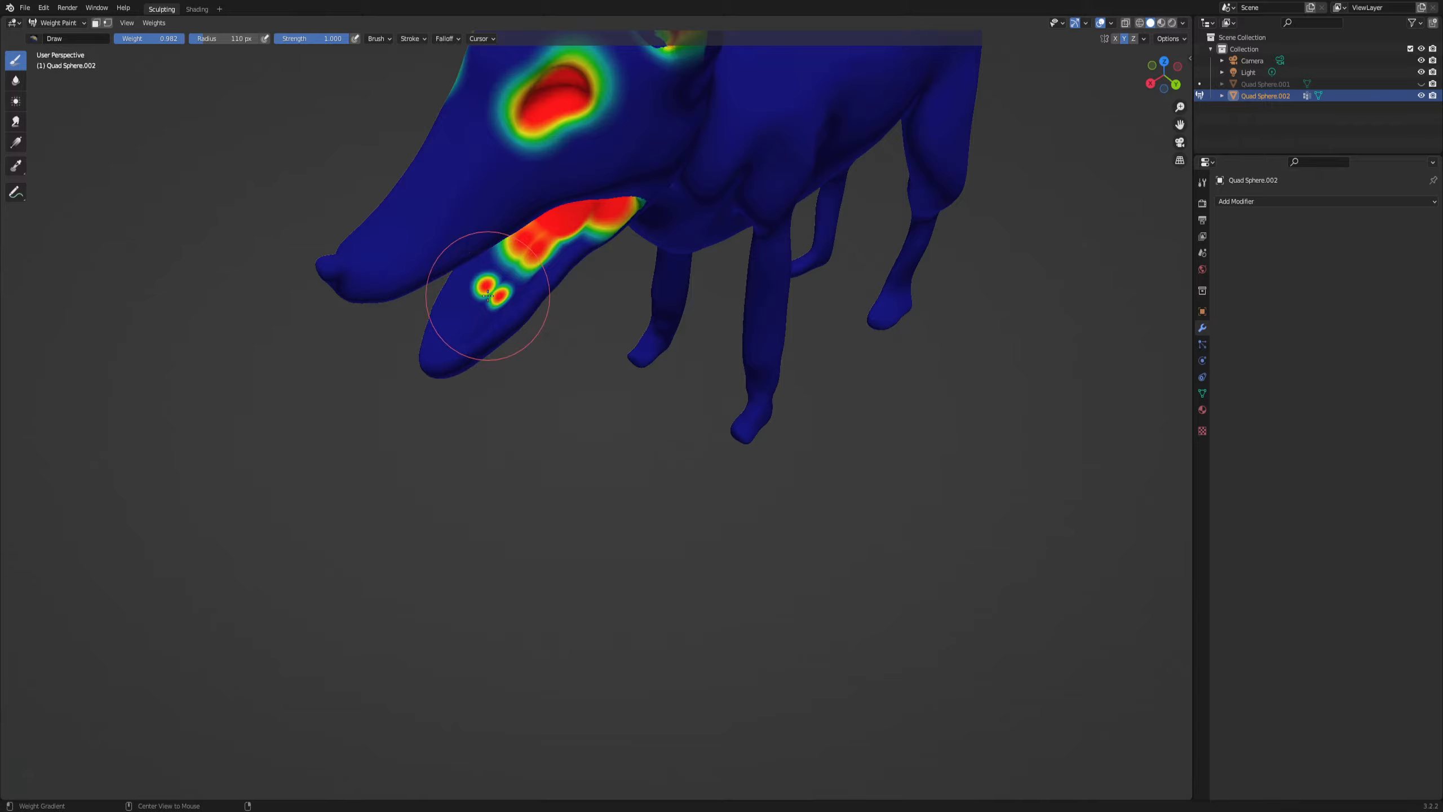
{"action": "middle_click_drag", "start_coordinate": [493, 306], "coordinate": [650, 454], "text": "shift"}
{"action": "scroll", "coordinate": [634, 427], "scroll_direction": "up", "scroll_amount": 5}
{"action": "left_click_drag", "start_coordinate": [622, 464], "coordinate": [528, 526]}
{"action": "middle_click_drag", "start_coordinate": [528, 526], "coordinate": [687, 452]}
{"action": "mouse_move", "coordinate": [687, 452]}
{"action": "left_mouse_down"}
{"action": "mouse_move", "coordinate": [699, 358]}
{"action": "mouse_move", "coordinate": [668, 482]}
{"action": "left_mouse_up"}
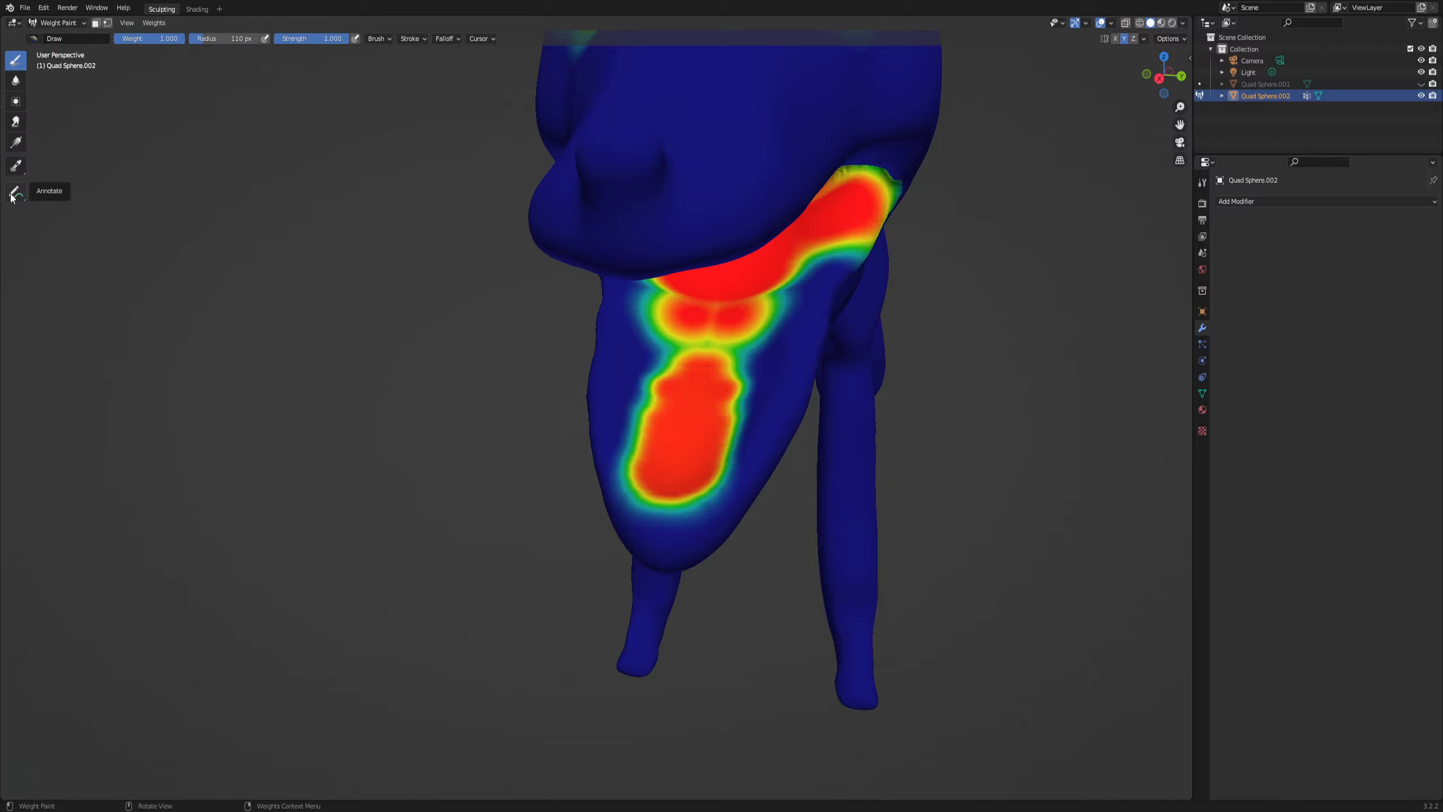
Widen the painted strip on the lower jaw at weight 1.000 and join it to the painted area at the back of the mouth
{"action": "scroll", "coordinate": [467, 300], "scroll_direction": "up", "scroll_amount": 2}
{"action": "left_click", "coordinate": [154, 24]}
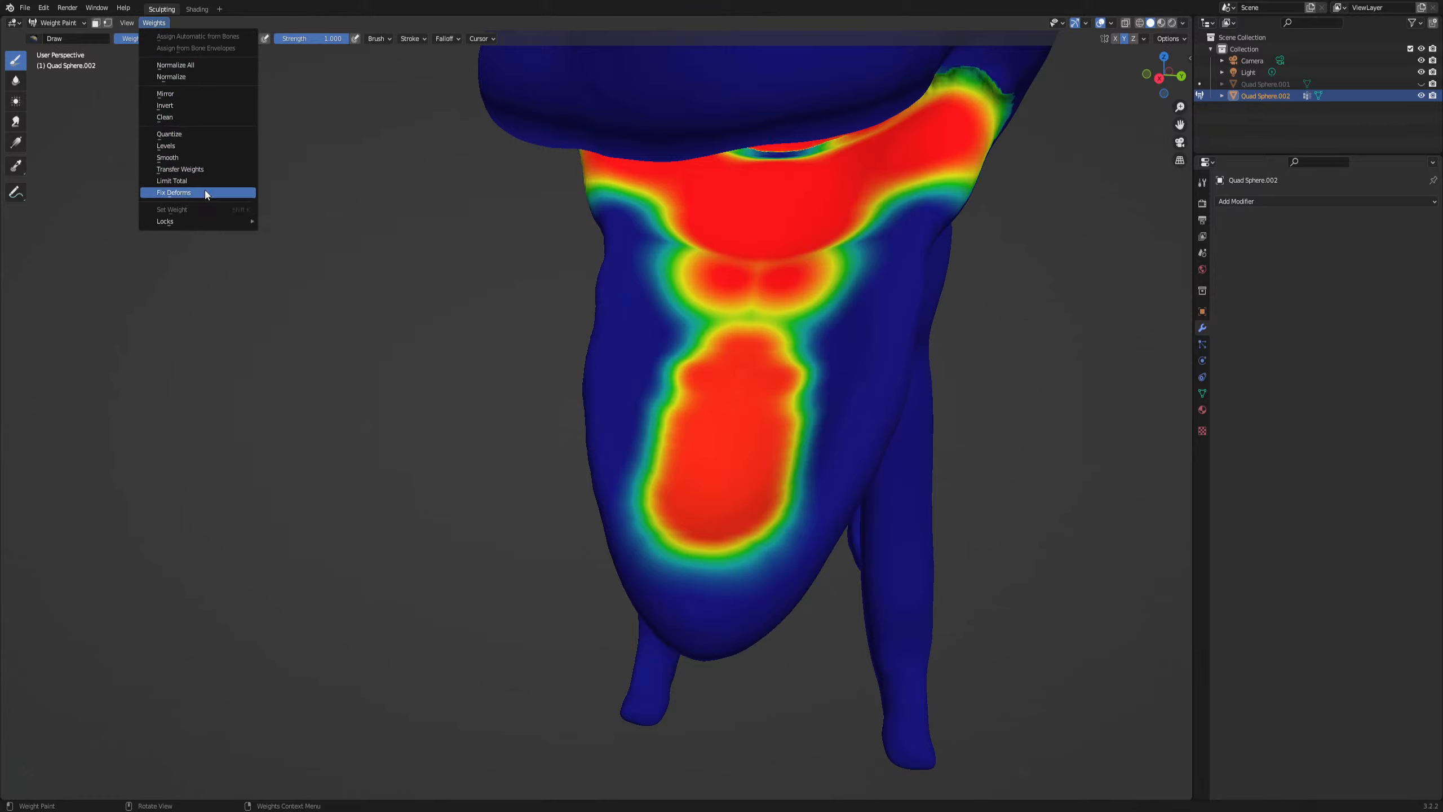
{"action": "left_click_drag", "start_coordinate": [691, 308], "coordinate": [659, 433]}
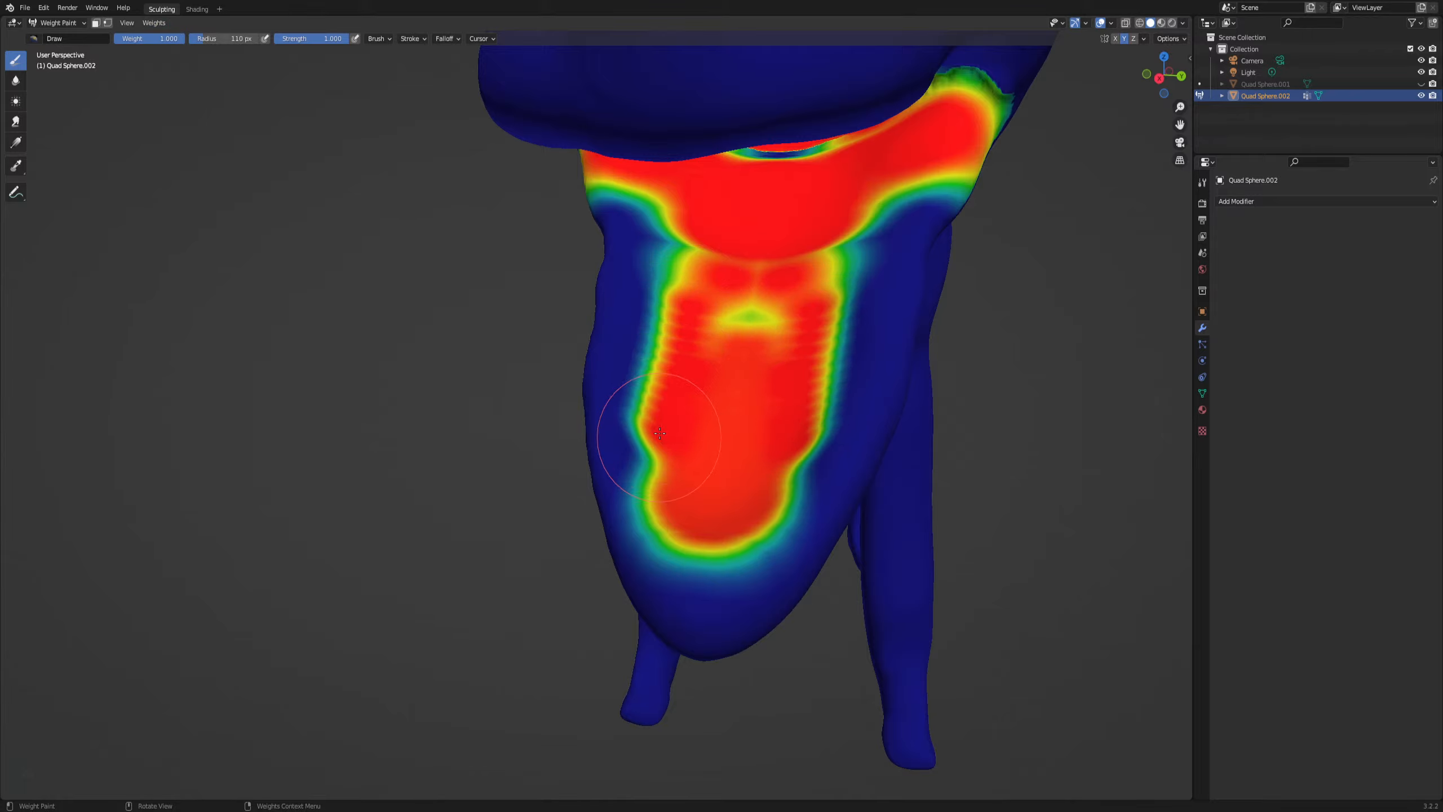
{"action": "scroll", "coordinate": [628, 419], "scroll_direction": "up", "scroll_amount": 2}
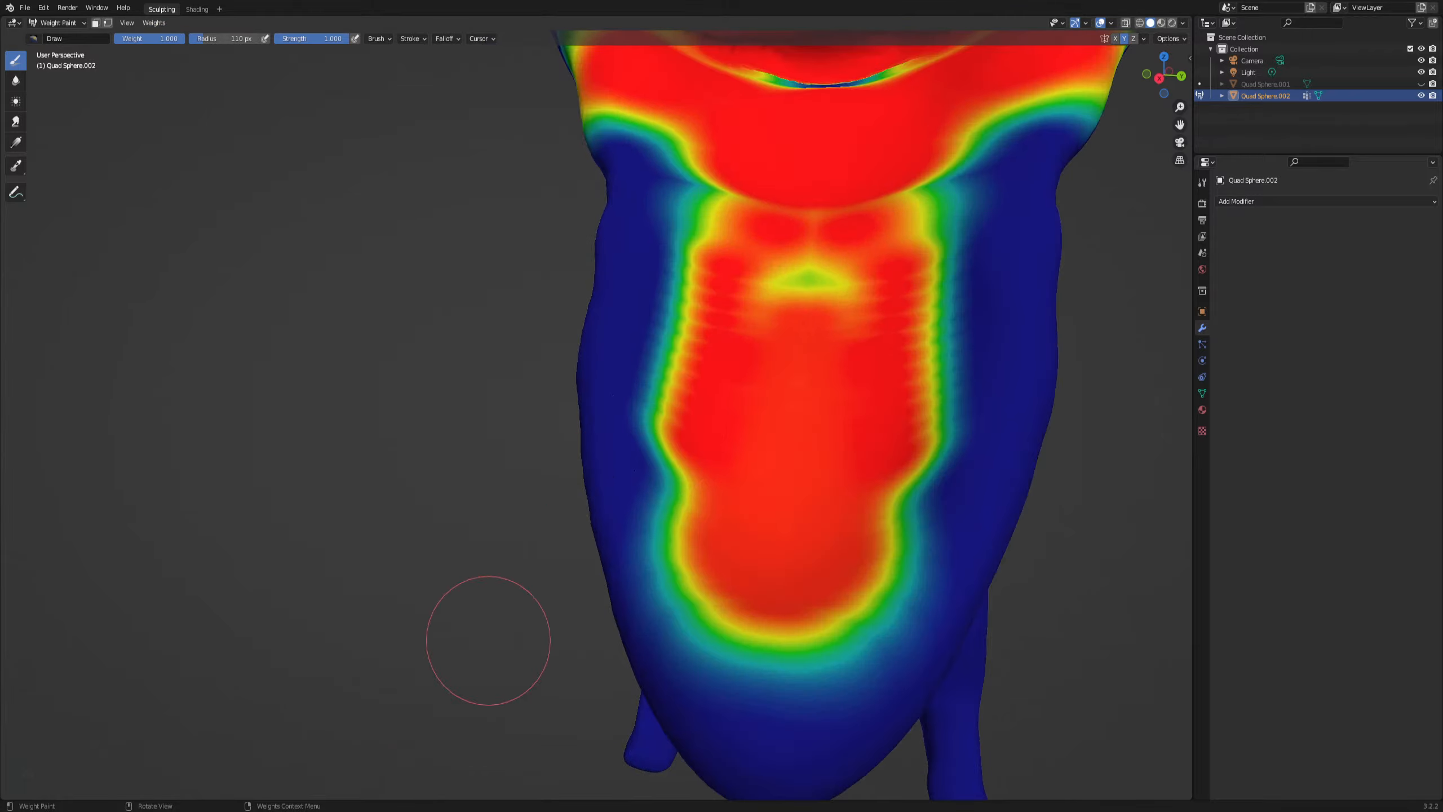